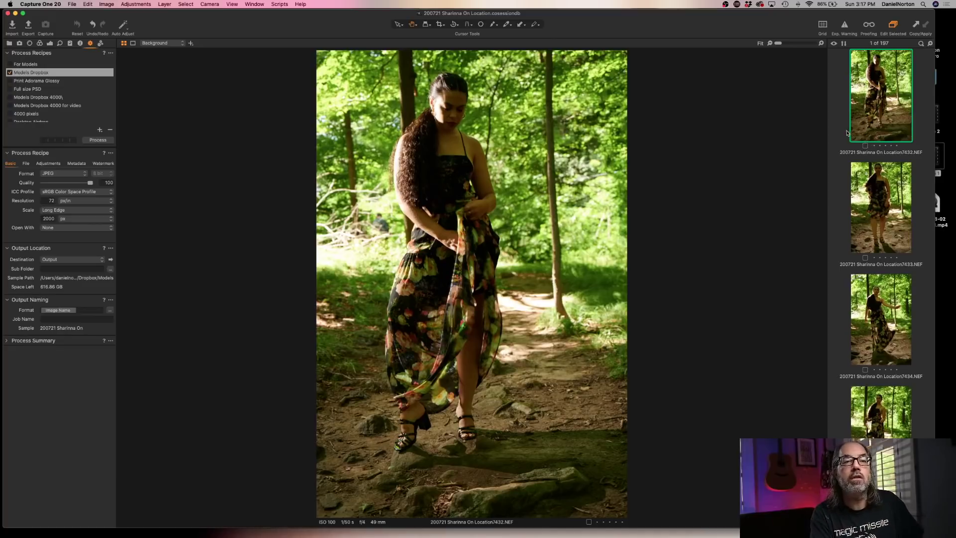
Give every image in the browser a three-star rating, then clear the selection.
{"action": "left_click", "coordinate": [845, 134]}
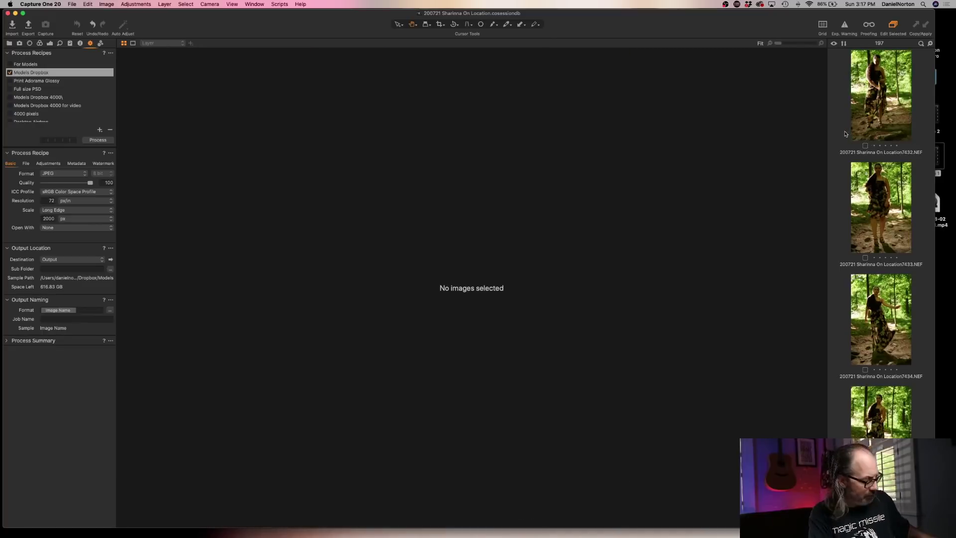
{"action": "key", "text": "super+a"}
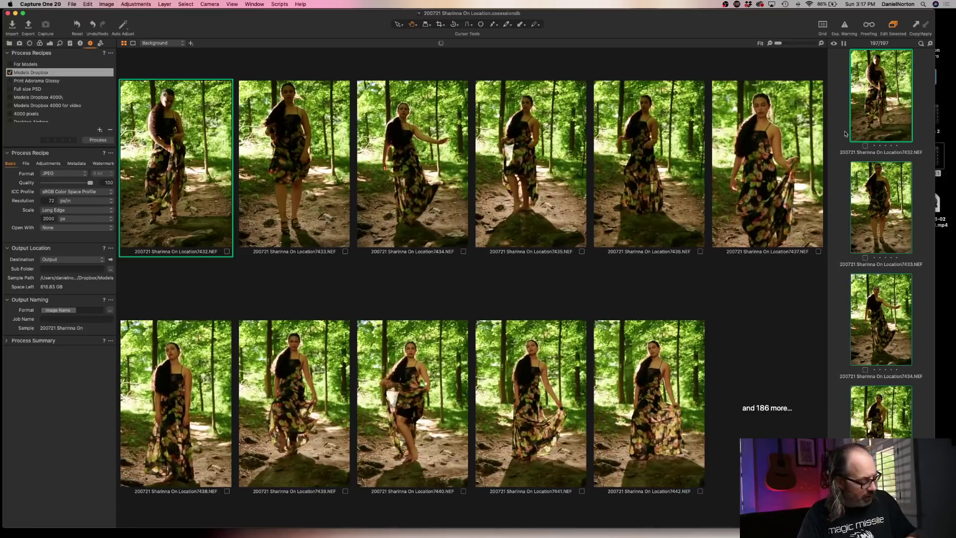
{"action": "key", "text": "3"}
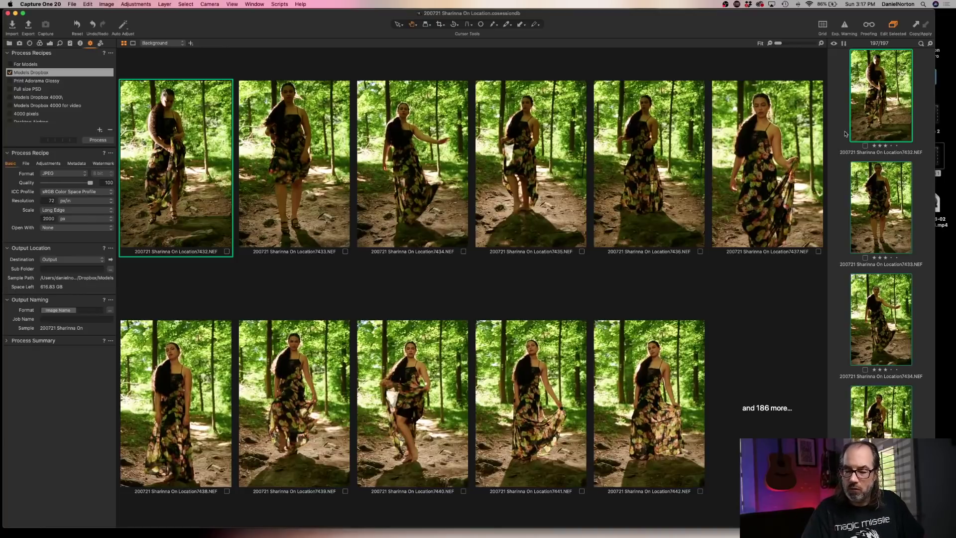
{"action": "left_click", "coordinate": [839, 177]}
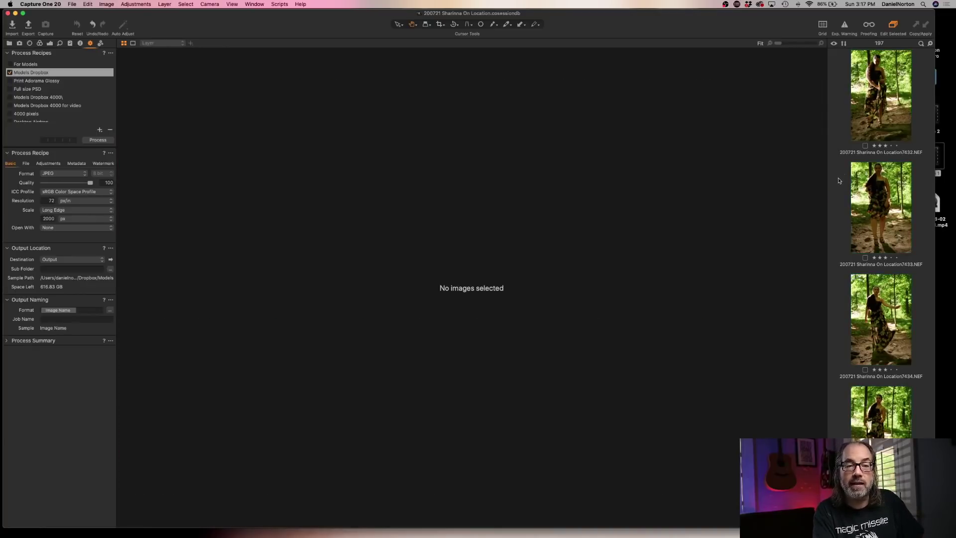
Restore the rating of the first image, 7432, to three stars.
{"action": "left_click", "coordinate": [867, 132]}
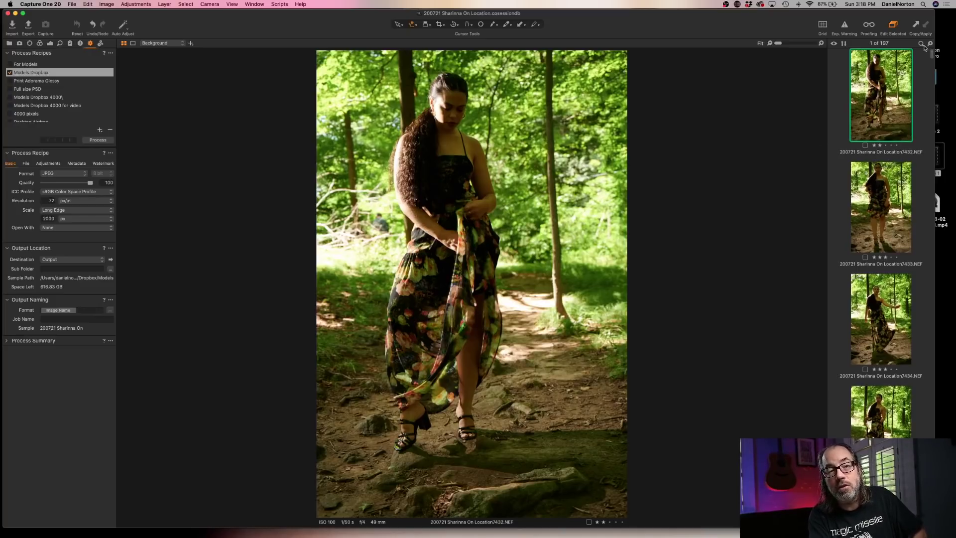
{"action": "key", "text": "3"}
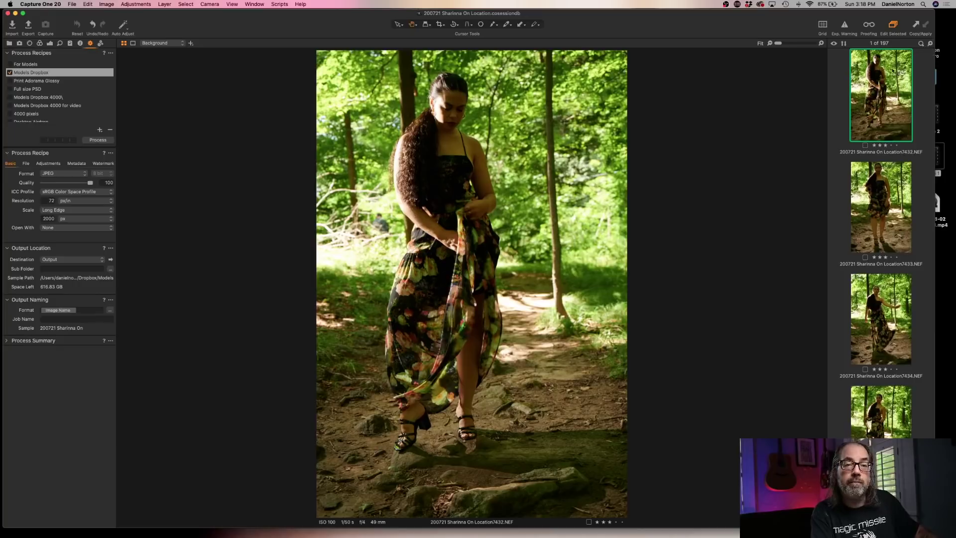
Filter the browser by the preset for three stars or higher, then dismiss the search.
{"action": "left_click", "coordinate": [921, 46]}
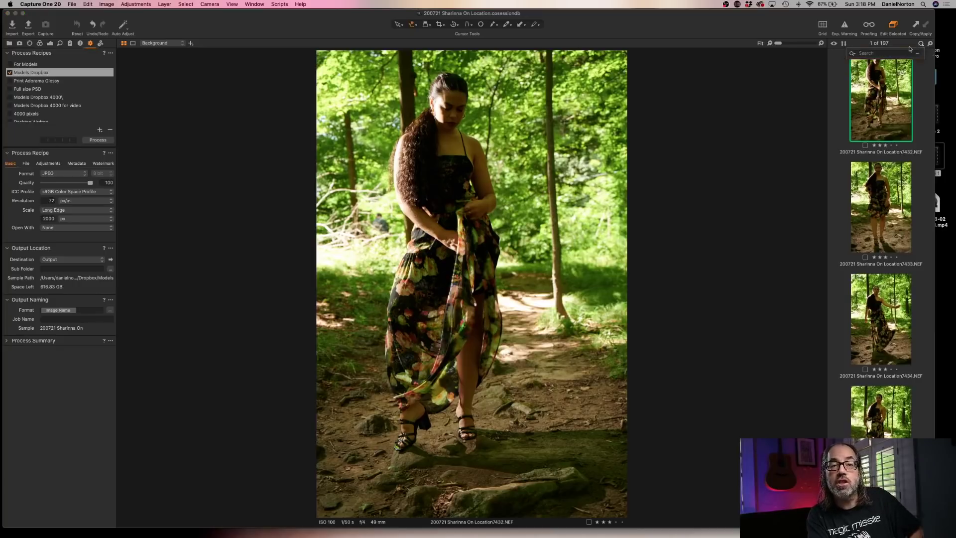
{"action": "left_click", "coordinate": [853, 54]}
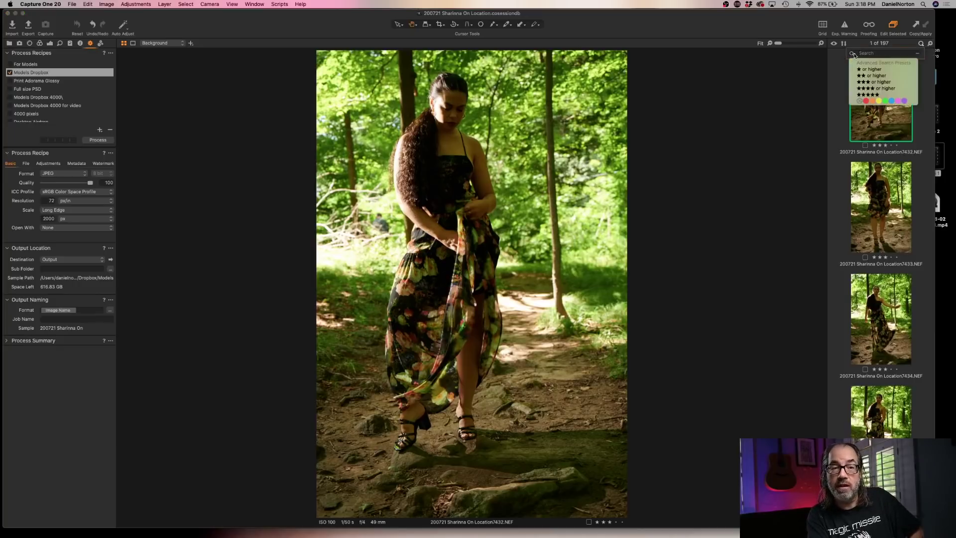
{"action": "left_click", "coordinate": [874, 84]}
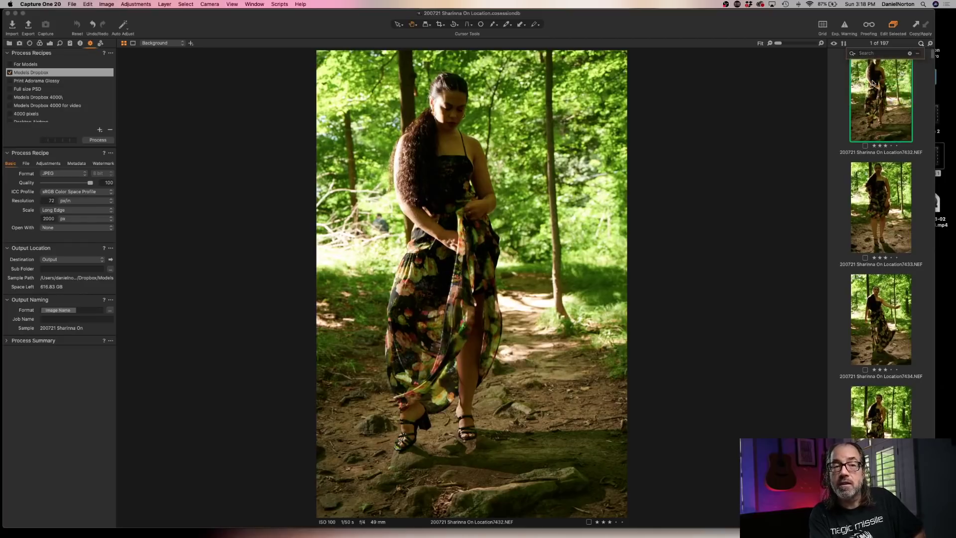
{"action": "left_click", "coordinate": [839, 126]}
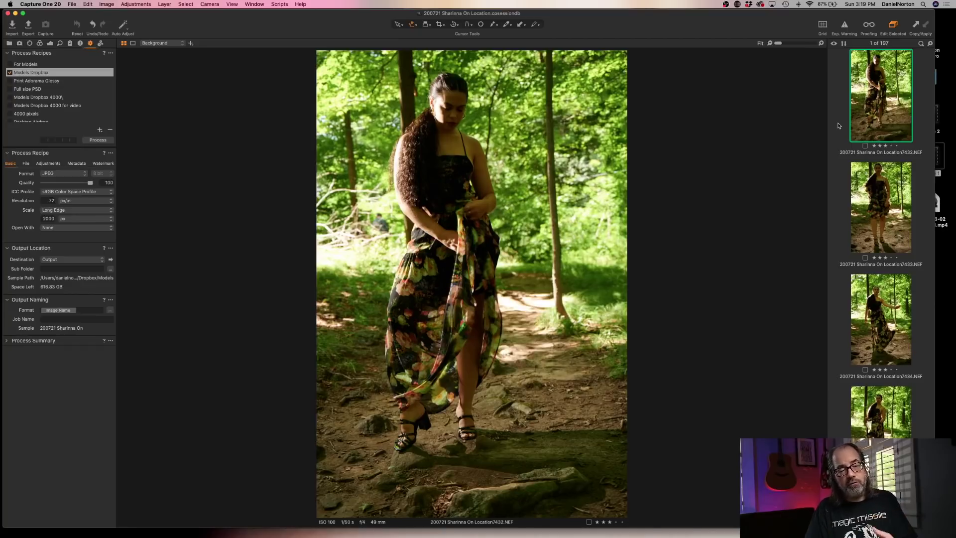
Select images 7433 through 7435 for comparison and give images 7433 and 7434 a yellow color tag.
{"action": "left_click", "coordinate": [897, 231]}
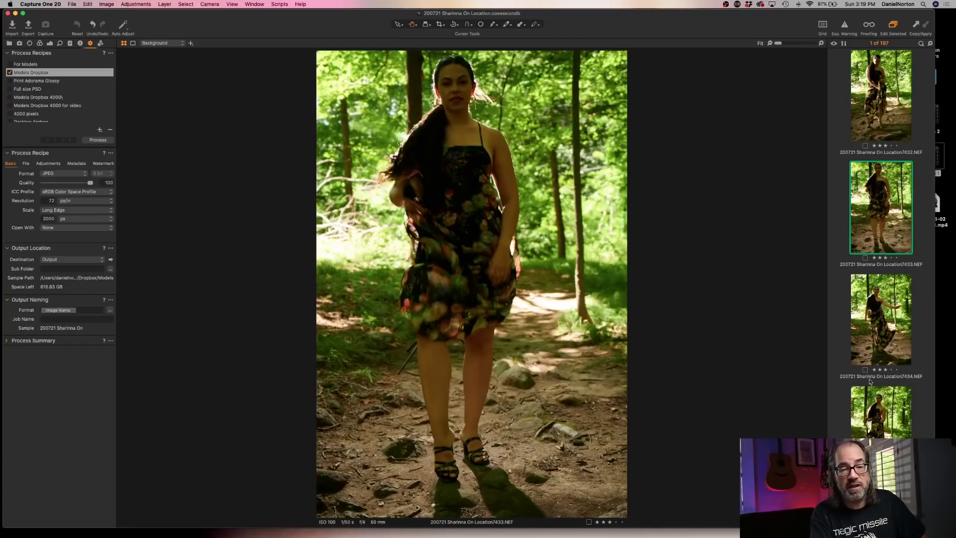
{"action": "left_click", "coordinate": [875, 418]}
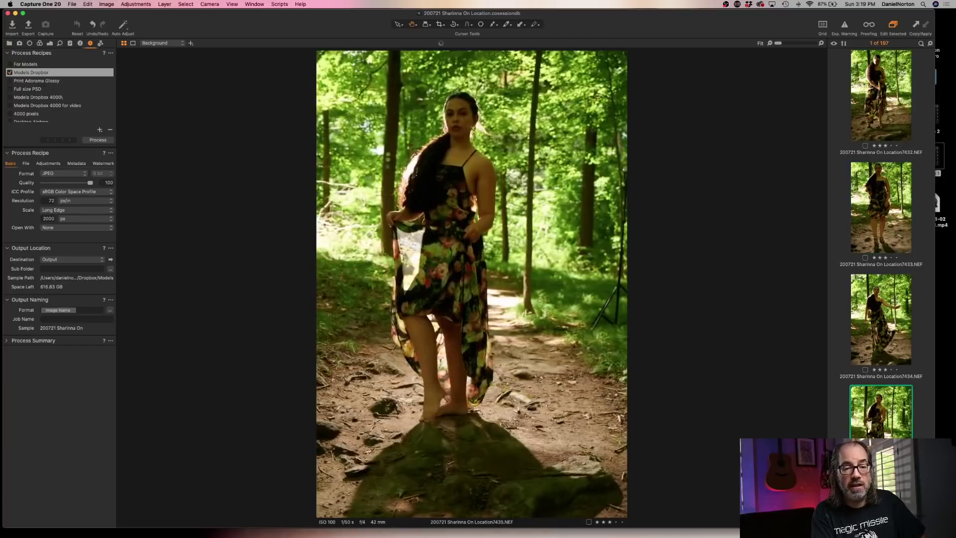
{"action": "left_click", "coordinate": [878, 238], "text": "shift"}
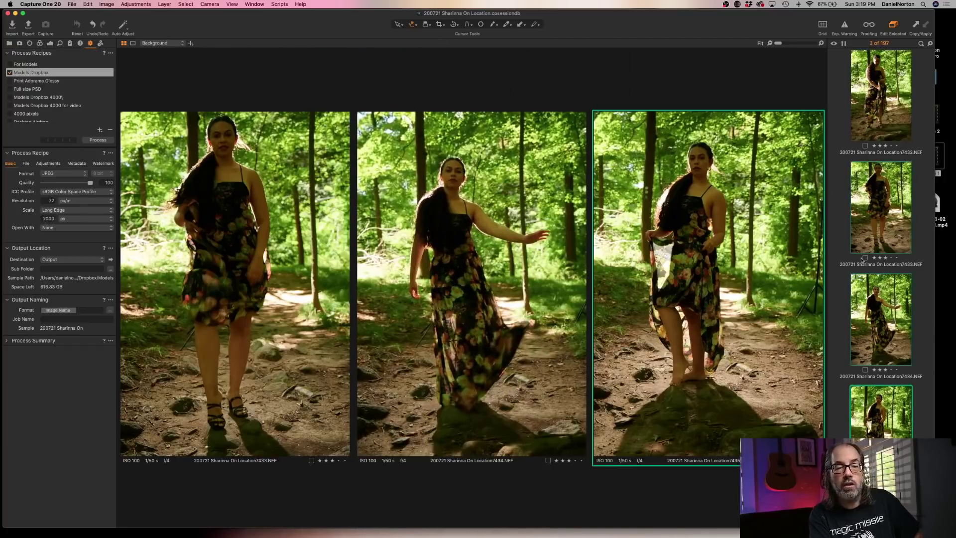
{"action": "left_click", "coordinate": [865, 258]}
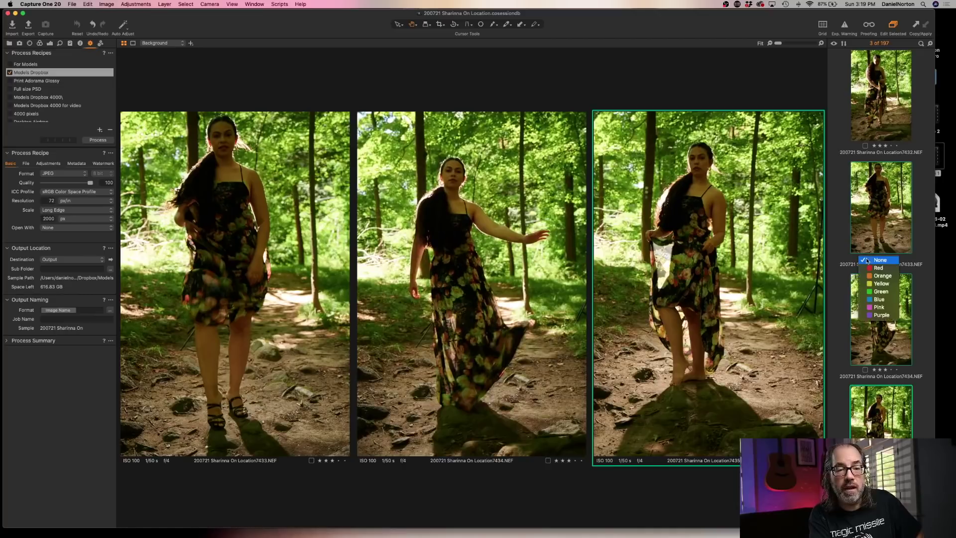
{"action": "left_click", "coordinate": [879, 283]}
{"action": "left_click", "coordinate": [864, 369]}
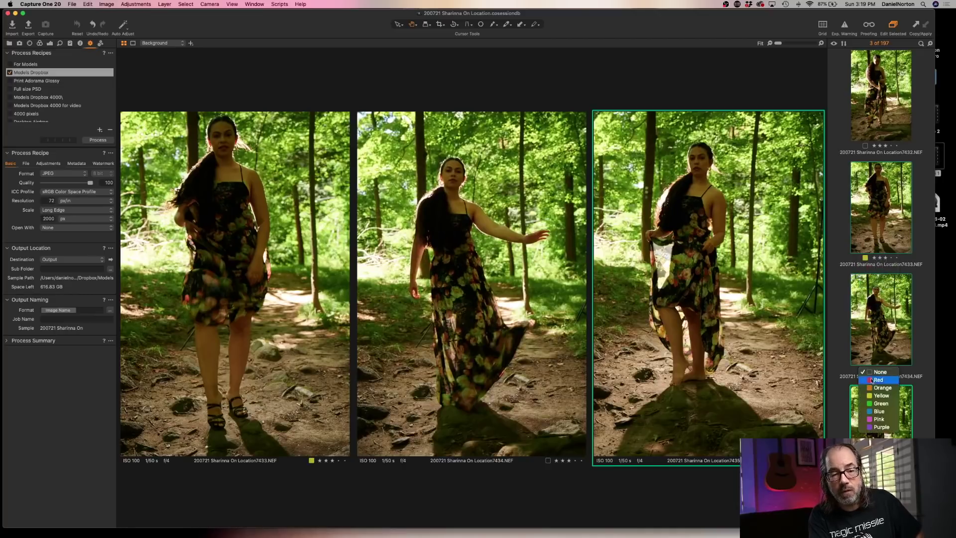
{"action": "left_click", "coordinate": [875, 395]}
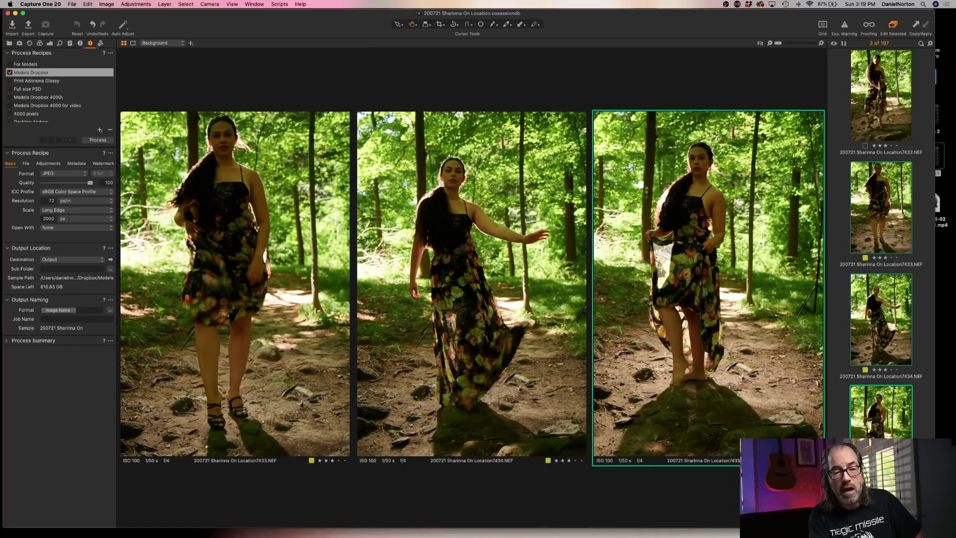
Change the color tags of images 7433 and 7434 to green.
{"action": "left_click", "coordinate": [865, 257]}
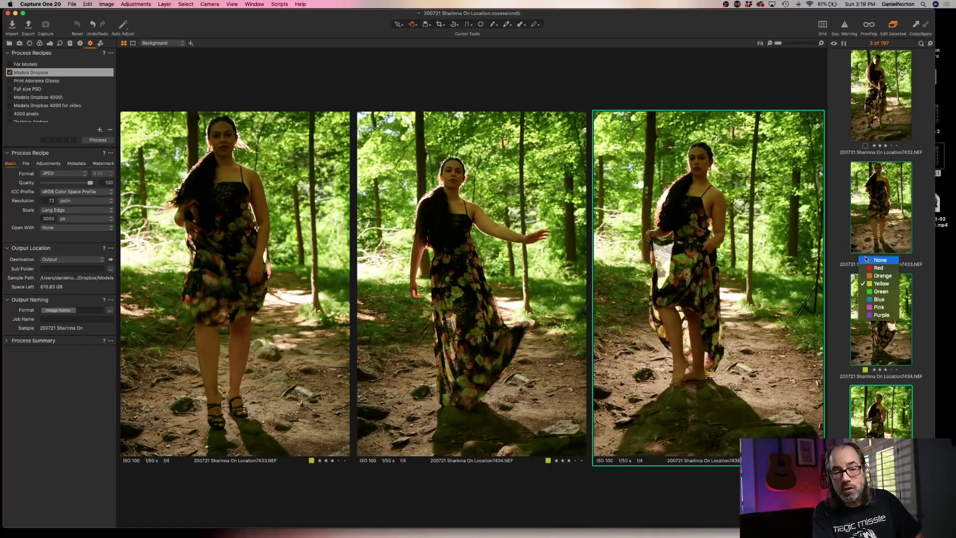
{"action": "left_click", "coordinate": [875, 292]}
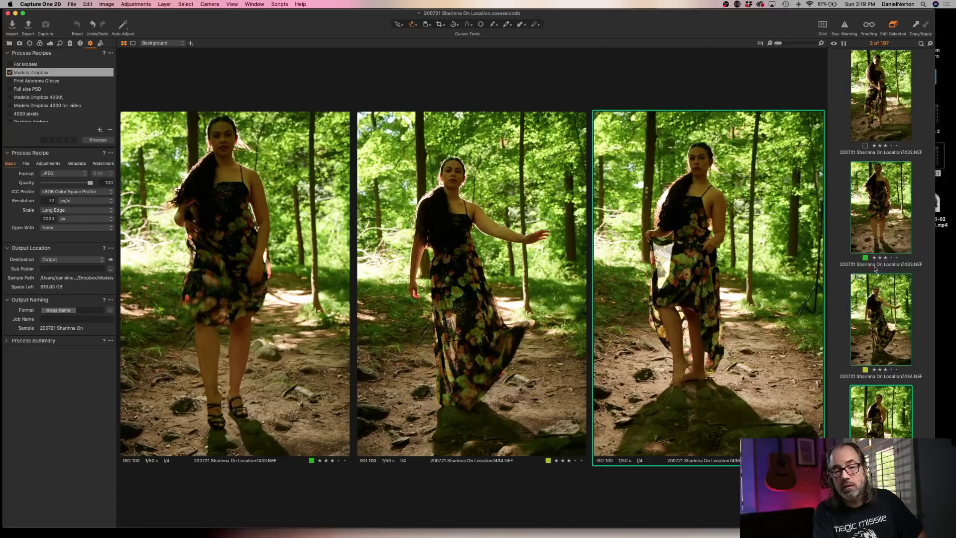
{"action": "left_click", "coordinate": [866, 370]}
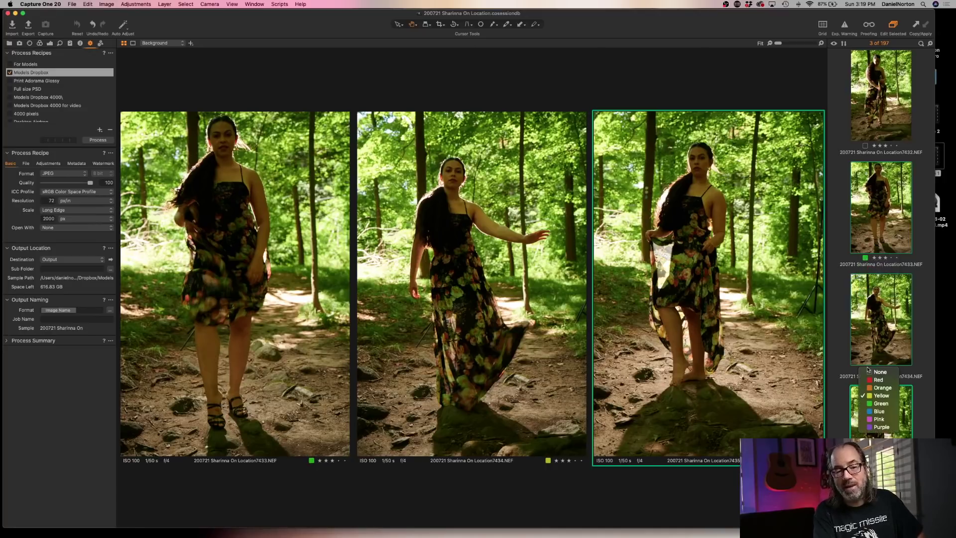
{"action": "left_click", "coordinate": [876, 403]}
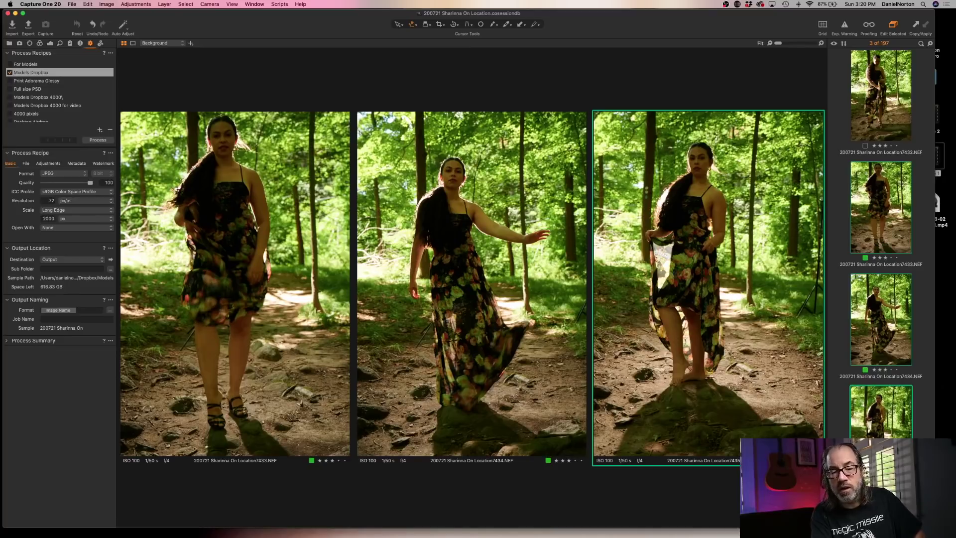
Remove the color tags from images 7433 and 7434 and clear the image selection.
{"action": "left_click", "coordinate": [865, 258]}
{"action": "left_click", "coordinate": [875, 261]}
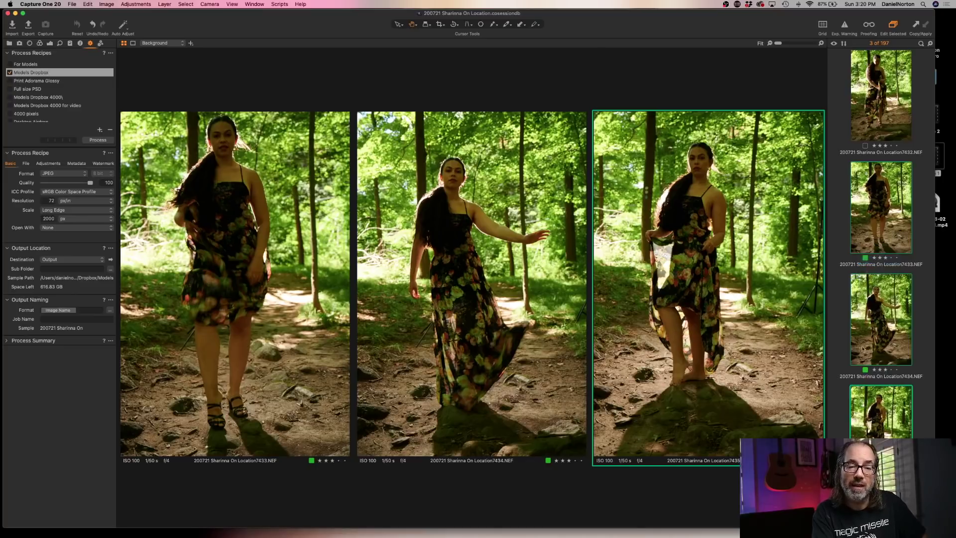
{"action": "left_click", "coordinate": [865, 370]}
{"action": "left_click", "coordinate": [871, 373]}
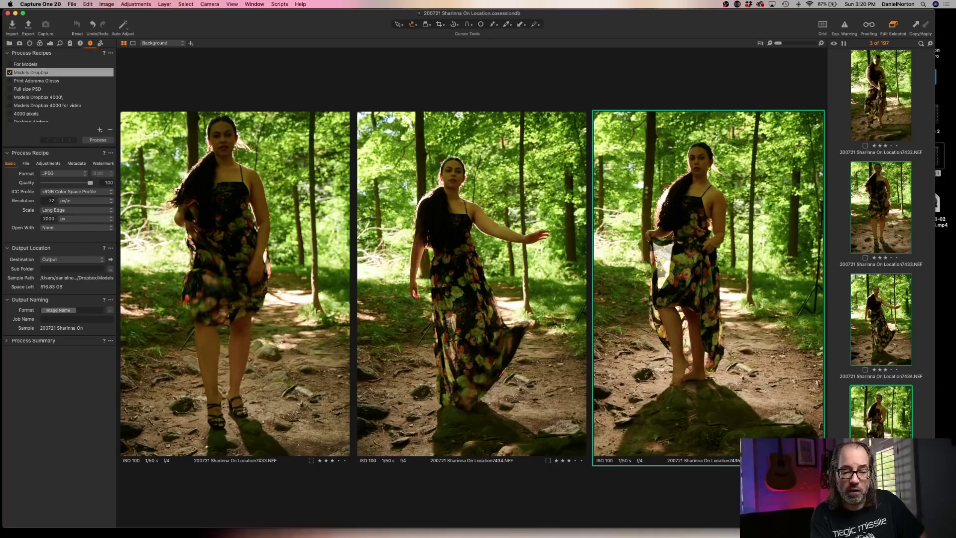
{"action": "left_click", "coordinate": [840, 406]}
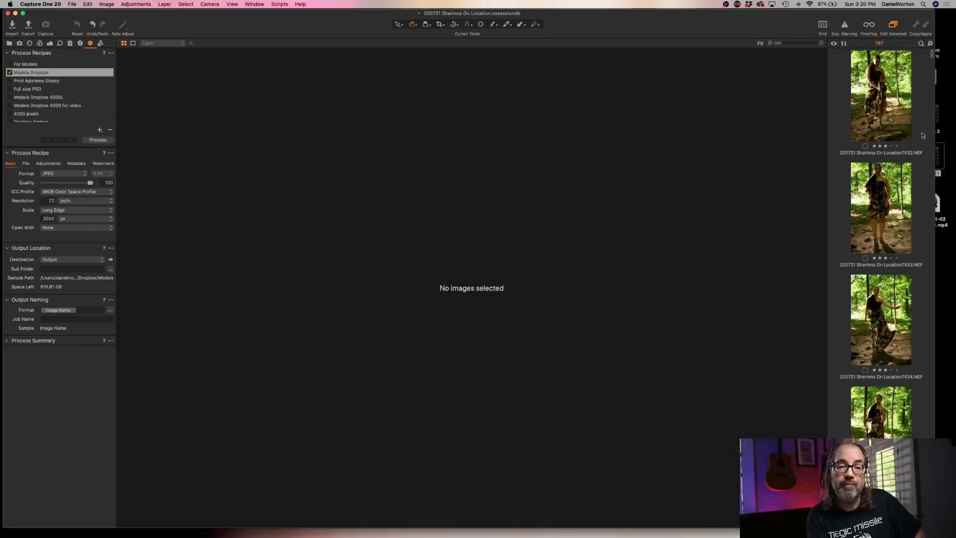
Select the first image, 7432, and delete it from the session.
{"action": "left_click", "coordinate": [896, 127]}
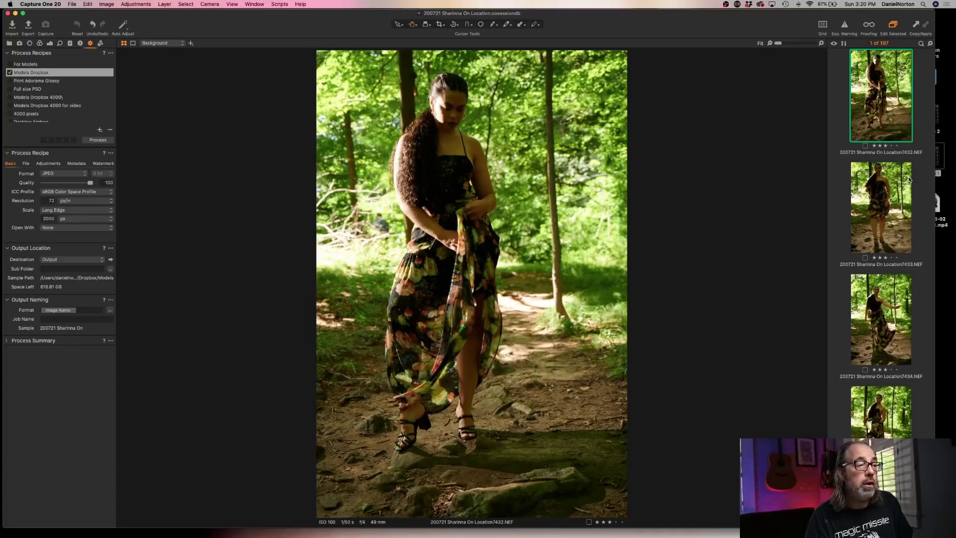
{"action": "key", "text": "super+BackSpace"}
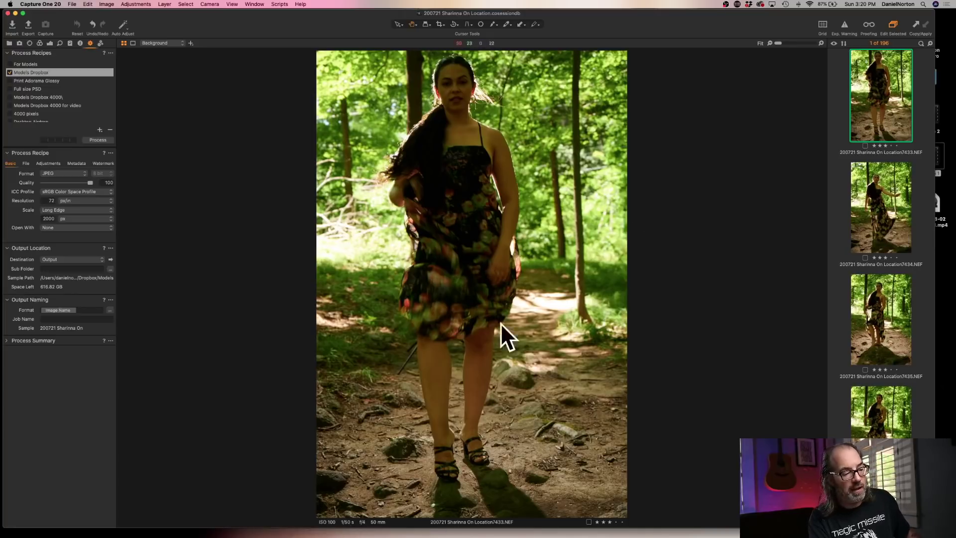
Inspect the dress, hand, hair and legs in image 7433 at 100% magnification for sharpness.
{"action": "left_click", "coordinate": [450, 318]}
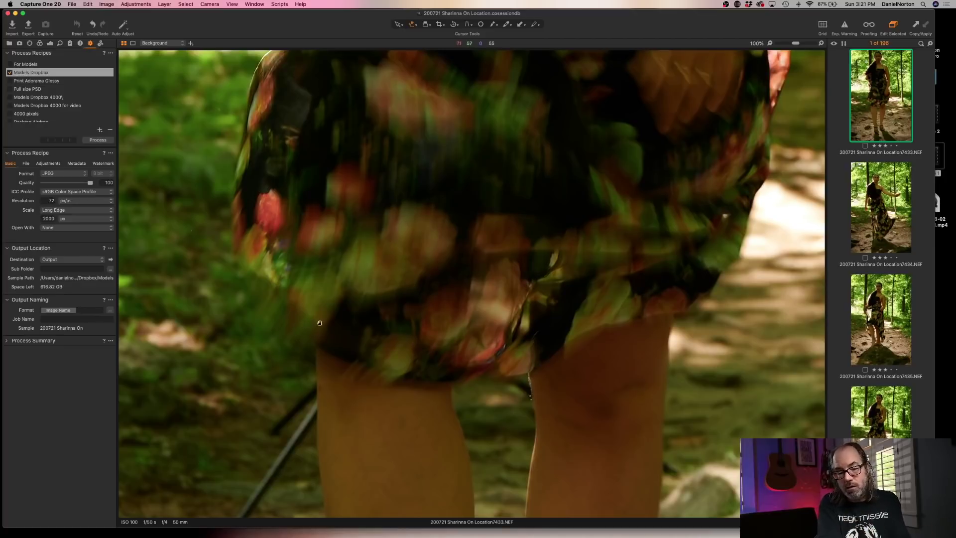
{"action": "left_click", "coordinate": [523, 252]}
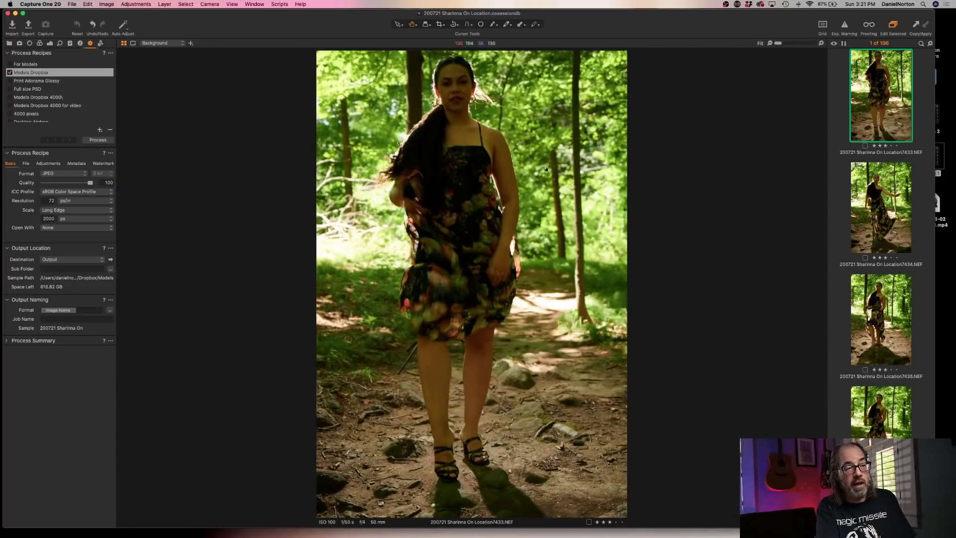
{"action": "left_click", "coordinate": [499, 276]}
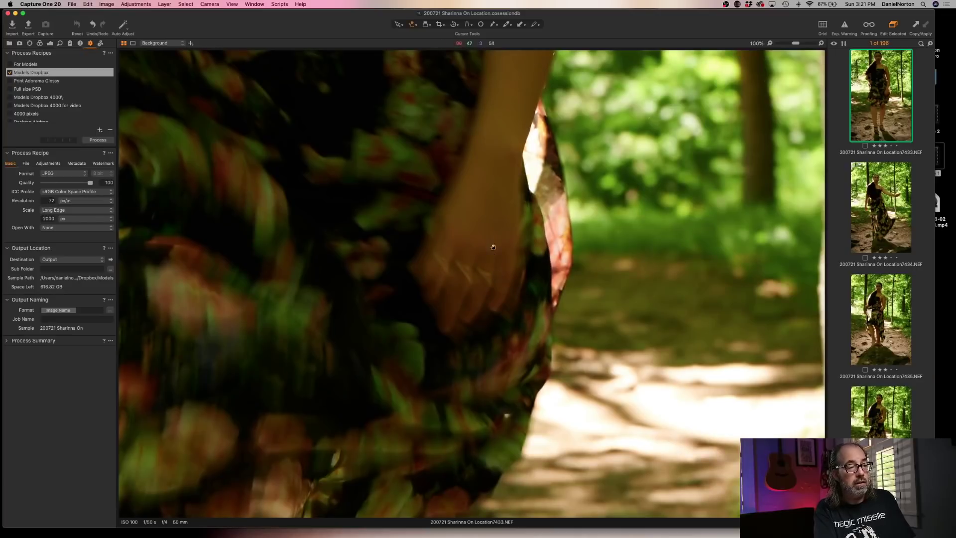
{"action": "left_click_drag", "start_coordinate": [495, 242], "coordinate": [561, 445]}
{"action": "left_click_drag", "start_coordinate": [535, 256], "coordinate": [572, 463]}
{"action": "left_click_drag", "start_coordinate": [536, 135], "coordinate": [635, 419]}
{"action": "left_click_drag", "start_coordinate": [369, 275], "coordinate": [558, 176]}
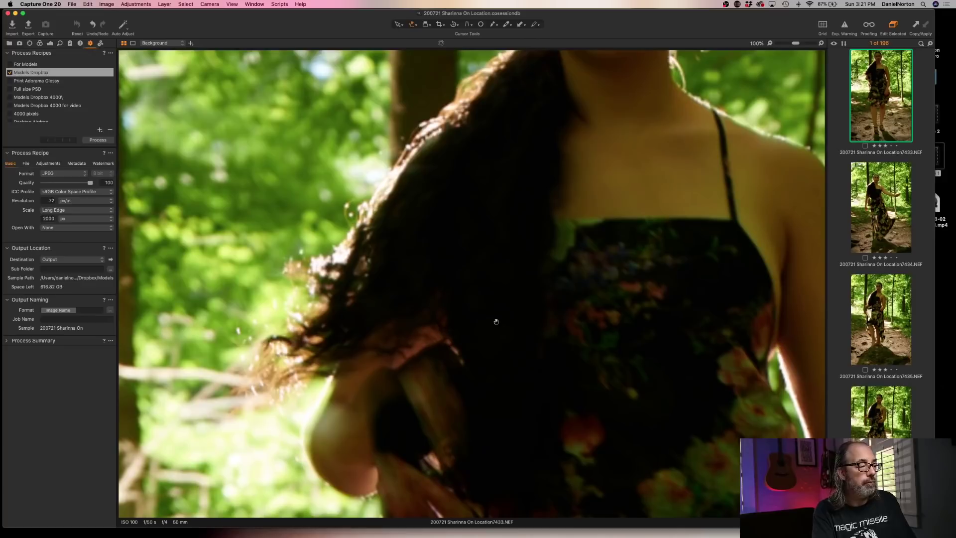
{"action": "left_click_drag", "start_coordinate": [495, 301], "coordinate": [533, 59]}
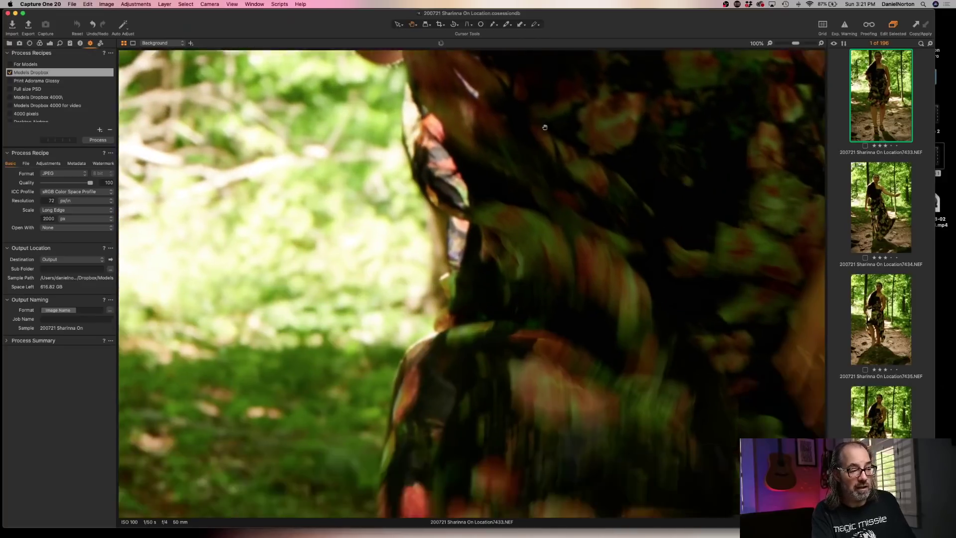
{"action": "left_click_drag", "start_coordinate": [535, 318], "coordinate": [529, 129]}
{"action": "left_click_drag", "start_coordinate": [528, 259], "coordinate": [526, 75]}
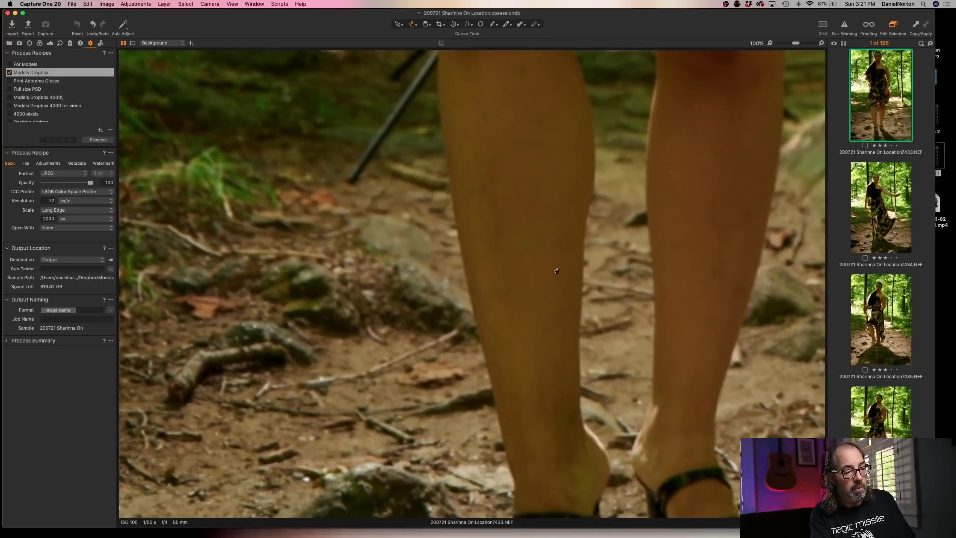
{"action": "left_click_drag", "start_coordinate": [529, 309], "coordinate": [527, 209]}
{"action": "left_click_drag", "start_coordinate": [537, 60], "coordinate": [553, 328]}
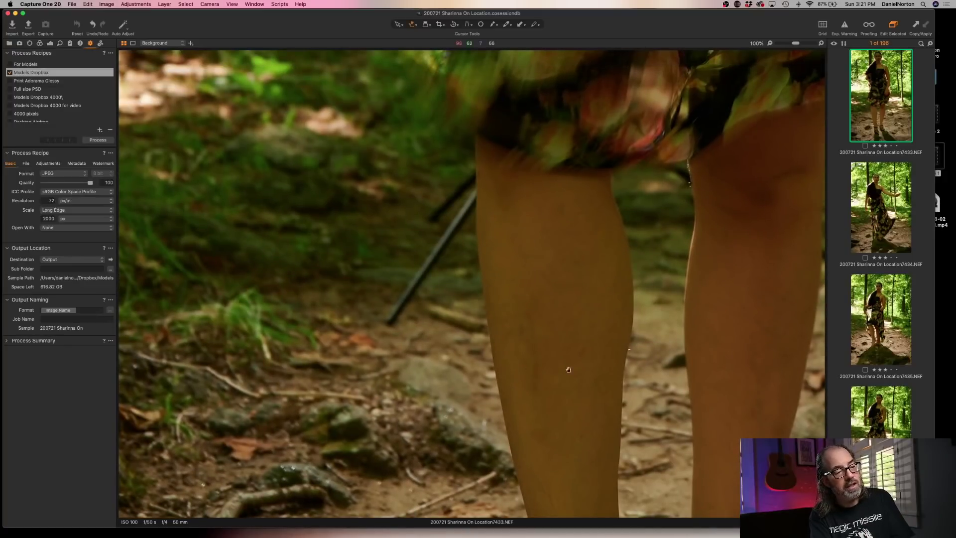
Check the face in image 7433 at 100% for sharpness and delete the image.
{"action": "left_click_drag", "start_coordinate": [544, 313], "coordinate": [513, 475]}
{"action": "left_click_drag", "start_coordinate": [538, 292], "coordinate": [479, 516]}
{"action": "left_click_drag", "start_coordinate": [495, 317], "coordinate": [460, 536]}
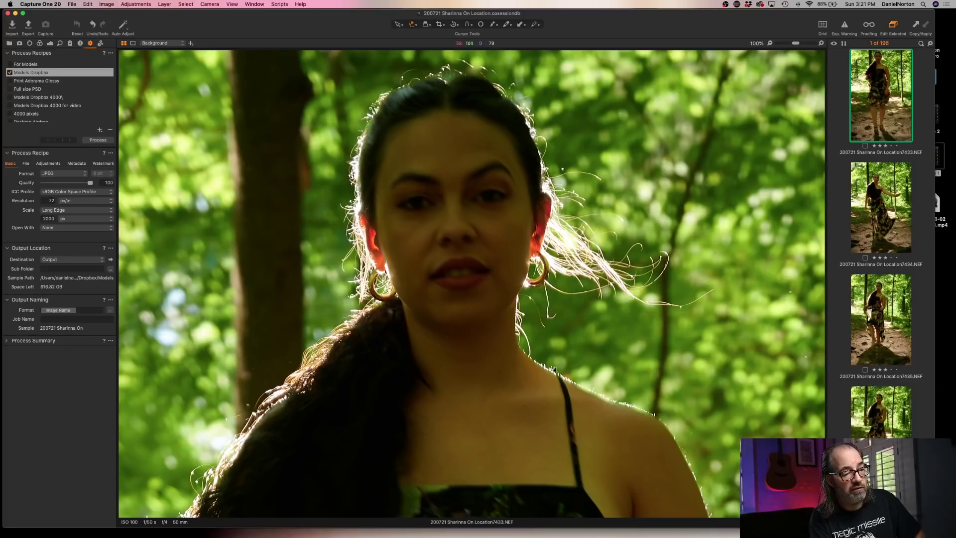
{"action": "scroll", "coordinate": [519, 422], "scroll_direction": "up", "scroll_amount": 3}
{"action": "scroll", "coordinate": [518, 423], "scroll_direction": "down", "scroll_amount": 4}
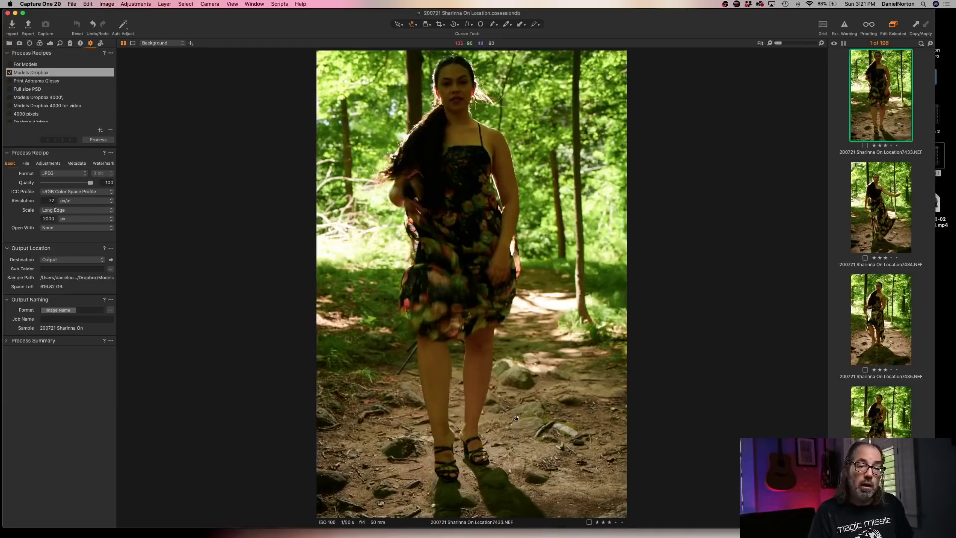
{"action": "key", "text": "Delete"}
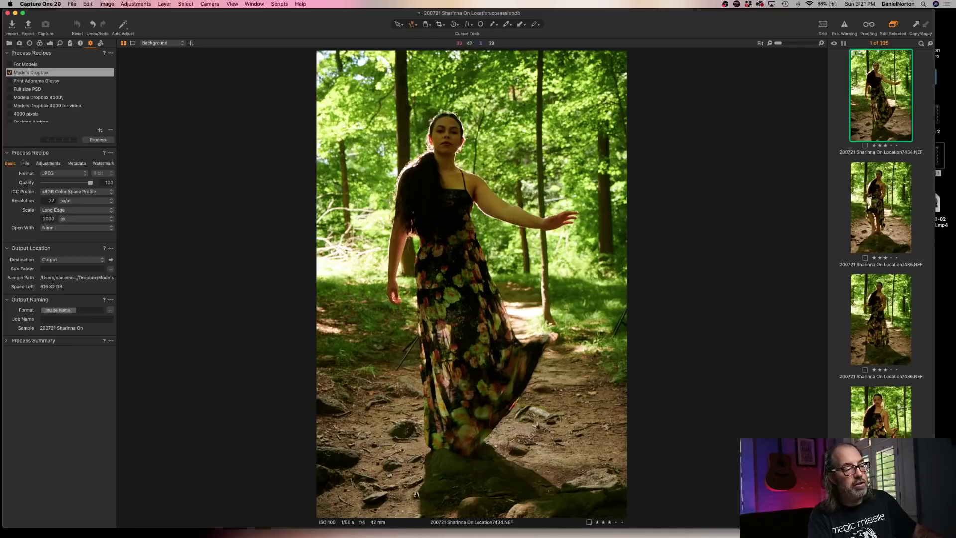
Inspect the dress, hand and face in image 7434 at 100% magnification for sharpness.
{"action": "left_click", "coordinate": [411, 343]}
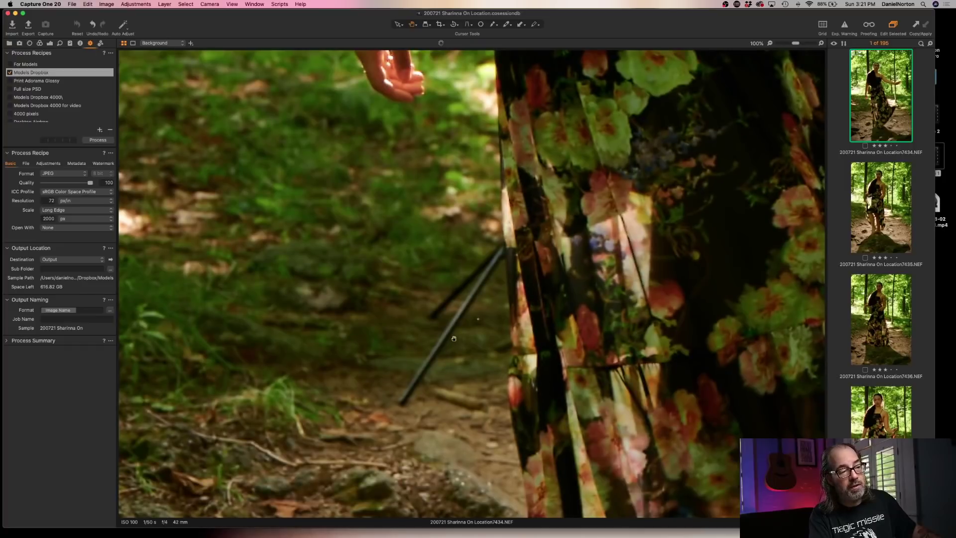
{"action": "left_click", "coordinate": [533, 306]}
{"action": "left_click", "coordinate": [442, 256]}
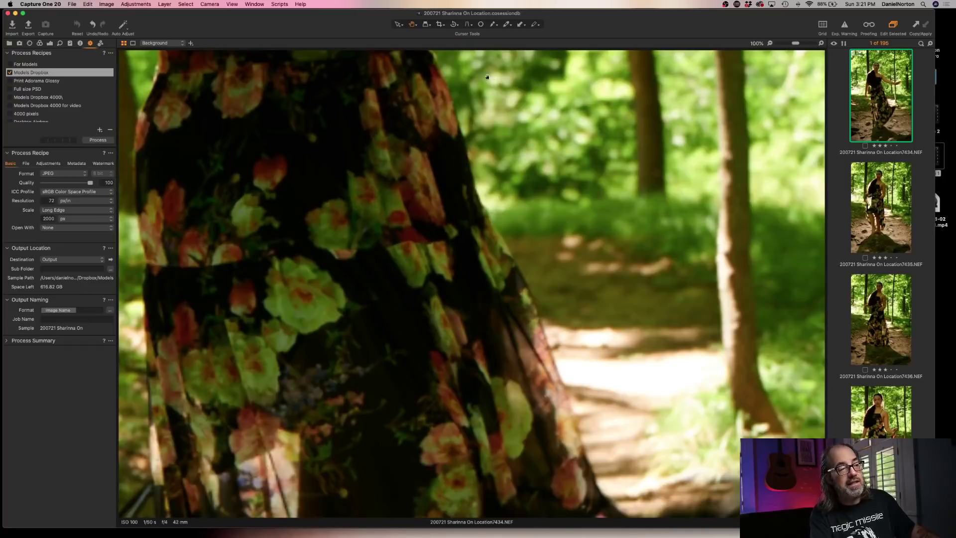
{"action": "left_click", "coordinate": [362, 210]}
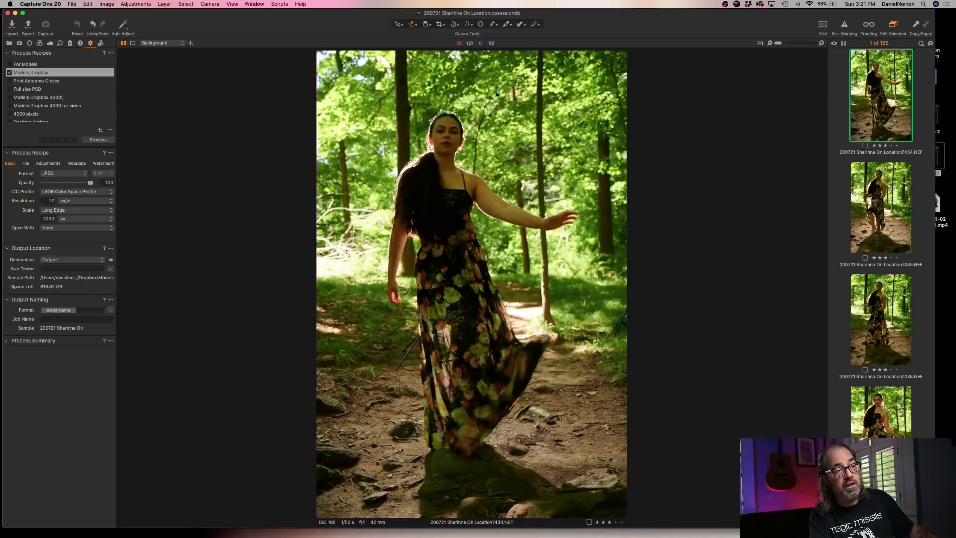
{"action": "left_click", "coordinate": [446, 141]}
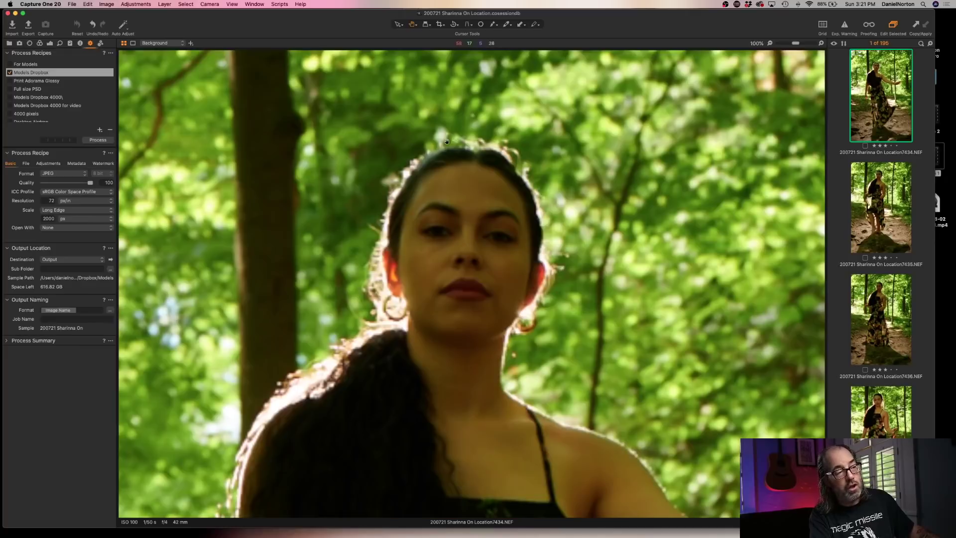
{"action": "left_click", "coordinate": [395, 253]}
{"action": "left_click", "coordinate": [433, 301]}
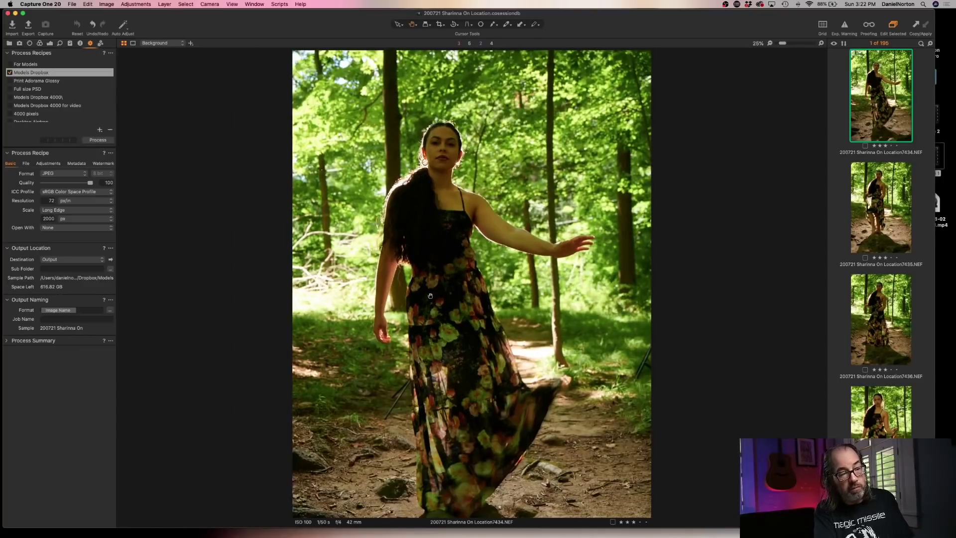
Compare the sharpness of the face and the moving dress hem in image 7434 at 100% and delete the image.
{"action": "left_click", "coordinate": [444, 163]}
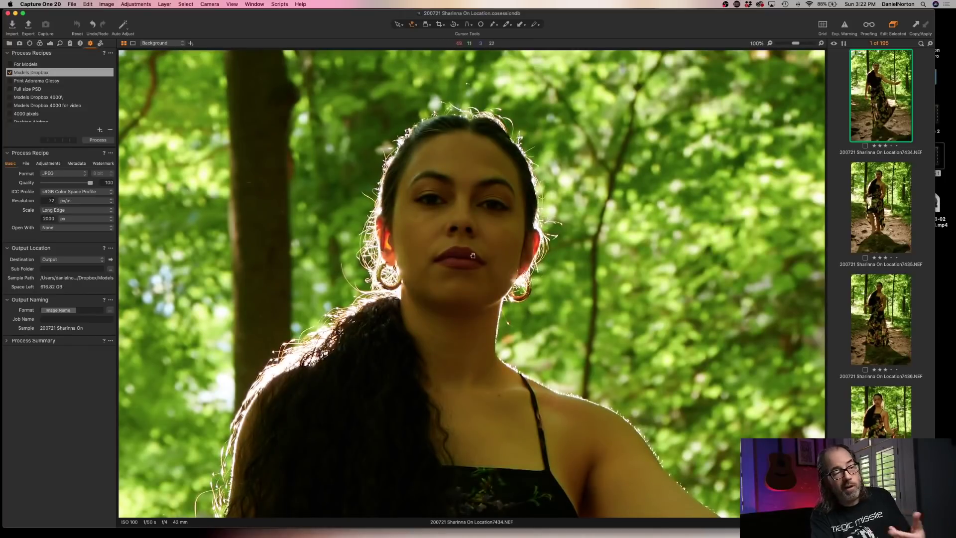
{"action": "scroll", "coordinate": [473, 259], "scroll_direction": "down", "scroll_amount": 10}
{"action": "scroll", "coordinate": [462, 187], "scroll_direction": "down", "scroll_amount": 12}
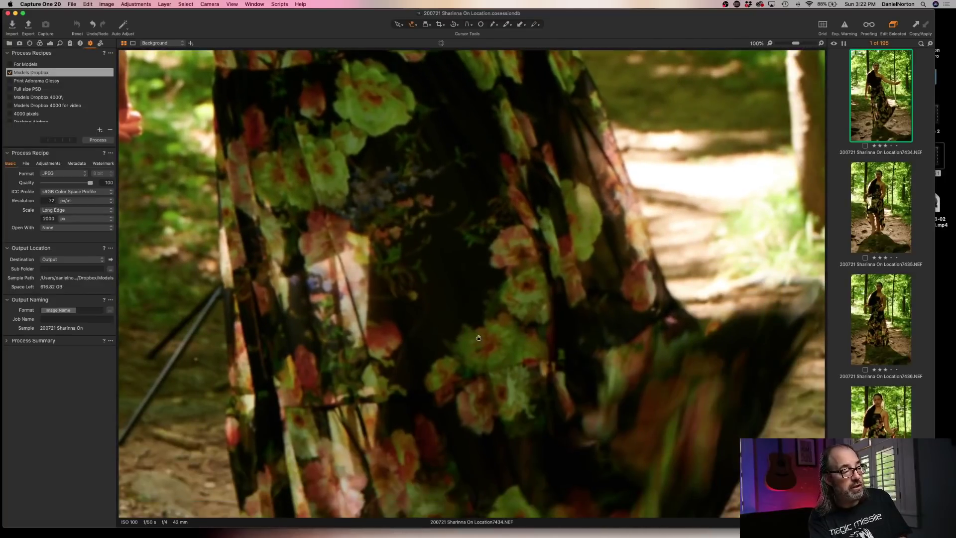
{"action": "scroll", "coordinate": [471, 285], "scroll_direction": "down", "scroll_amount": 8}
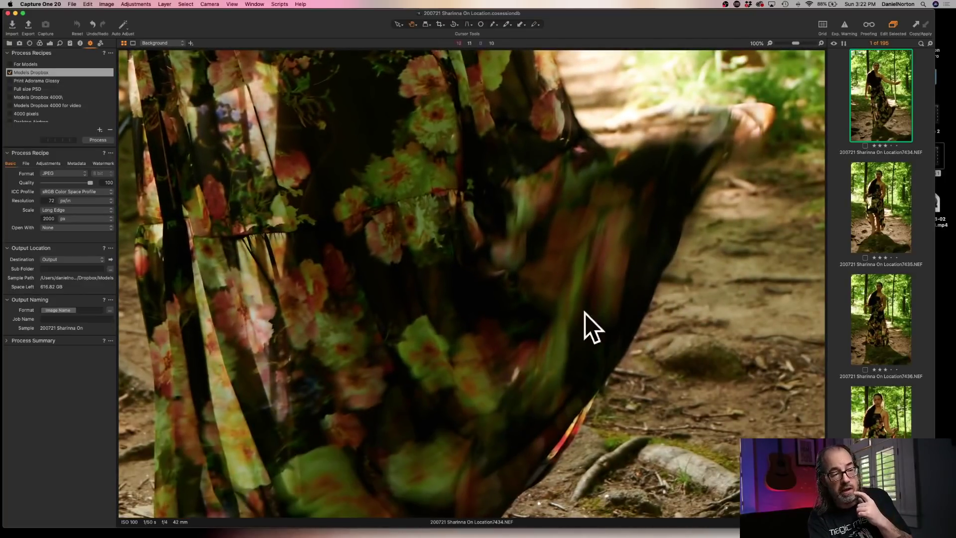
{"action": "scroll", "coordinate": [419, 269], "scroll_direction": "up", "scroll_amount": 15}
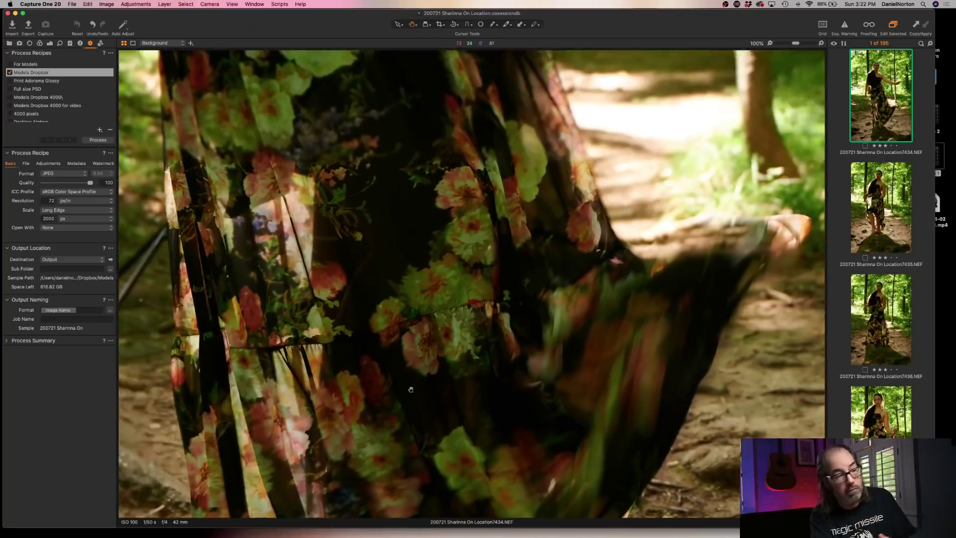
{"action": "scroll", "coordinate": [426, 428], "scroll_direction": "up", "scroll_amount": 3}
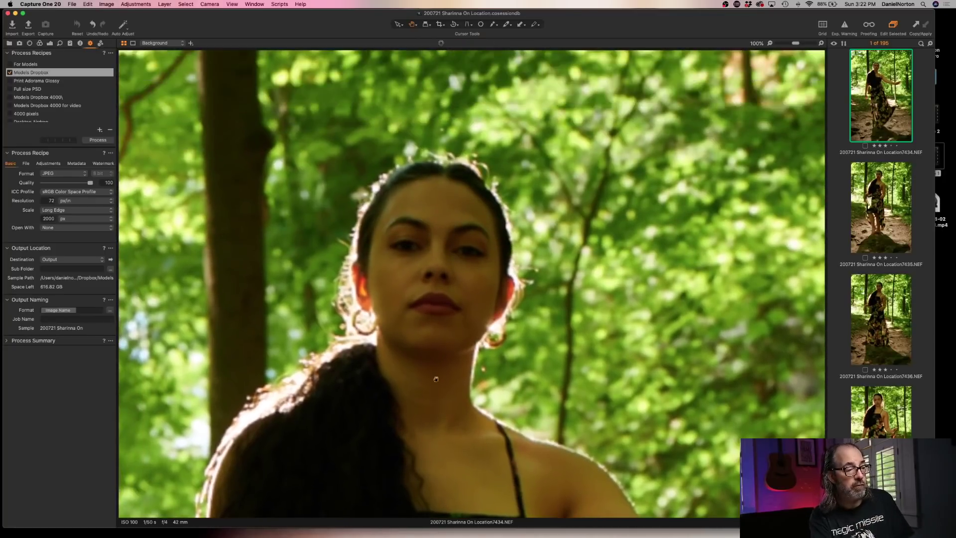
{"action": "scroll", "coordinate": [434, 280], "scroll_direction": "down", "scroll_amount": 2}
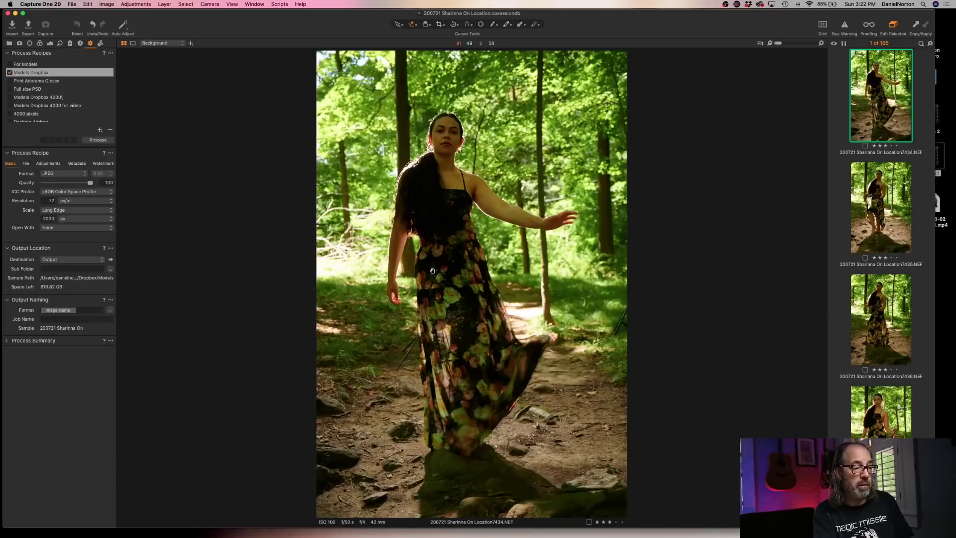
{"action": "left_click", "coordinate": [432, 270]}
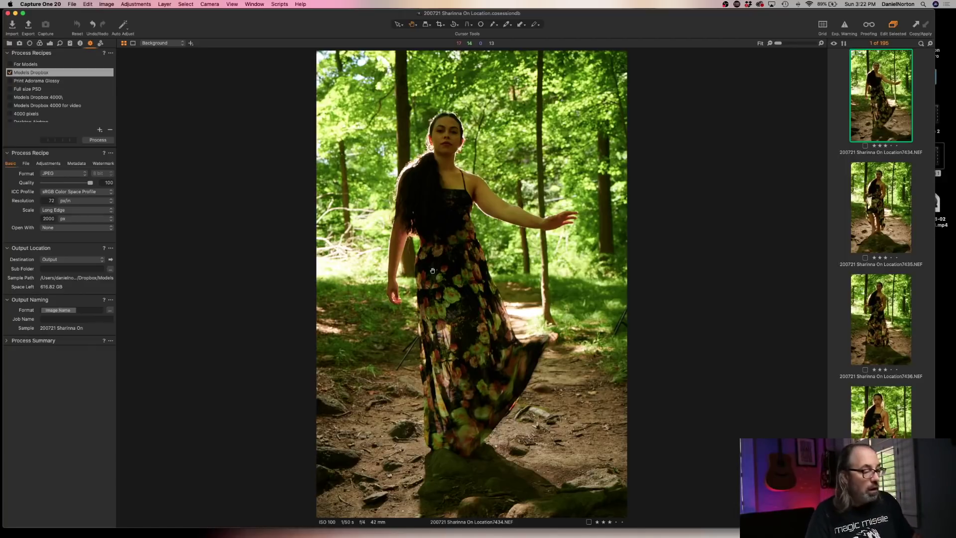
{"action": "key", "text": "Delete"}
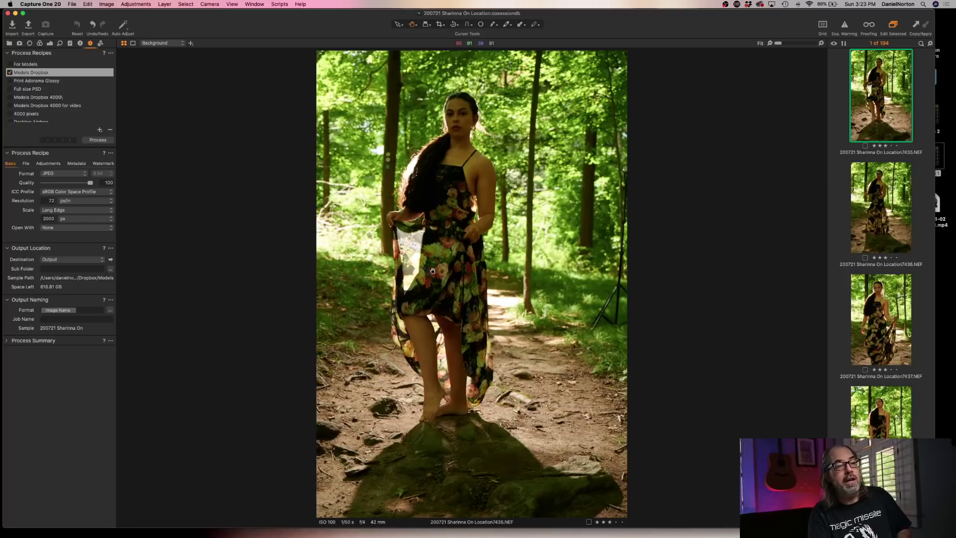
Inspect the light stand, lifted dress, hands and backlit hair in image 7435 at 100% magnification.
{"action": "left_click", "coordinate": [608, 297]}
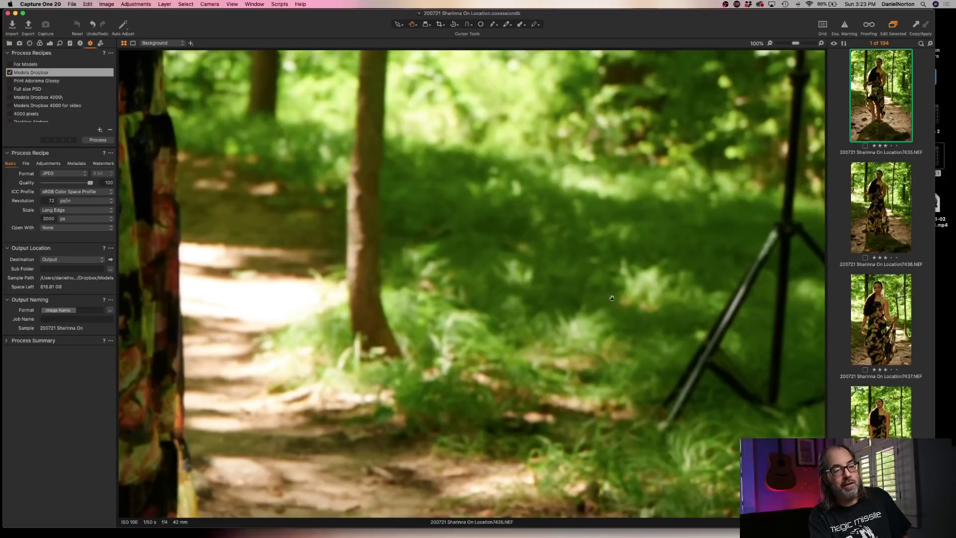
{"action": "left_click", "coordinate": [717, 326]}
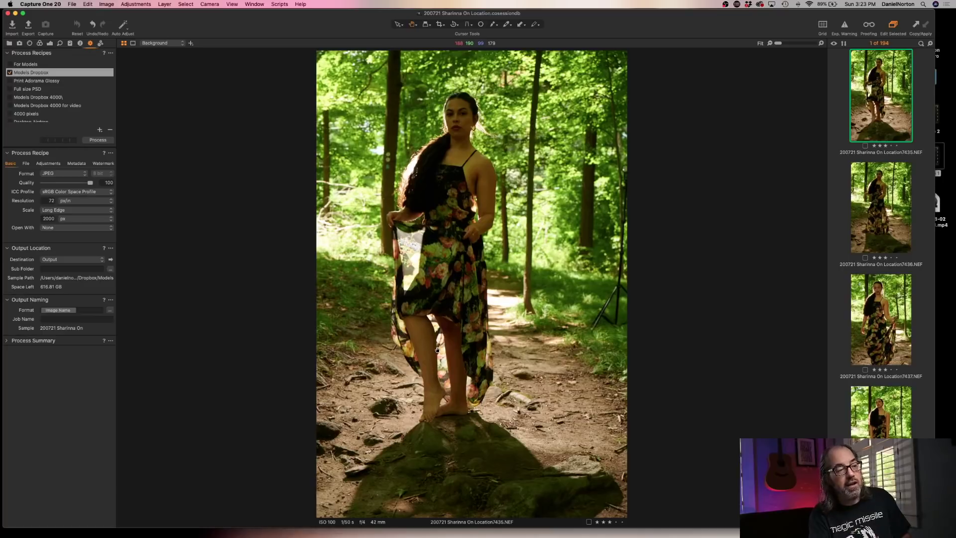
{"action": "left_click", "coordinate": [407, 244]}
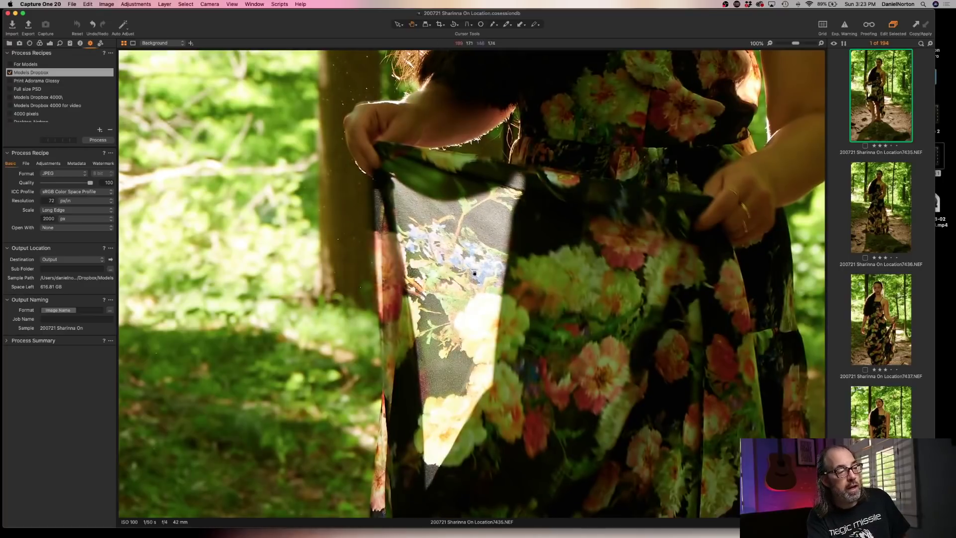
{"action": "left_click", "coordinate": [589, 377]}
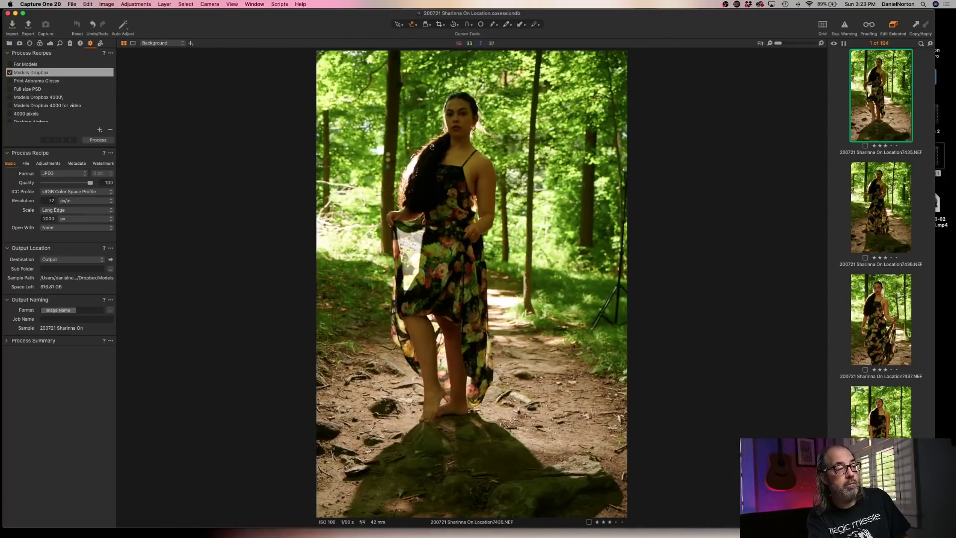
{"action": "left_click", "coordinate": [421, 161]}
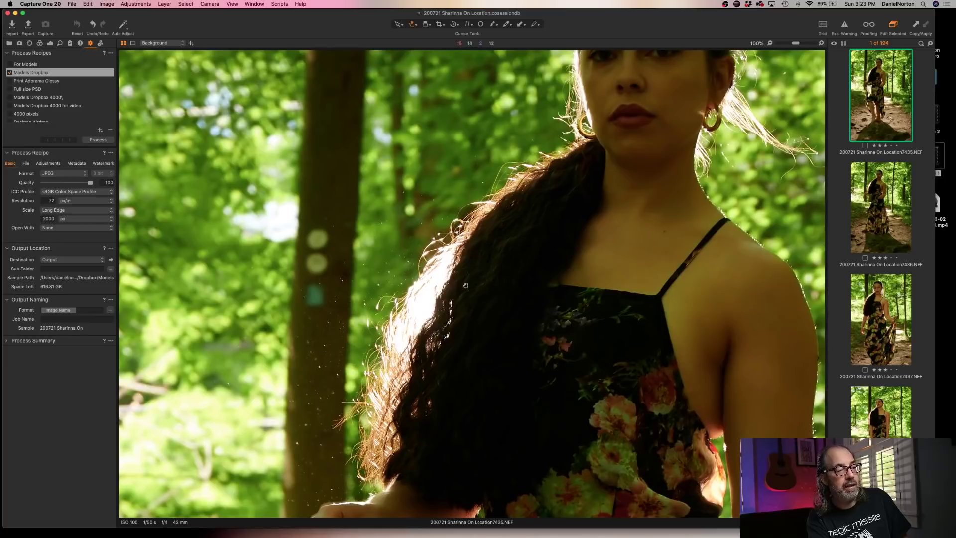
{"action": "scroll", "coordinate": [465, 285], "scroll_direction": "up", "scroll_amount": 3}
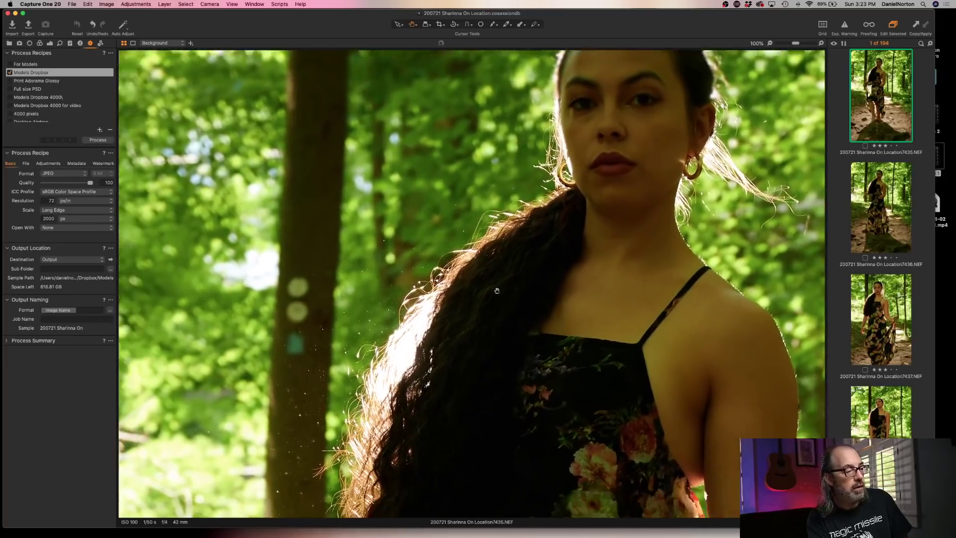
{"action": "scroll", "coordinate": [497, 290], "scroll_direction": "left", "scroll_amount": 3}
{"action": "scroll", "coordinate": [497, 290], "scroll_direction": "down", "scroll_amount": 2}
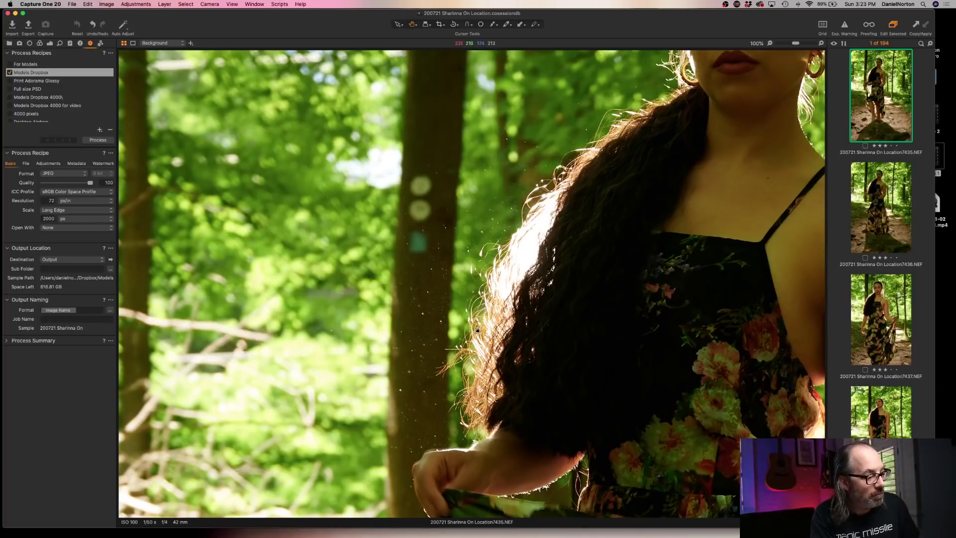
{"action": "key", "text": "super+0"}
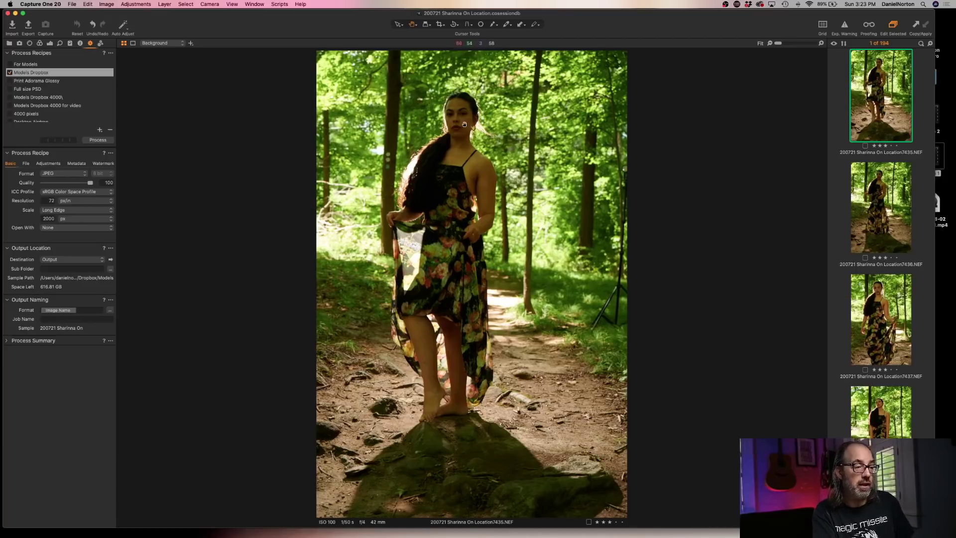
Check the face in image 7435 at 100% for sharpness and delete images 7435 and 7436.
{"action": "left_click", "coordinate": [471, 141]}
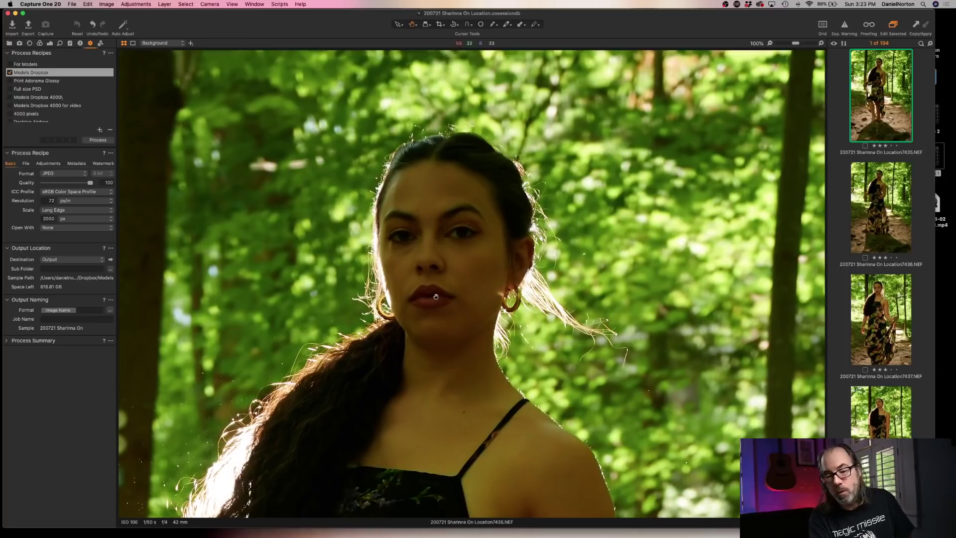
{"action": "scroll", "coordinate": [460, 296], "scroll_direction": "down", "scroll_amount": 5}
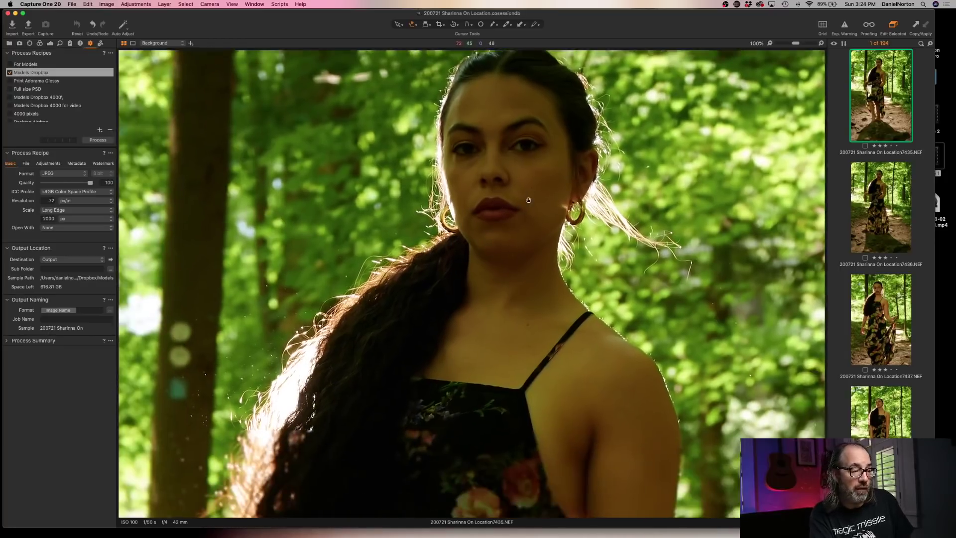
{"action": "left_click_drag", "start_coordinate": [494, 393], "coordinate": [455, 276]}
{"action": "left_click", "coordinate": [456, 283]}
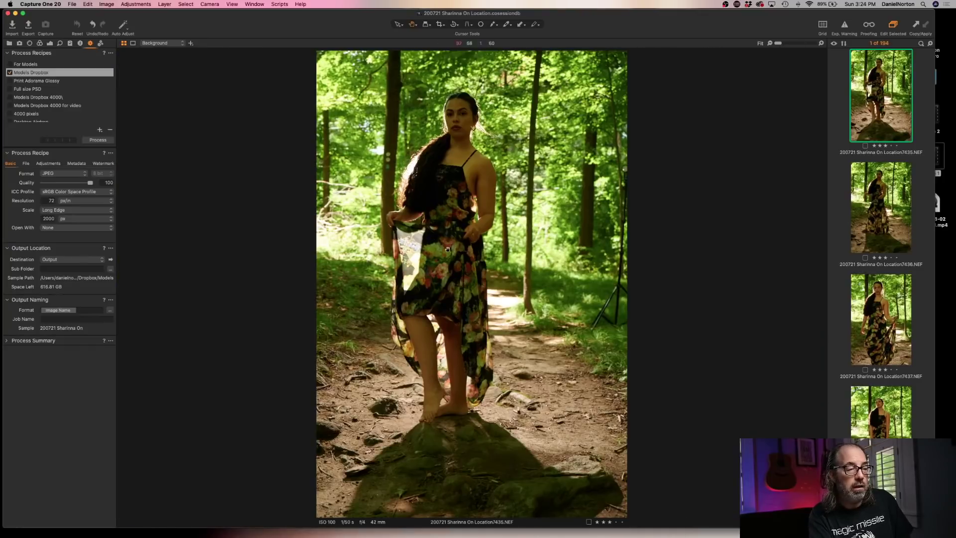
{"action": "key", "text": "super+plus"}
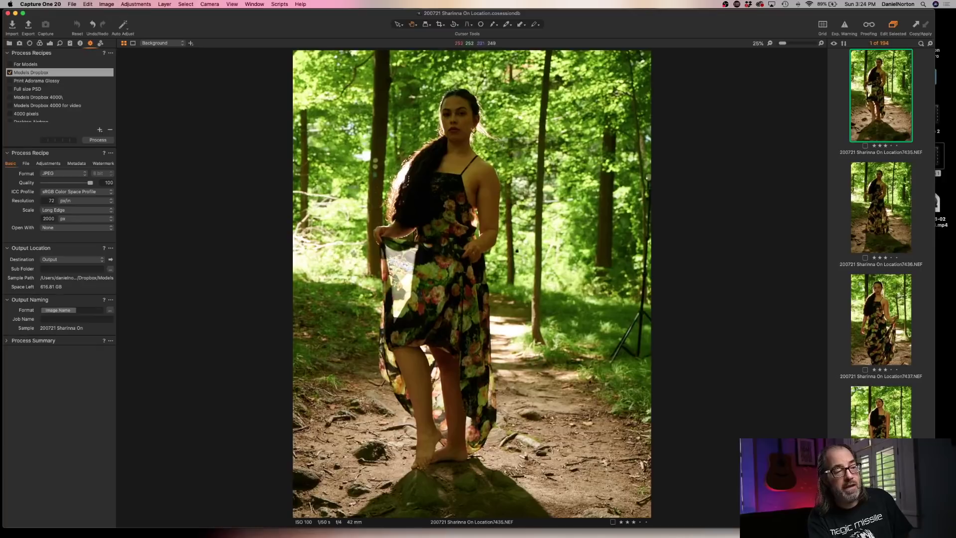
{"action": "left_click", "coordinate": [465, 125]}
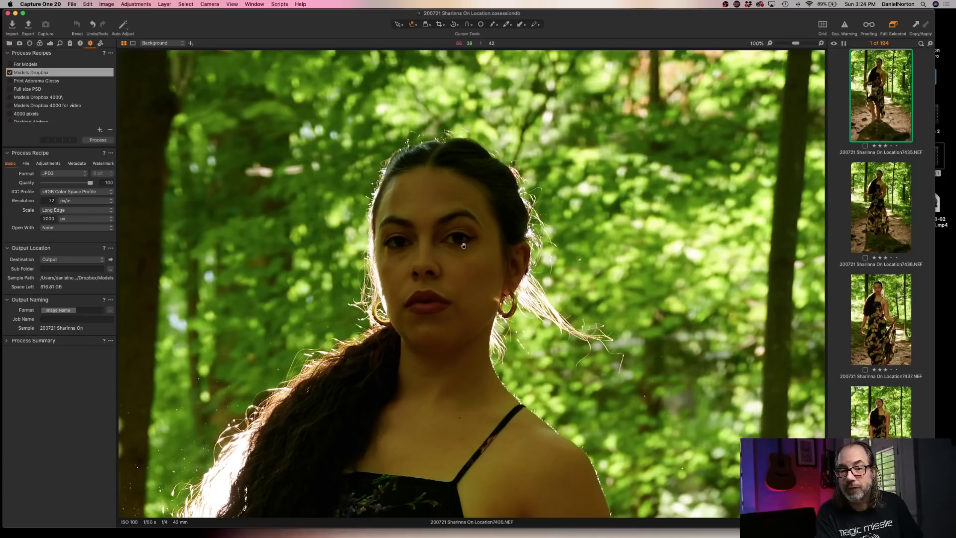
{"action": "key", "text": "Delete"}
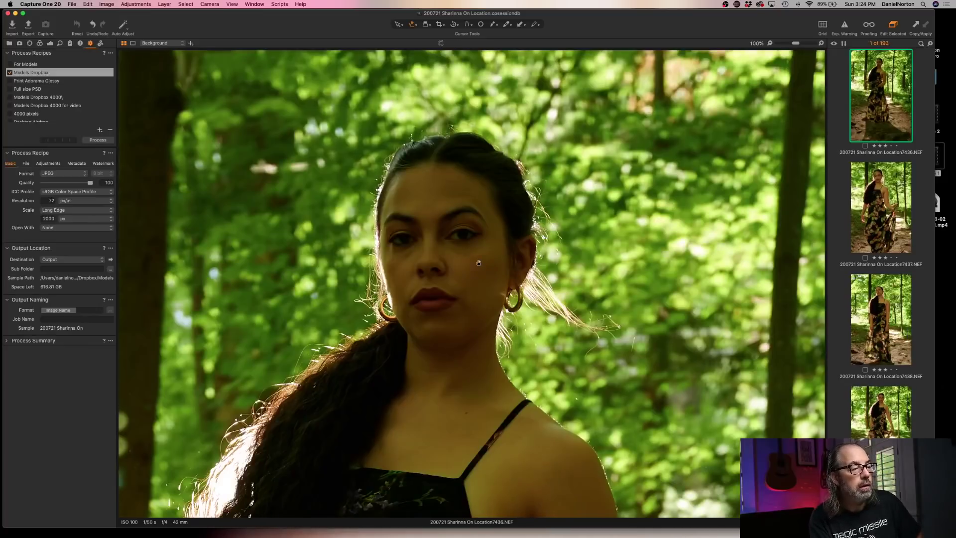
{"action": "left_click", "coordinate": [478, 263]}
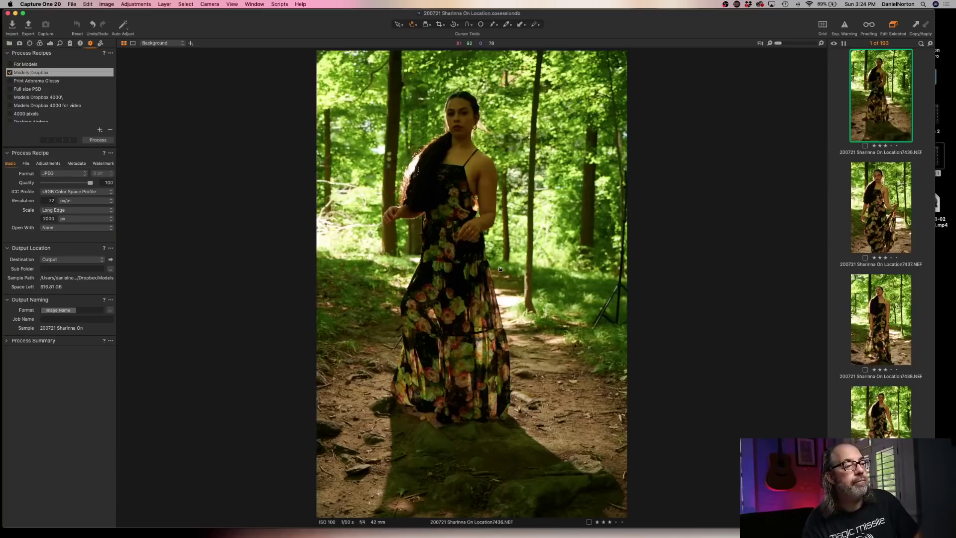
{"action": "key", "text": "Delete"}
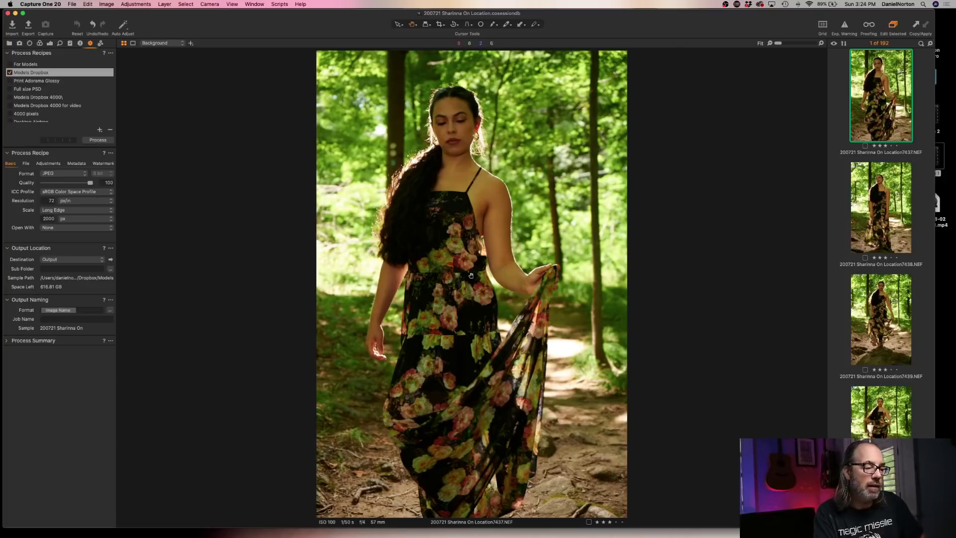
Inspect the face, hair and dress top in image 7437 at 100% and the chin and neck at 300%.
{"action": "left_click", "coordinate": [455, 132]}
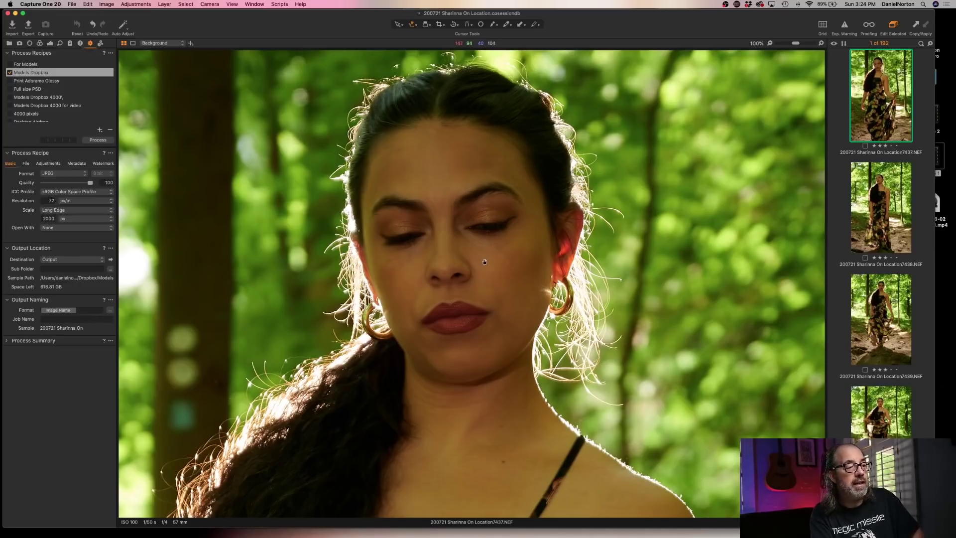
{"action": "scroll", "coordinate": [482, 260], "scroll_direction": "down", "scroll_amount": 5}
{"action": "scroll", "coordinate": [515, 235], "scroll_direction": "down", "scroll_amount": 10}
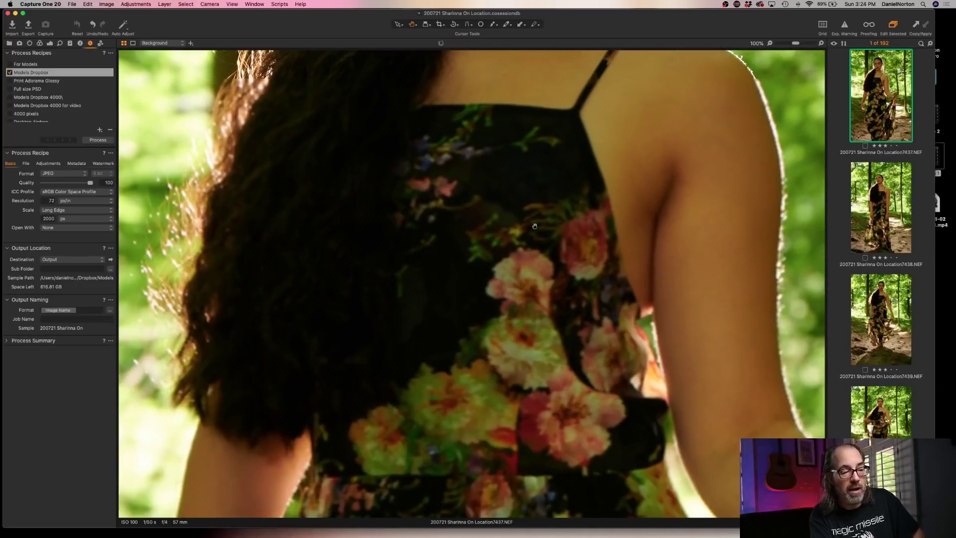
{"action": "scroll", "coordinate": [536, 211], "scroll_direction": "up", "scroll_amount": 10}
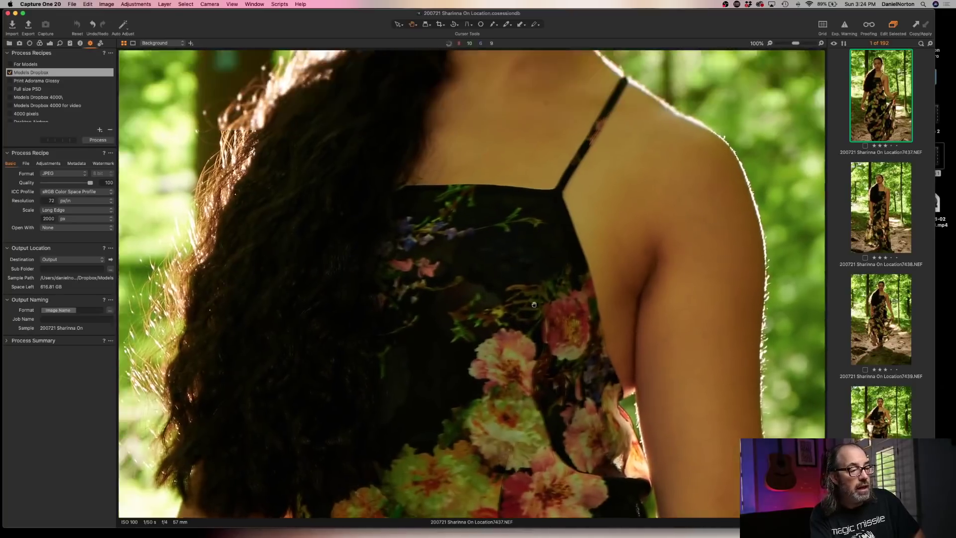
{"action": "scroll", "coordinate": [509, 360], "scroll_direction": "up", "scroll_amount": 3}
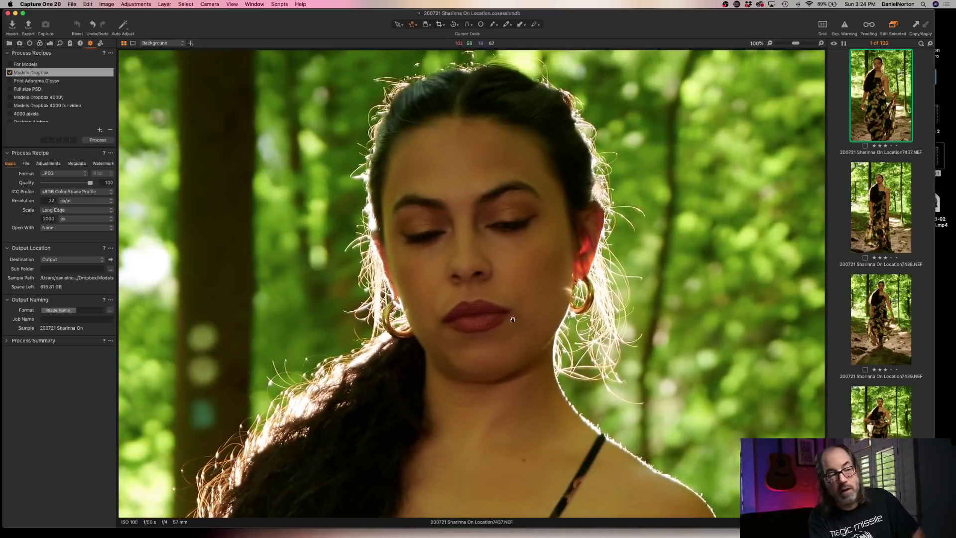
{"action": "scroll", "coordinate": [500, 268], "scroll_direction": "up", "scroll_amount": 2}
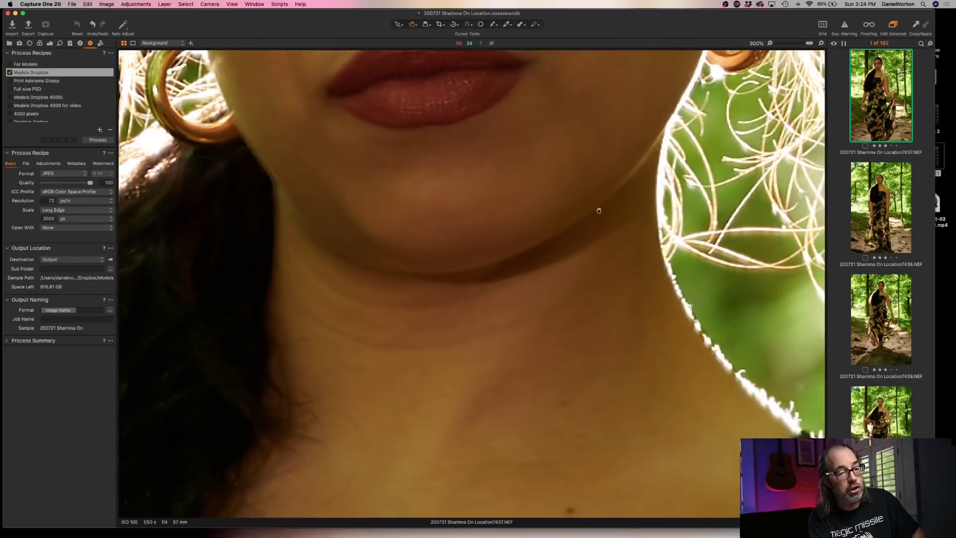
{"action": "key", "text": "super+0"}
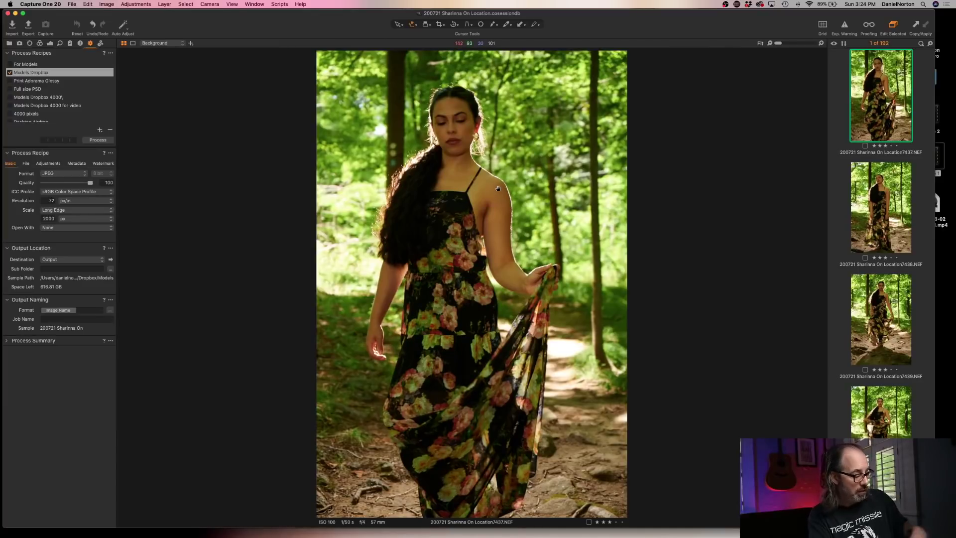
Delete image 7437 and inspect the moving dress hem and foot in image 7438 at 100%.
{"action": "key", "text": "super+BackSpace"}
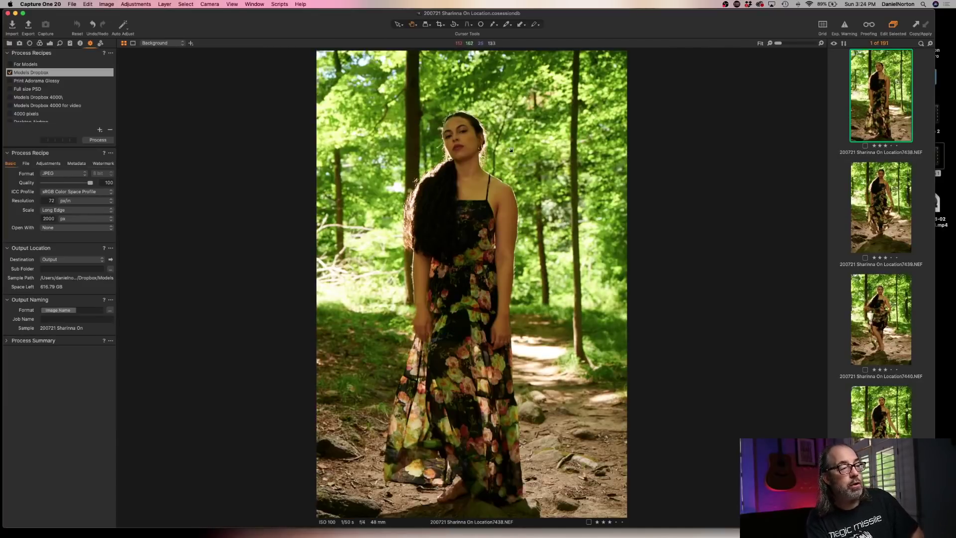
{"action": "double_click", "coordinate": [457, 407]}
{"action": "left_click_drag", "start_coordinate": [463, 408], "coordinate": [486, 193]}
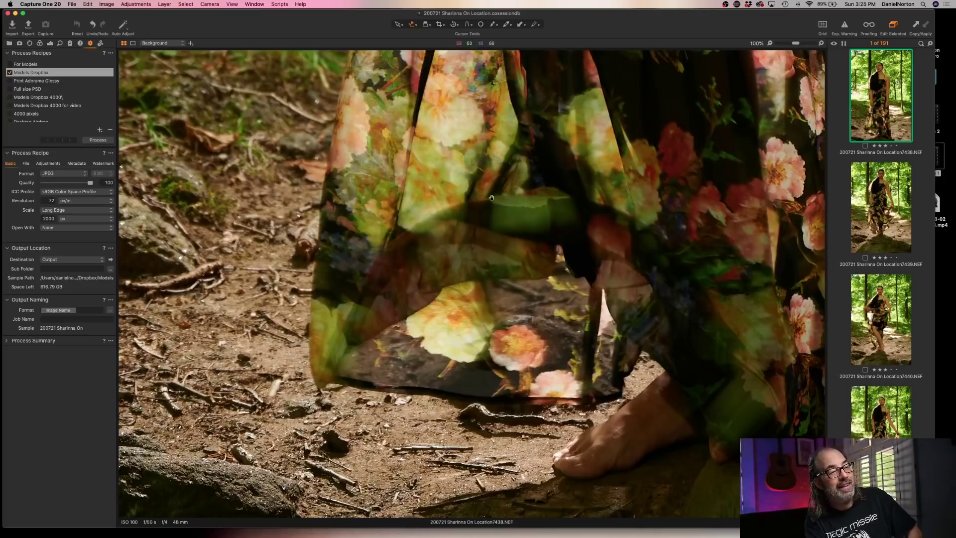
{"action": "left_click_drag", "start_coordinate": [635, 164], "coordinate": [603, 206]}
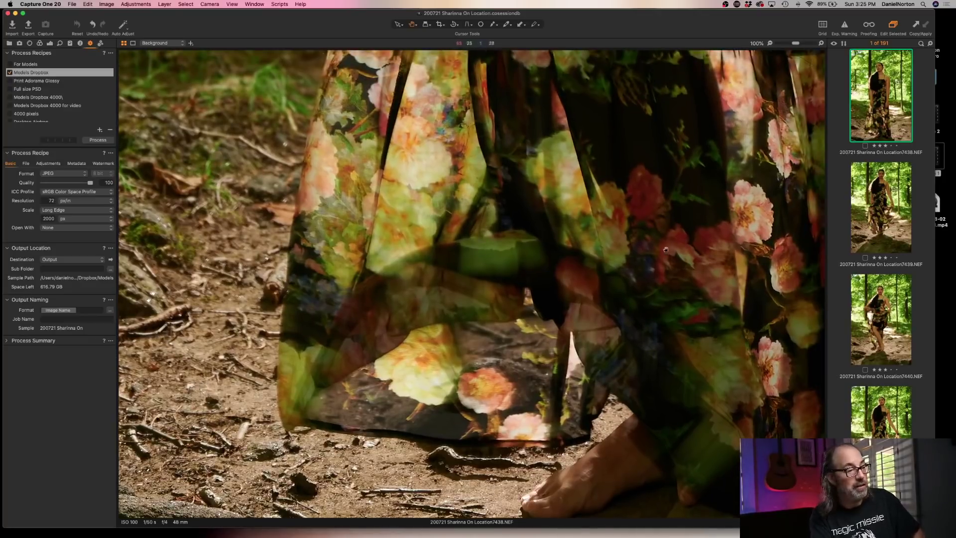
{"action": "mouse_move", "coordinate": [665, 250]}
{"action": "left_mouse_down"}
{"action": "mouse_move", "coordinate": [467, 186]}
{"action": "mouse_move", "coordinate": [339, 261]}
{"action": "mouse_move", "coordinate": [587, 219]}
{"action": "mouse_move", "coordinate": [631, 235]}
{"action": "mouse_move", "coordinate": [561, 371]}
{"action": "left_mouse_up"}
Check the dress top, hair and face in image 7438 at 100% for sharpness and delete the image.
{"action": "left_click_drag", "start_coordinate": [558, 164], "coordinate": [548, 344]}
{"action": "left_click_drag", "start_coordinate": [545, 145], "coordinate": [537, 322]}
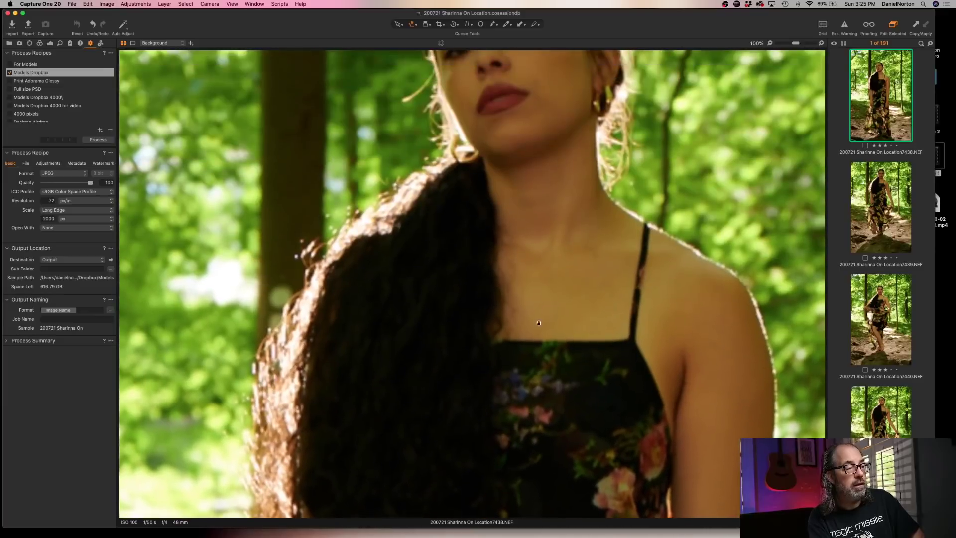
{"action": "left_click_drag", "start_coordinate": [546, 204], "coordinate": [540, 337]}
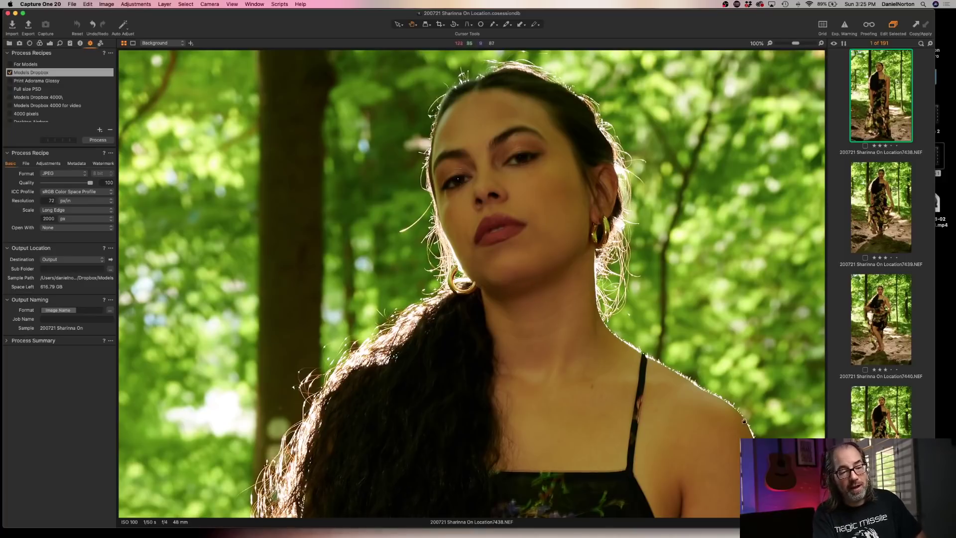
{"action": "left_click", "coordinate": [561, 169]}
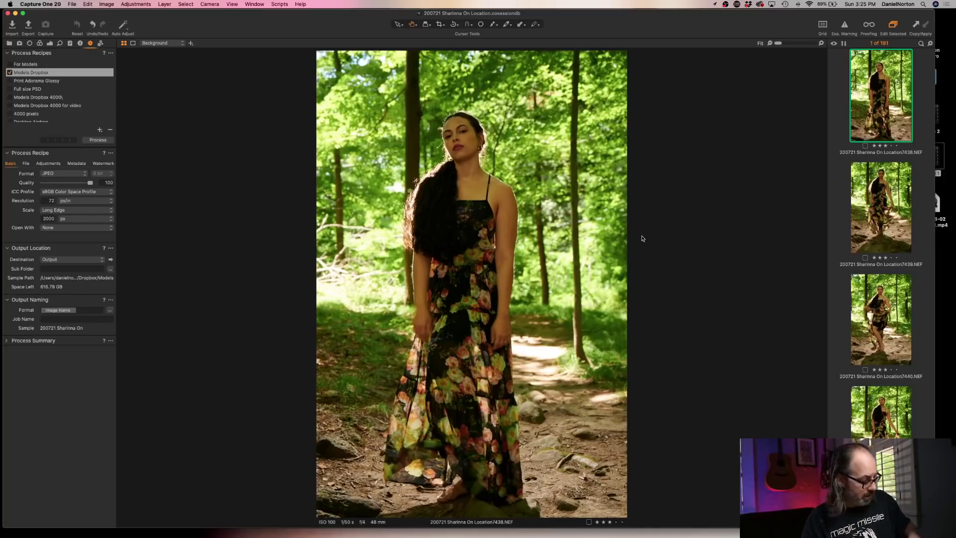
{"action": "key", "text": "Delete"}
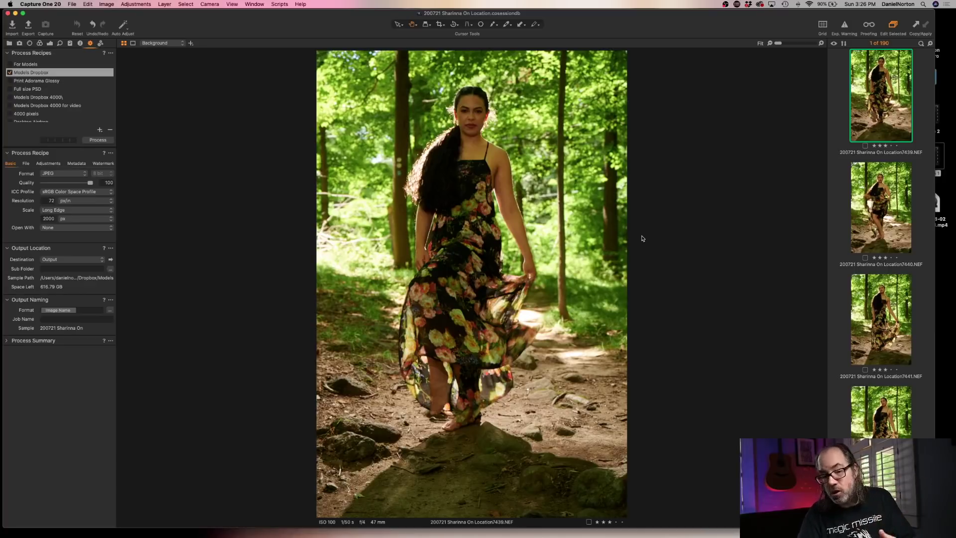
Inspect the rocky ground and the face in image 7439 at 100% and delete the image.
{"action": "double_click", "coordinate": [551, 424]}
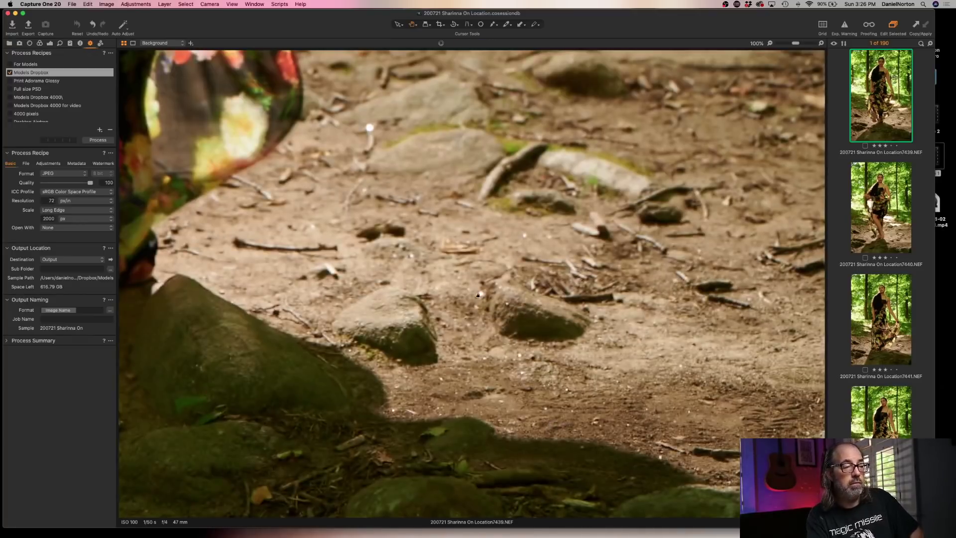
{"action": "scroll", "coordinate": [475, 289], "scroll_direction": "down", "scroll_amount": 5}
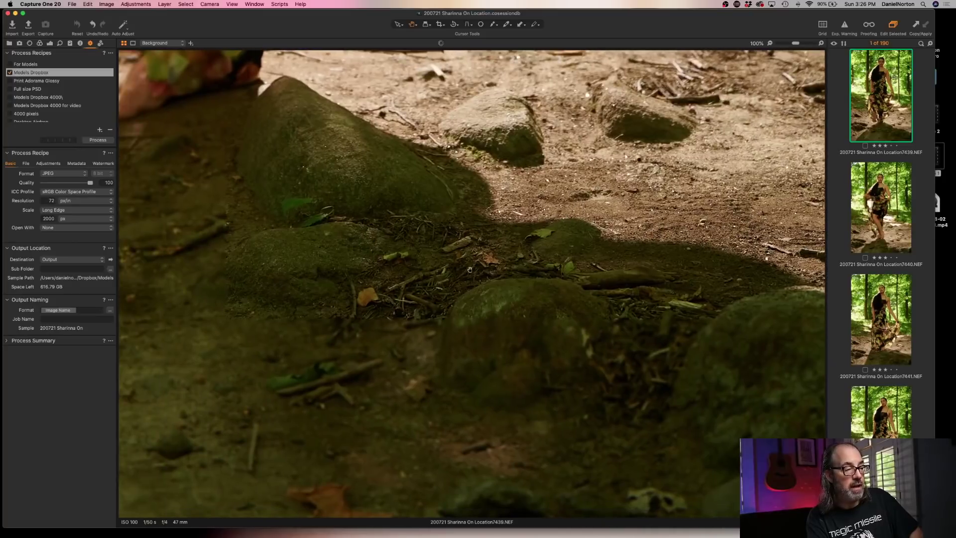
{"action": "double_click", "coordinate": [545, 335]}
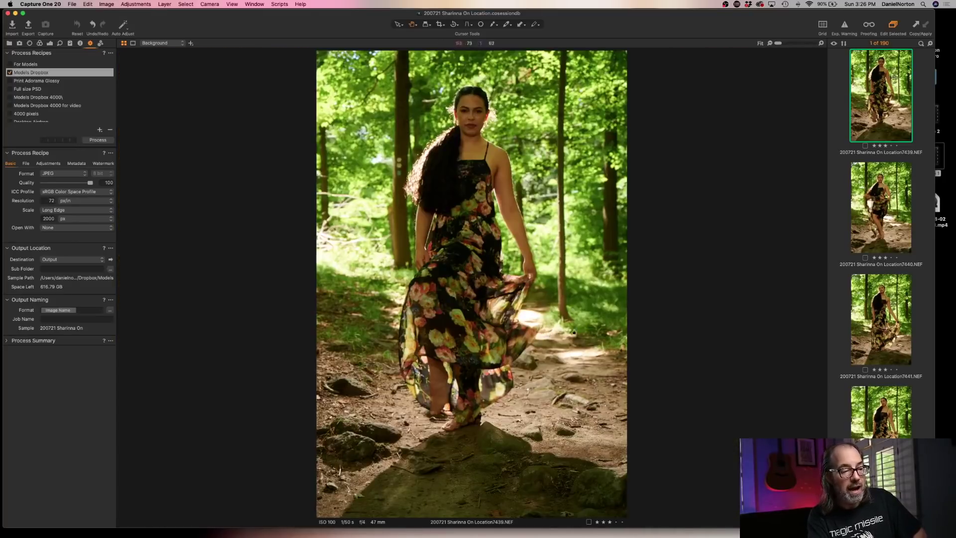
{"action": "double_click", "coordinate": [455, 157]}
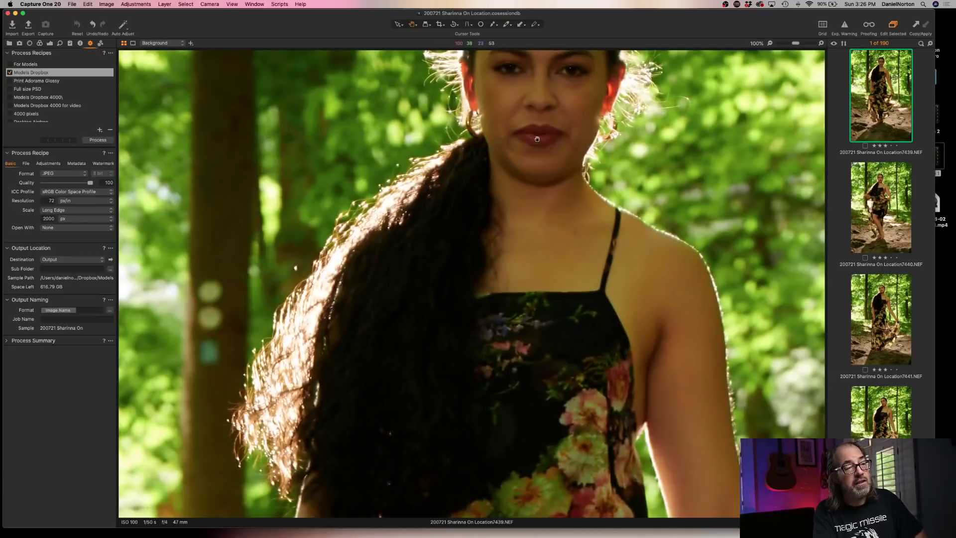
{"action": "left_click_drag", "start_coordinate": [455, 157], "coordinate": [471, 265]}
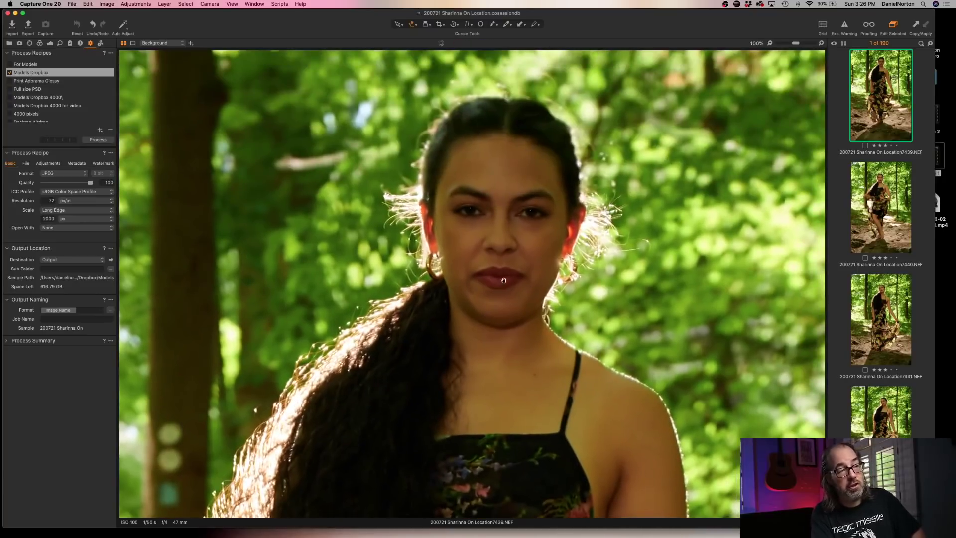
{"action": "double_click", "coordinate": [488, 243]}
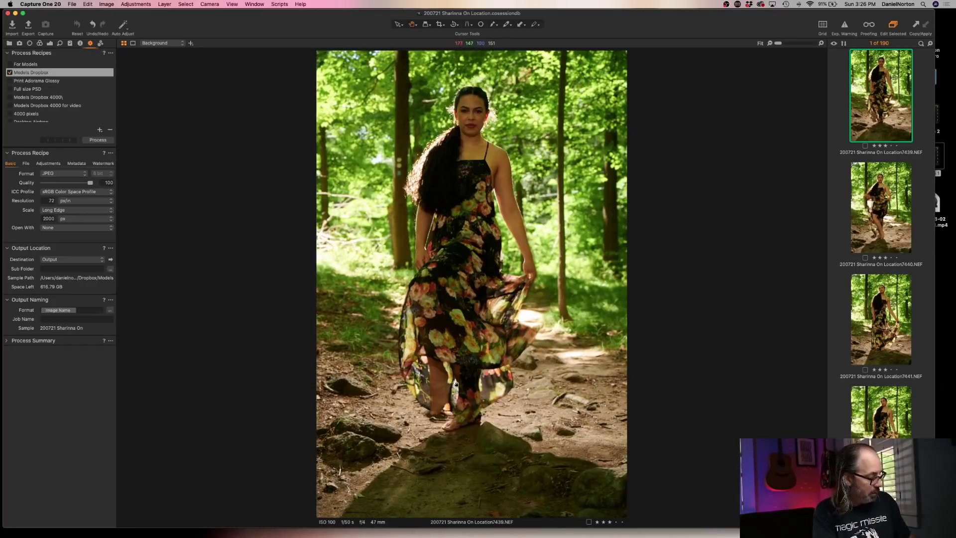
{"action": "key", "text": "Delete"}
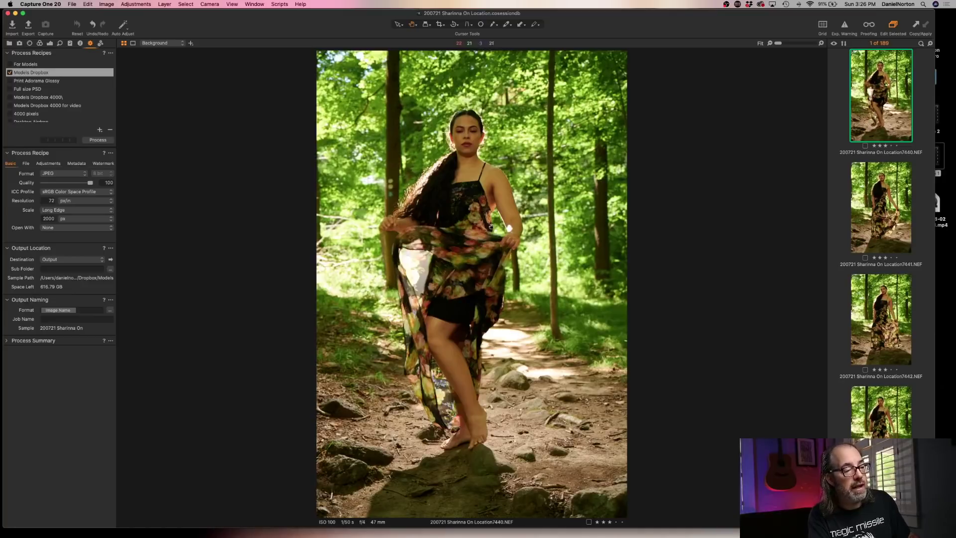
Check the face in image 7440 at 100% for sharpness and delete the image.
{"action": "left_click", "coordinate": [464, 144]}
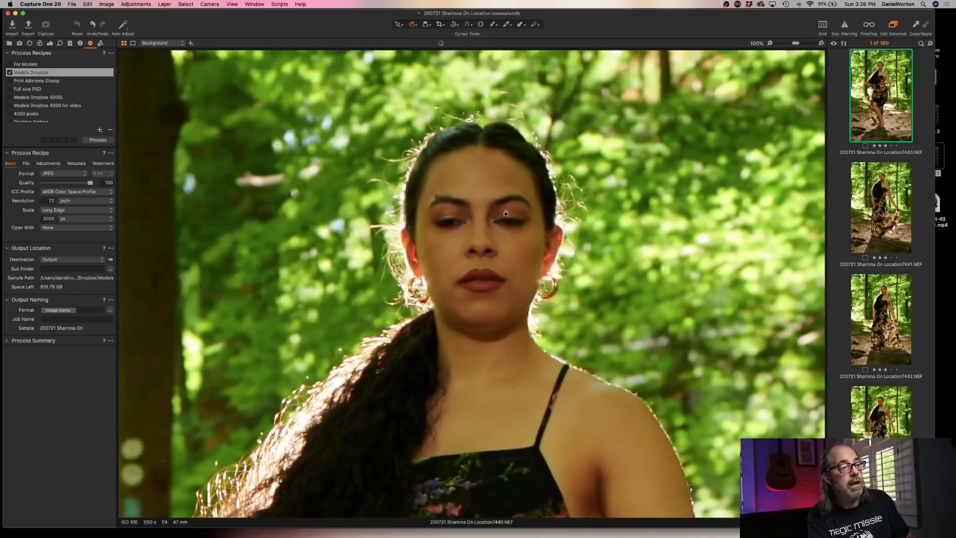
{"action": "left_click", "coordinate": [488, 270]}
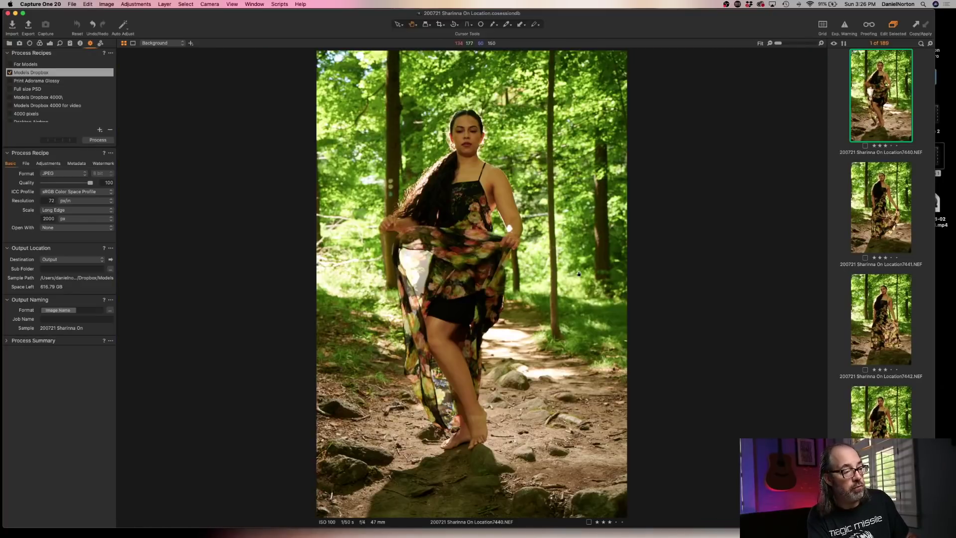
{"action": "key", "text": "BackSpace"}
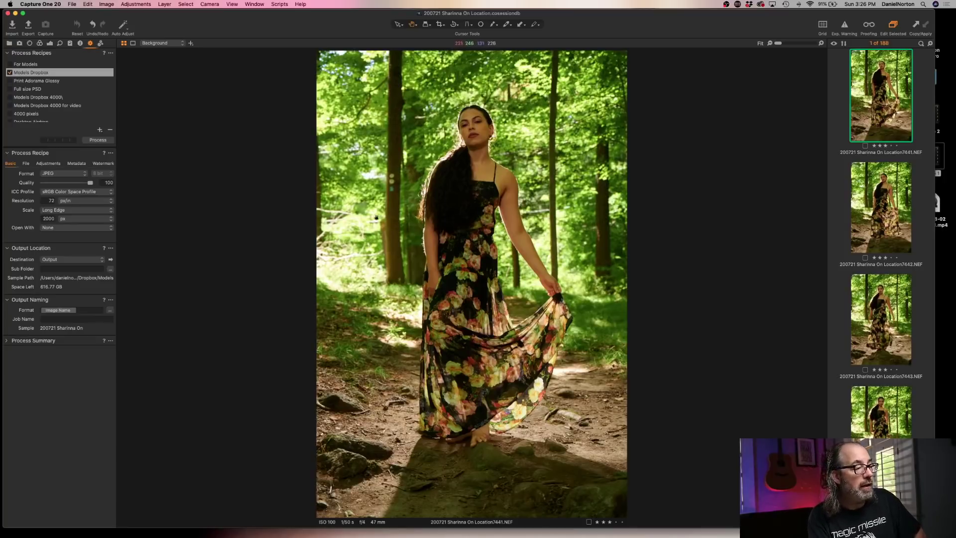
Inspect image 7441 at 100% from the face and hair down to the lifted dress, hem and feet.
{"action": "left_click", "coordinate": [483, 138]}
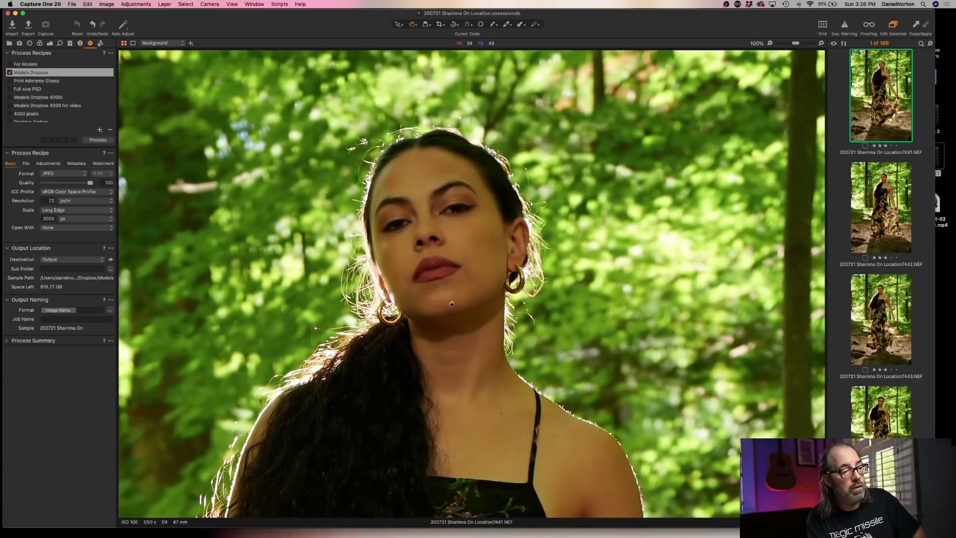
{"action": "scroll", "coordinate": [448, 372], "scroll_direction": "down", "scroll_amount": 10}
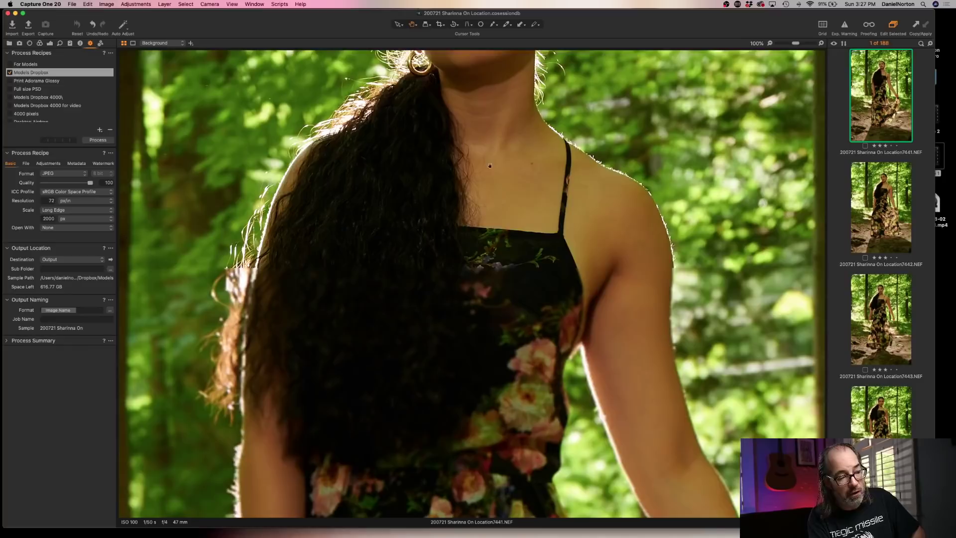
{"action": "scroll", "coordinate": [493, 268], "scroll_direction": "down", "scroll_amount": 10}
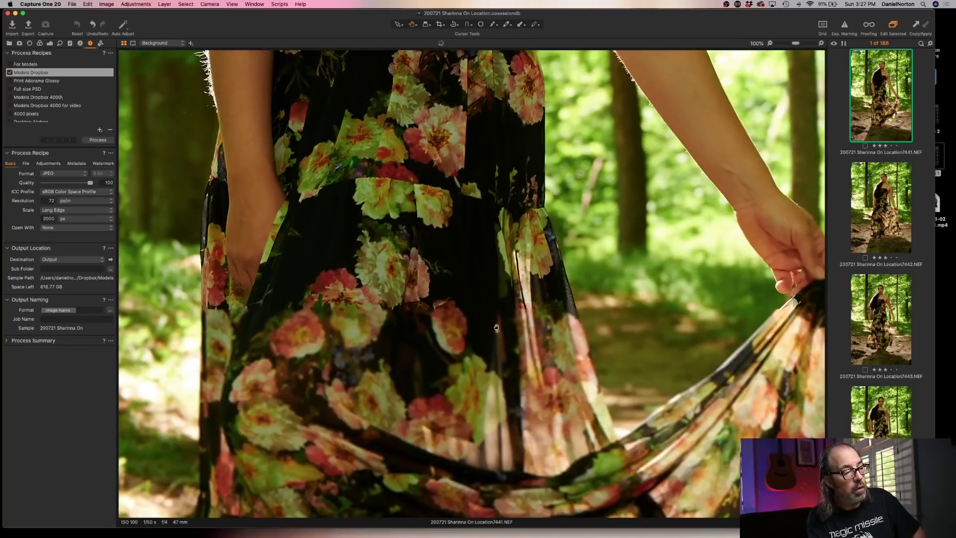
{"action": "scroll", "coordinate": [654, 359], "scroll_direction": "down", "scroll_amount": 5}
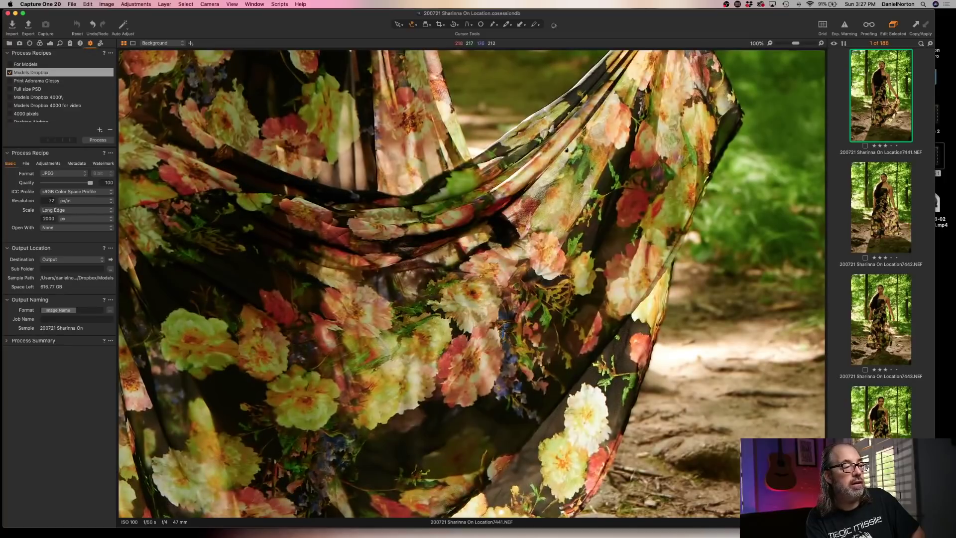
{"action": "scroll", "coordinate": [471, 296], "scroll_direction": "up", "scroll_amount": 5}
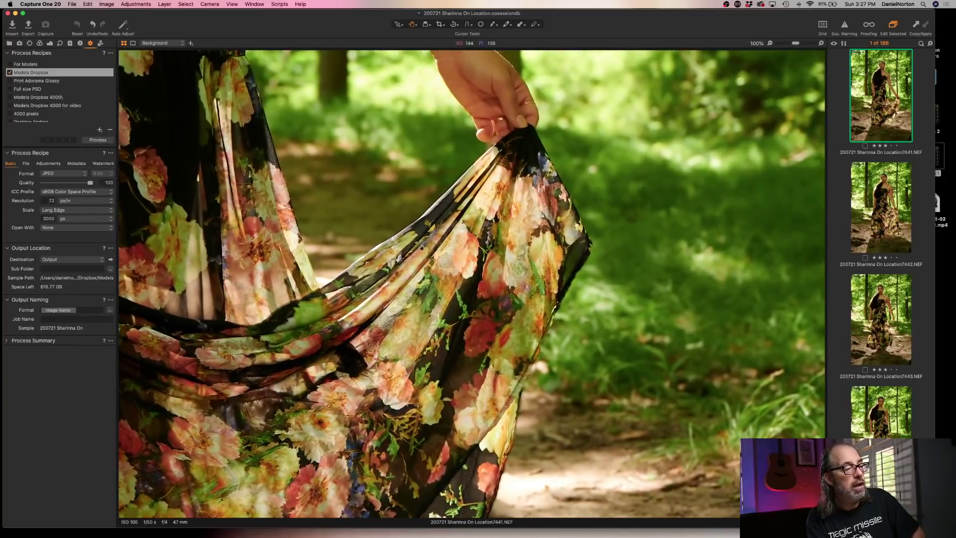
{"action": "scroll", "coordinate": [572, 155], "scroll_direction": "down", "scroll_amount": 8}
{"action": "scroll", "coordinate": [572, 155], "scroll_direction": "down", "scroll_amount": 10}
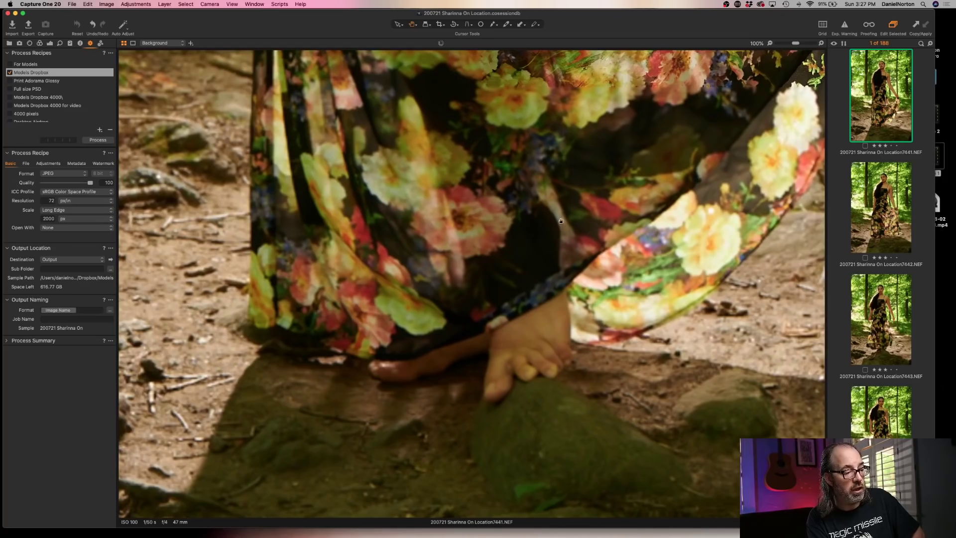
Recheck the dress, face and backlit hair in image 7441 at 100%, comparing with the full frame.
{"action": "scroll", "coordinate": [574, 160], "scroll_direction": "up", "scroll_amount": 15}
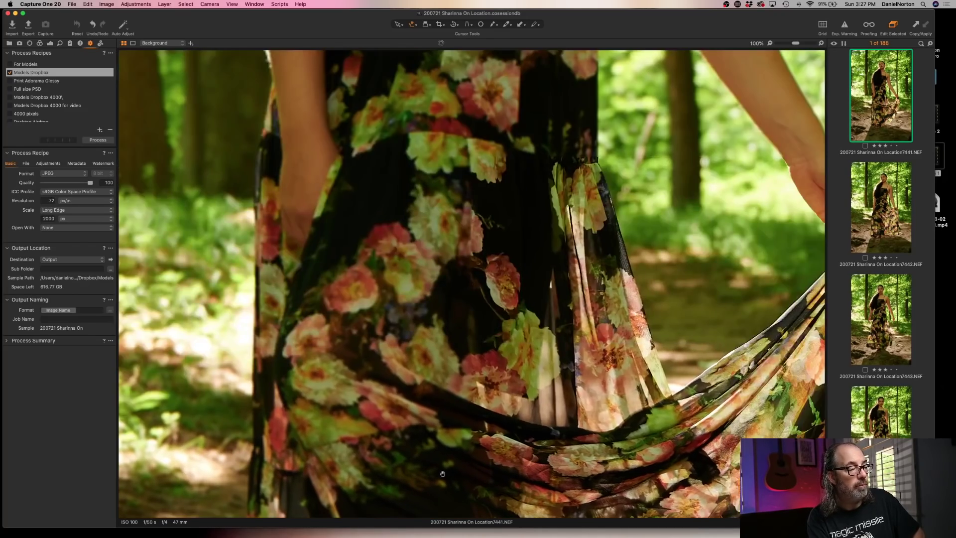
{"action": "scroll", "coordinate": [417, 468], "scroll_direction": "up", "scroll_amount": 15}
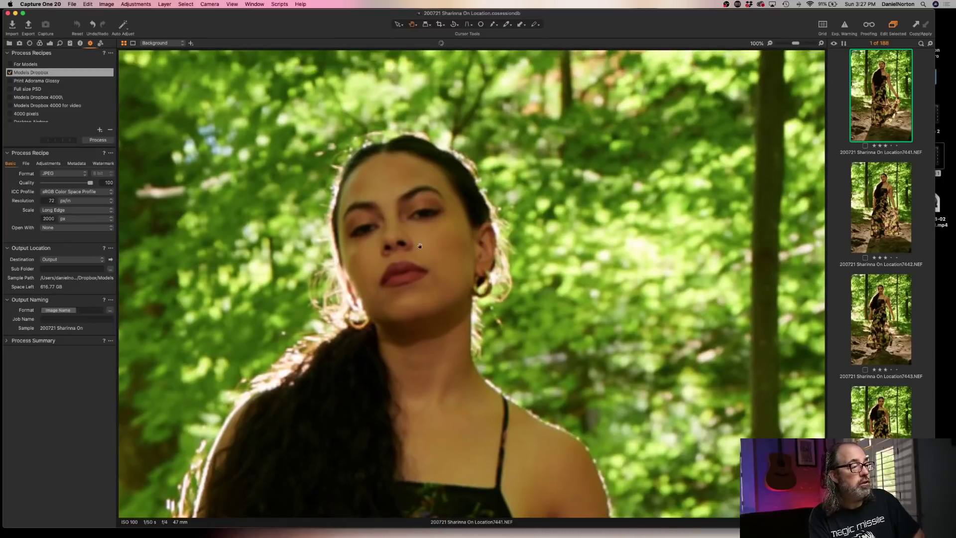
{"action": "left_click_drag", "start_coordinate": [420, 245], "coordinate": [459, 192]}
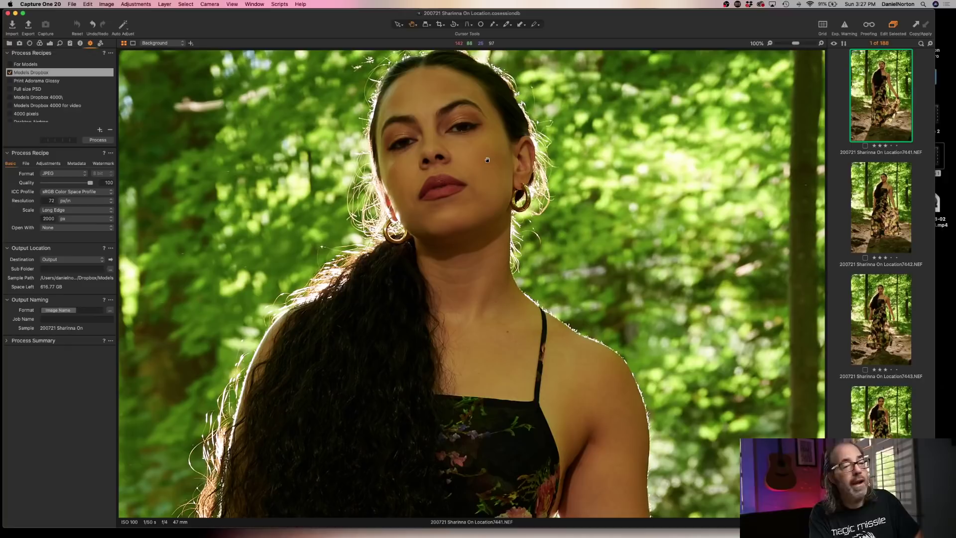
{"action": "key", "text": "z"}
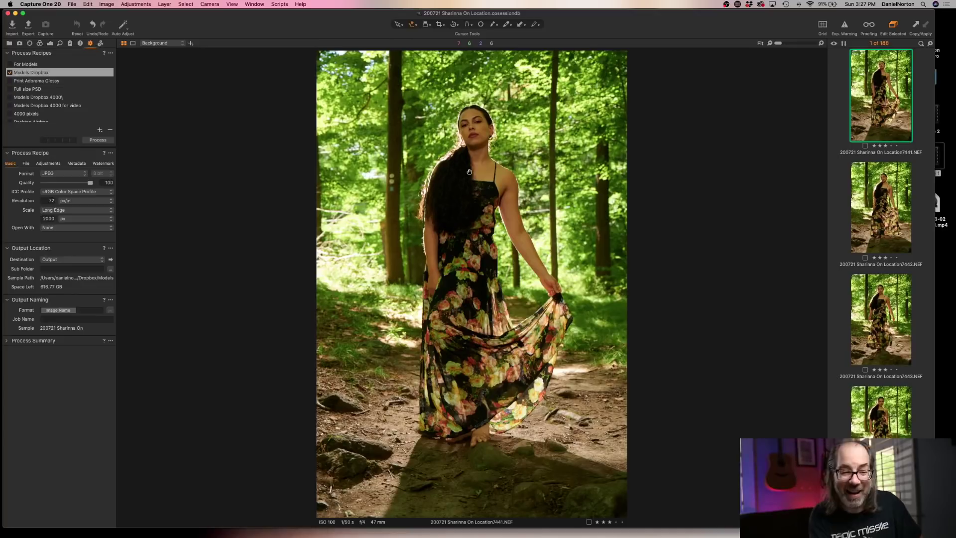
{"action": "double_click", "coordinate": [477, 132]}
{"action": "mouse_move", "coordinate": [498, 265]}
{"action": "left_mouse_down"}
{"action": "mouse_move", "coordinate": [518, 210]}
{"action": "mouse_move", "coordinate": [485, 259]}
{"action": "left_mouse_up"}
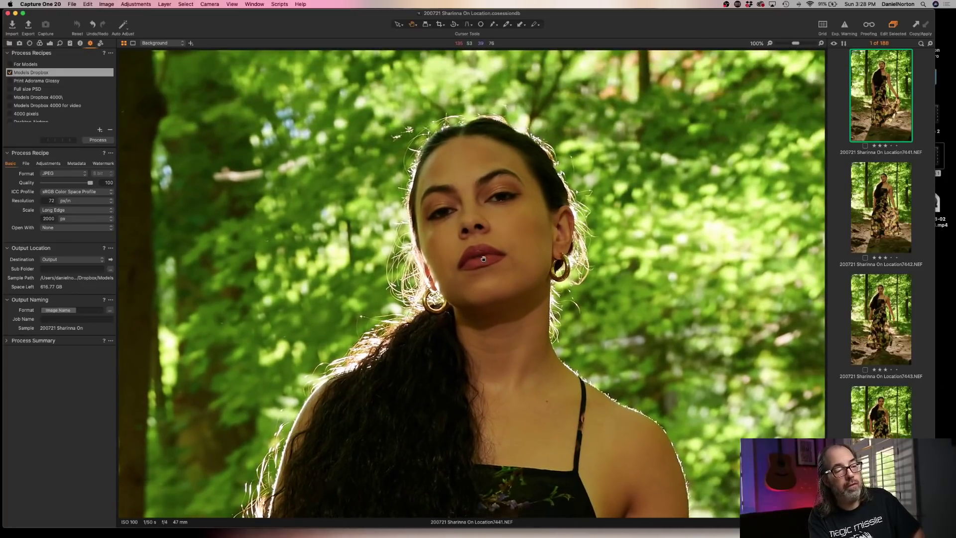
Skim the thumbnails of the images following 7441 and return to the start of the set.
{"action": "scroll", "coordinate": [876, 356], "scroll_direction": "down", "scroll_amount": 3}
{"action": "scroll", "coordinate": [872, 357], "scroll_direction": "down", "scroll_amount": 20}
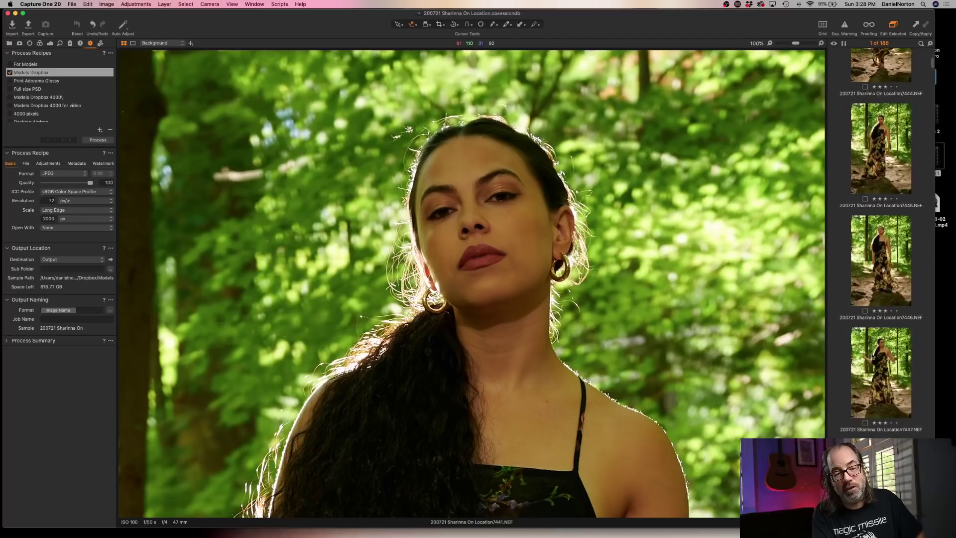
{"action": "scroll", "coordinate": [872, 356], "scroll_direction": "up", "scroll_amount": 10}
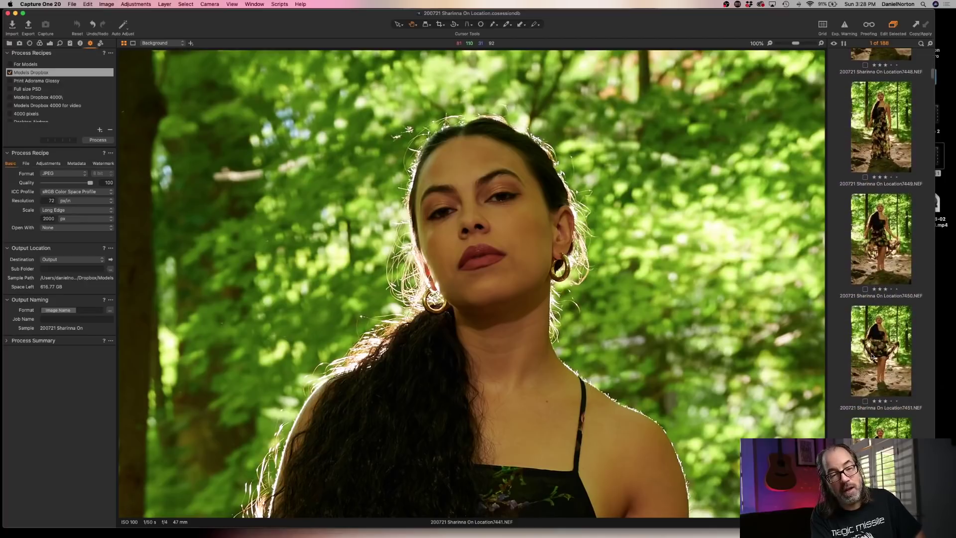
{"action": "scroll", "coordinate": [871, 356], "scroll_direction": "up", "scroll_amount": 12}
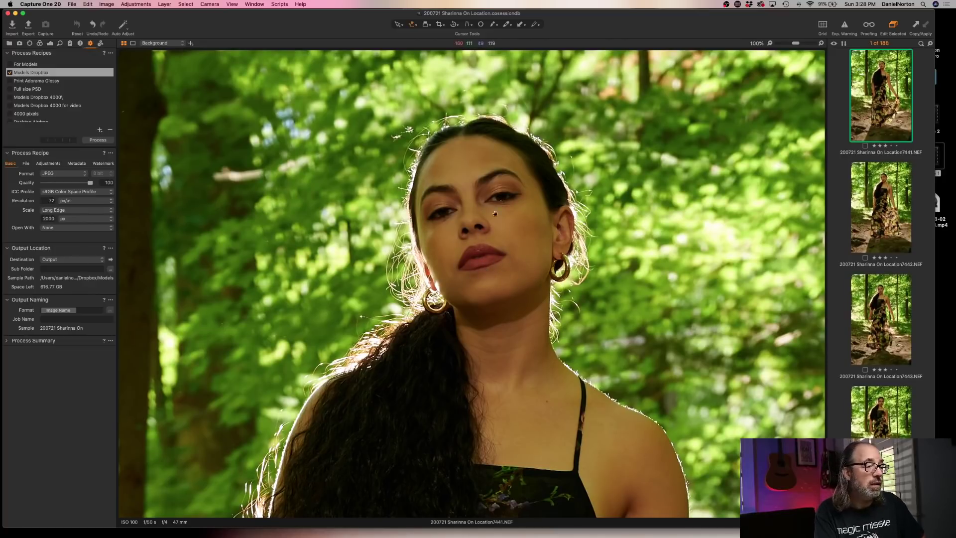
Set a custom white balance for image 7441 by sampling the white of the eye.
{"action": "left_click_drag", "start_coordinate": [494, 200], "coordinate": [509, 291]}
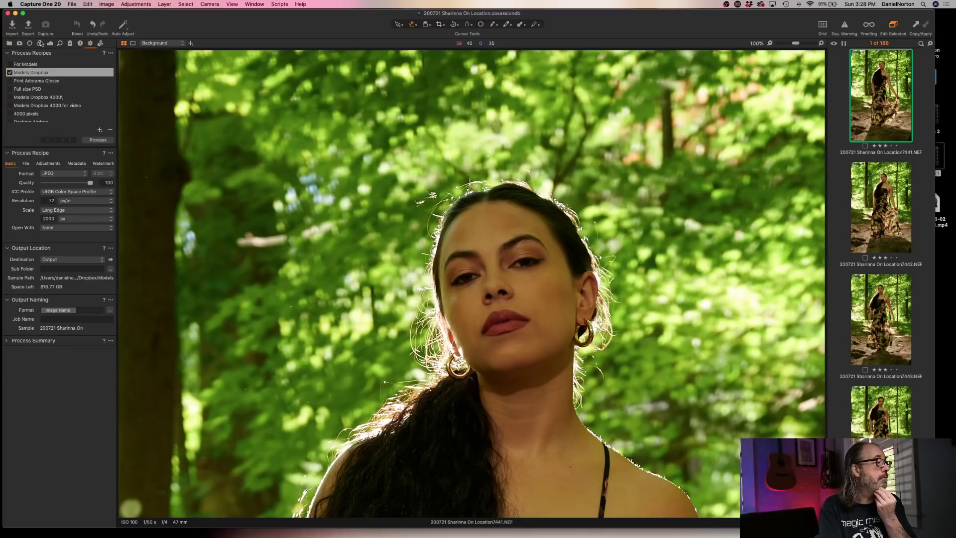
{"action": "left_click", "coordinate": [40, 43]}
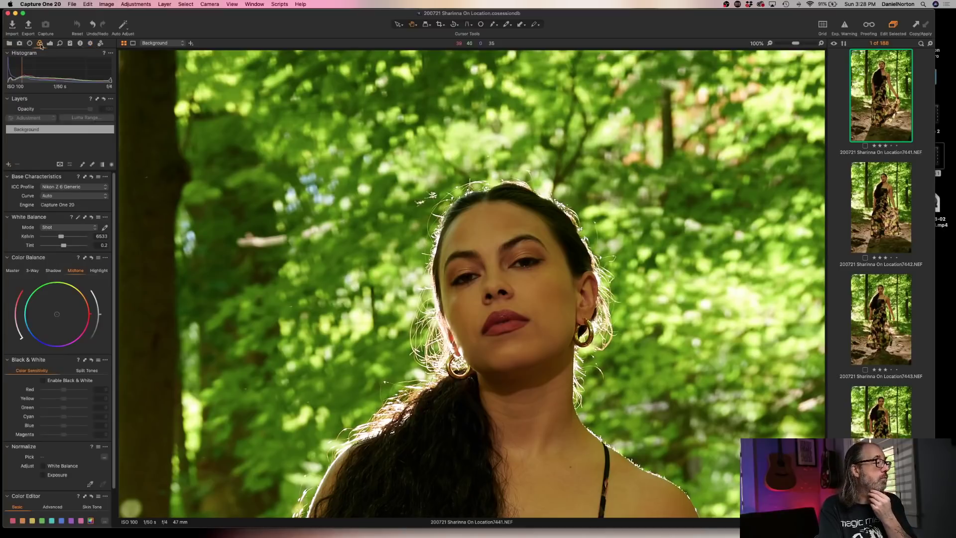
{"action": "left_click", "coordinate": [105, 227]}
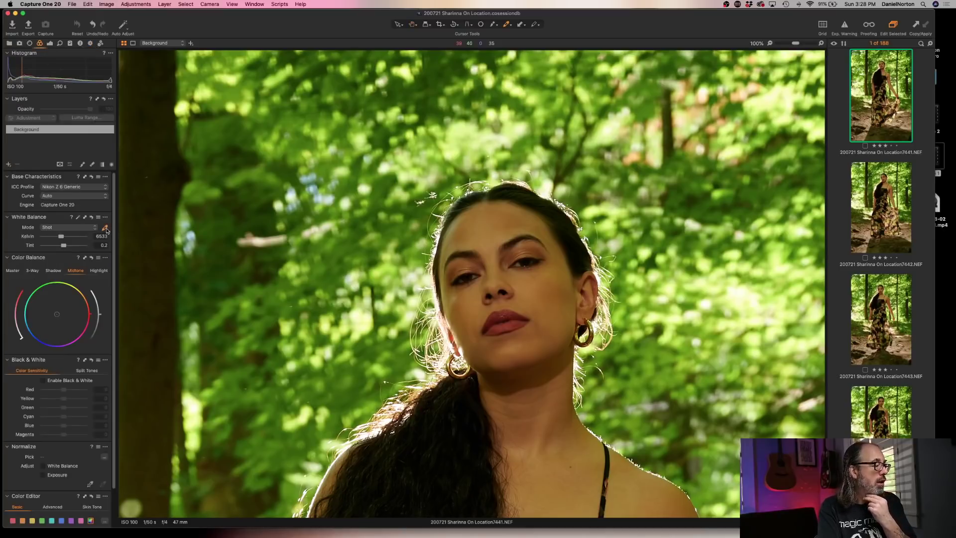
{"action": "left_click", "coordinate": [520, 261]}
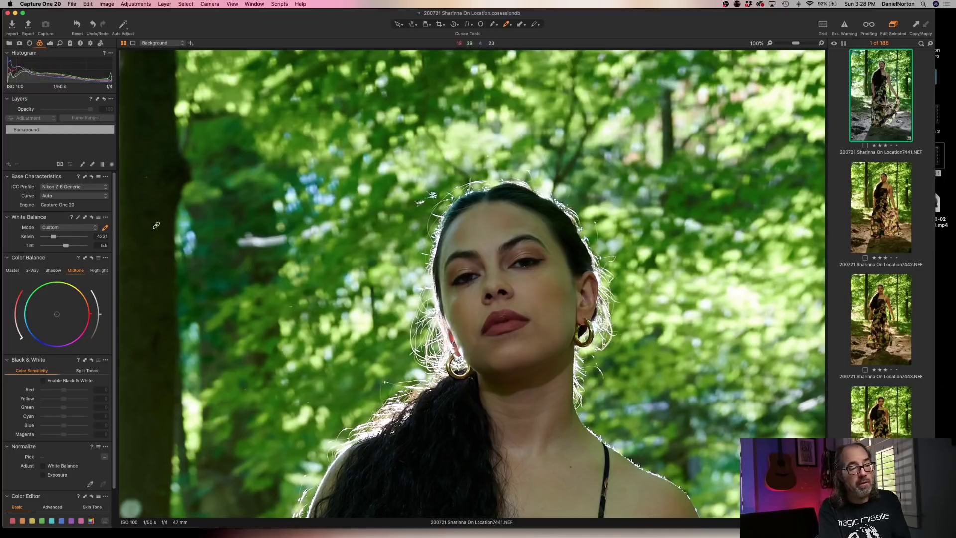
Warm the white balance of image 7441 to 6121 K, judging the skin tone in full frame and at 100%.
{"action": "left_click", "coordinate": [412, 24]}
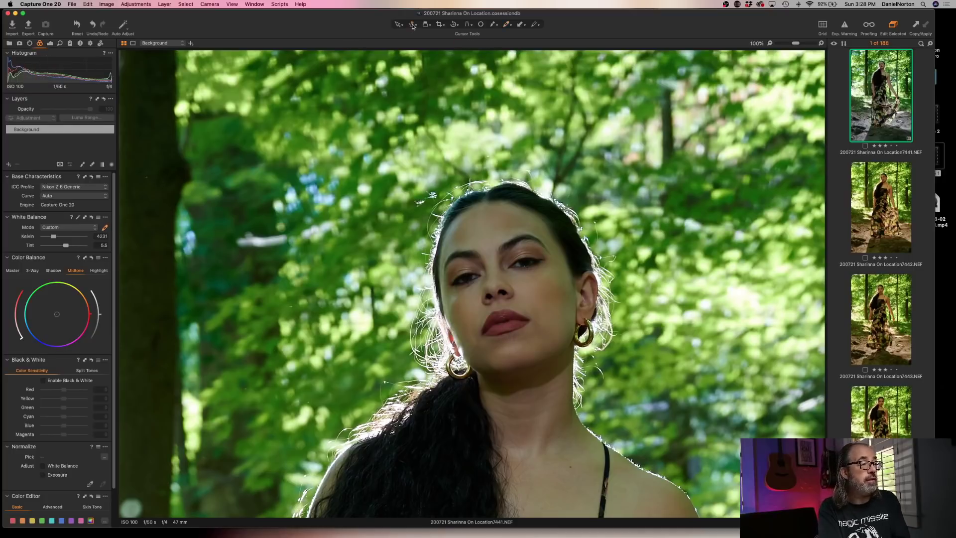
{"action": "left_click", "coordinate": [503, 289]}
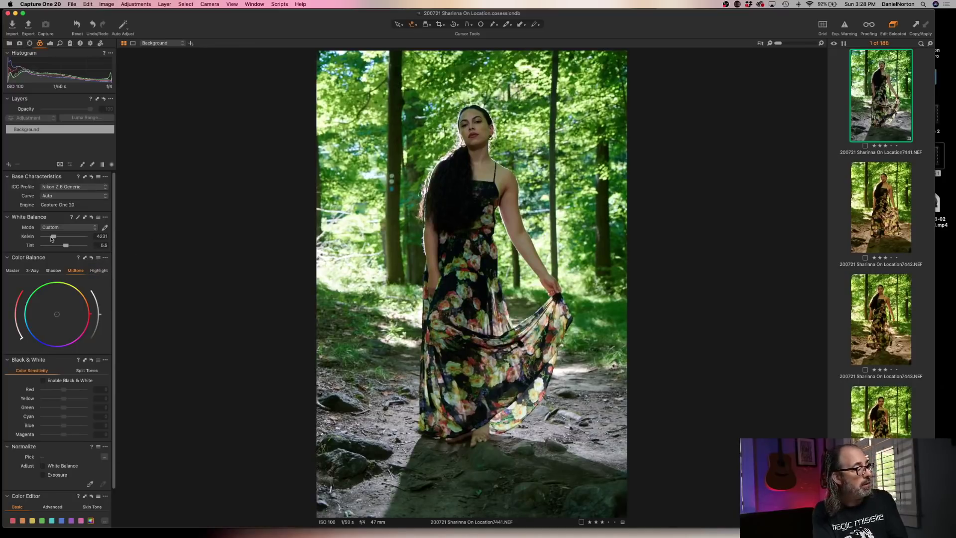
{"action": "left_click_drag", "start_coordinate": [54, 237], "coordinate": [58, 237]}
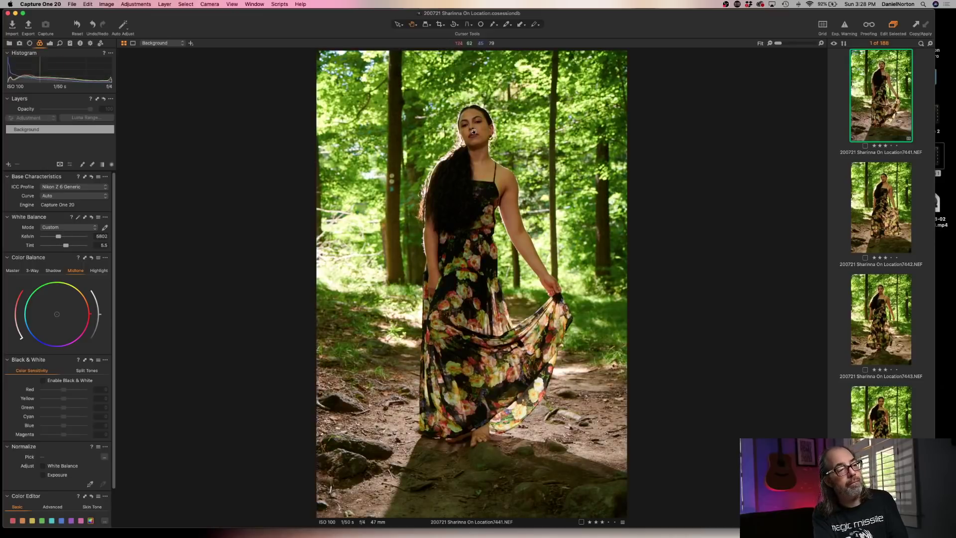
{"action": "left_click", "coordinate": [475, 144]}
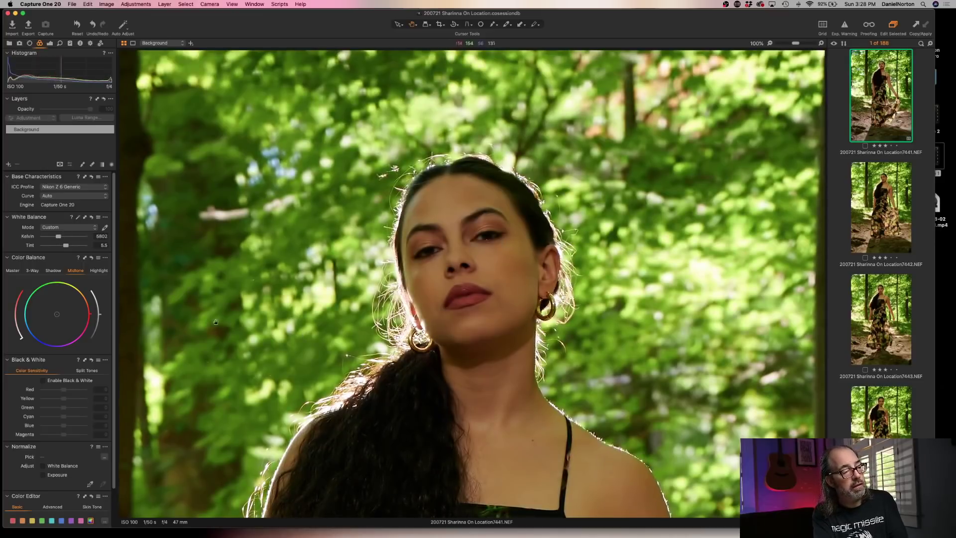
{"action": "left_click_drag", "start_coordinate": [59, 237], "coordinate": [60, 237]}
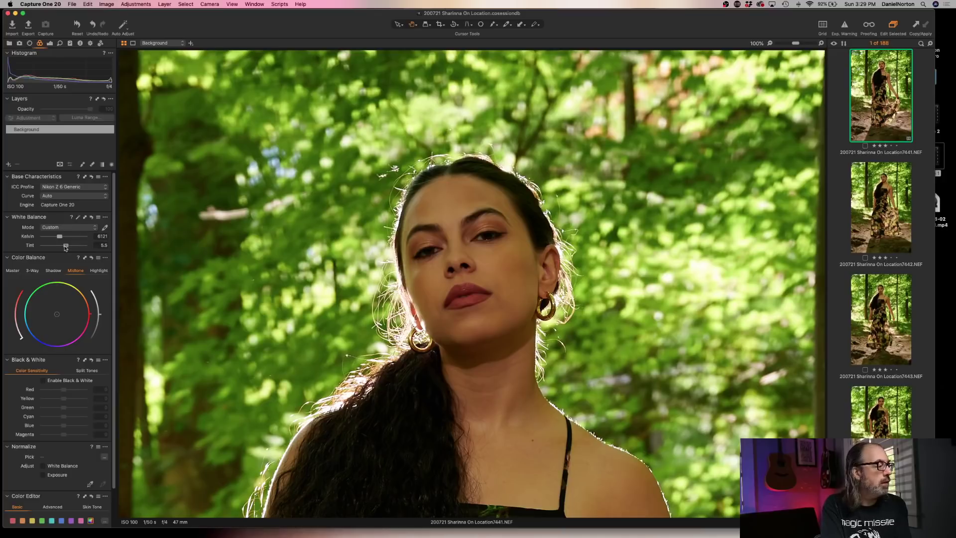
Try a greener white balance tint and a tint of 0 on image 7441, and restore the tint to 5.5.
{"action": "left_click_drag", "start_coordinate": [65, 246], "coordinate": [61, 247]}
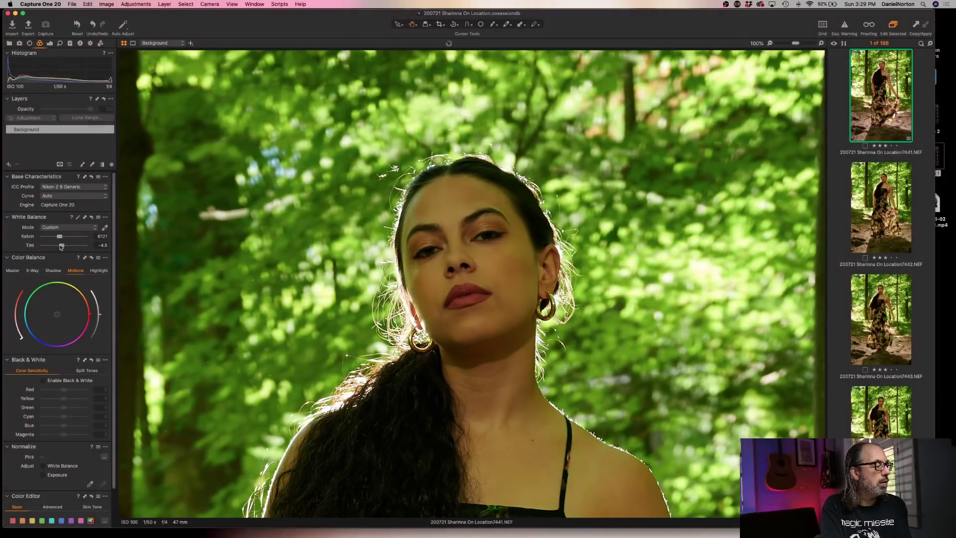
{"action": "left_click", "coordinate": [103, 244]}
{"action": "type", "text": "0"}
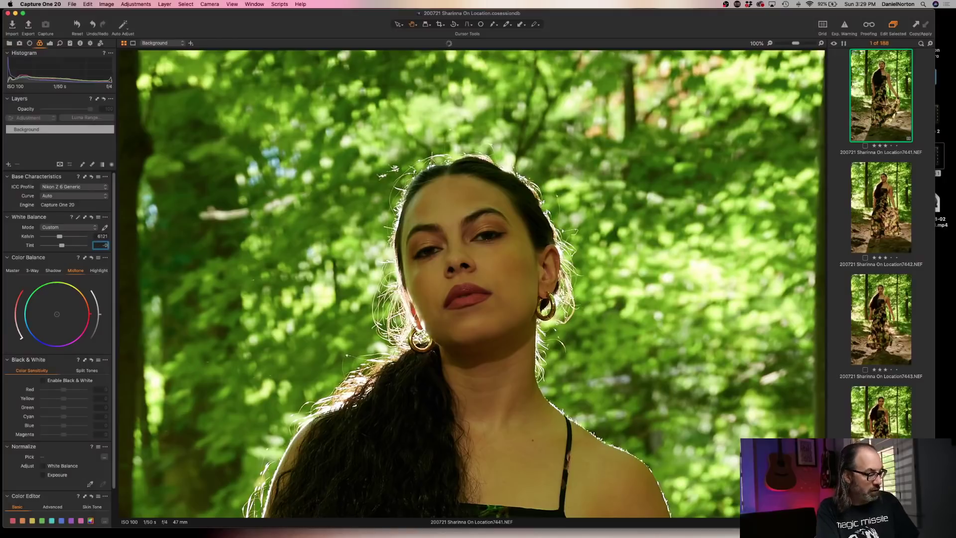
{"action": "key", "text": "Return"}
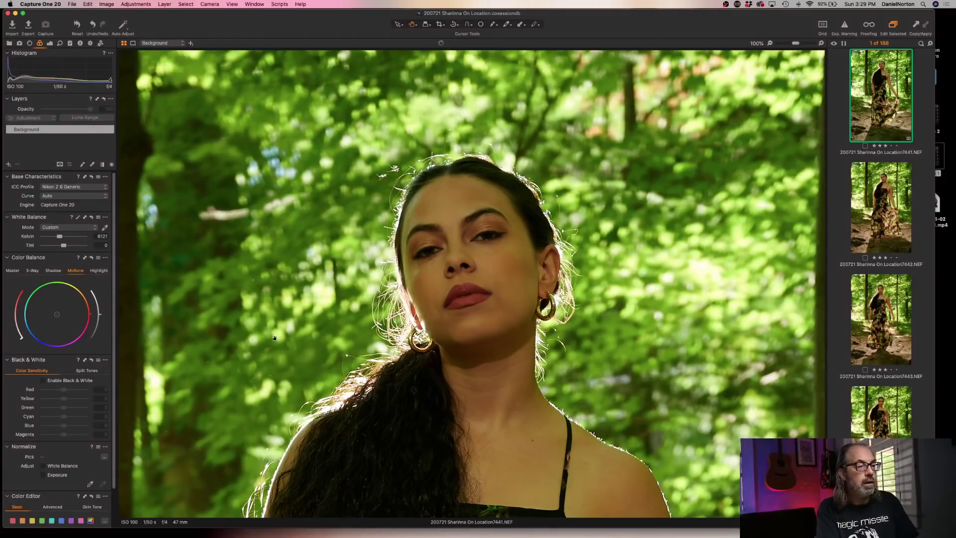
{"action": "left_click", "coordinate": [105, 245]}
{"action": "type", "text": "5.5"}
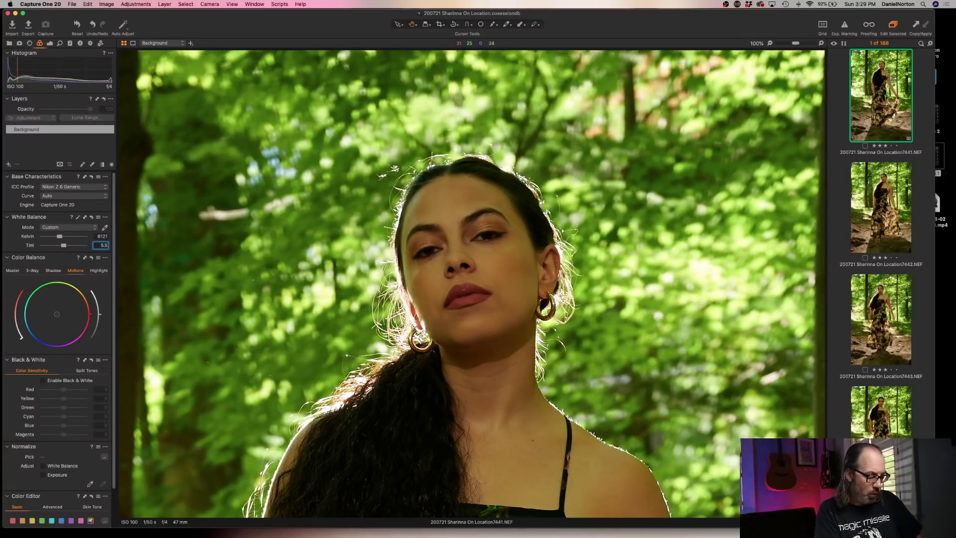
{"action": "key", "text": "Return"}
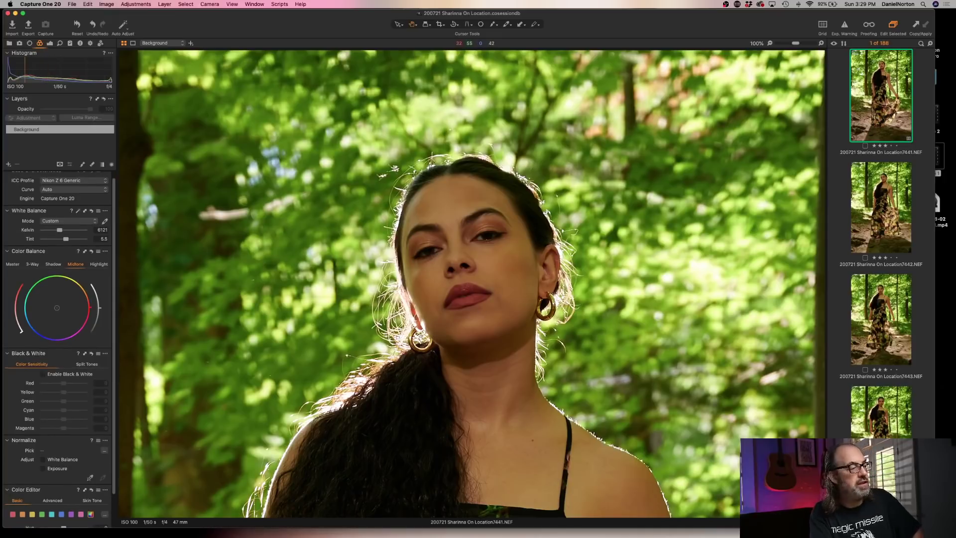
Set the RGB Levels of image 7441 to shadow 1, midtone -0.03 and highlight 230, checking the face at 100%.
{"action": "left_click_drag", "start_coordinate": [481, 302], "coordinate": [490, 200]}
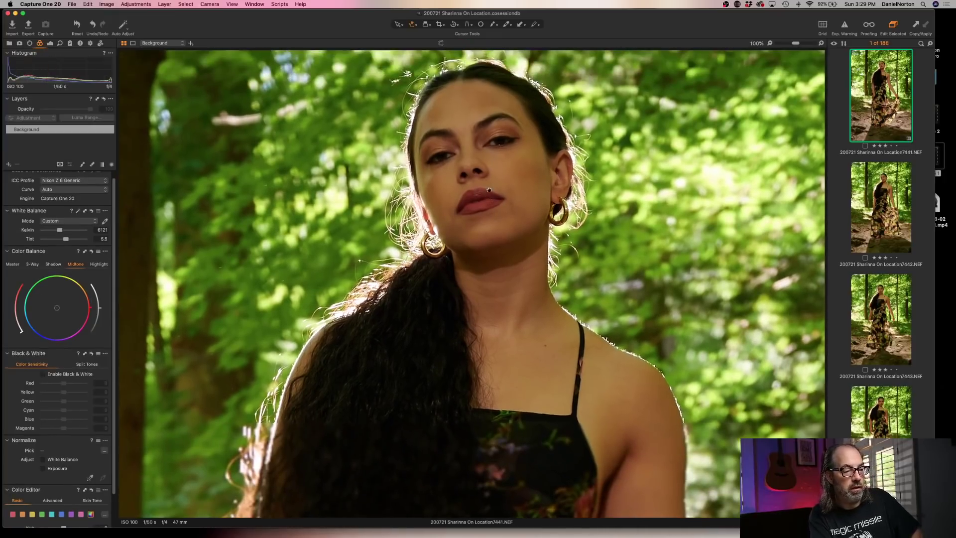
{"action": "key", "text": "z"}
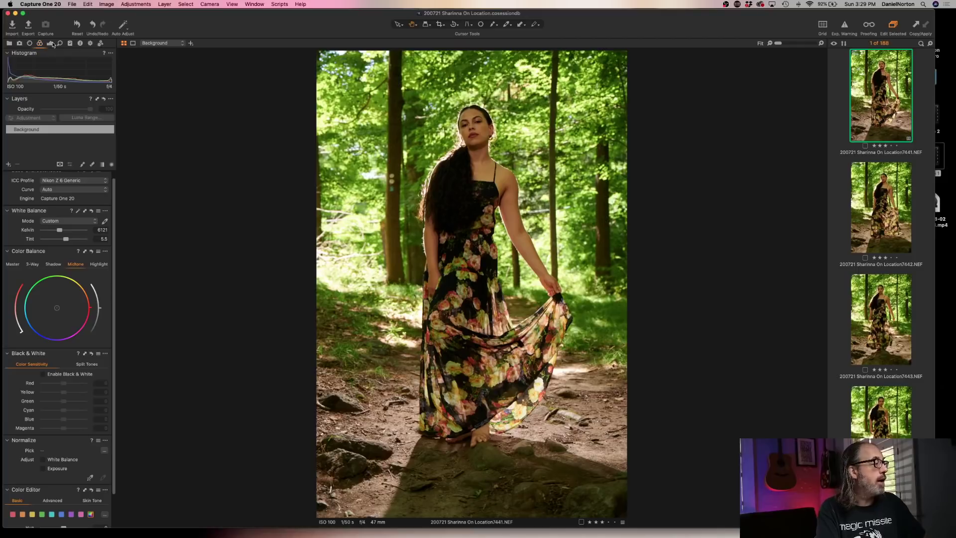
{"action": "left_click", "coordinate": [50, 43]}
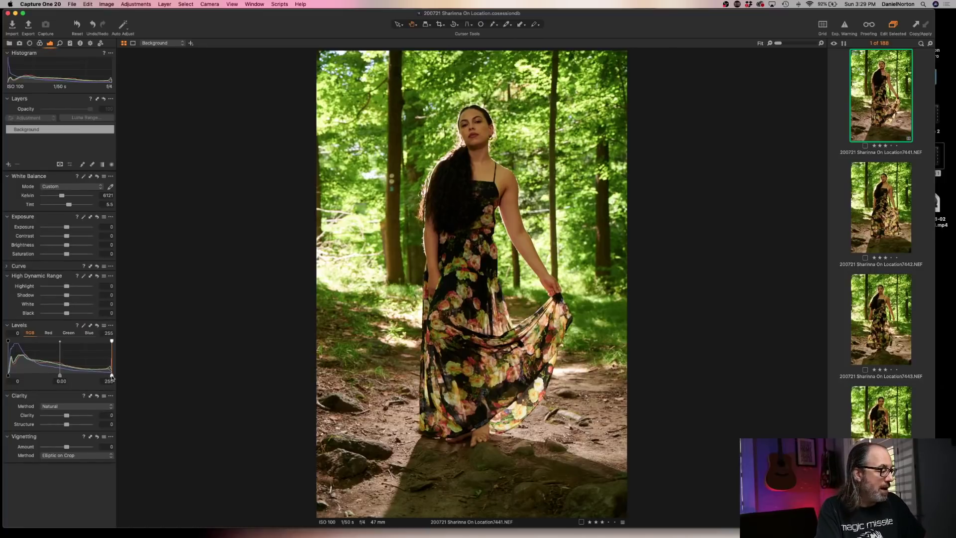
{"action": "left_click_drag", "start_coordinate": [110, 376], "coordinate": [105, 375]}
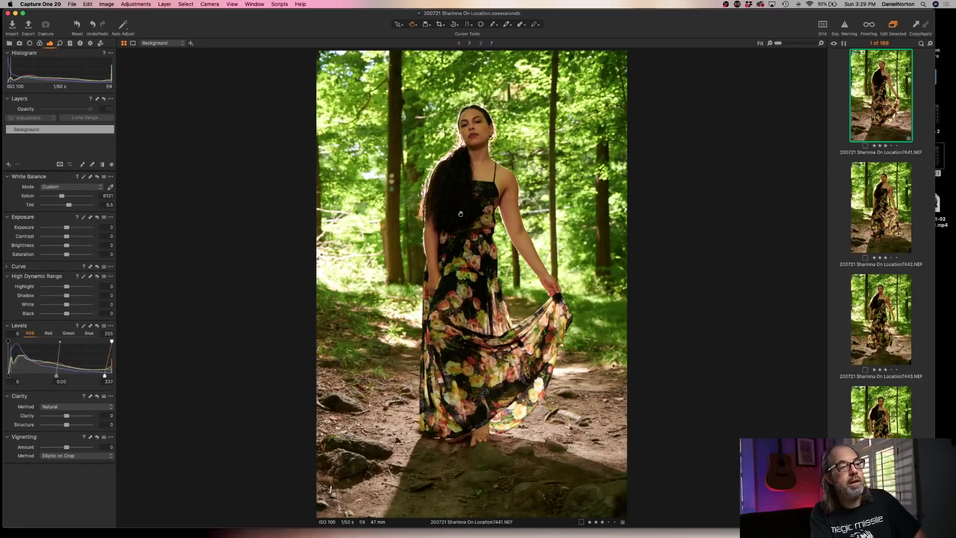
{"action": "left_click", "coordinate": [476, 132]}
{"action": "left_click_drag", "start_coordinate": [475, 132], "coordinate": [484, 166]}
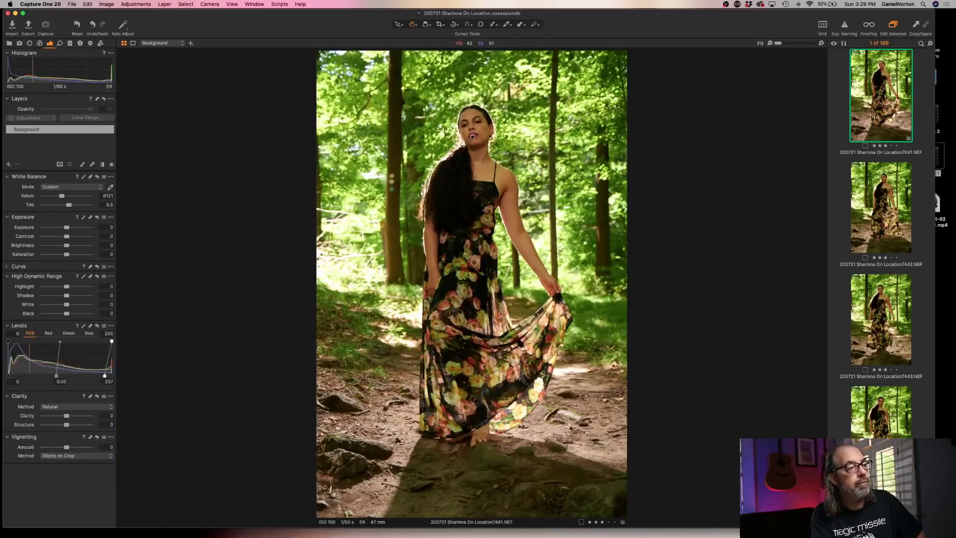
{"action": "double_click", "coordinate": [474, 136]}
{"action": "scroll", "coordinate": [455, 214], "scroll_direction": "down", "scroll_amount": 1}
{"action": "left_click", "coordinate": [196, 300]}
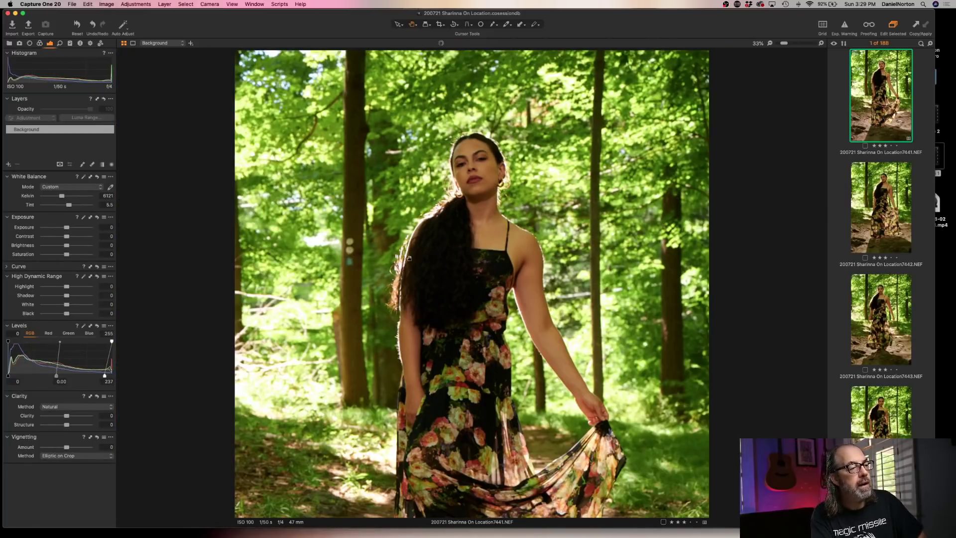
{"action": "left_click", "coordinate": [465, 190]}
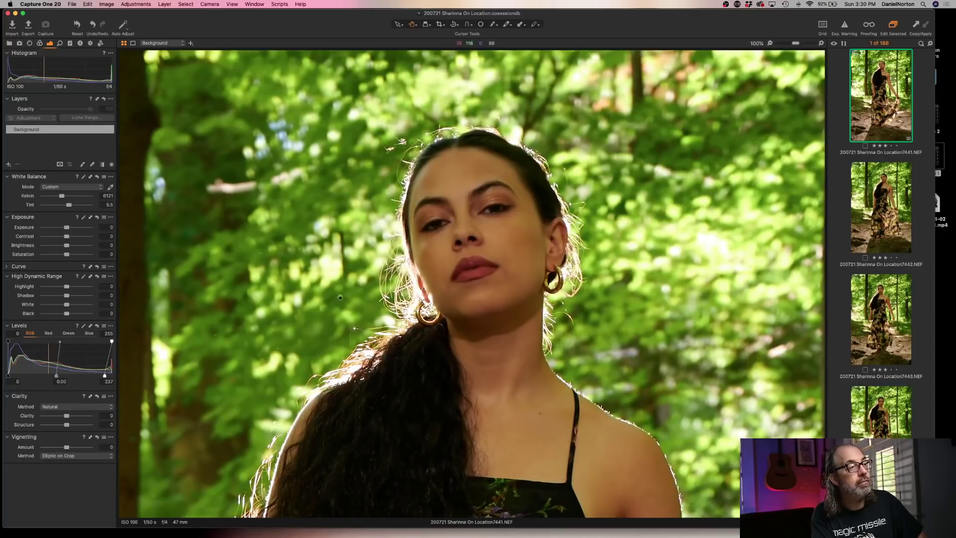
{"action": "left_click_drag", "start_coordinate": [104, 377], "coordinate": [54, 375]}
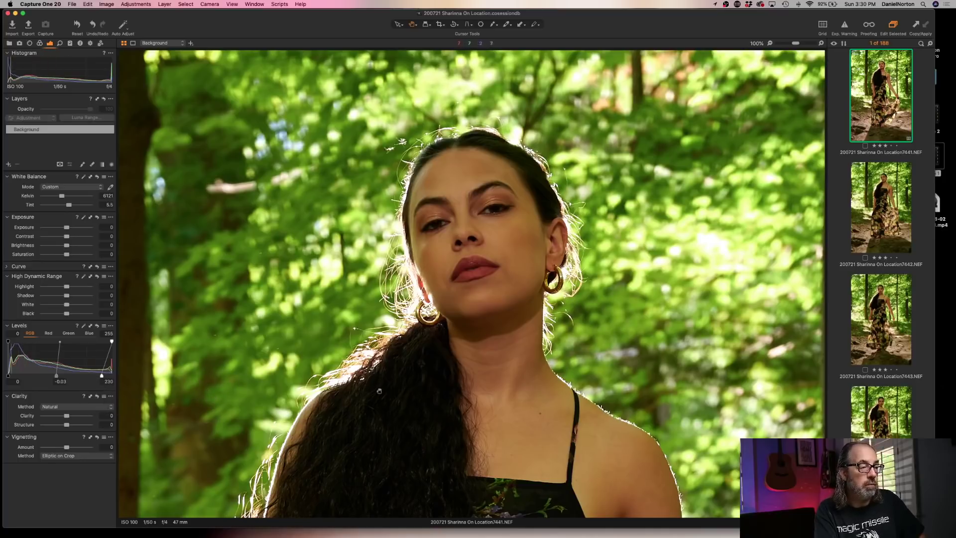
{"action": "left_click_drag", "start_coordinate": [8, 376], "coordinate": [8, 375]}
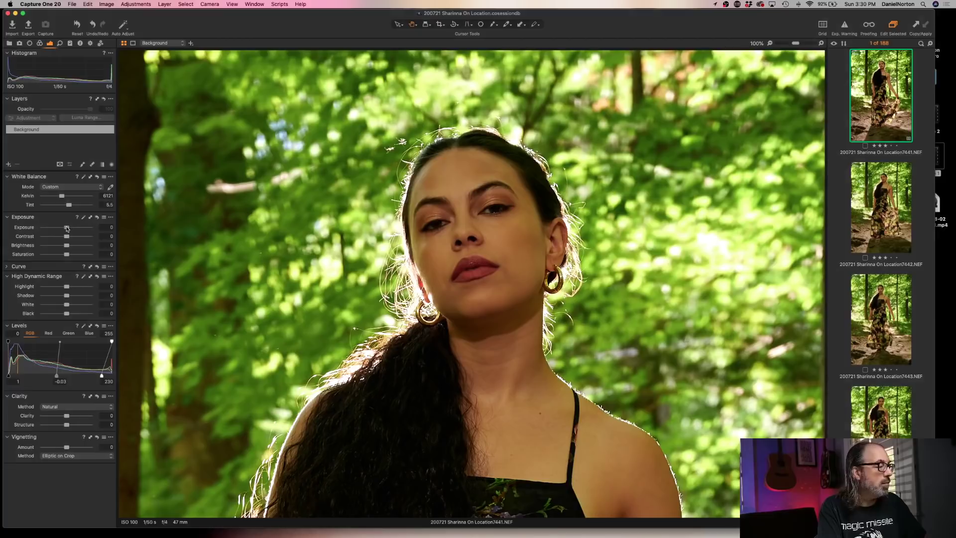
Raise the exposure of image 7441 to 0.18 and review the full frame.
{"action": "left_click_drag", "start_coordinate": [66, 228], "coordinate": [67, 228]}
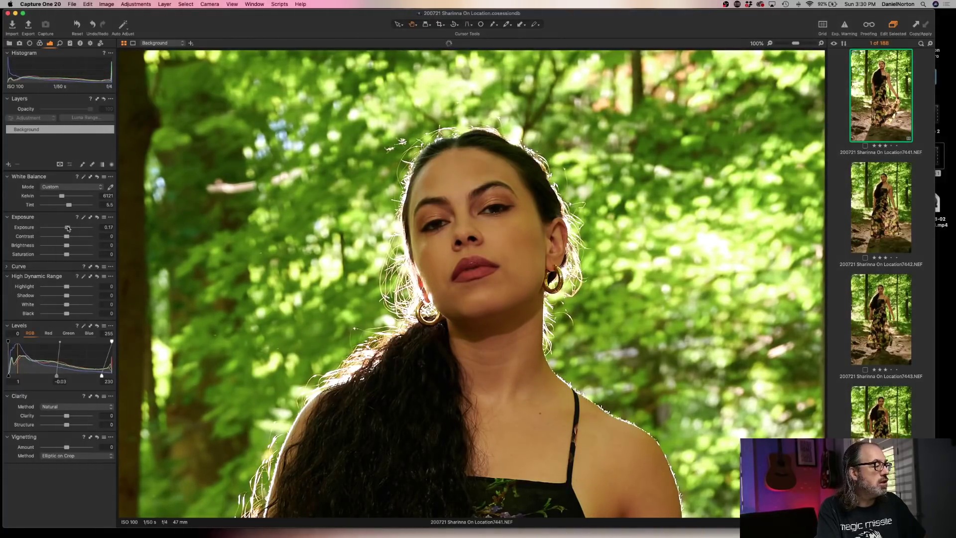
{"action": "left_click_drag", "start_coordinate": [68, 228], "coordinate": [69, 228]}
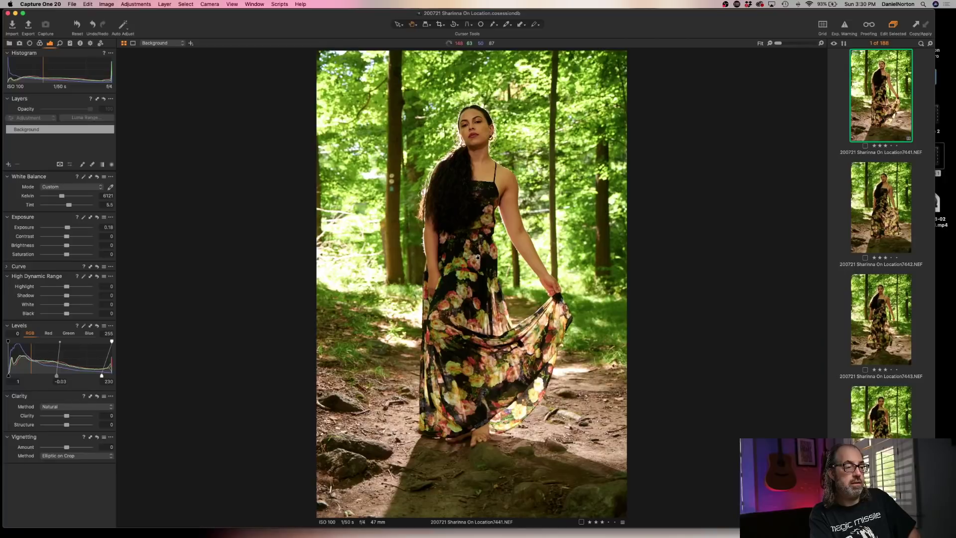
{"action": "key", "text": "super+0"}
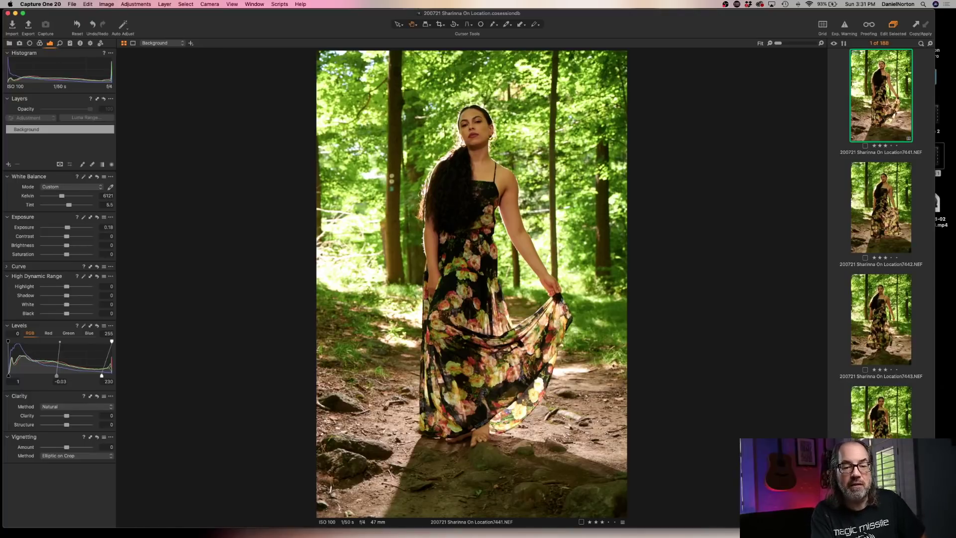
Compare image 7441 side by side with the uncorrected image 7442, and return to 7441 alone.
{"action": "left_click", "coordinate": [868, 197], "text": "super"}
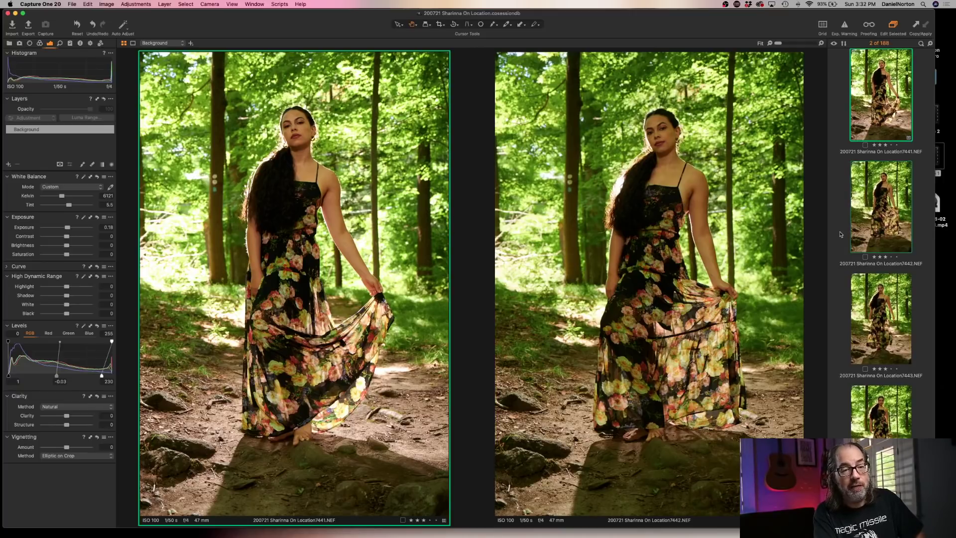
{"action": "left_click", "coordinate": [840, 234]}
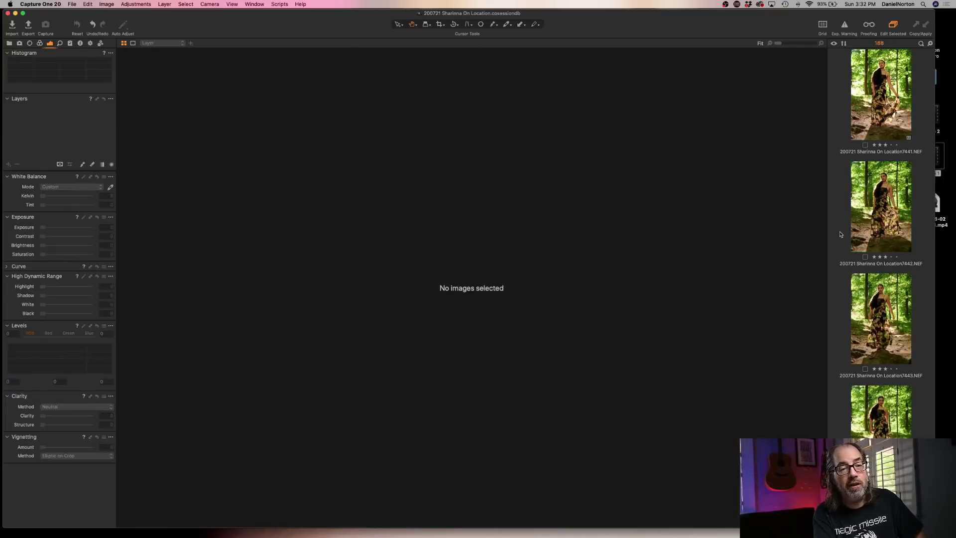
{"action": "left_click", "coordinate": [871, 121]}
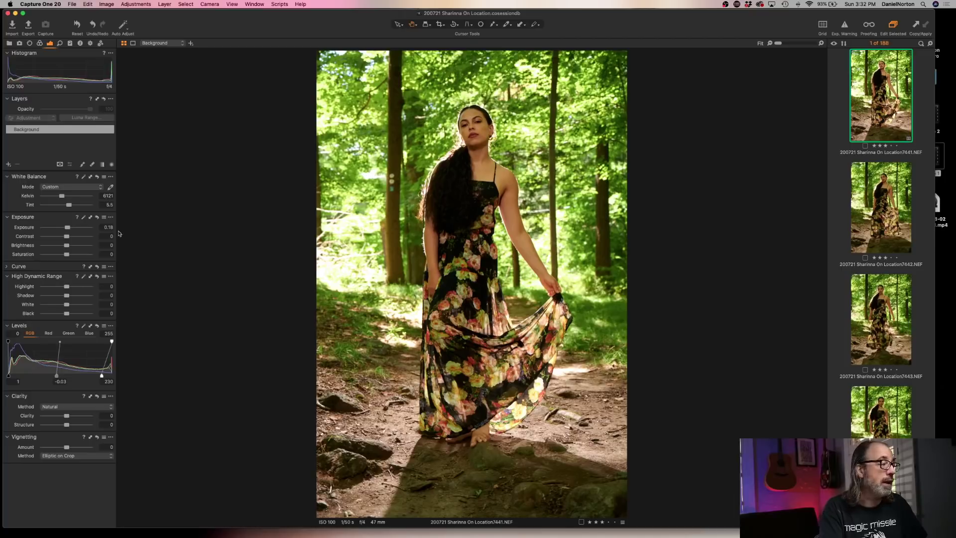
Try sampling the white balance from the green background foliage in image 7441, view the full frame, and undo it.
{"action": "left_click", "coordinate": [479, 132]}
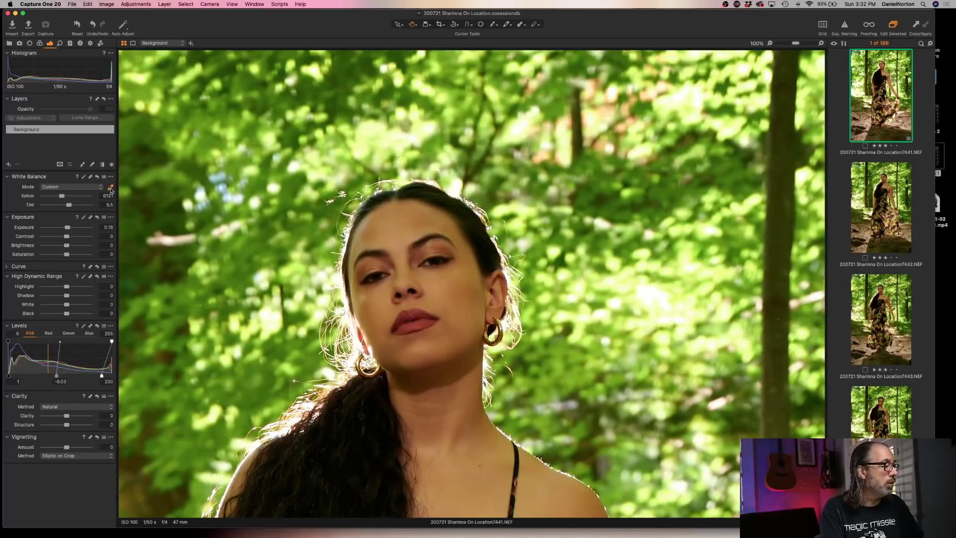
{"action": "left_click", "coordinate": [110, 187]}
{"action": "left_click", "coordinate": [270, 248]}
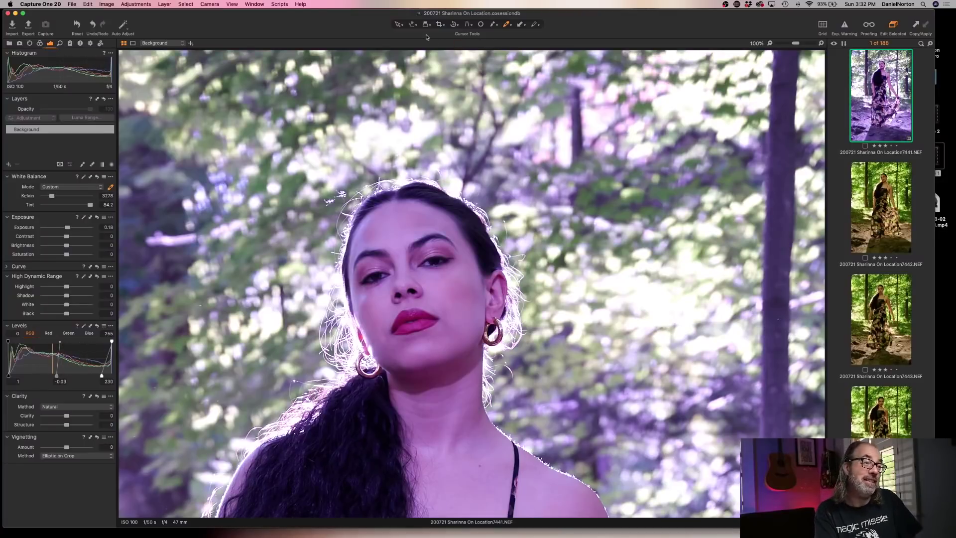
{"action": "left_click", "coordinate": [412, 24]}
{"action": "left_click", "coordinate": [523, 187]}
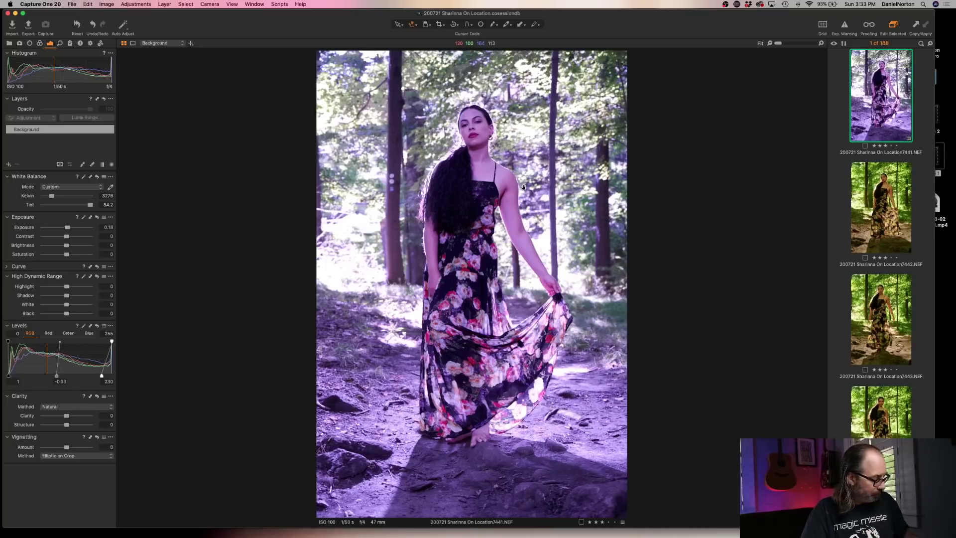
{"action": "key", "text": "super+z"}
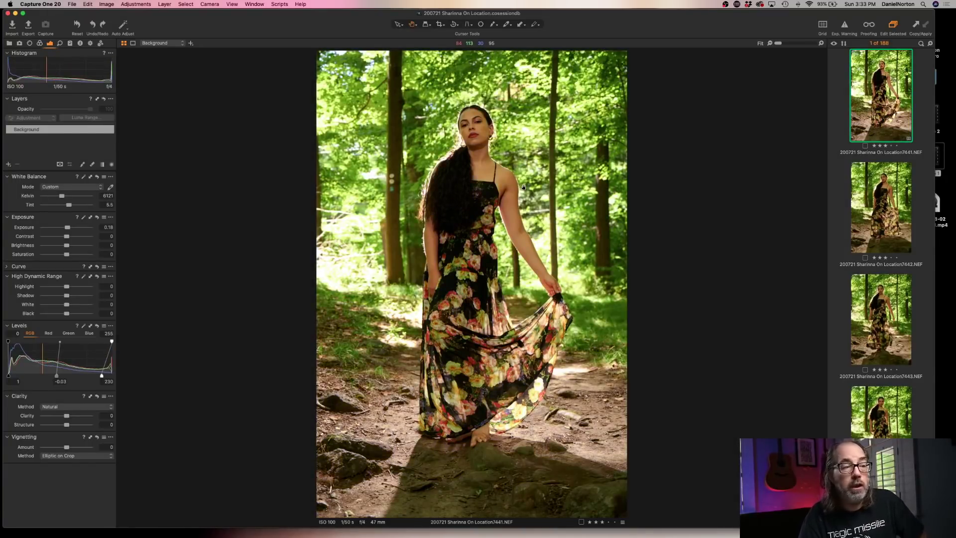
Shift the midtones of image 7441 slightly toward magenta with the 3-way Color Balance after checking the face at 100%.
{"action": "left_click", "coordinate": [480, 132]}
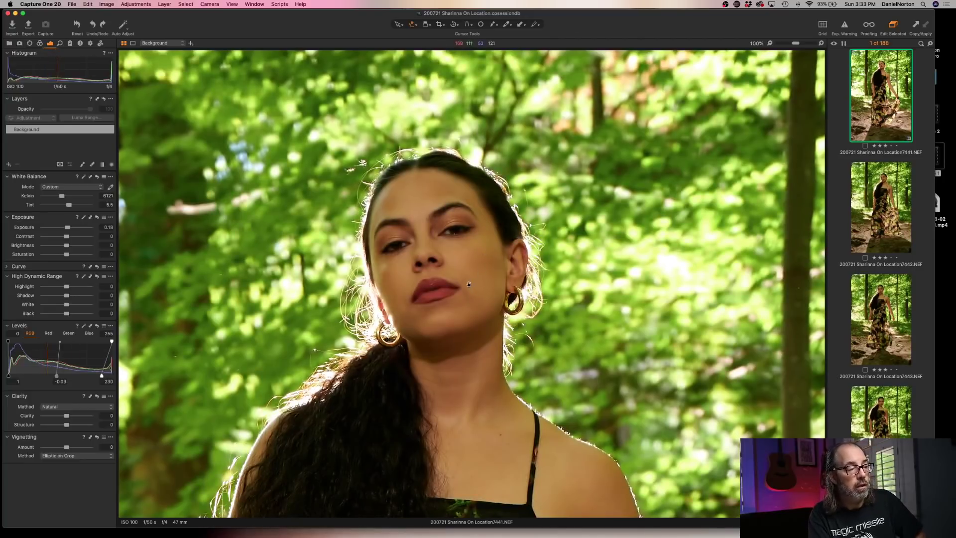
{"action": "scroll", "coordinate": [445, 280], "scroll_direction": "down", "scroll_amount": 2}
{"action": "left_click", "coordinate": [447, 293]}
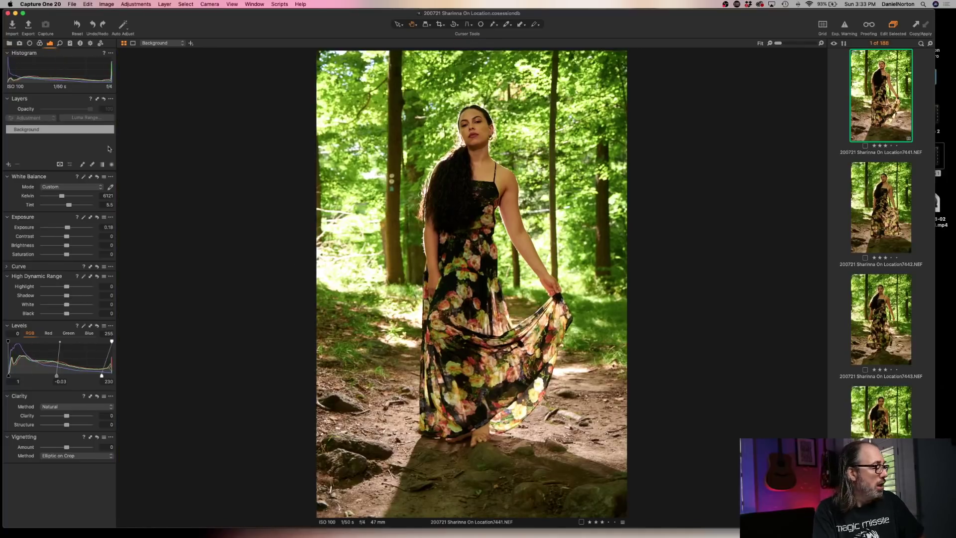
{"action": "left_click", "coordinate": [40, 44]}
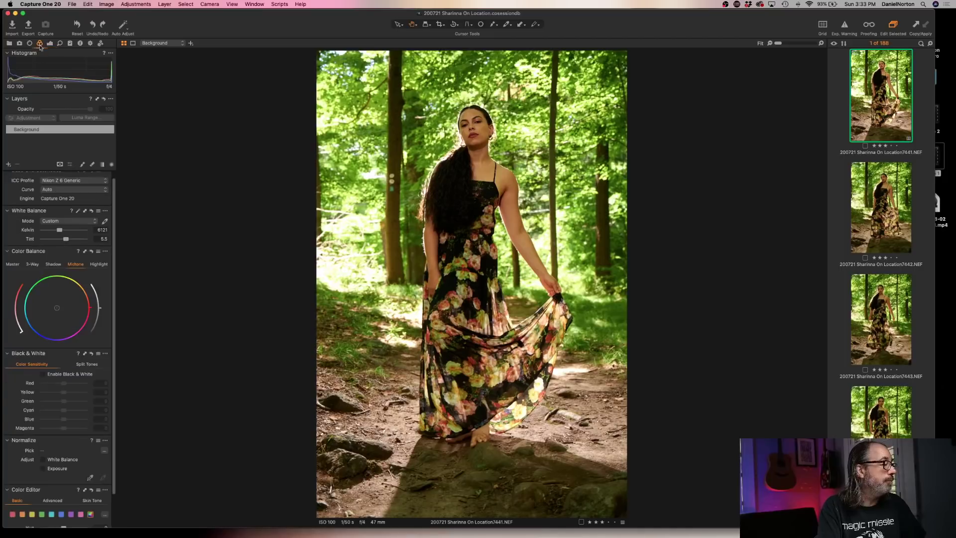
{"action": "scroll", "coordinate": [86, 288], "scroll_direction": "down", "scroll_amount": 3}
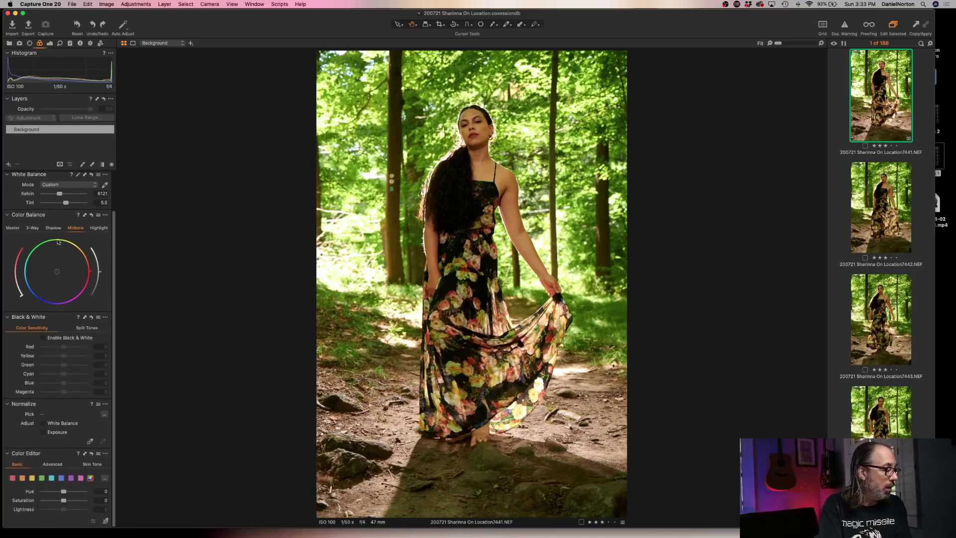
{"action": "left_click", "coordinate": [32, 228]}
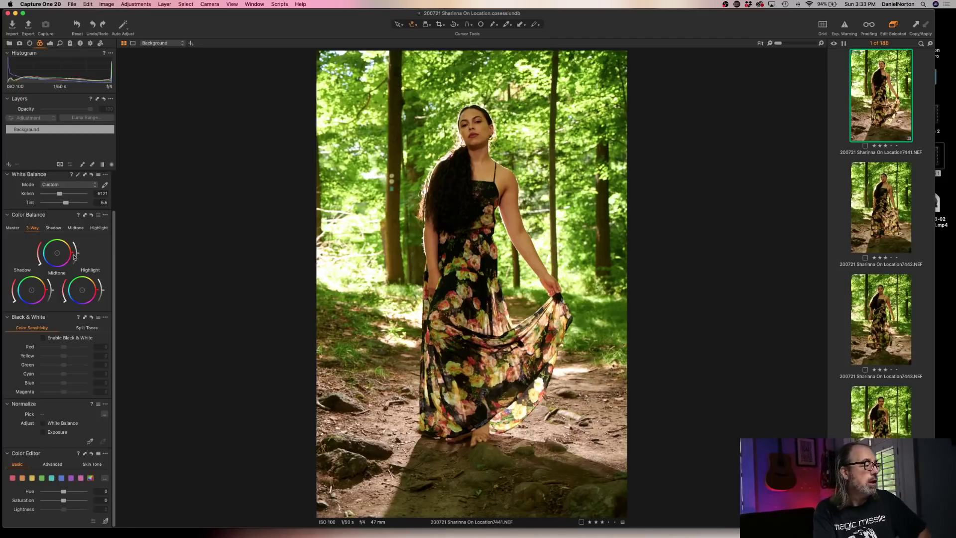
{"action": "left_click_drag", "start_coordinate": [57, 255], "coordinate": [58, 255]}
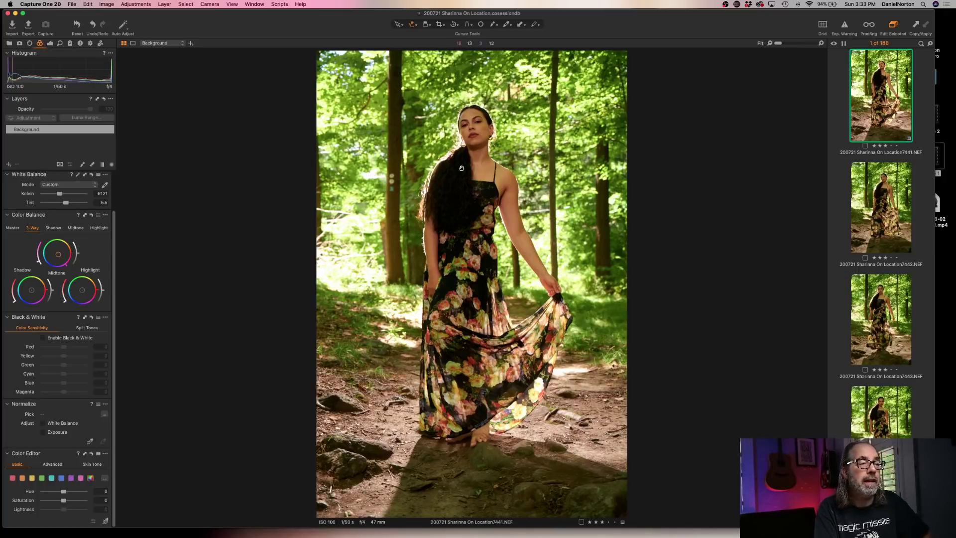
Shift the midtones of image 7441 slightly toward red with the 3-way Color Balance, and review the face at 100% and the full frame.
{"action": "left_click", "coordinate": [474, 135]}
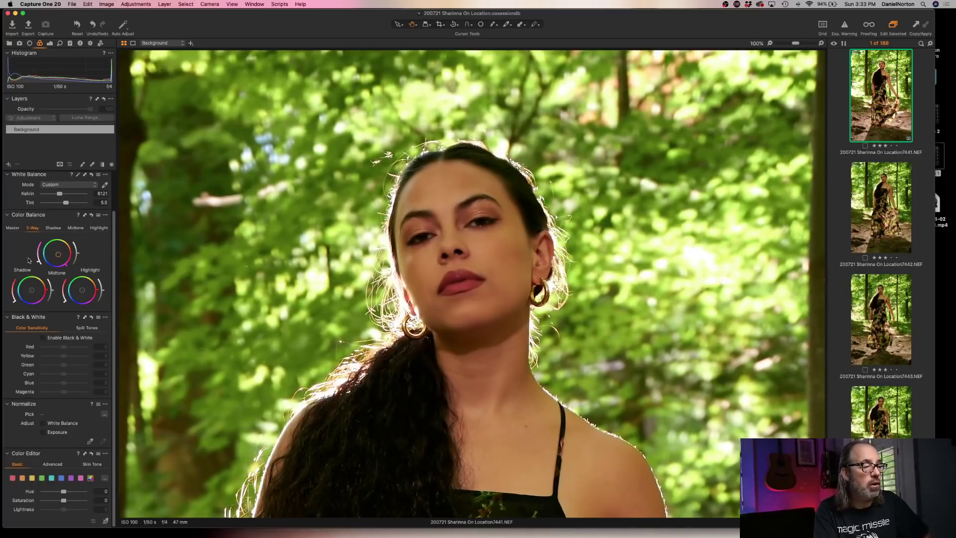
{"action": "mouse_move", "coordinate": [58, 254]}
{"action": "left_mouse_down"}
{"action": "mouse_move", "coordinate": [68, 275]}
{"action": "mouse_move", "coordinate": [58, 252]}
{"action": "left_mouse_up"}
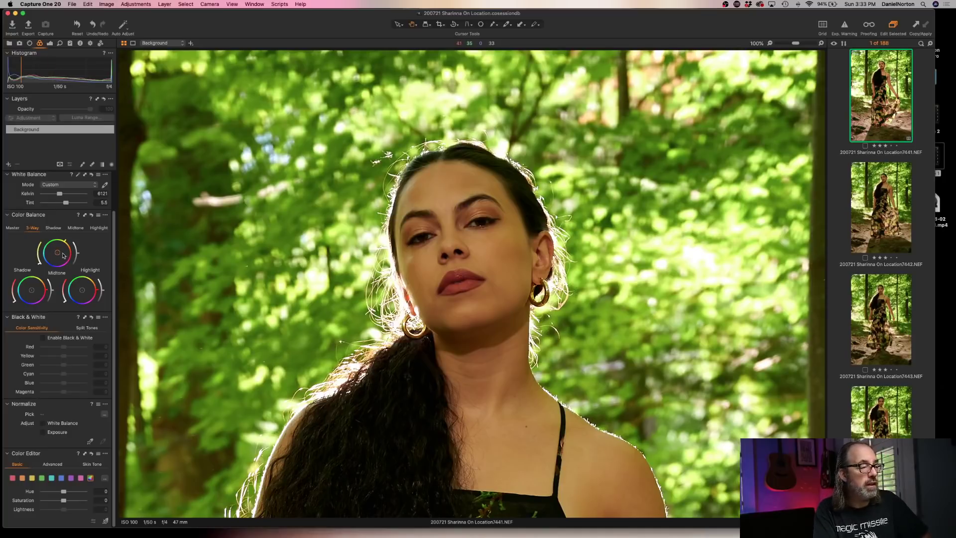
{"action": "left_click_drag", "start_coordinate": [57, 252], "coordinate": [58, 253]}
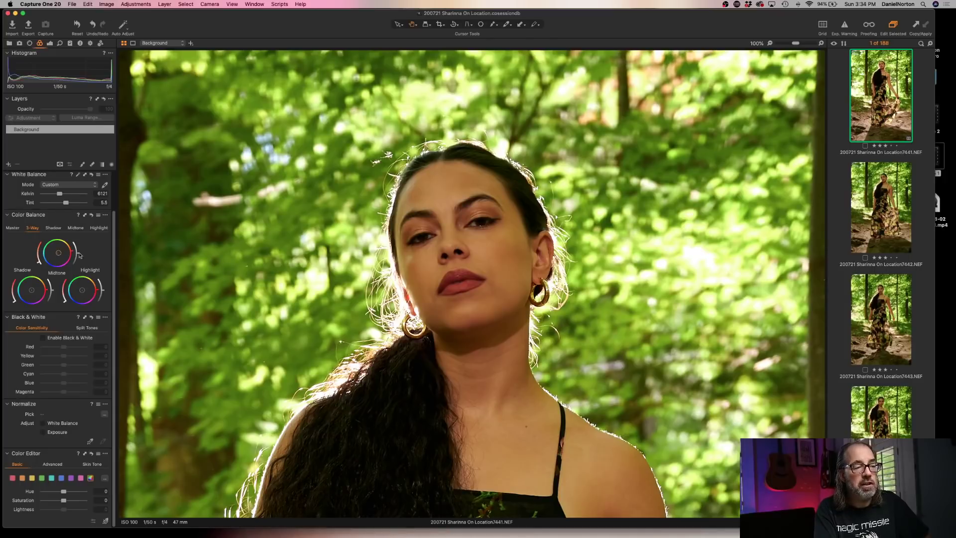
{"action": "left_click", "coordinate": [488, 245]}
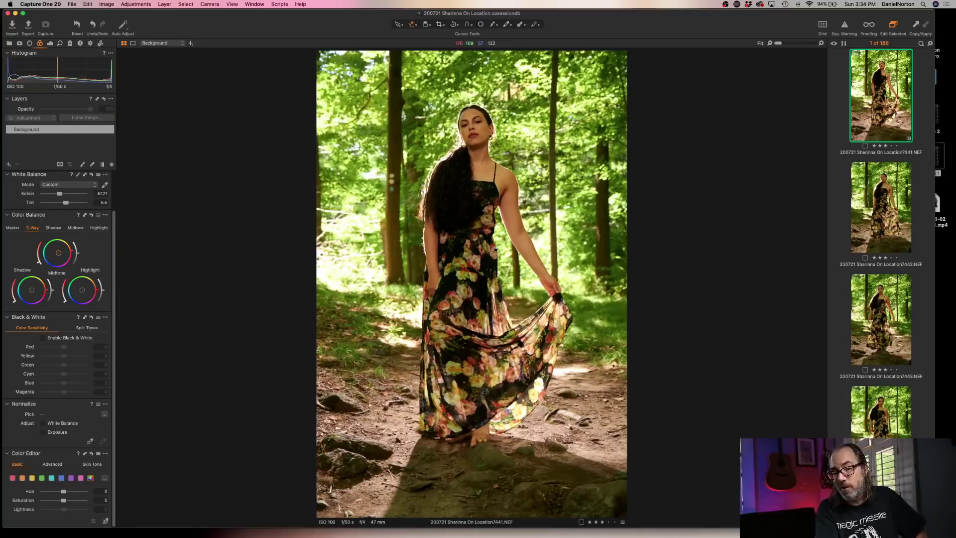
{"action": "left_click", "coordinate": [479, 132]}
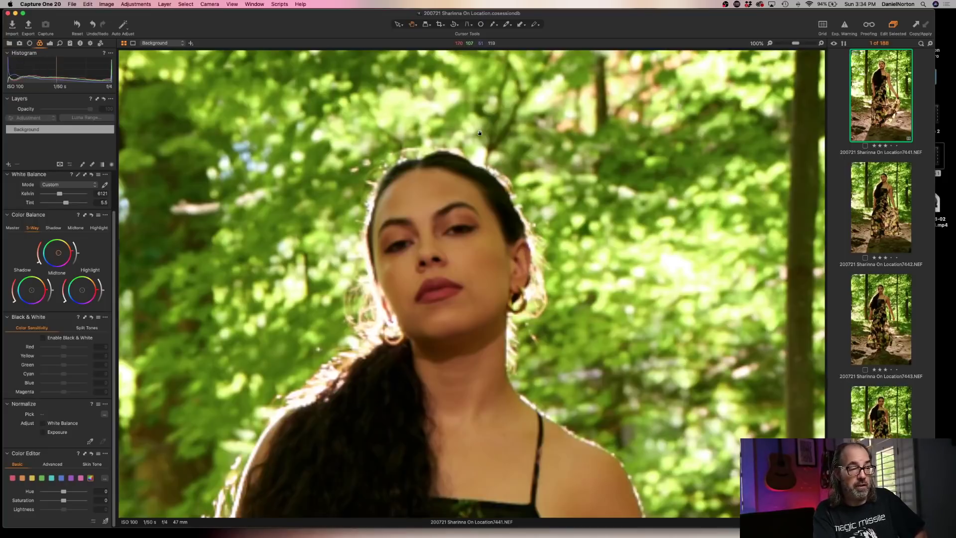
{"action": "left_click", "coordinate": [470, 269]}
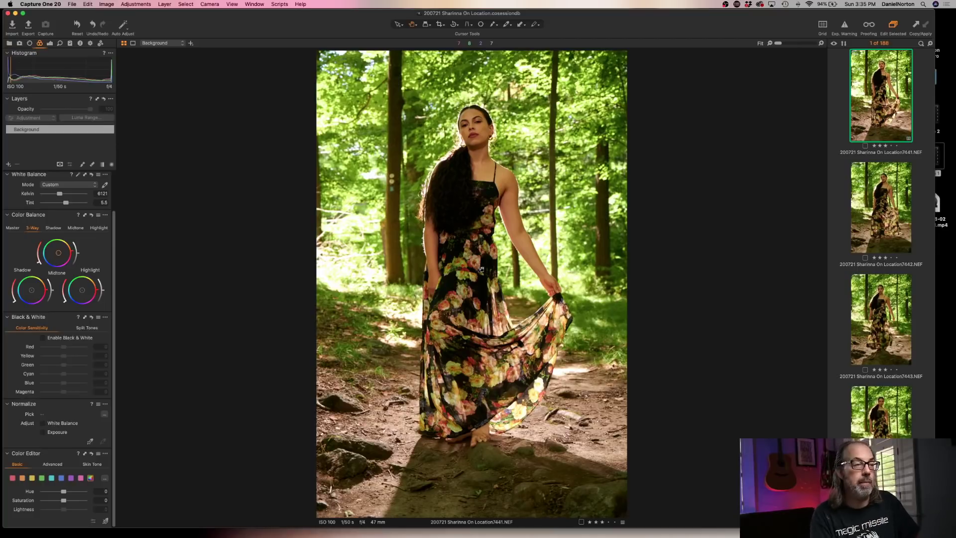
Copy the adjustments of image 7441 to image 7442 and check its face at 100%.
{"action": "left_click", "coordinate": [844, 133]}
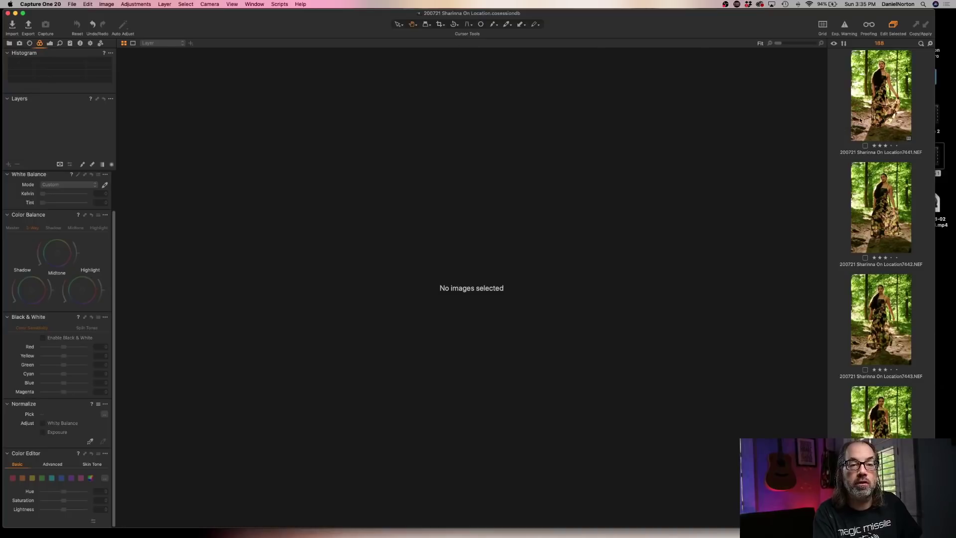
{"action": "left_click", "coordinate": [847, 131]}
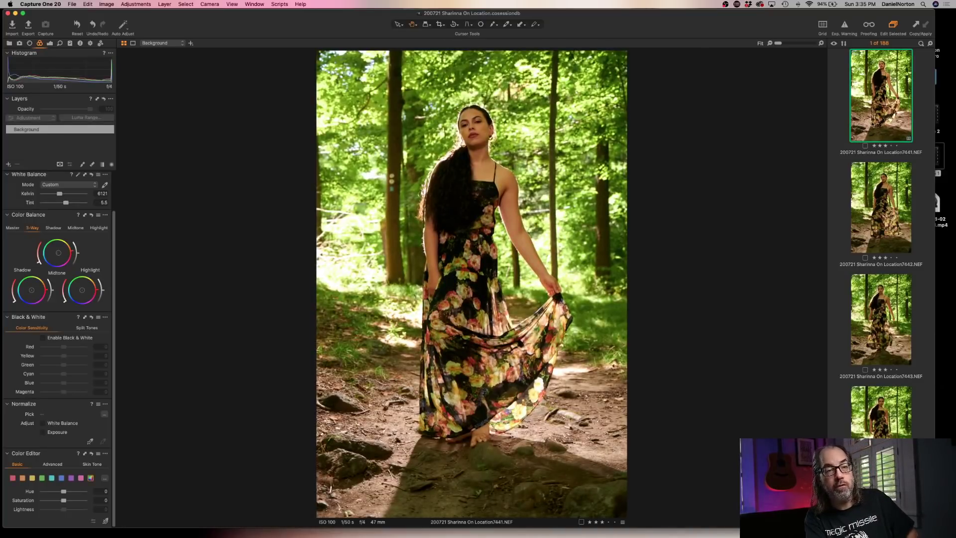
{"action": "left_click", "coordinate": [841, 130]}
{"action": "left_click", "coordinate": [841, 128]}
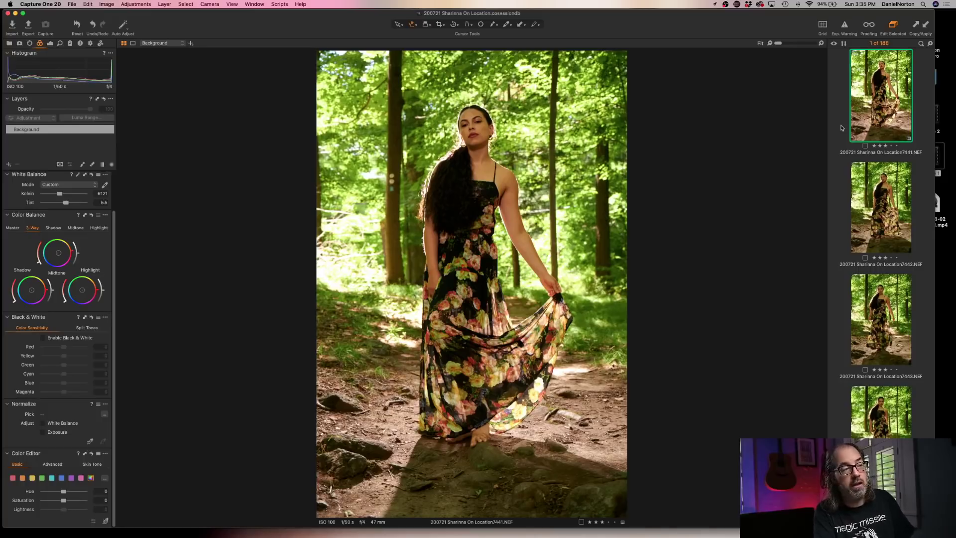
{"action": "key", "text": "Down"}
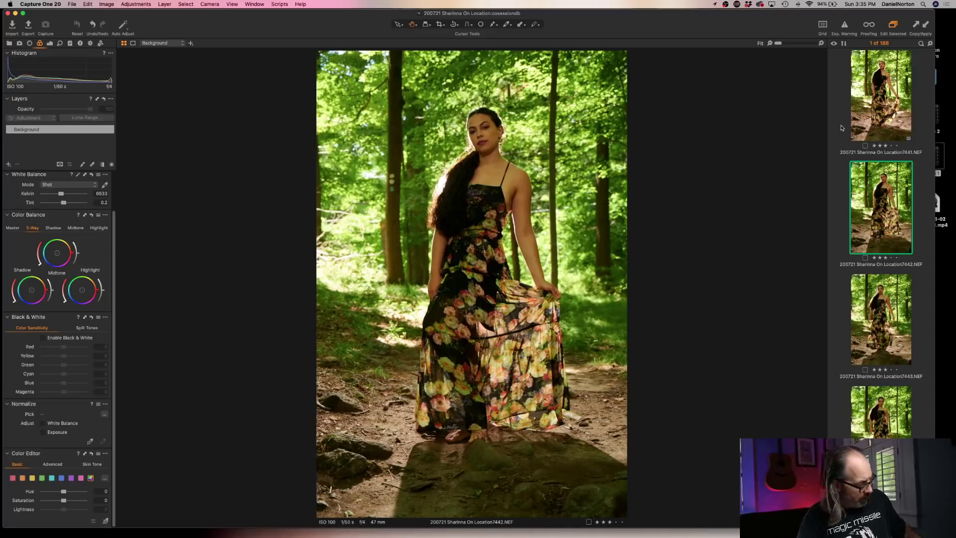
{"action": "key", "text": "super+shift+v"}
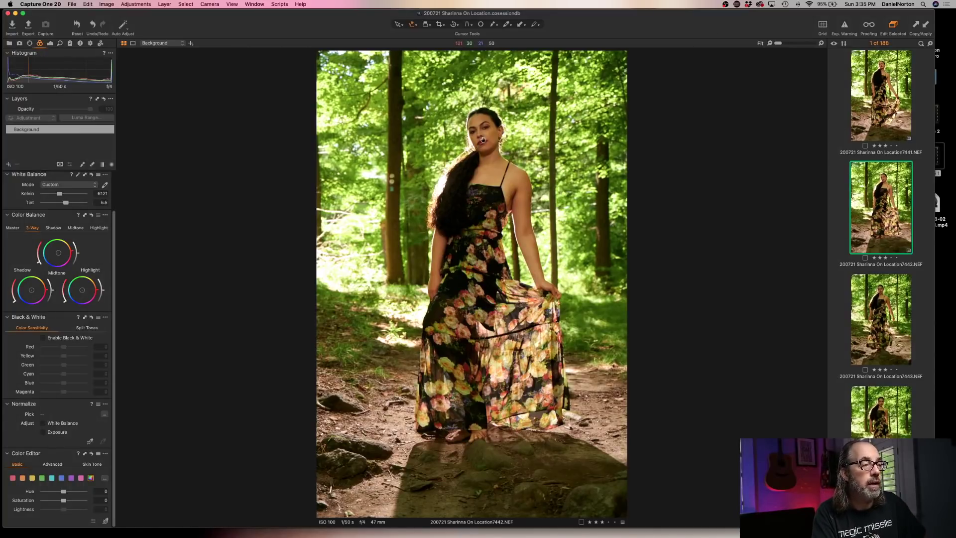
{"action": "left_click", "coordinate": [476, 147]}
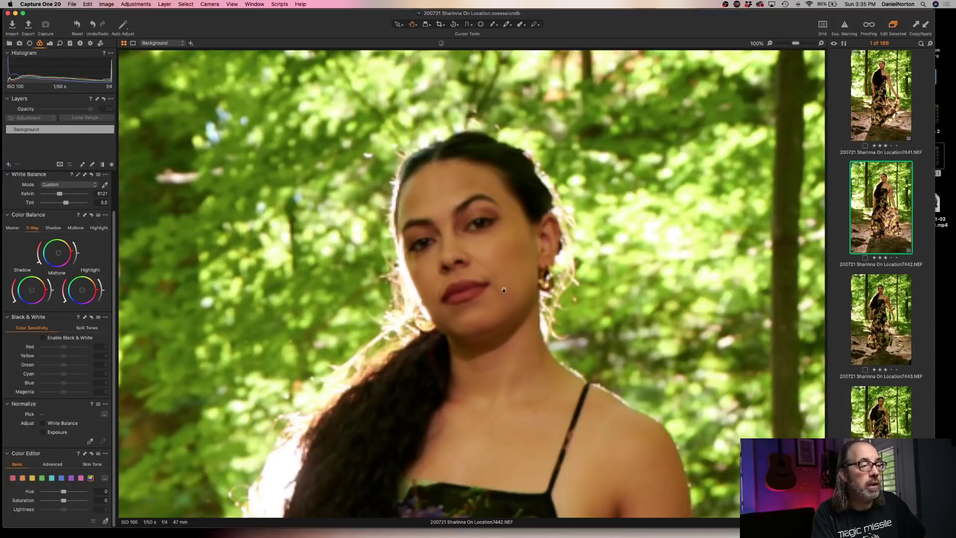
{"action": "left_click", "coordinate": [484, 260]}
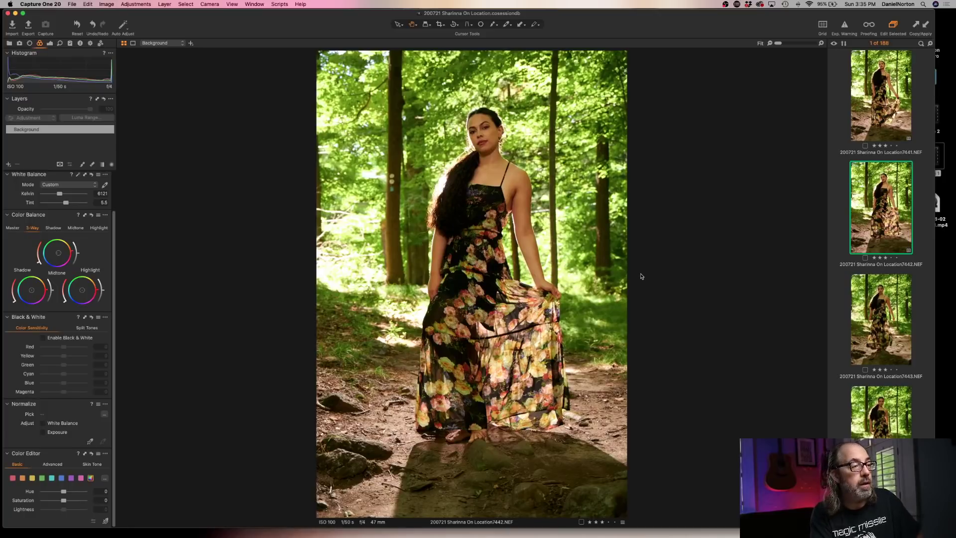
Inspect the tree trunk in image 7443 at 100%, and delete that image.
{"action": "key", "text": "Right"}
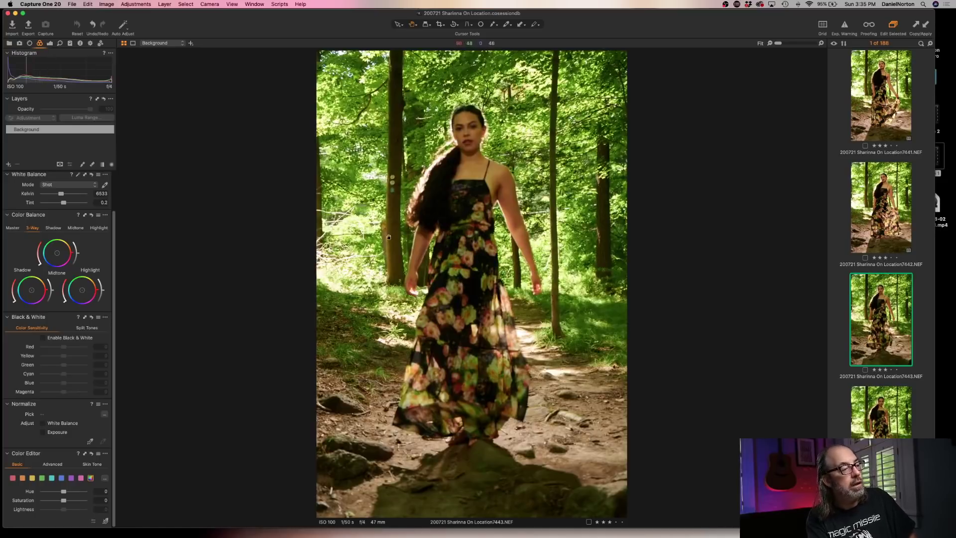
{"action": "left_click", "coordinate": [379, 177]}
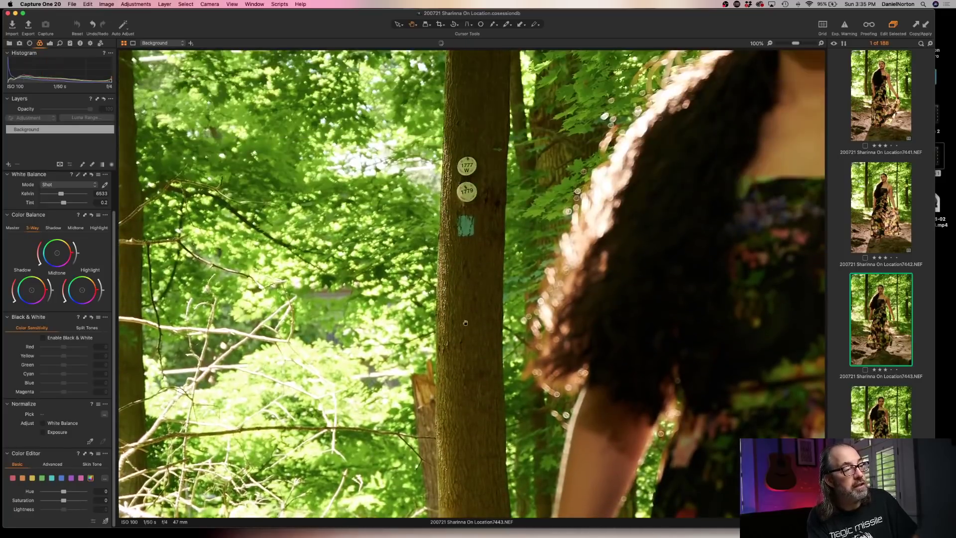
{"action": "left_click", "coordinate": [468, 225]}
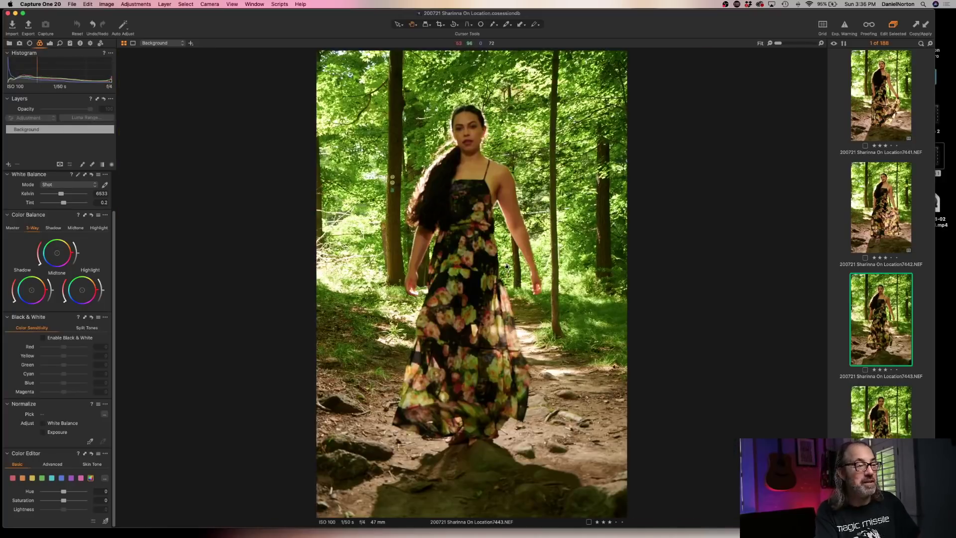
{"action": "key", "text": "super+BackSpace"}
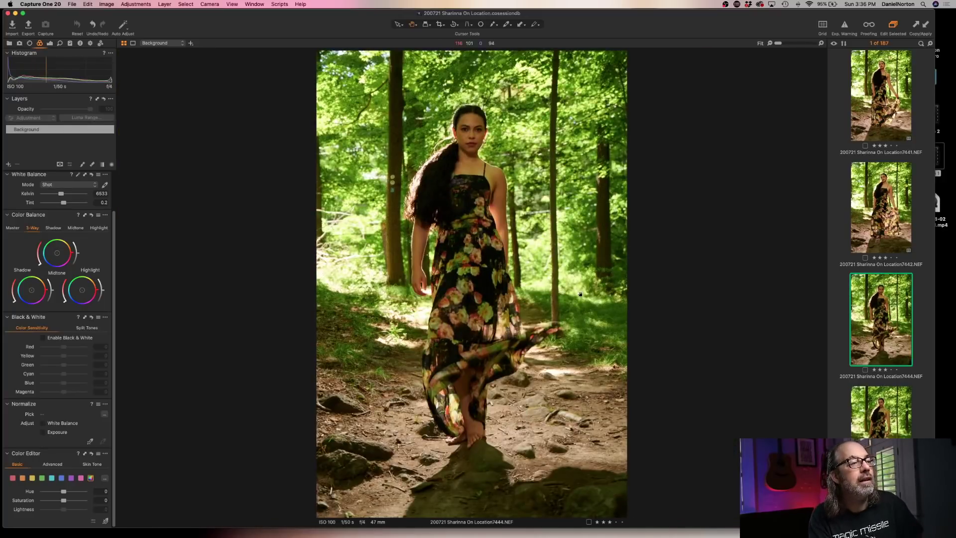
Apply the copied adjustments to image 7444 and check its face at 100%.
{"action": "left_click", "coordinate": [580, 295]}
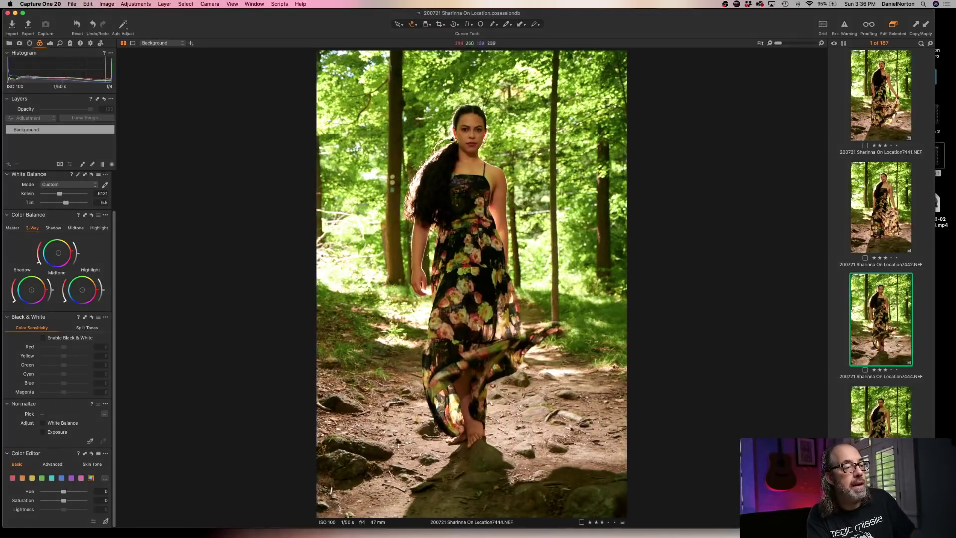
{"action": "left_click", "coordinate": [474, 136]}
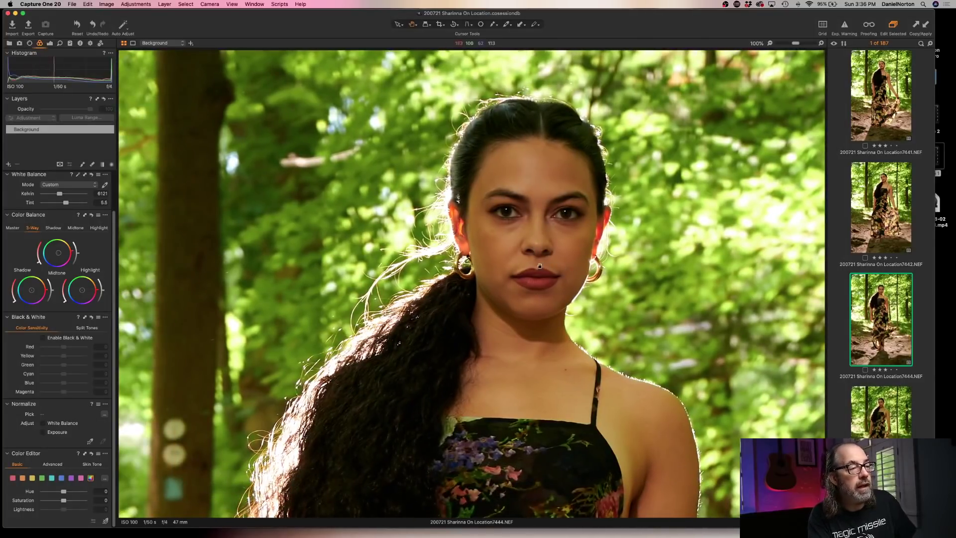
{"action": "left_click", "coordinate": [539, 265]}
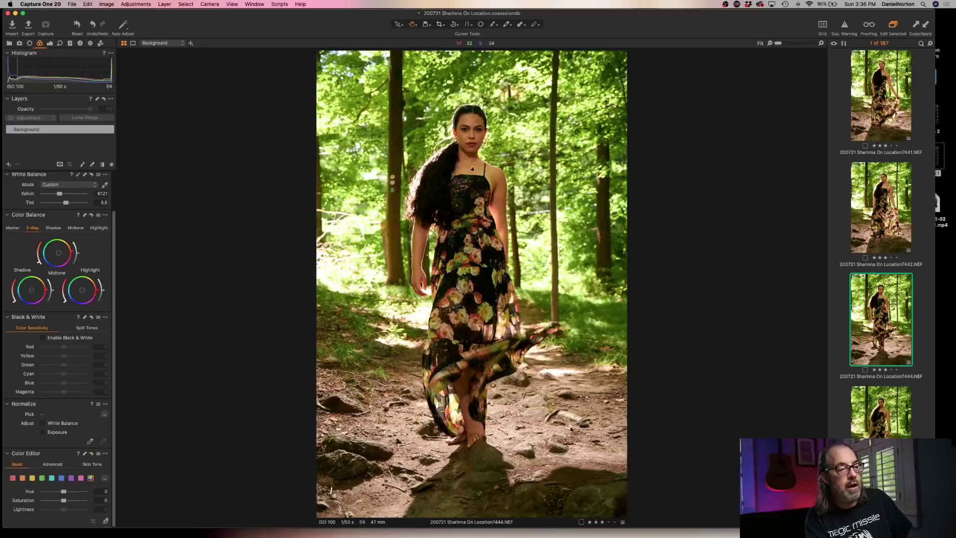
Examine the face, dress, hair and feet in image 7444 at 100% for sharpness and motion blur, and return to the full frame.
{"action": "left_click", "coordinate": [471, 134]}
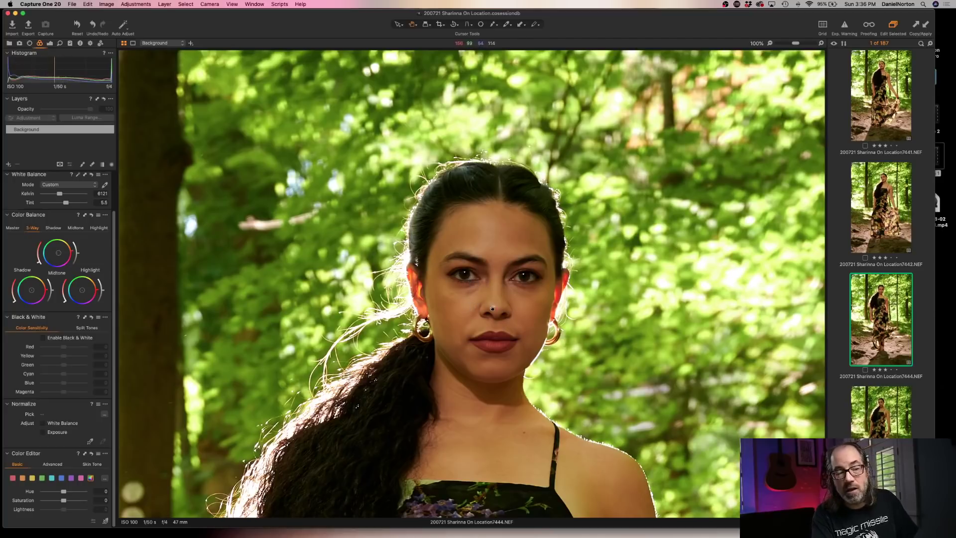
{"action": "left_click_drag", "start_coordinate": [492, 308], "coordinate": [492, 184]}
{"action": "left_click_drag", "start_coordinate": [494, 283], "coordinate": [519, 206]}
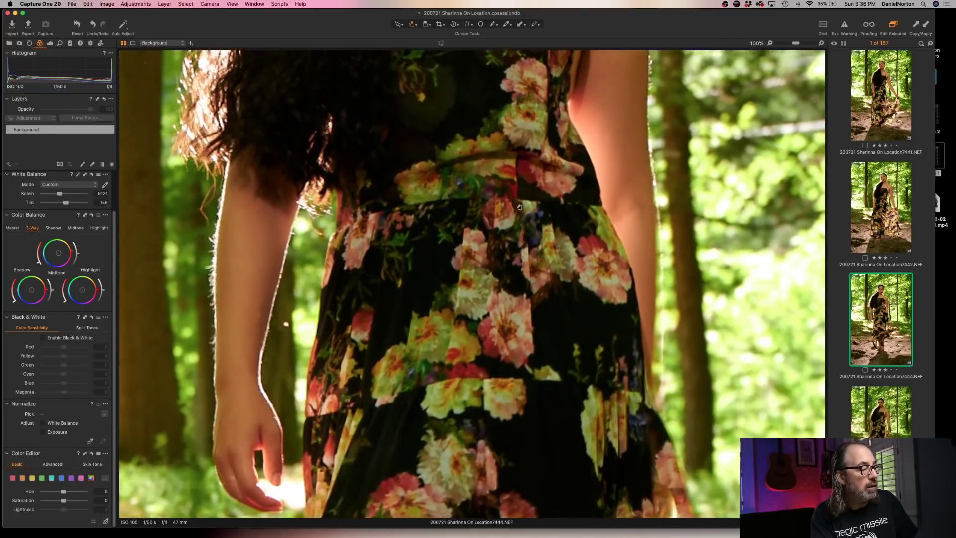
{"action": "left_click_drag", "start_coordinate": [517, 313], "coordinate": [349, 184]}
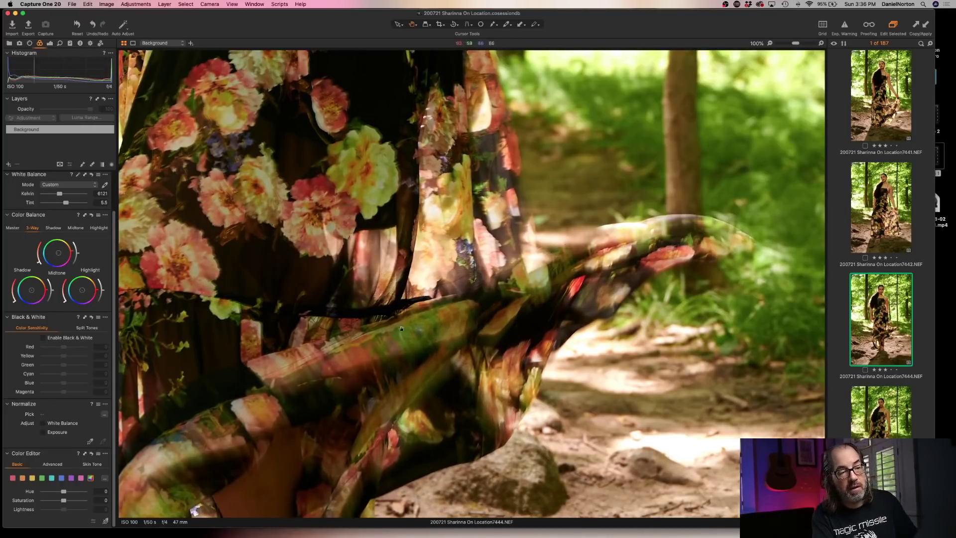
{"action": "scroll", "coordinate": [401, 328], "scroll_direction": "down", "scroll_amount": 15}
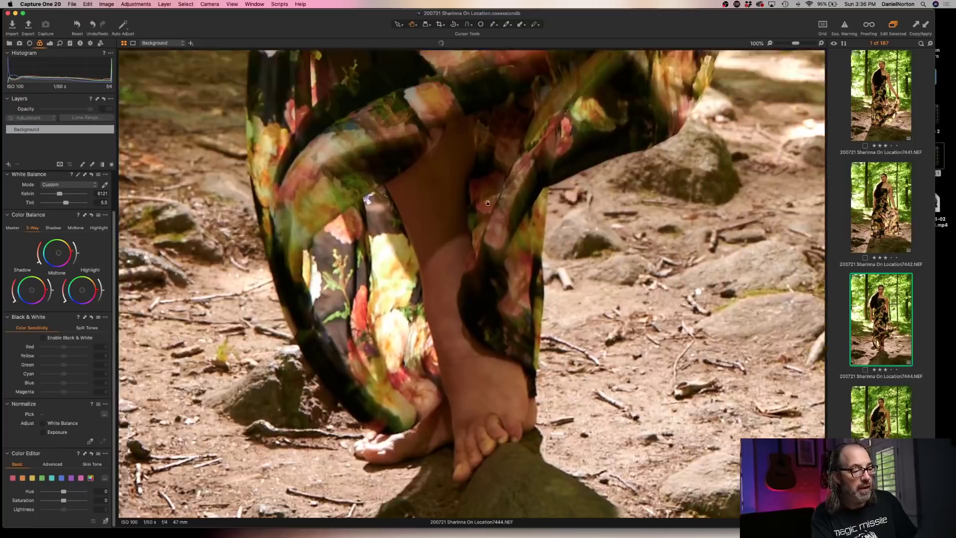
{"action": "scroll", "coordinate": [487, 203], "scroll_direction": "up", "scroll_amount": 15}
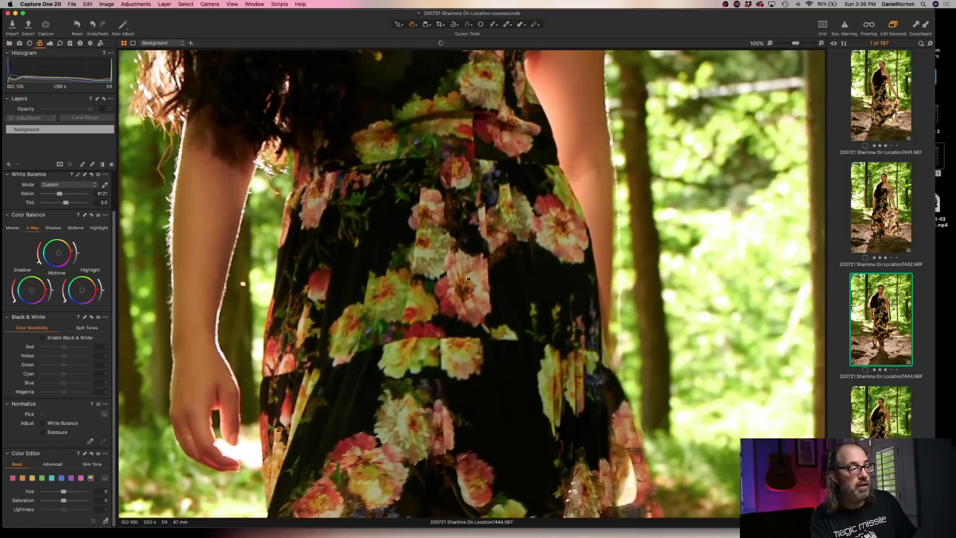
{"action": "scroll", "coordinate": [468, 278], "scroll_direction": "up", "scroll_amount": 8}
{"action": "scroll", "coordinate": [548, 273], "scroll_direction": "down", "scroll_amount": 6}
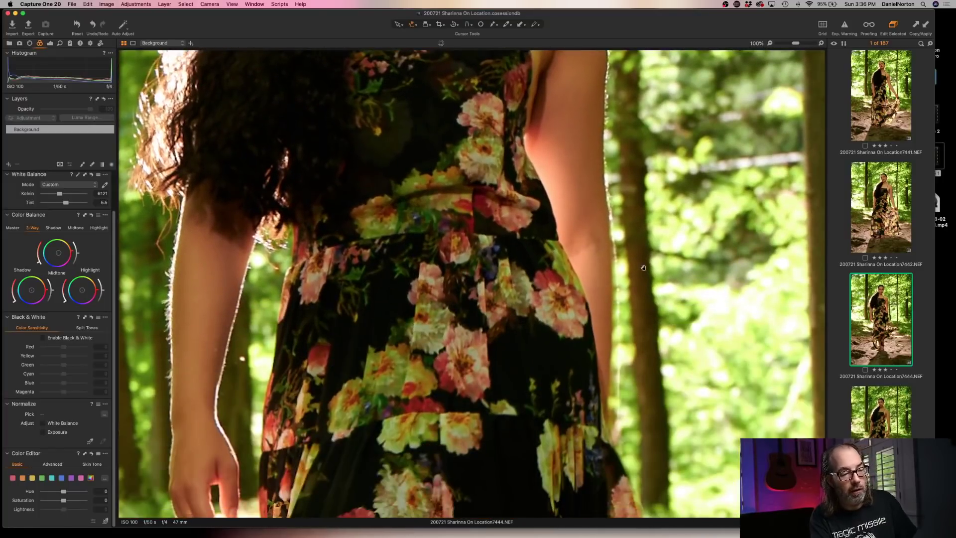
{"action": "left_click_drag", "start_coordinate": [603, 308], "coordinate": [539, 332]}
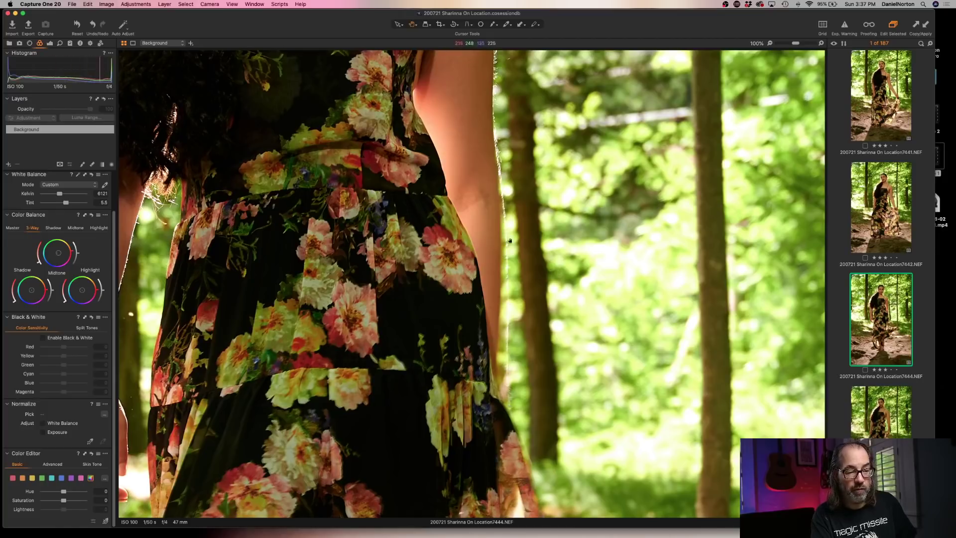
{"action": "left_click_drag", "start_coordinate": [212, 332], "coordinate": [432, 334]}
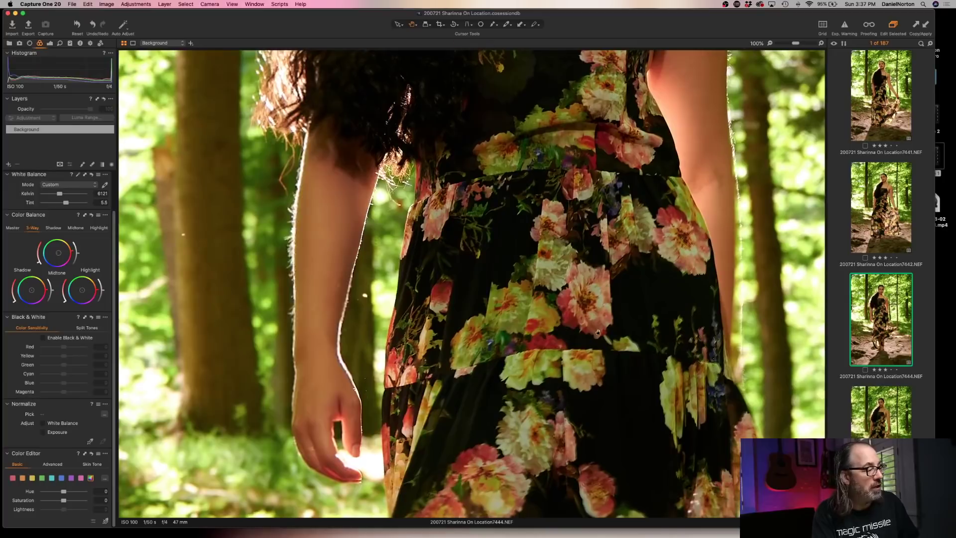
{"action": "scroll", "coordinate": [424, 330], "scroll_direction": "up", "scroll_amount": 10}
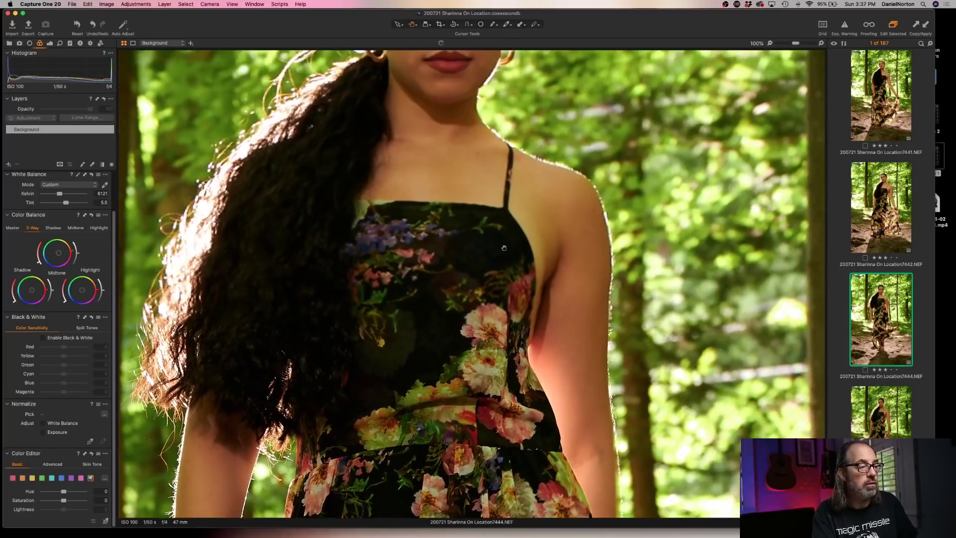
{"action": "left_click_drag", "start_coordinate": [504, 247], "coordinate": [502, 301]}
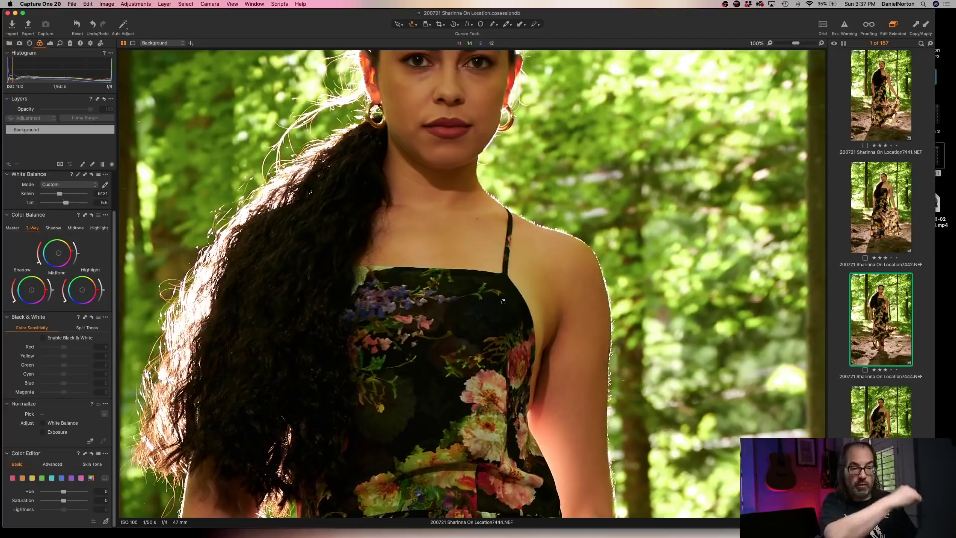
{"action": "key", "text": "super+0"}
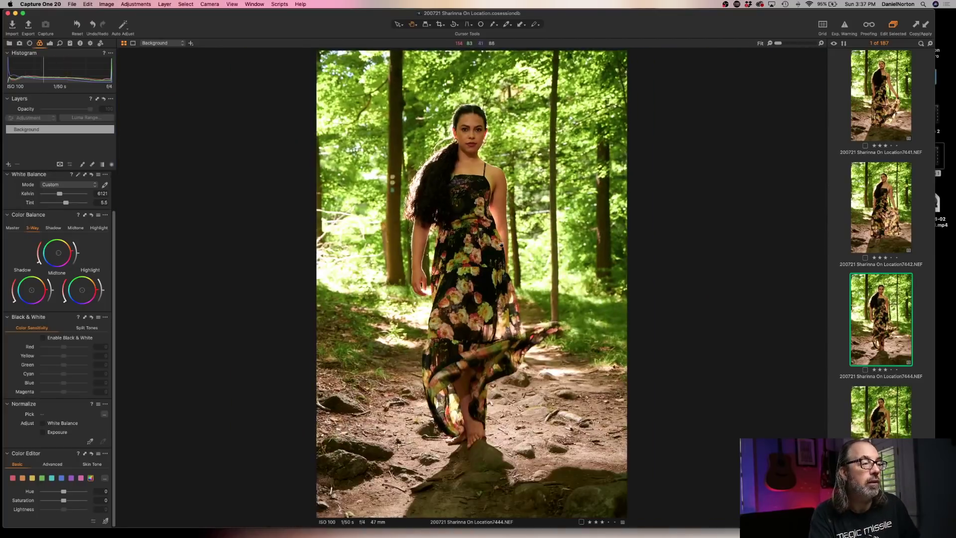
Set the RGB levels of image 7444 to shadow 8, midtone 0.10 and highlight 217, and check the face at 100%.
{"action": "left_click", "coordinate": [52, 44]}
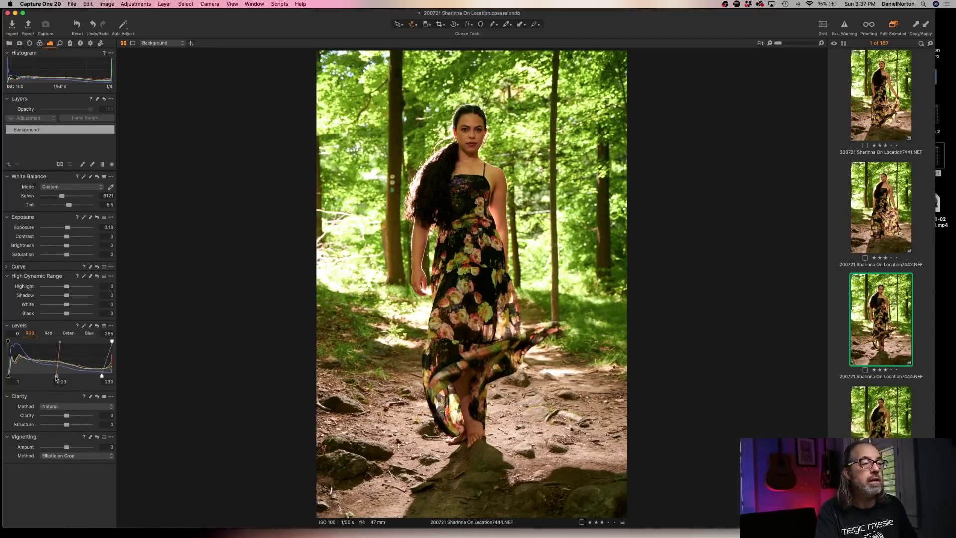
{"action": "left_click_drag", "start_coordinate": [56, 375], "coordinate": [94, 374]}
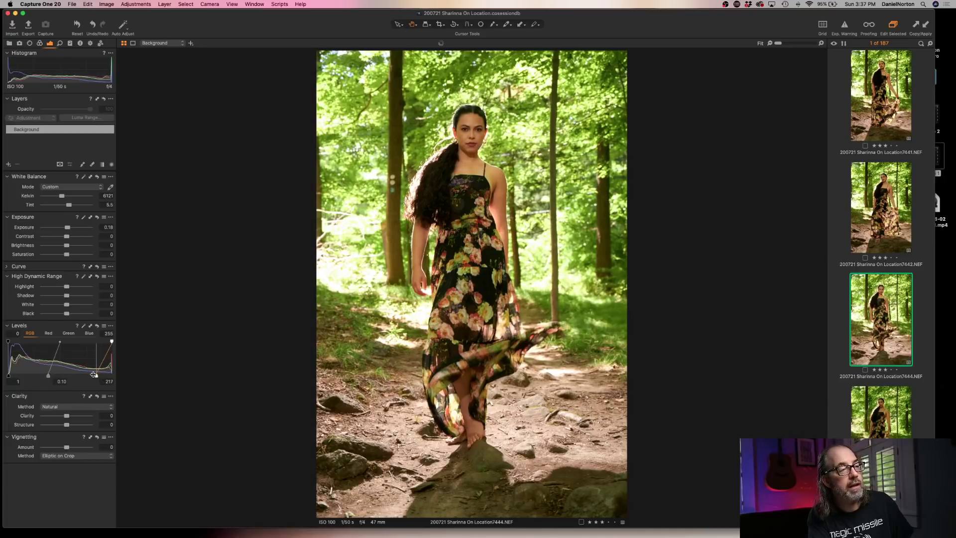
{"action": "left_click_drag", "start_coordinate": [8, 375], "coordinate": [11, 375]}
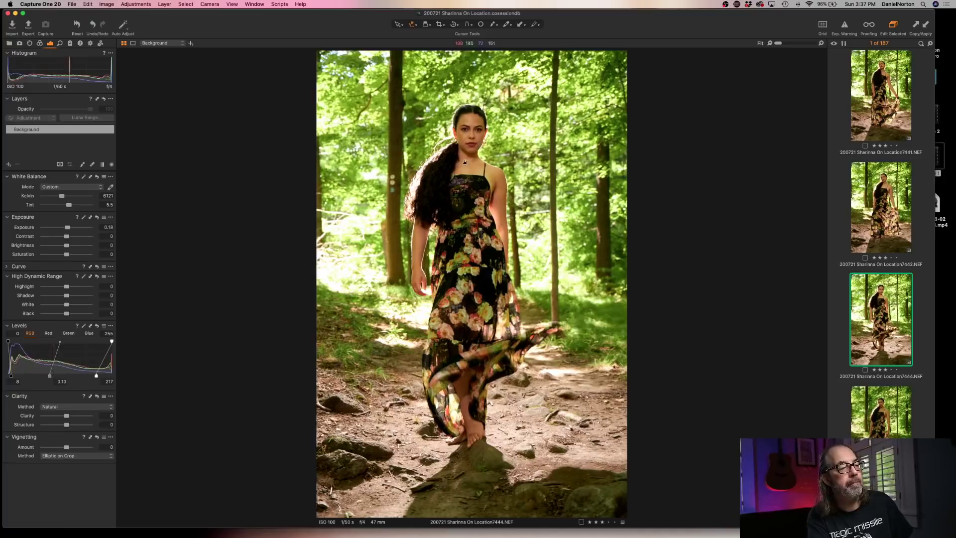
{"action": "left_click", "coordinate": [474, 137]}
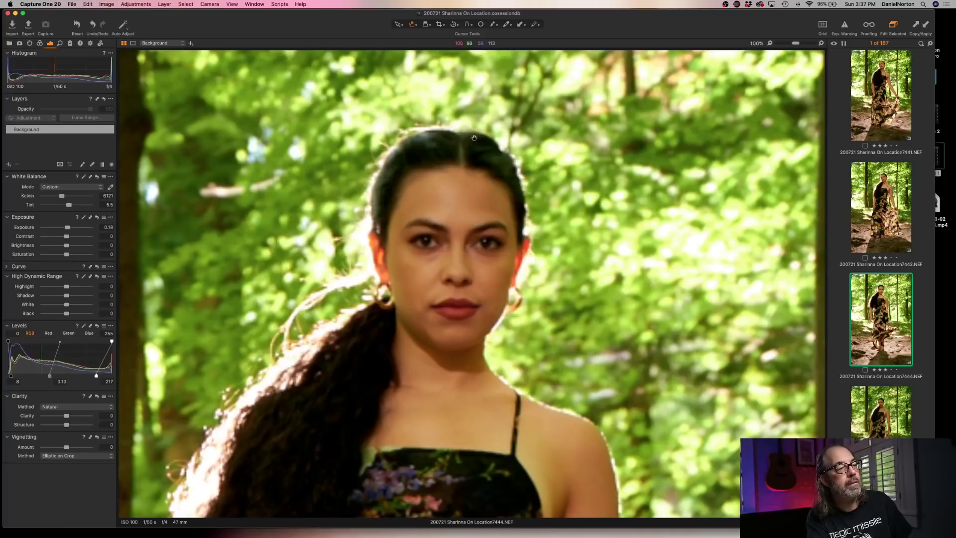
Inspect image 7445 around the tree trunk and face at 100%, and delete that image.
{"action": "left_click", "coordinate": [476, 290]}
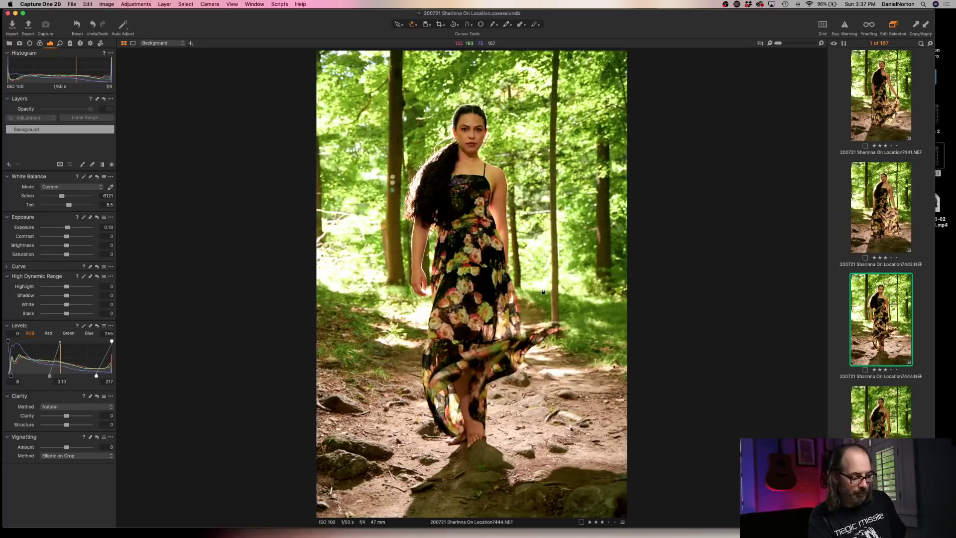
{"action": "key", "text": "Right"}
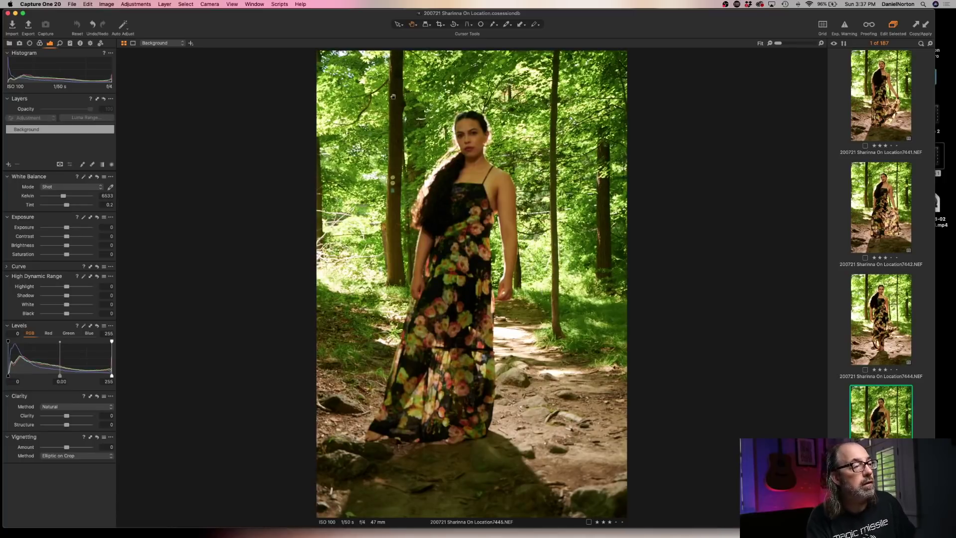
{"action": "left_click", "coordinate": [393, 168]}
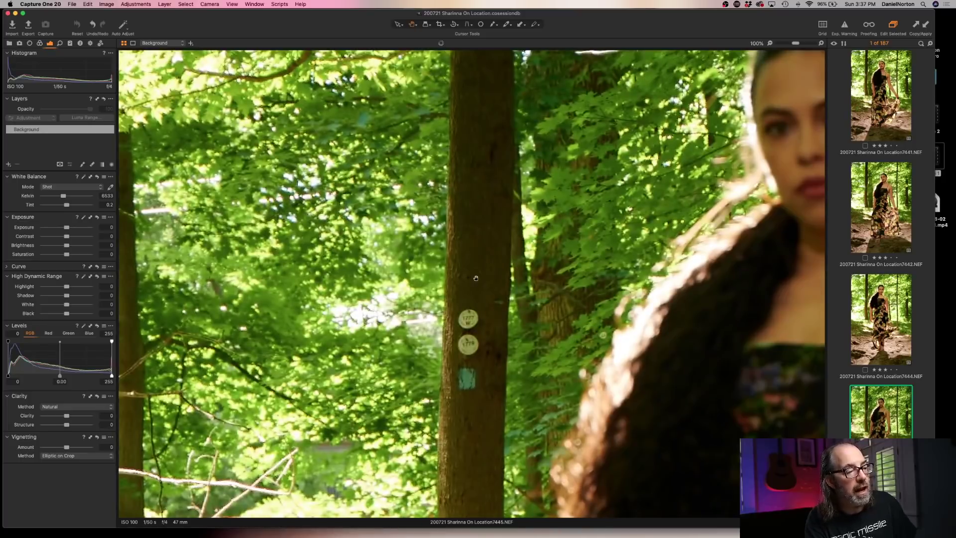
{"action": "left_click", "coordinate": [476, 278]}
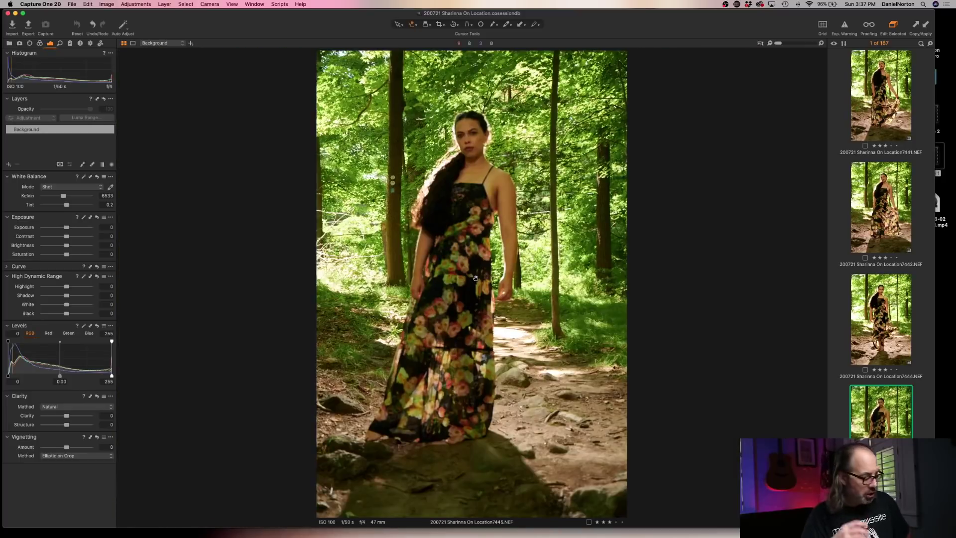
{"action": "key", "text": "Delete"}
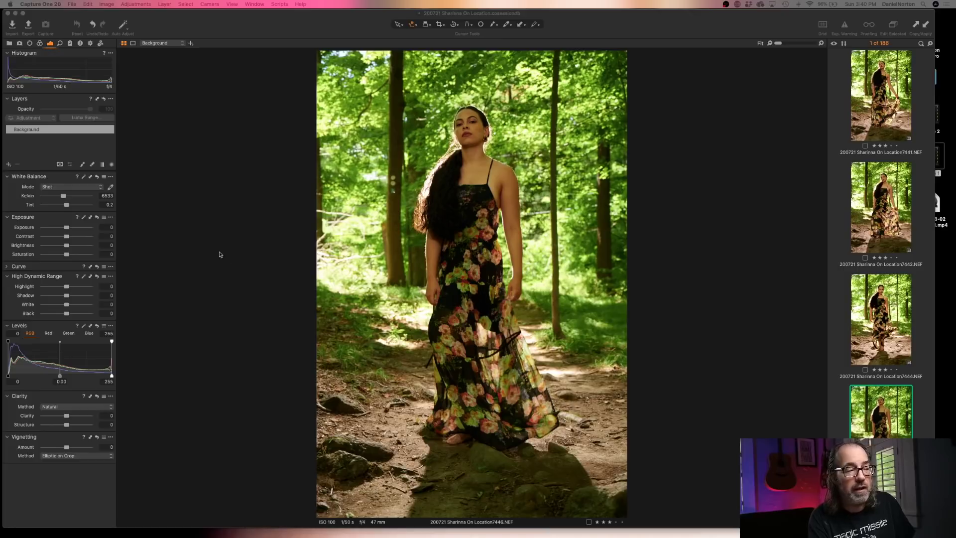
Apply image 7444's adjustments to image 7446, and examine its face, hand and dress at 100% before returning to the full frame.
{"action": "left_click", "coordinate": [884, 343]}
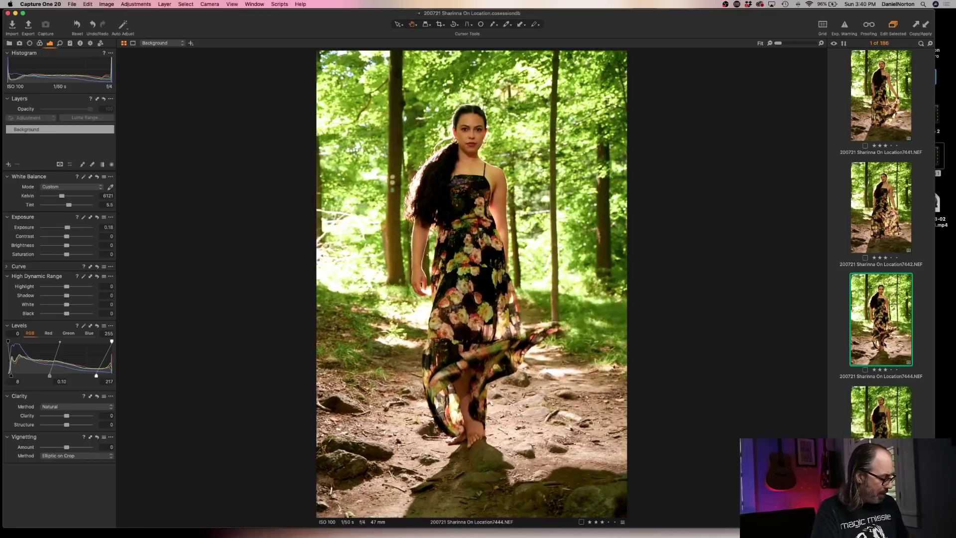
{"action": "key", "text": "Down"}
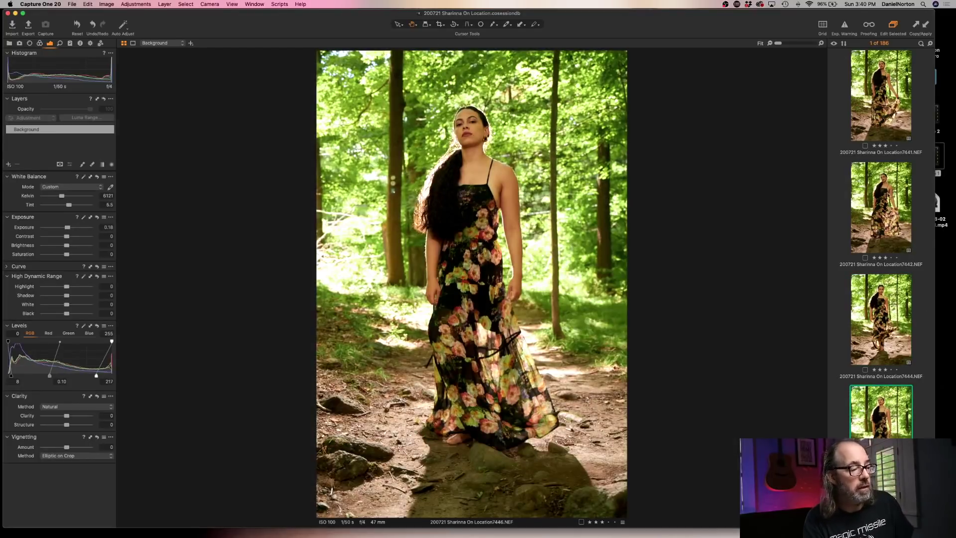
{"action": "double_click", "coordinate": [471, 137]}
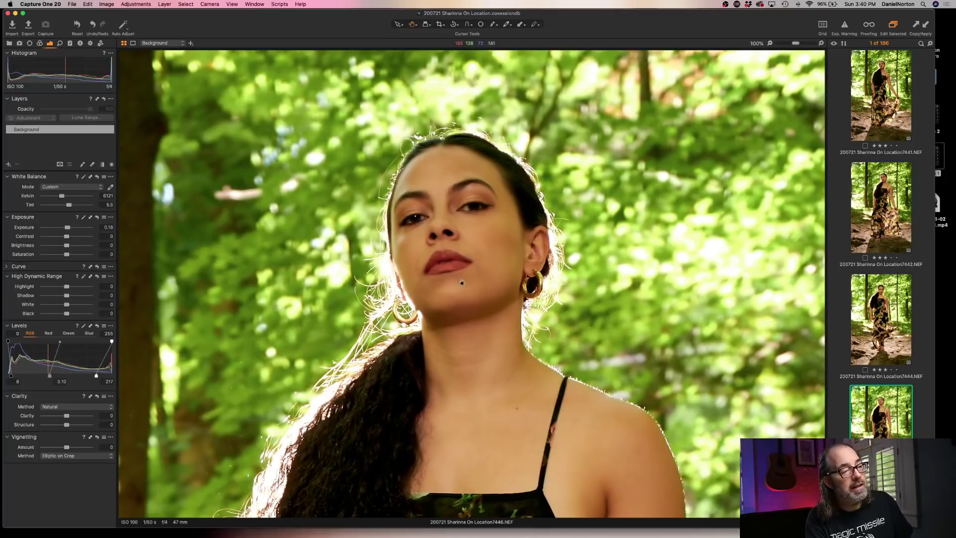
{"action": "left_click_drag", "start_coordinate": [462, 281], "coordinate": [599, 311]}
{"action": "scroll", "coordinate": [599, 311], "scroll_direction": "down", "scroll_amount": 10}
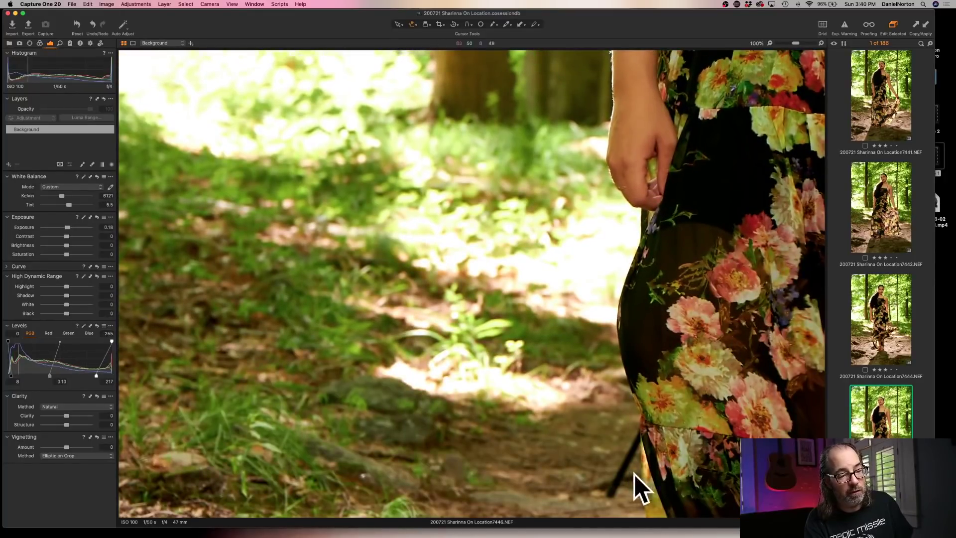
{"action": "scroll", "coordinate": [677, 241], "scroll_direction": "down", "scroll_amount": 5}
{"action": "scroll", "coordinate": [677, 241], "scroll_direction": "down", "scroll_amount": 3}
{"action": "double_click", "coordinate": [661, 248]}
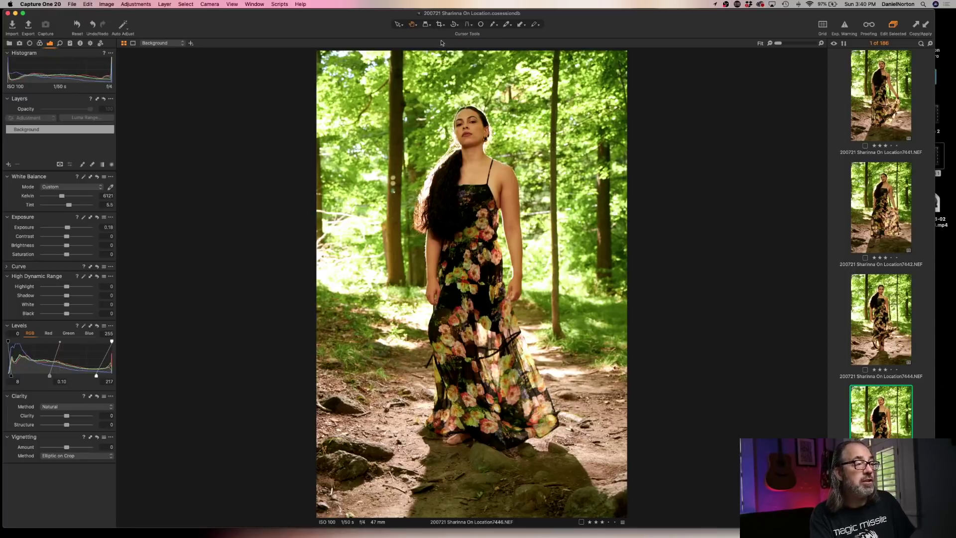
Crop image 7446 vertically, trimming the foliage above the head and the shadowed ground below the feet.
{"action": "left_click", "coordinate": [442, 24]}
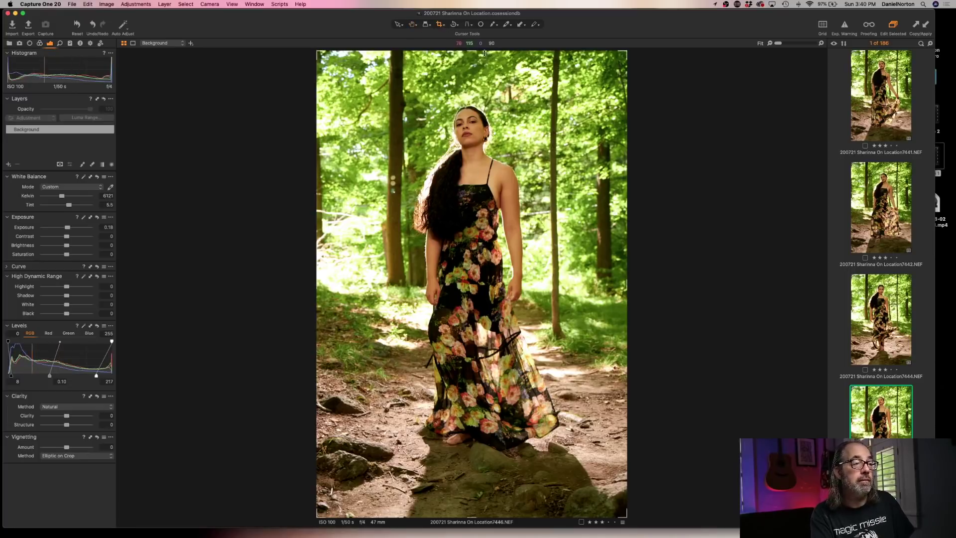
{"action": "left_click_drag", "start_coordinate": [477, 50], "coordinate": [478, 103]}
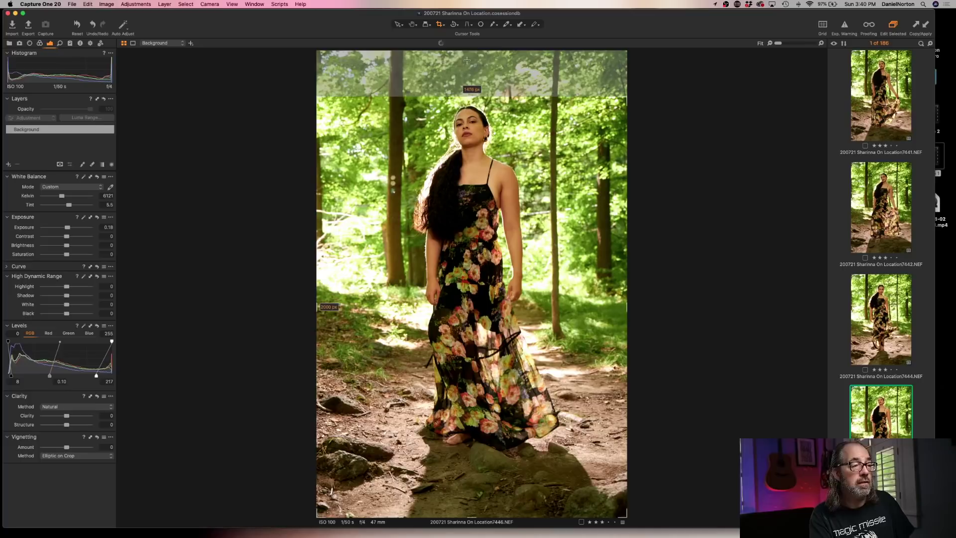
{"action": "left_click_drag", "start_coordinate": [474, 518], "coordinate": [473, 457]}
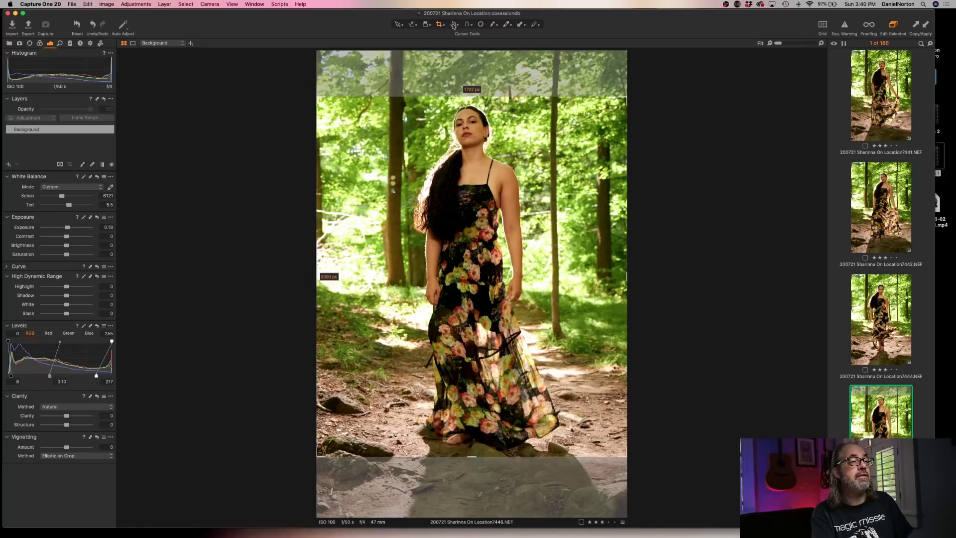
{"action": "left_click", "coordinate": [413, 24]}
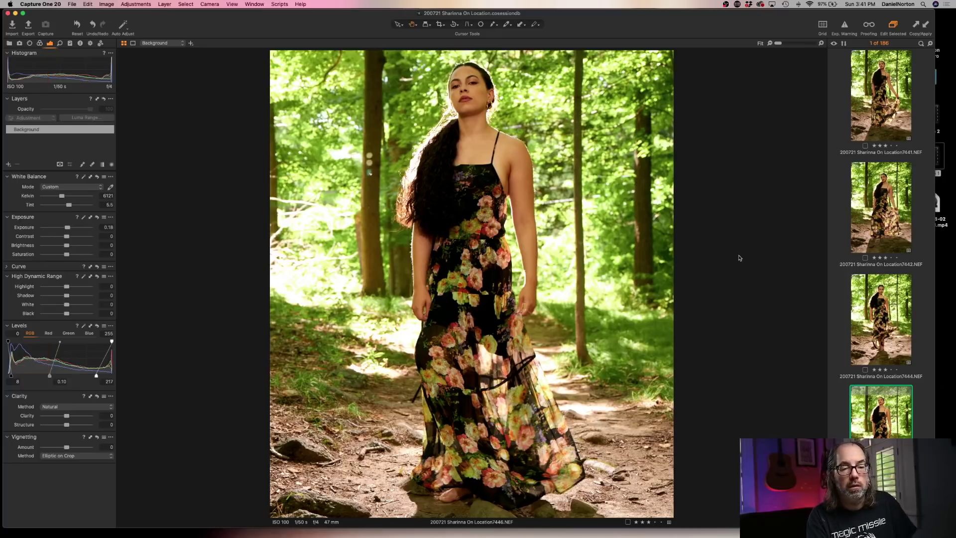
Apply the copied adjustments to image 7447, and delete images 7447 and 7448.
{"action": "scroll", "coordinate": [871, 405], "scroll_direction": "down", "scroll_amount": 5}
{"action": "left_click", "coordinate": [871, 406]}
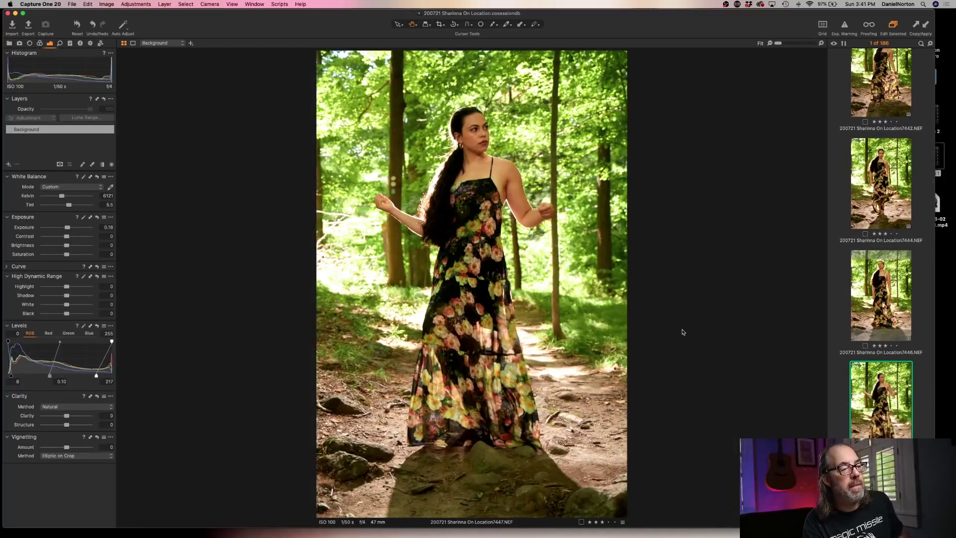
{"action": "key", "text": "Right"}
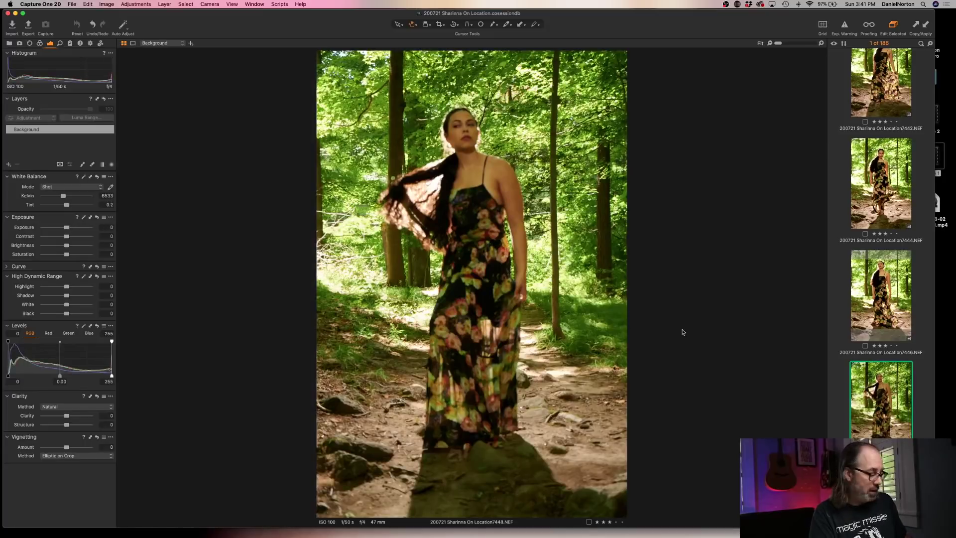
{"action": "key", "text": "BackSpace"}
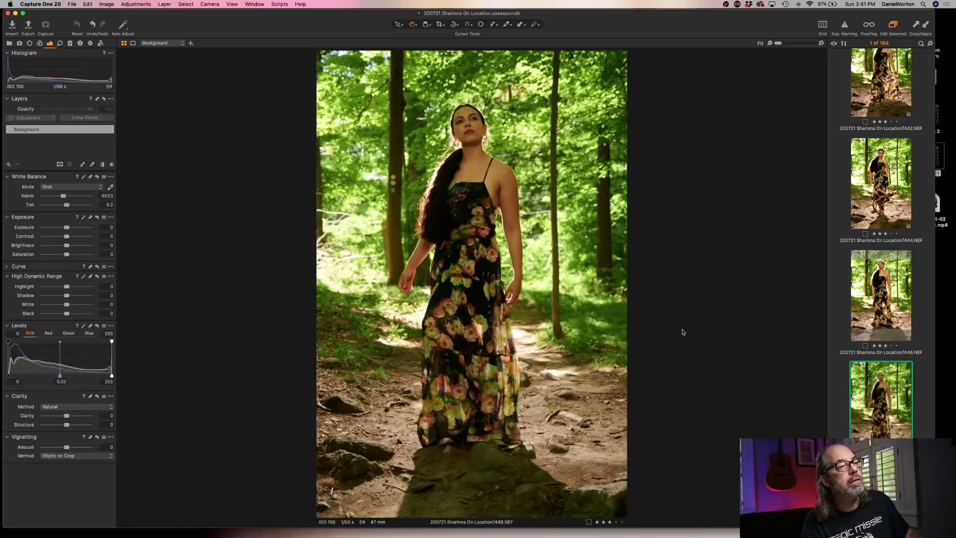
Apply the copied adjustments to image 7449, and check its dress at 50% and its face at 100%.
{"action": "key", "text": "super+shift+a"}
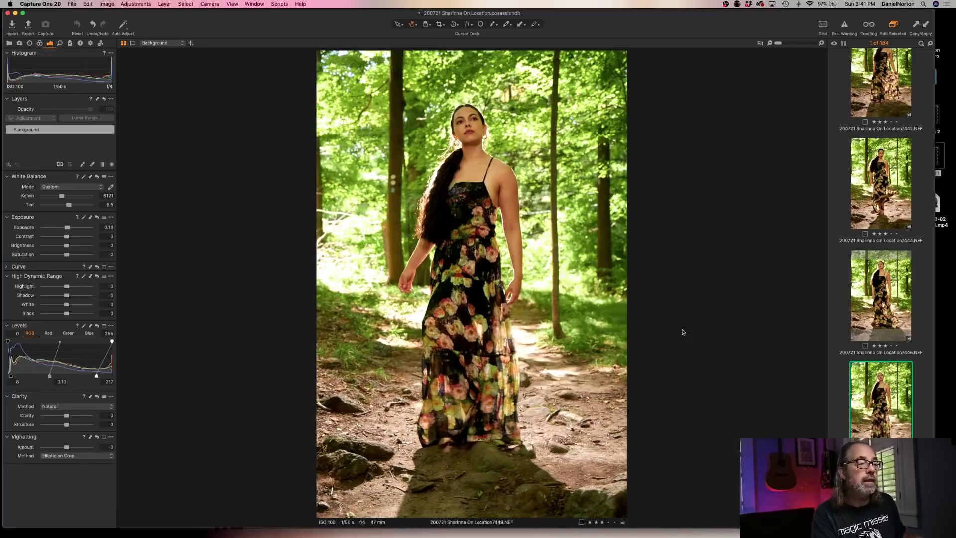
{"action": "double_click", "coordinate": [520, 304]}
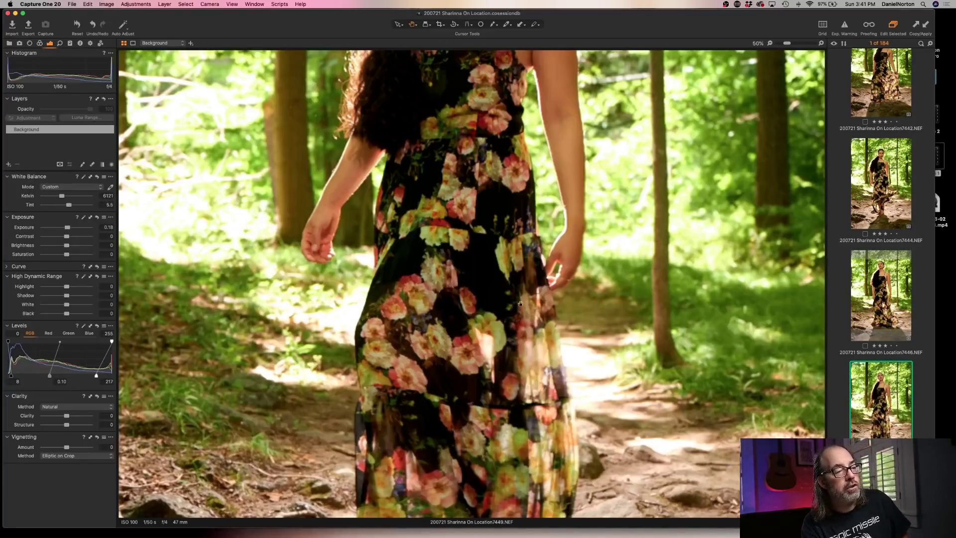
{"action": "double_click", "coordinate": [478, 215]}
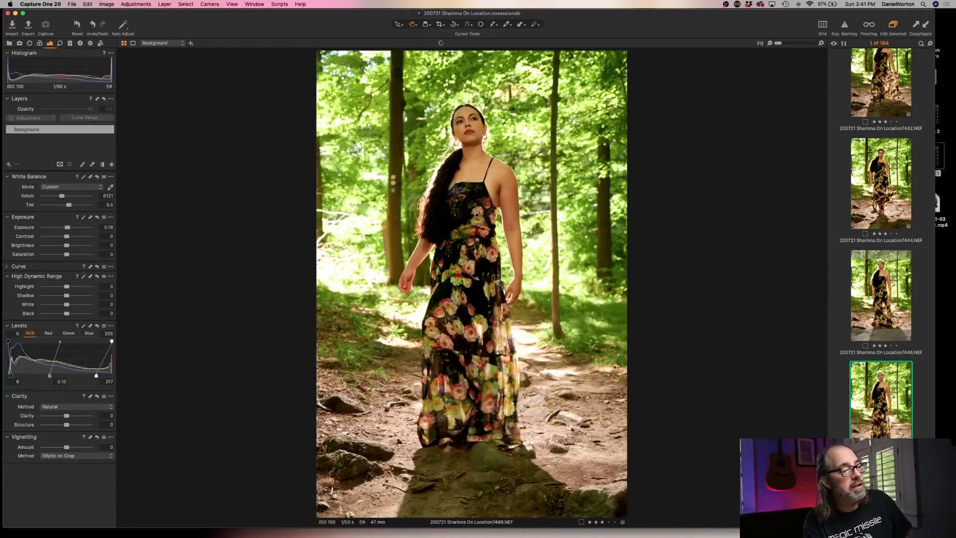
{"action": "double_click", "coordinate": [468, 129]}
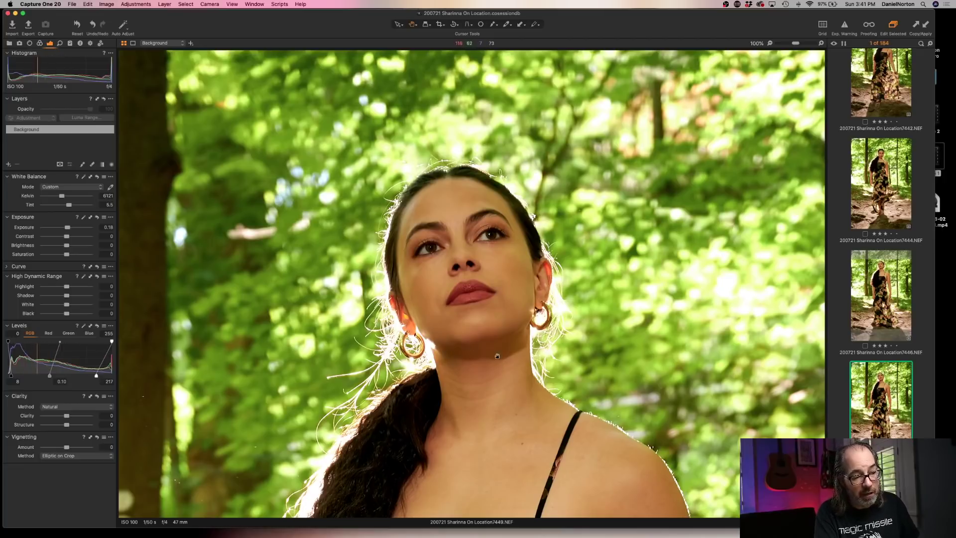
{"action": "left_click", "coordinate": [490, 322]}
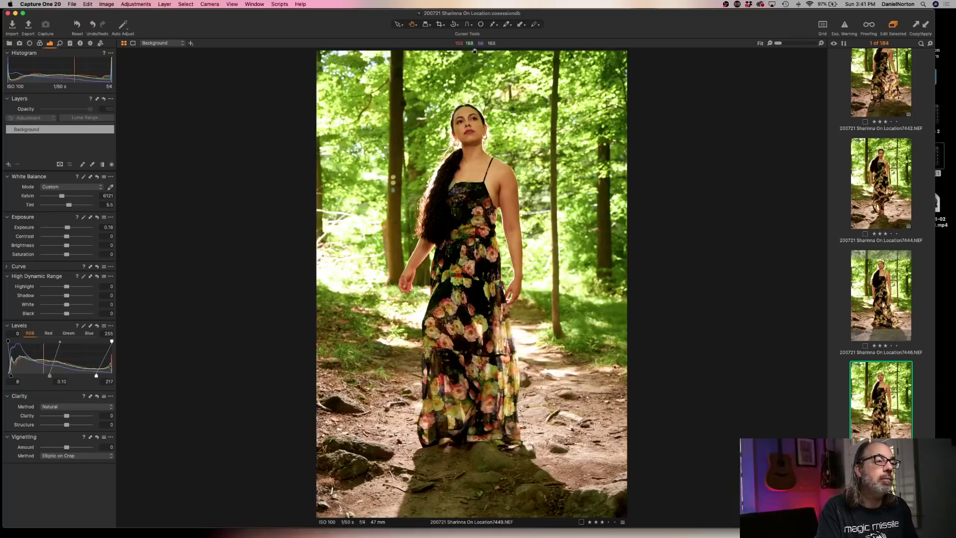
Crop image 7449 vertically to just above the head and just below the dress hem.
{"action": "left_click", "coordinate": [440, 25]}
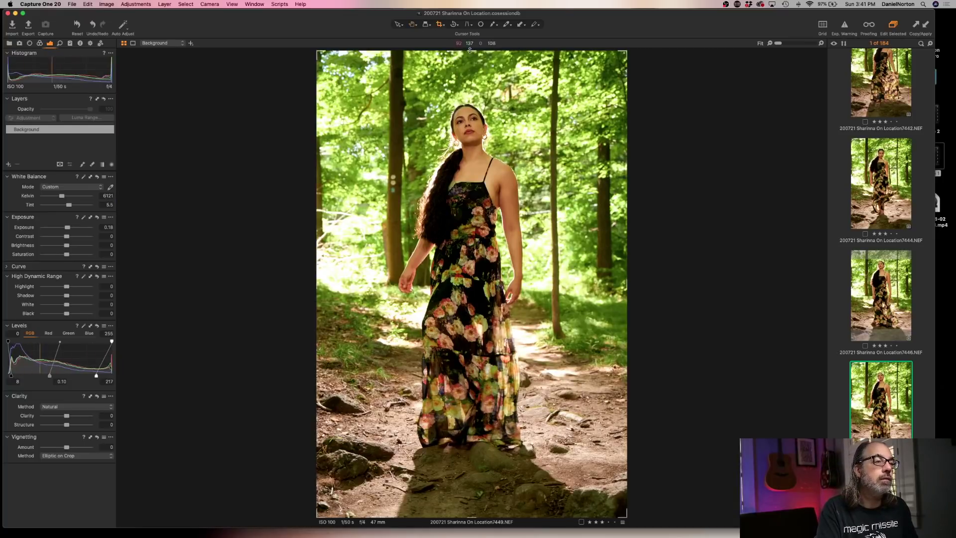
{"action": "left_click_drag", "start_coordinate": [471, 50], "coordinate": [471, 93]}
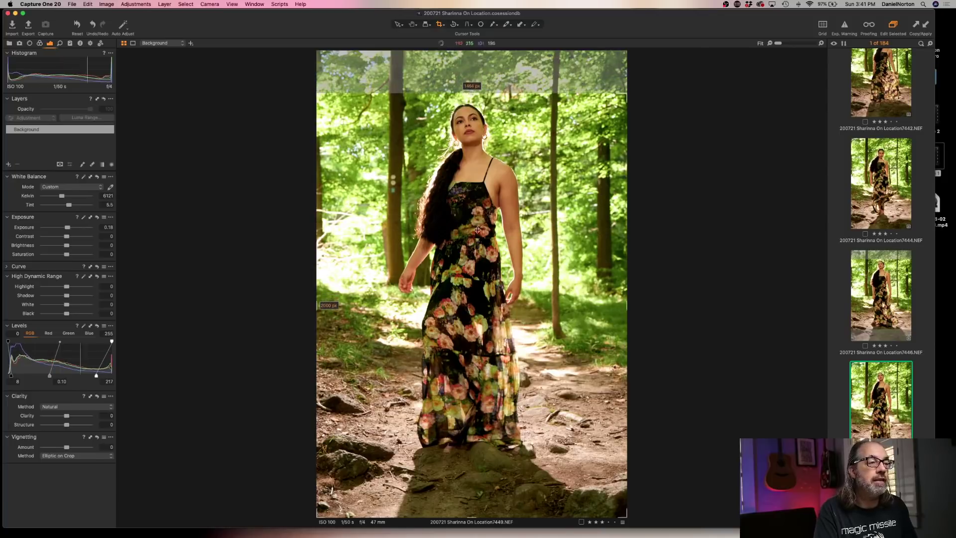
{"action": "left_click_drag", "start_coordinate": [470, 517], "coordinate": [474, 460]}
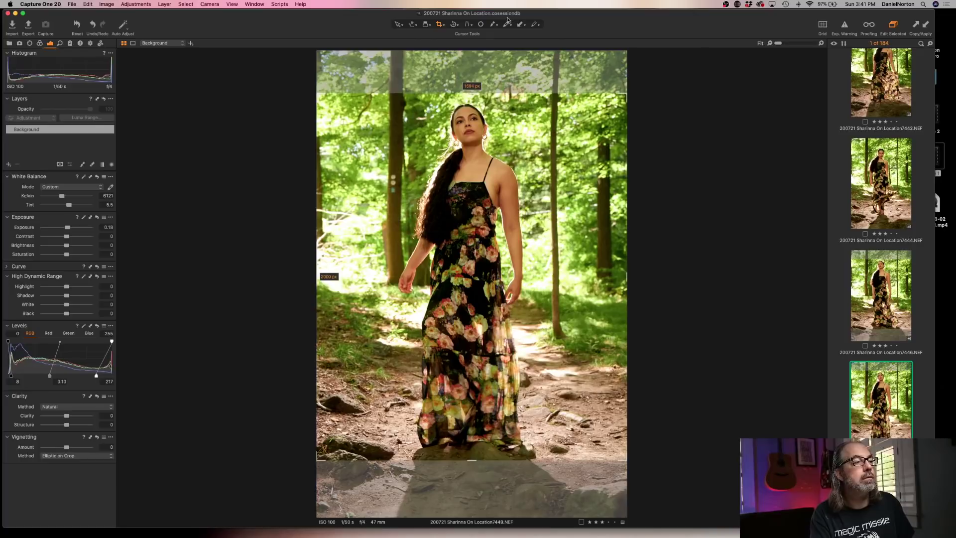
{"action": "left_click", "coordinate": [412, 24]}
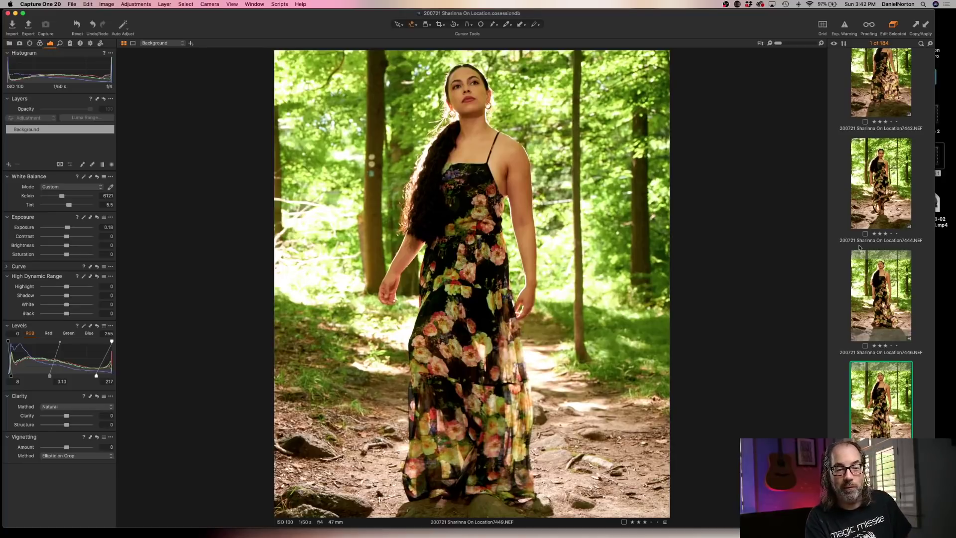
Apply image 7449's adjustments and crop to image 7450, and examine its hands and flying dress at 100% for motion blur.
{"action": "scroll", "coordinate": [860, 249], "scroll_direction": "down", "scroll_amount": 5}
{"action": "left_click", "coordinate": [872, 301]}
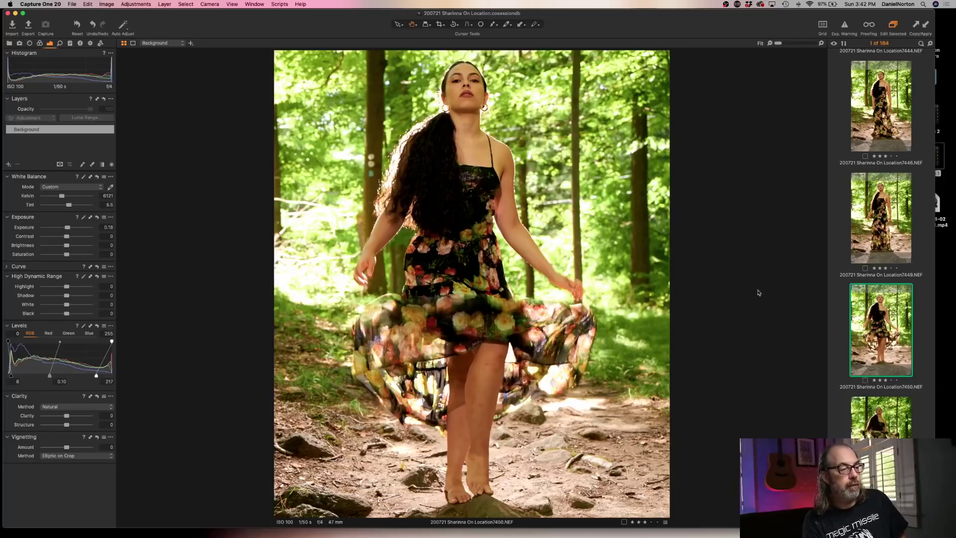
{"action": "left_click", "coordinate": [390, 313]}
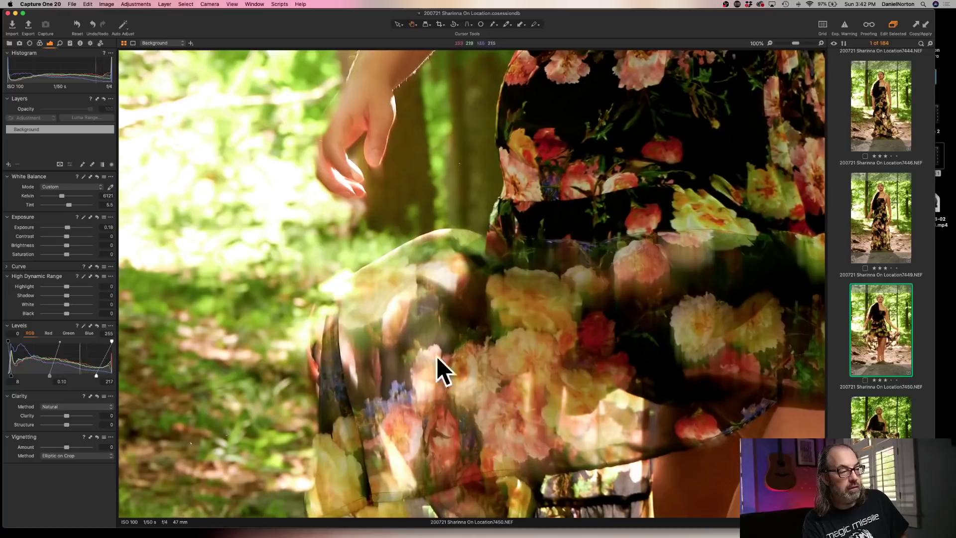
{"action": "left_click_drag", "start_coordinate": [568, 264], "coordinate": [510, 410]}
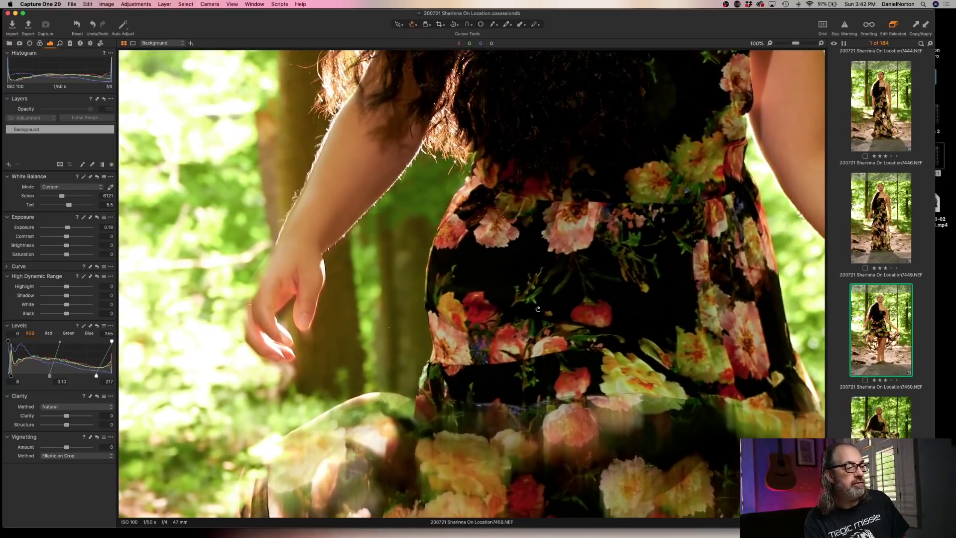
{"action": "scroll", "coordinate": [534, 139], "scroll_direction": "right", "scroll_amount": 10}
{"action": "scroll", "coordinate": [648, 214], "scroll_direction": "down", "scroll_amount": 5}
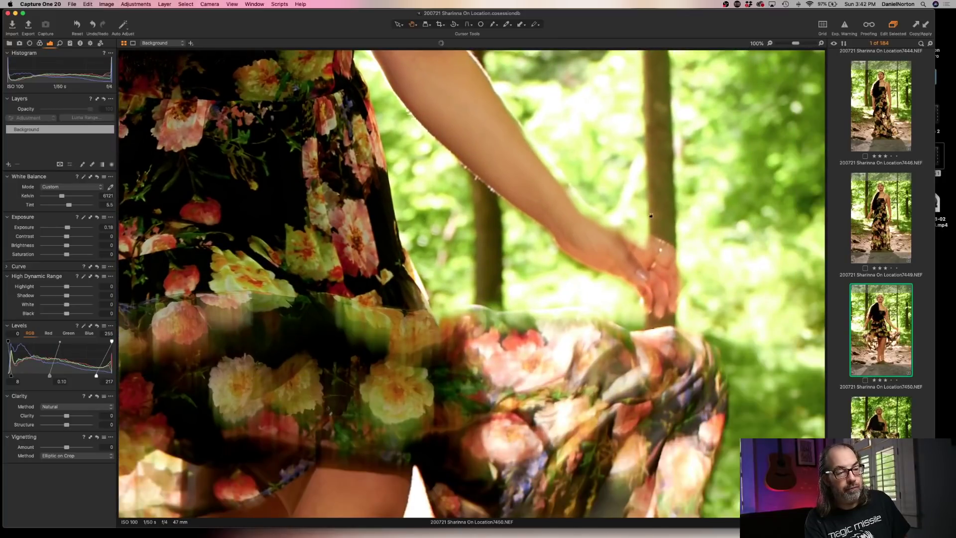
Check the torso, arms and face of image 7450 at 100%, and delete that image.
{"action": "scroll", "coordinate": [475, 269], "scroll_direction": "left", "scroll_amount": 3}
{"action": "scroll", "coordinate": [467, 351], "scroll_direction": "up", "scroll_amount": 15}
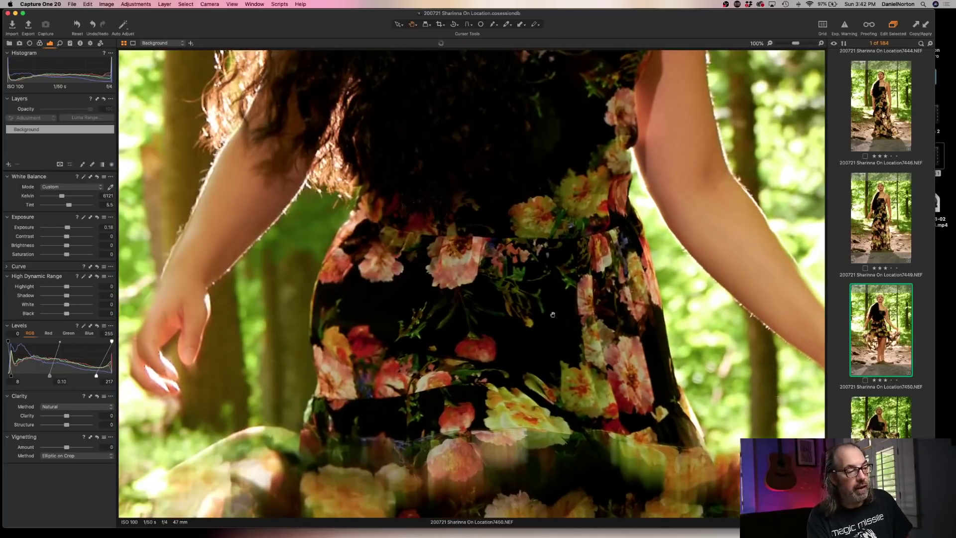
{"action": "scroll", "coordinate": [438, 284], "scroll_direction": "up", "scroll_amount": 3}
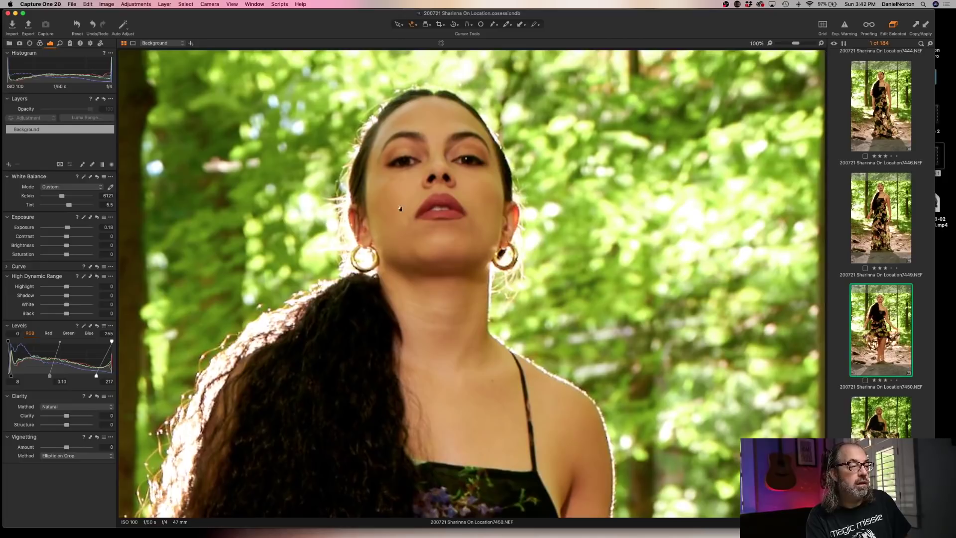
{"action": "key", "text": "super+0"}
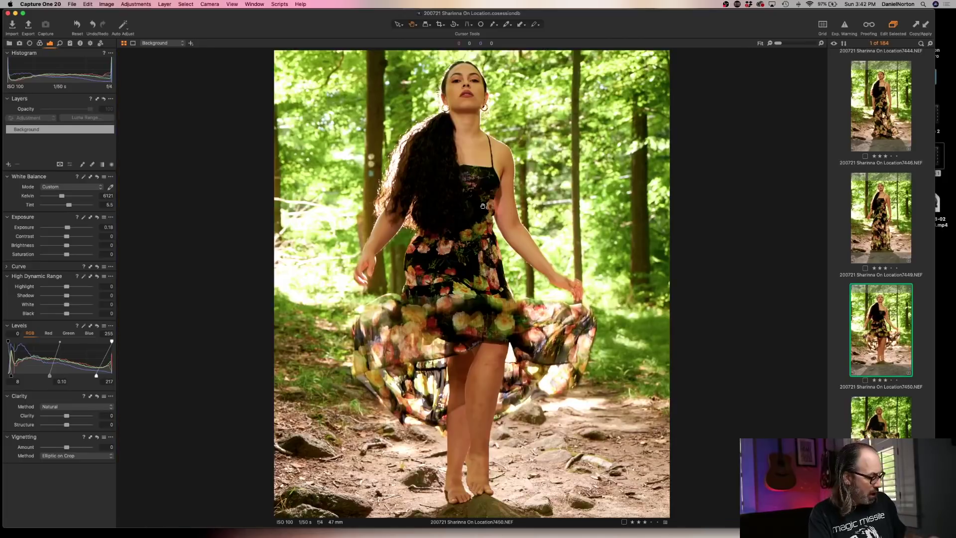
{"action": "key", "text": "super+BackSpace"}
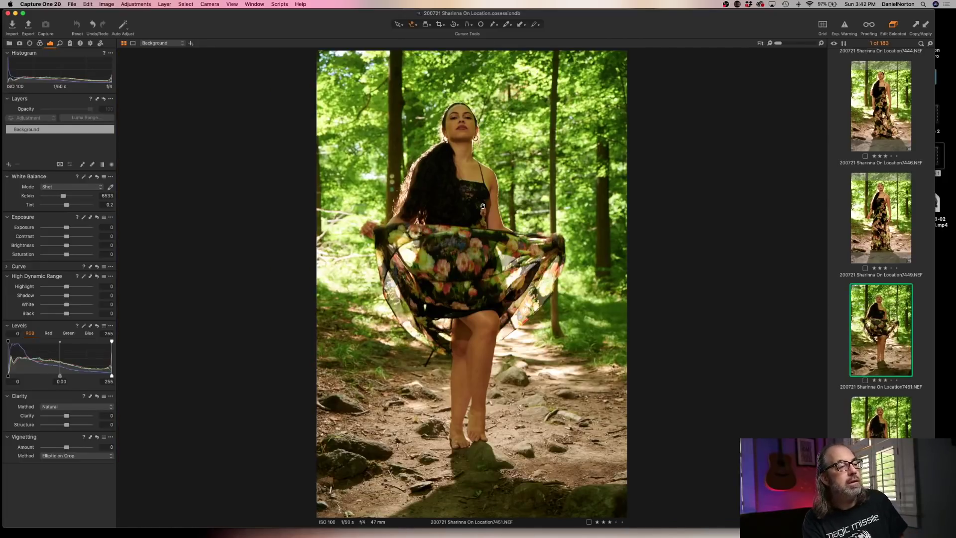
Apply the copied adjustments and crop to image 7451.
{"action": "key", "text": "super+shift+v"}
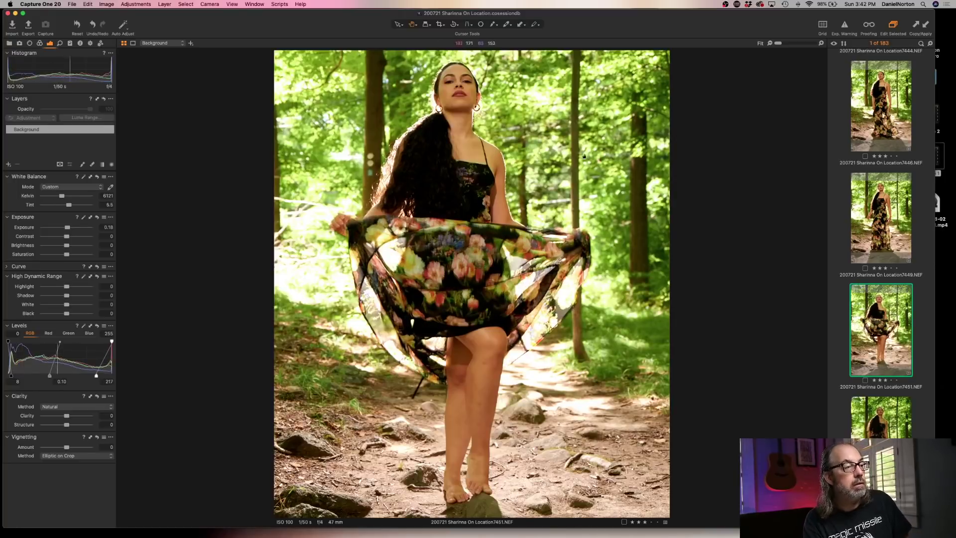
Check the face of image 7451 at 100%, and apply the copied adjustments and crop to image 7452.
{"action": "left_click", "coordinate": [461, 95]}
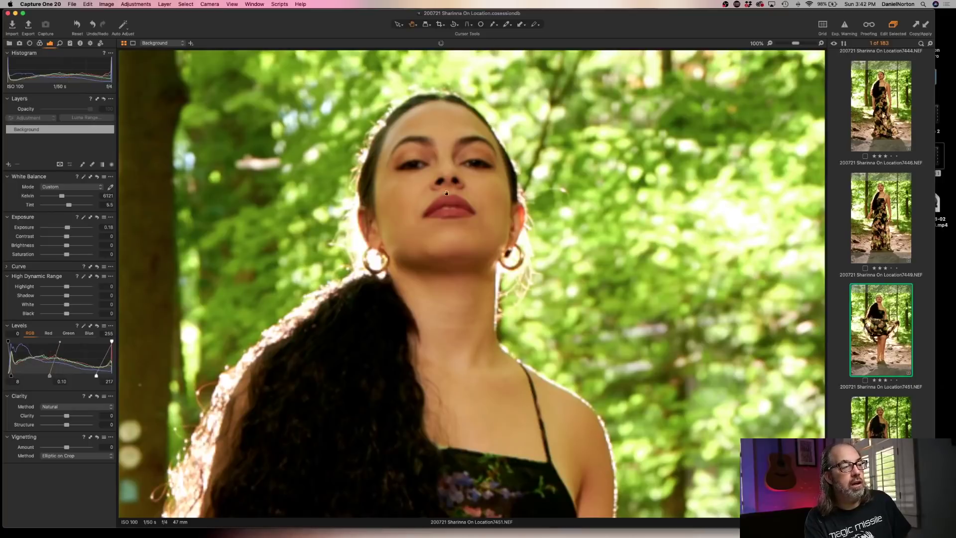
{"action": "left_click", "coordinate": [464, 209]}
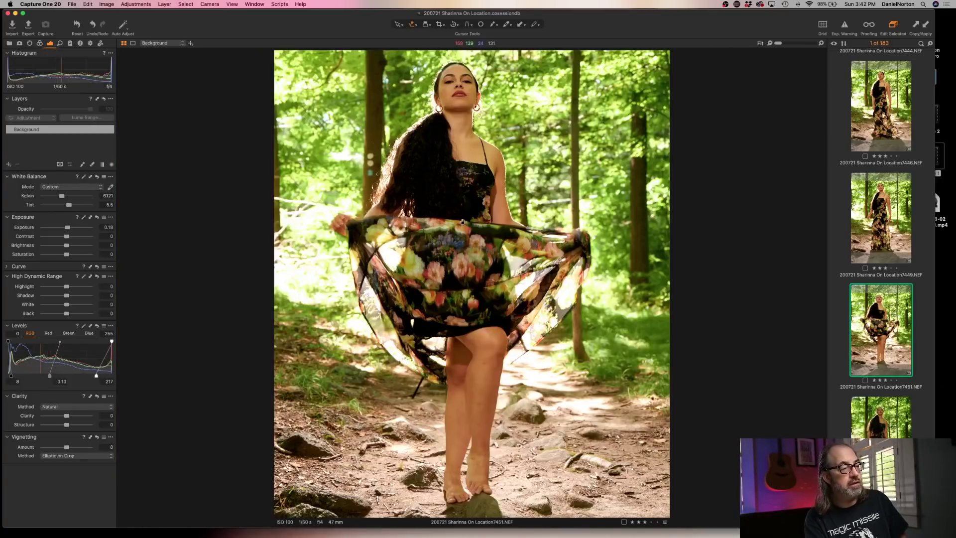
{"action": "key", "text": "Down"}
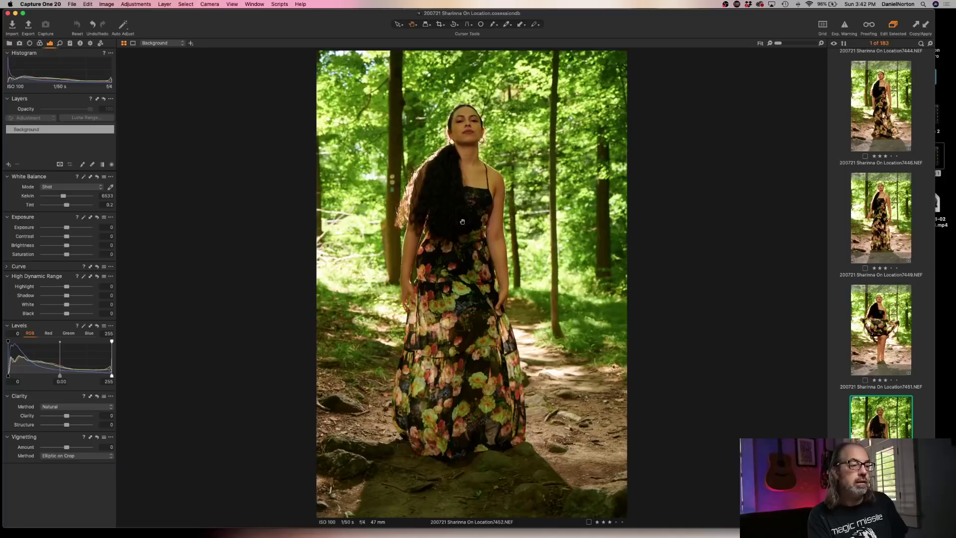
{"action": "key", "text": "super+l"}
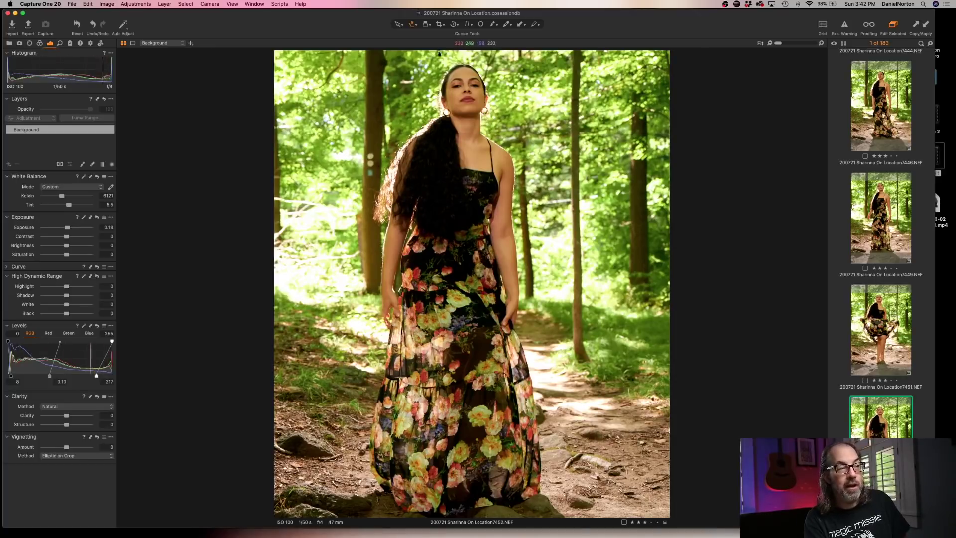
Extend the crop of image 7452 back out to the full frame.
{"action": "left_click", "coordinate": [441, 24]}
{"action": "left_click_drag", "start_coordinate": [475, 93], "coordinate": [472, 51]}
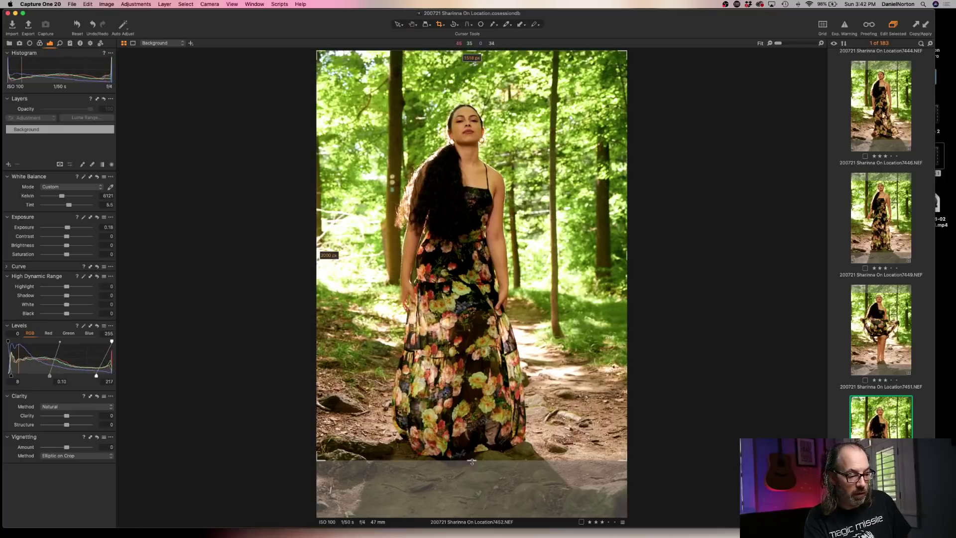
{"action": "left_click_drag", "start_coordinate": [469, 476], "coordinate": [467, 518]}
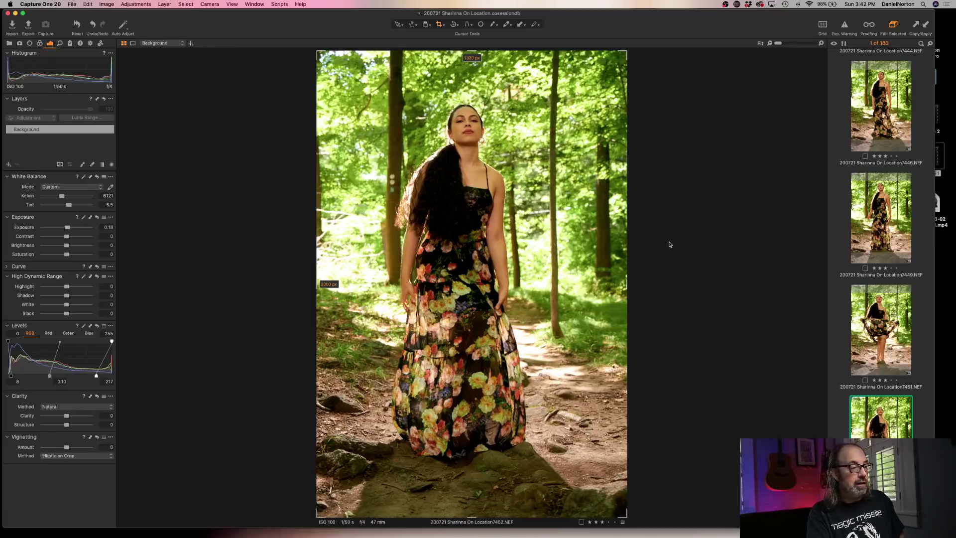
{"action": "left_click", "coordinate": [412, 25]}
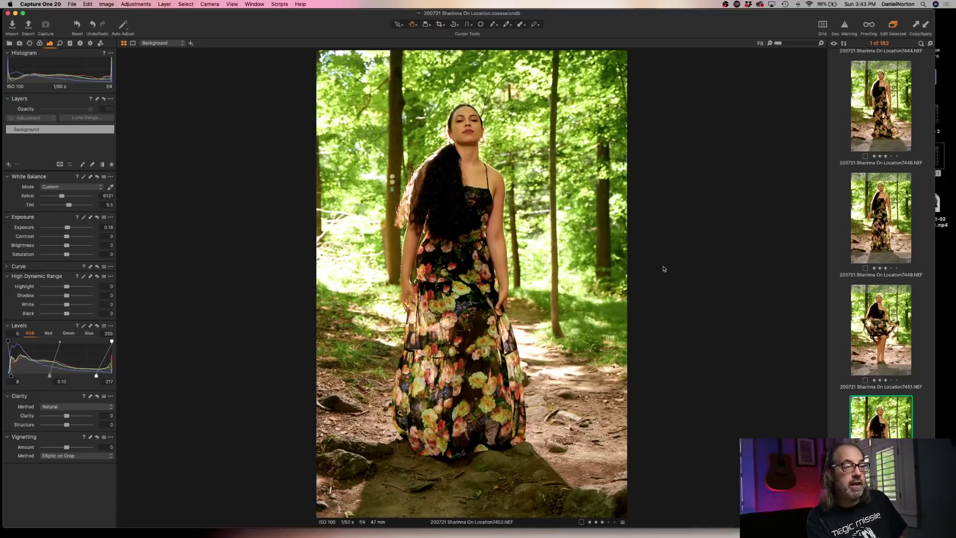
Apply the shared color and levels adjustments to images 7453 and 7454, keeping both at full frame.
{"action": "left_click", "coordinate": [886, 376]}
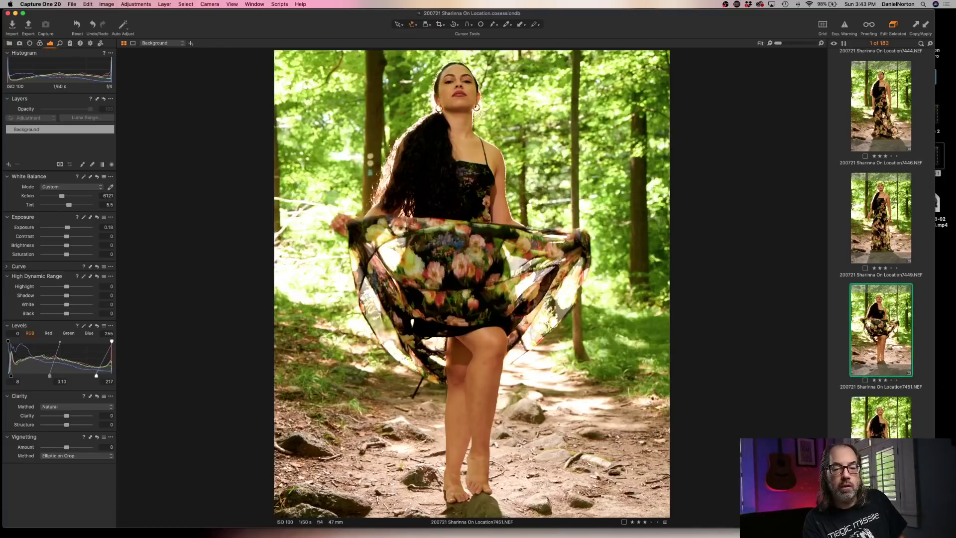
{"action": "left_click", "coordinate": [881, 417]}
{"action": "key", "text": "Down"}
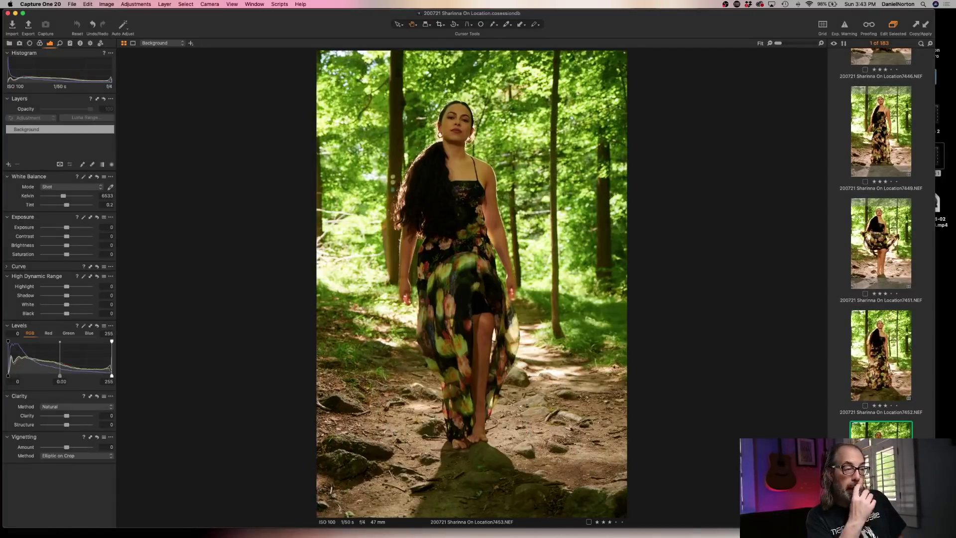
{"action": "key", "text": "super+shift+a"}
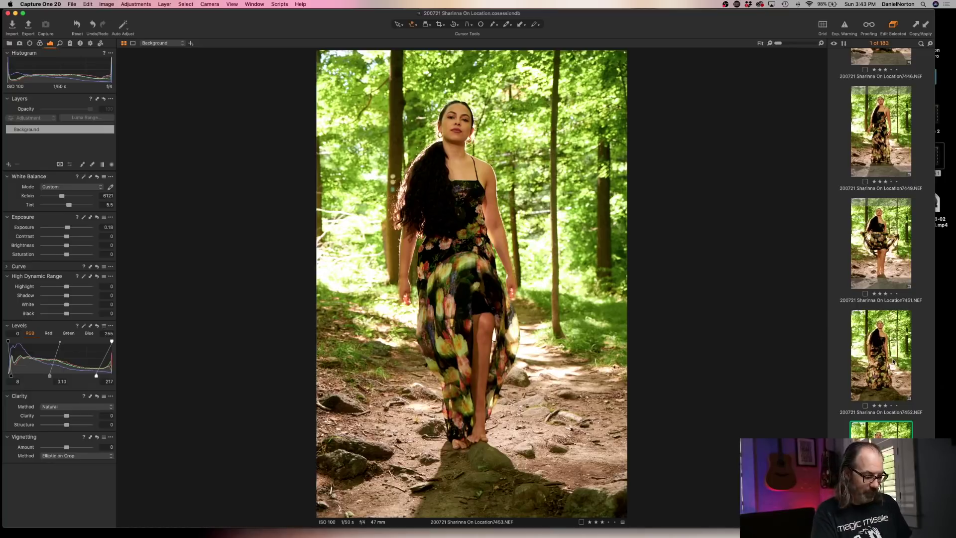
{"action": "key", "text": "Down"}
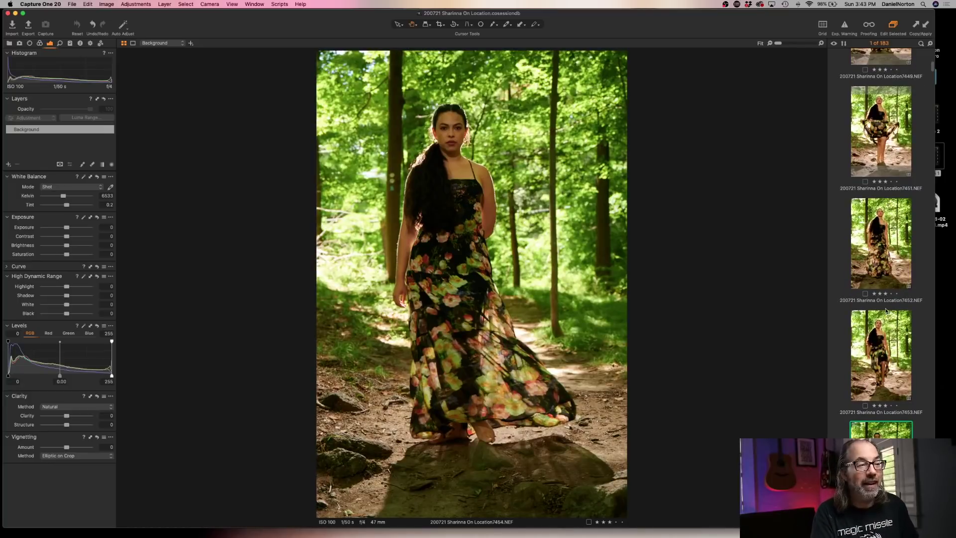
{"action": "key", "text": "super+shift+a"}
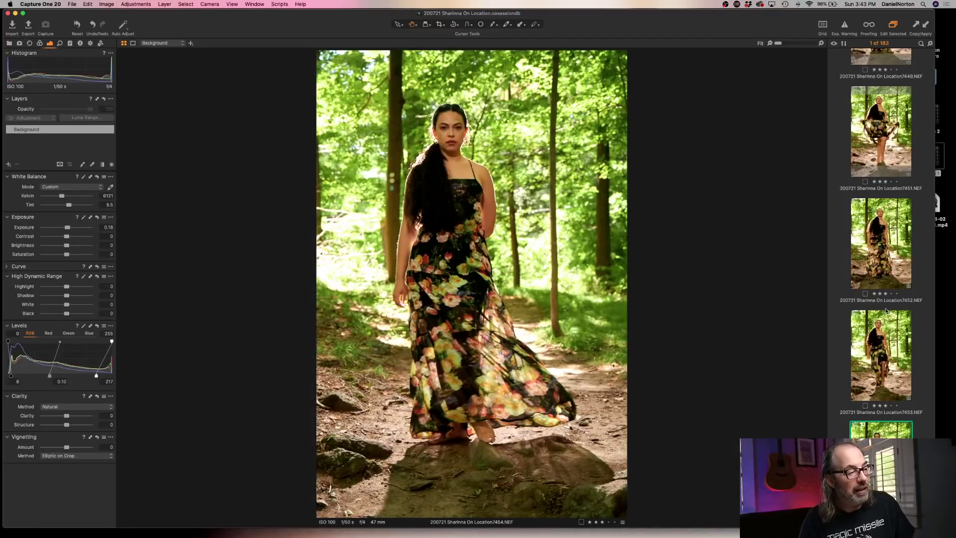
Examine the flowing dress and the face of image 7454 at 100% for sharpness and motion blur.
{"action": "left_click", "coordinate": [498, 362]}
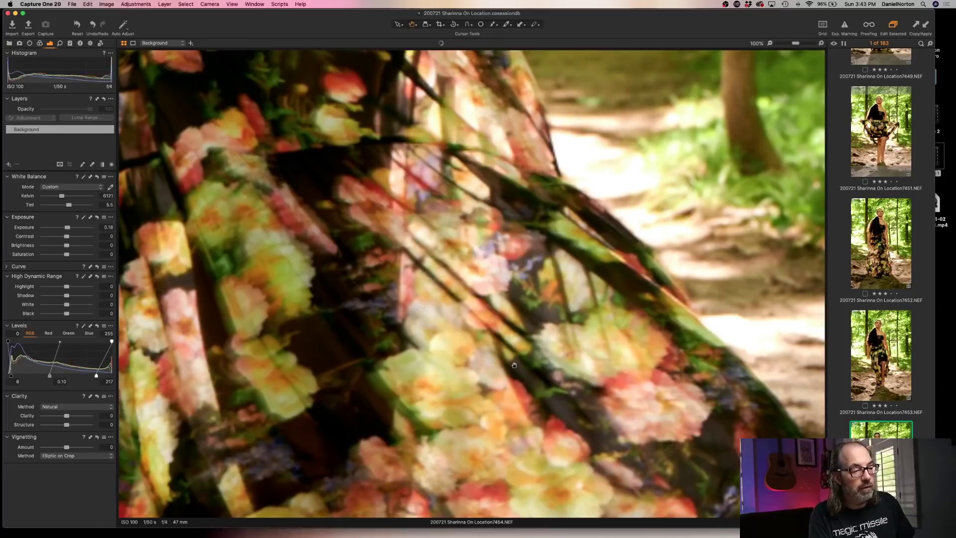
{"action": "left_click_drag", "start_coordinate": [513, 364], "coordinate": [747, 277]}
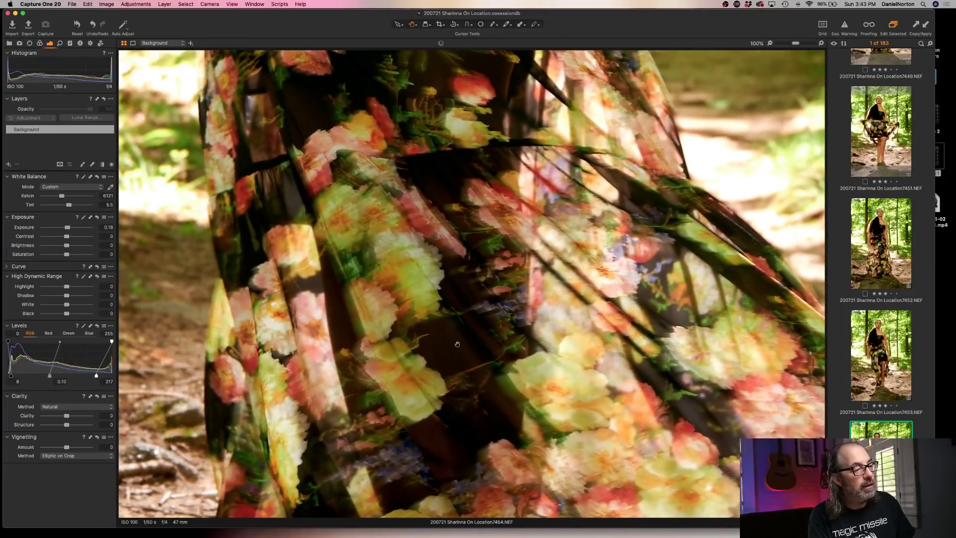
{"action": "left_click", "coordinate": [448, 127]}
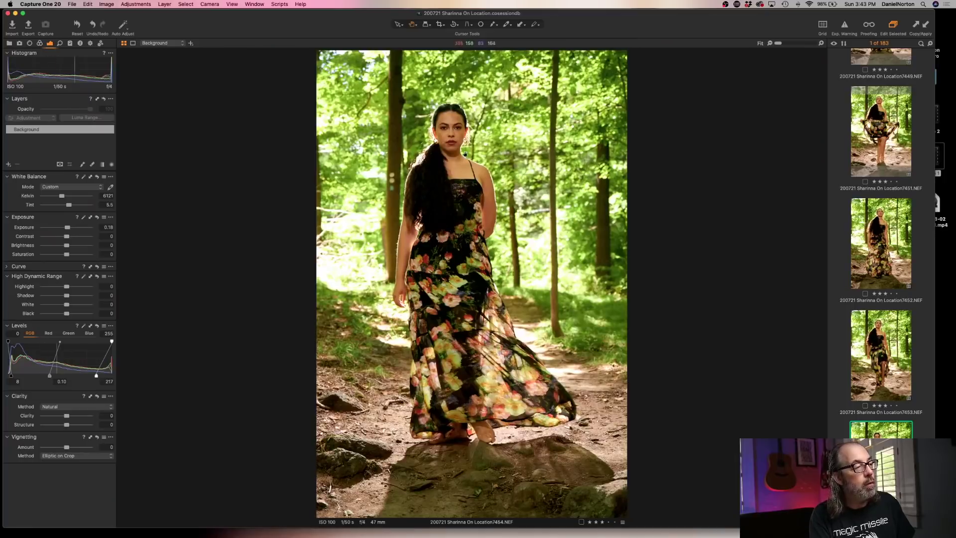
{"action": "left_click", "coordinate": [448, 127]}
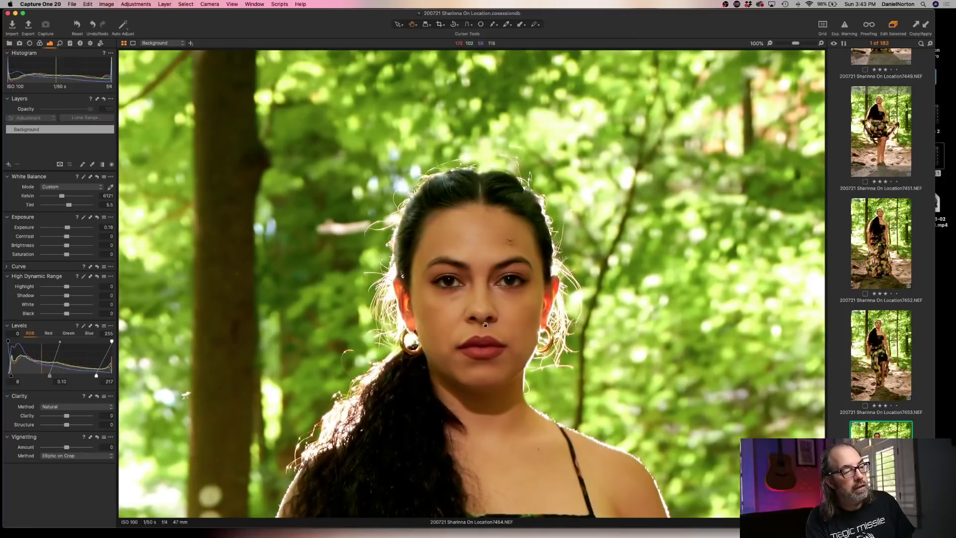
{"action": "left_click", "coordinate": [481, 320]}
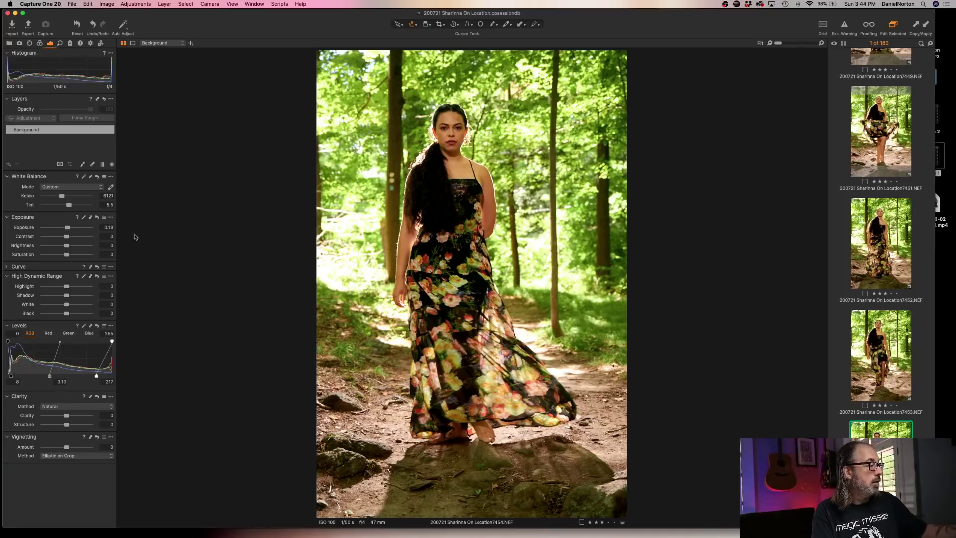
Convert image 7454 to black and white with color sensitivity set to red 42, yellow 24 and green -100.
{"action": "left_click", "coordinate": [40, 44]}
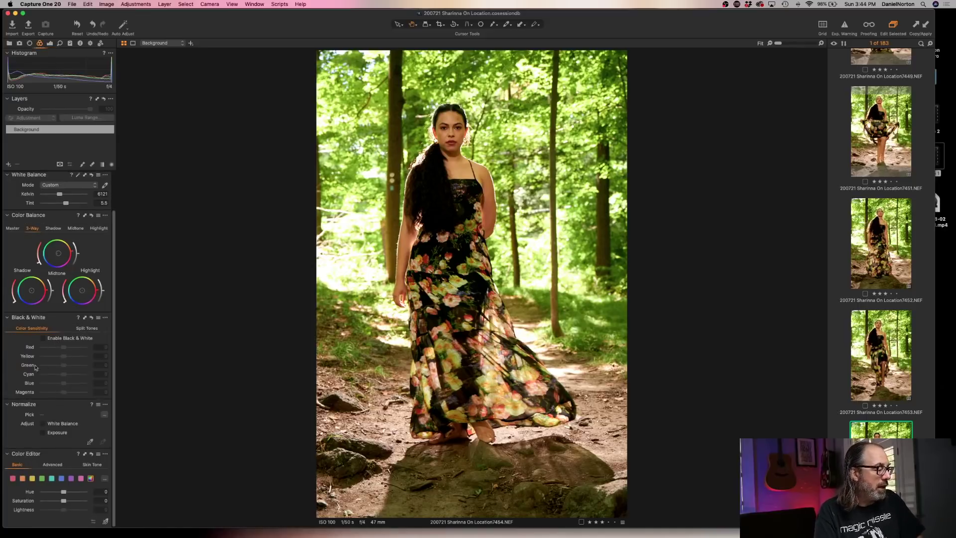
{"action": "left_click", "coordinate": [47, 340]}
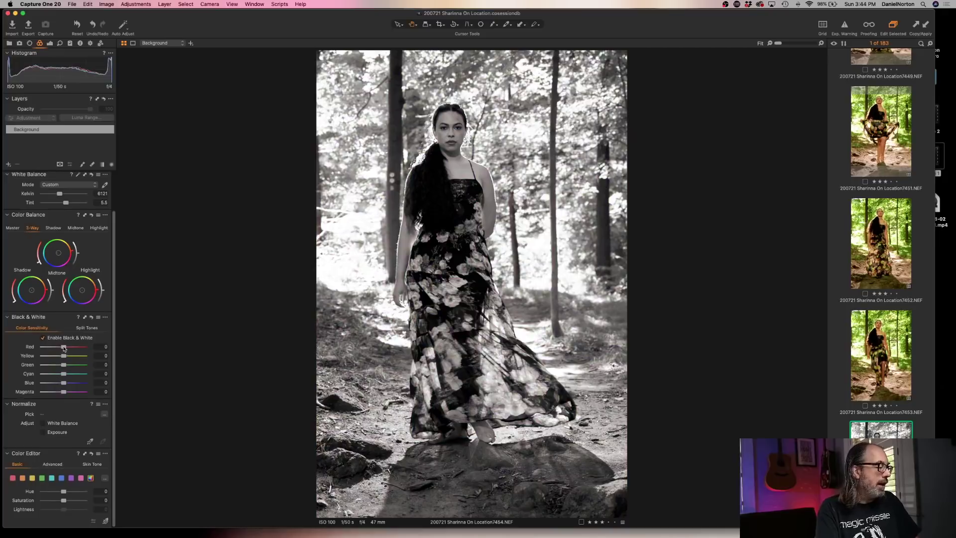
{"action": "left_click_drag", "start_coordinate": [63, 347], "coordinate": [65, 347]}
{"action": "mouse_move", "coordinate": [70, 348]}
{"action": "left_mouse_down"}
{"action": "mouse_move", "coordinate": [62, 348]}
{"action": "mouse_move", "coordinate": [82, 348]}
{"action": "mouse_move", "coordinate": [64, 348]}
{"action": "mouse_move", "coordinate": [75, 348]}
{"action": "mouse_move", "coordinate": [68, 357]}
{"action": "left_mouse_up"}
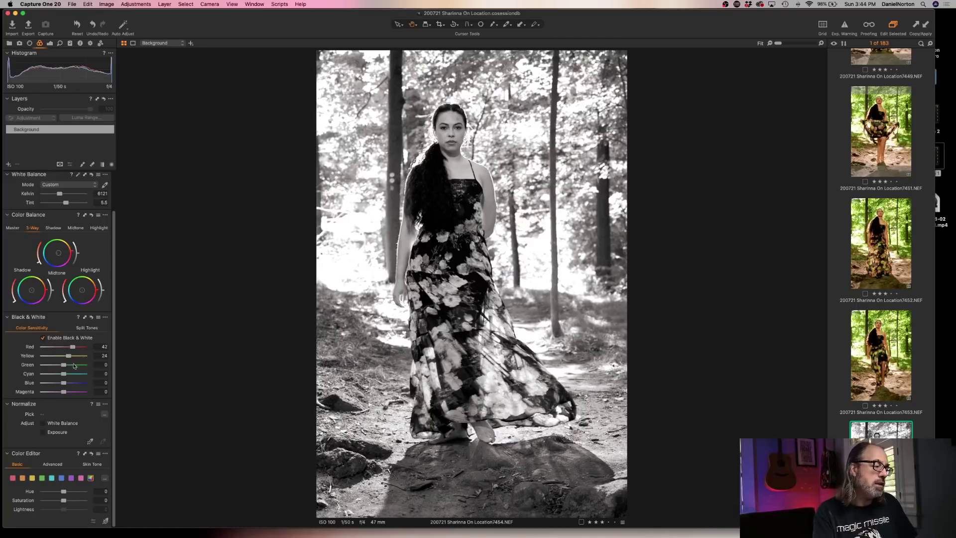
{"action": "left_click_drag", "start_coordinate": [63, 367], "coordinate": [43, 367]}
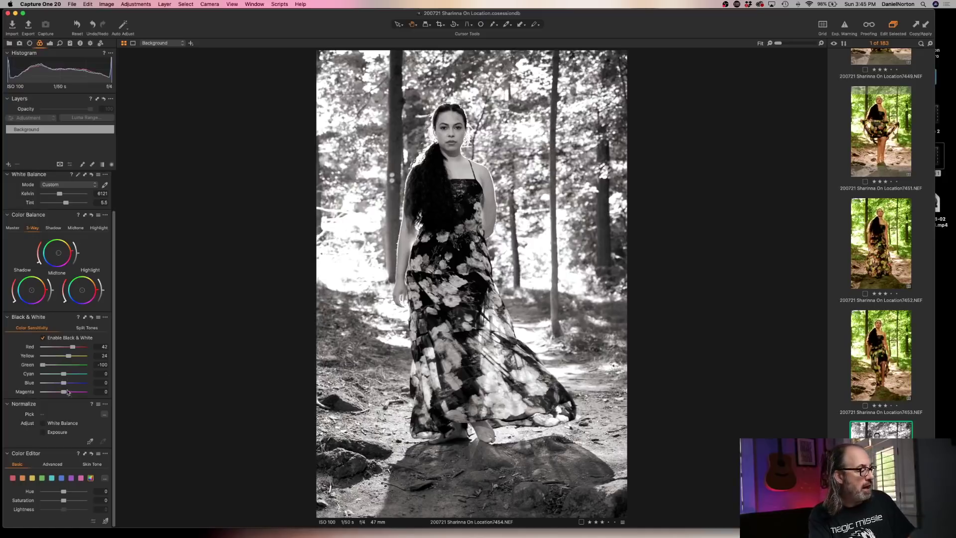
Try a lower blue sensitivity and magenta at -100 in the black-and-white conversion, and reset both to 0.
{"action": "left_click_drag", "start_coordinate": [64, 375], "coordinate": [111, 383]}
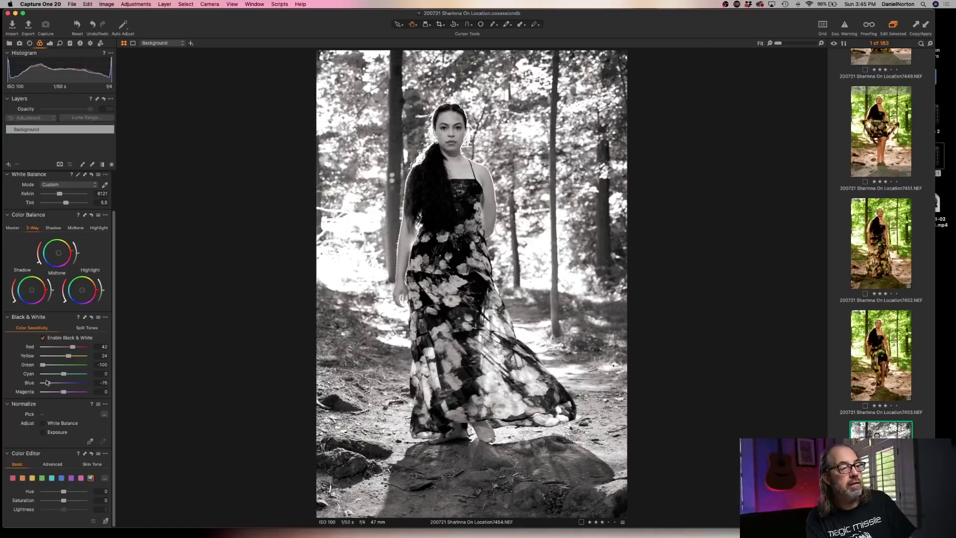
{"action": "double_click", "coordinate": [57, 384]}
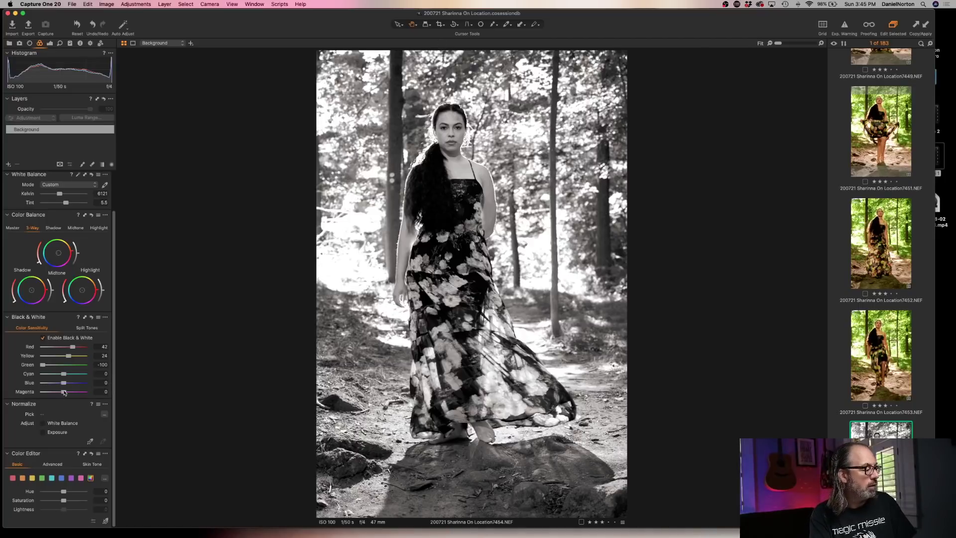
{"action": "left_click_drag", "start_coordinate": [63, 391], "coordinate": [20, 392]}
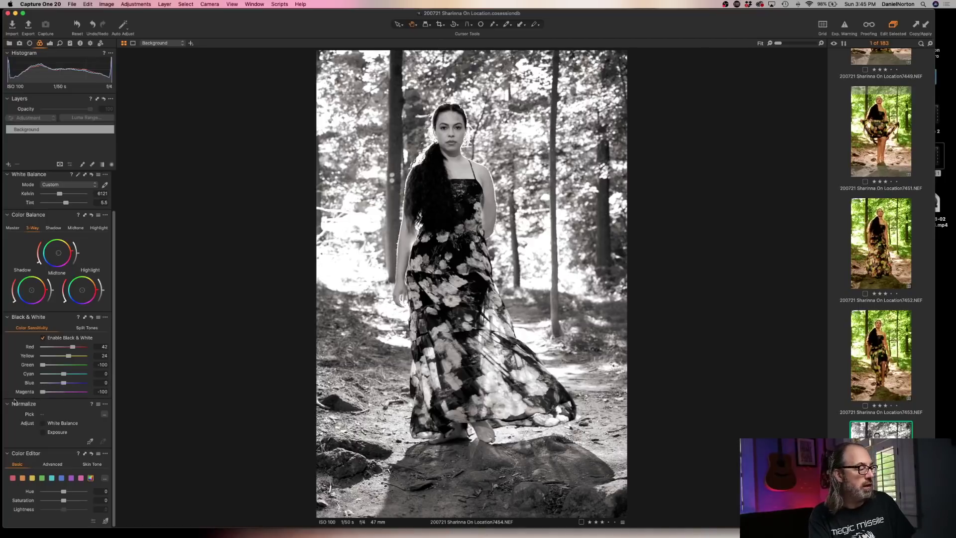
{"action": "double_click", "coordinate": [43, 392]}
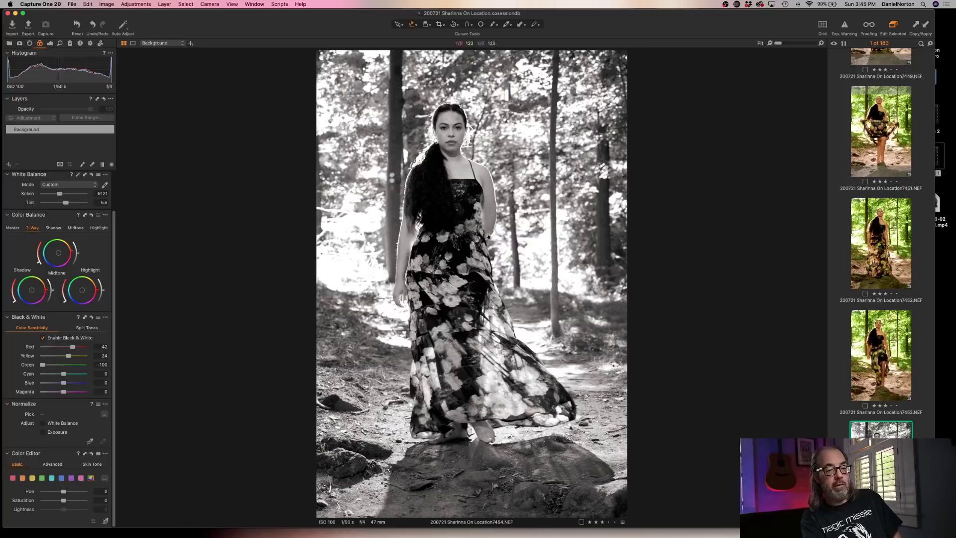
Examine the face of image 7454 in black and white at 100%, and compare the conversion with the color version.
{"action": "left_click", "coordinate": [451, 123]}
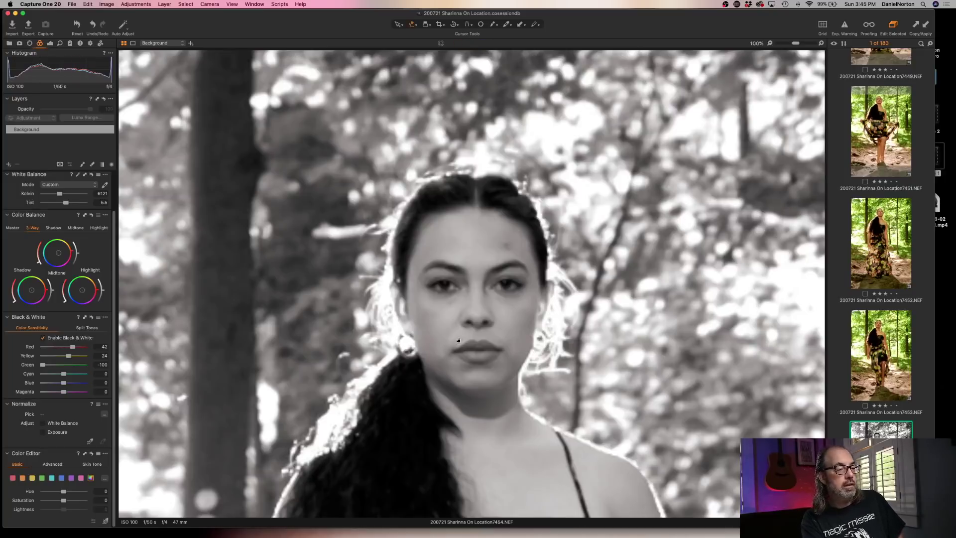
{"action": "left_click", "coordinate": [478, 340]}
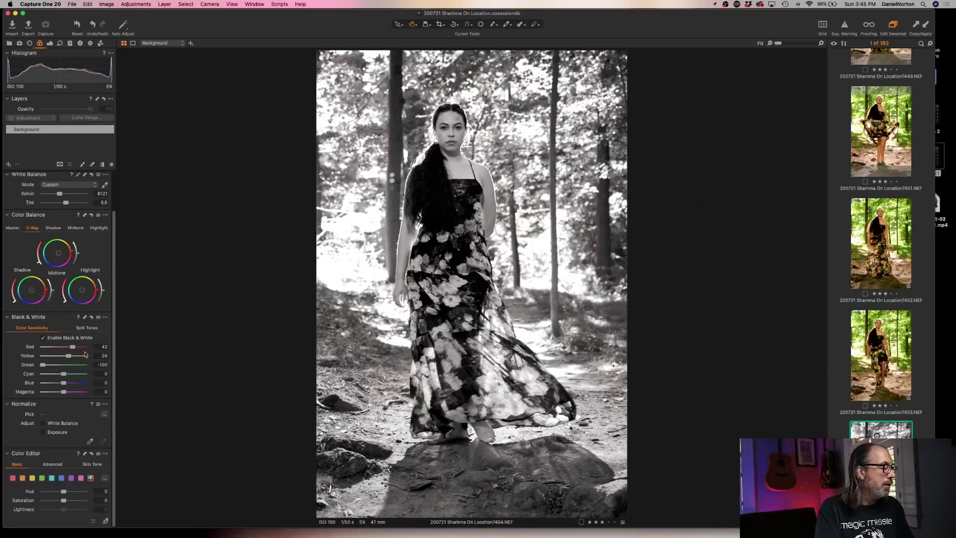
{"action": "left_click", "coordinate": [43, 339]}
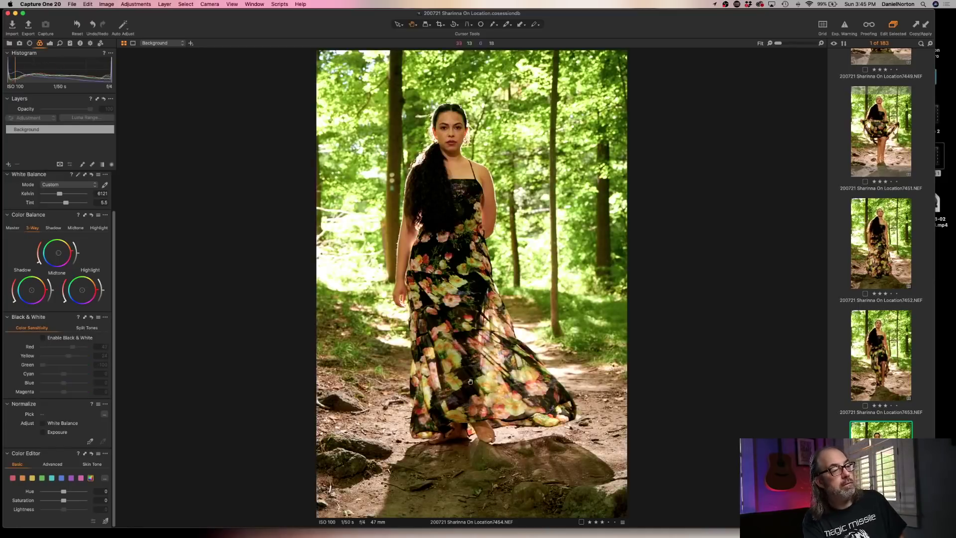
{"action": "left_click", "coordinate": [98, 344]}
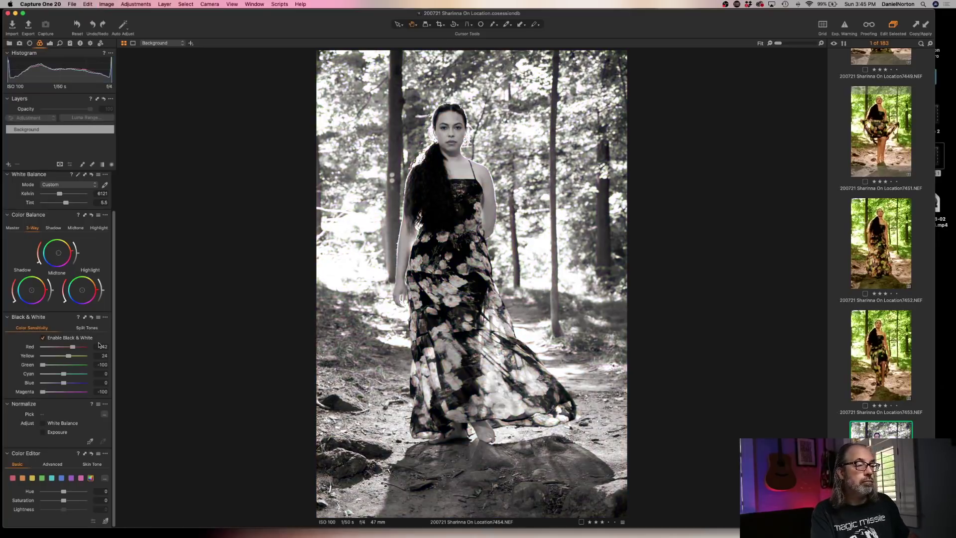
Undo and reset the black-and-white sensitivity changes on image 7454, and return the image to color.
{"action": "key", "text": "super+z"}
{"action": "key", "text": "super+z"}
{"action": "key", "text": "super+z"}
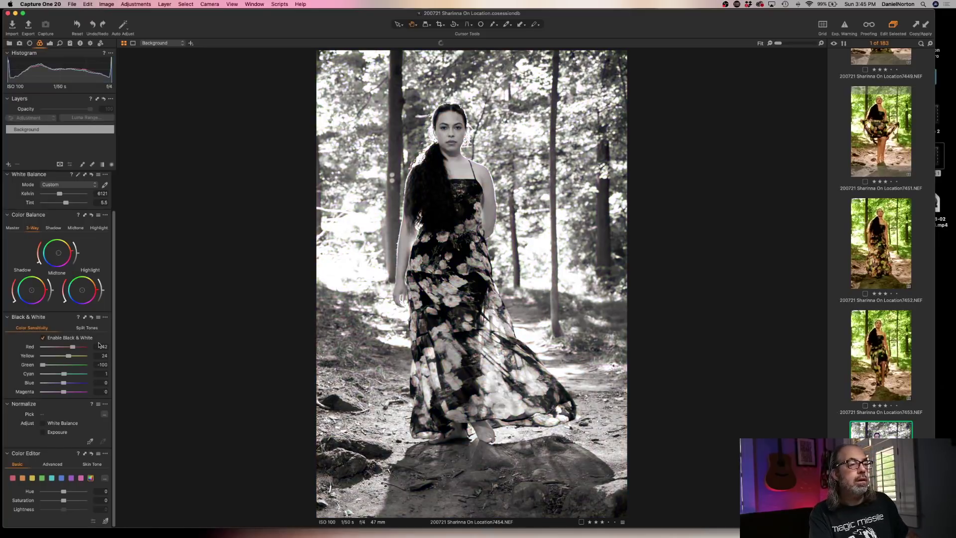
{"action": "key", "text": "super+z"}
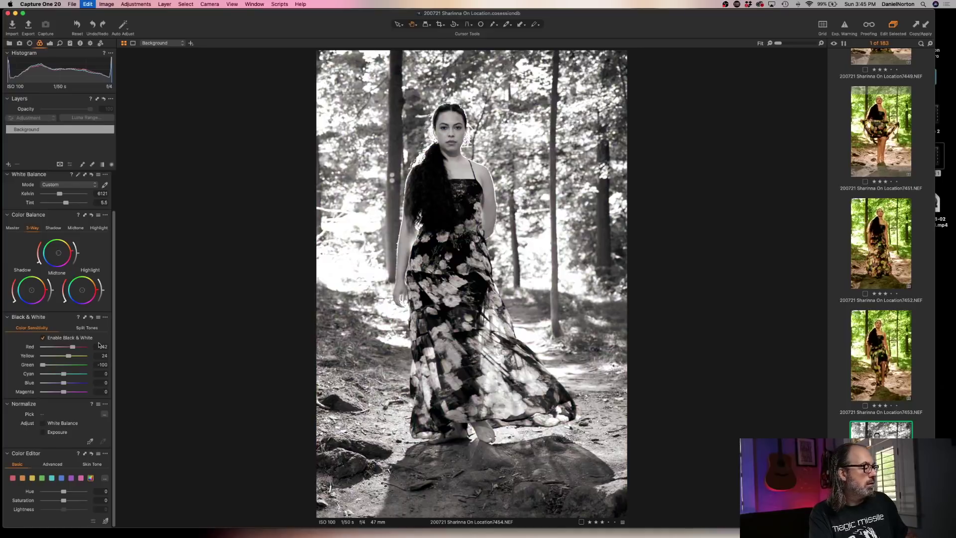
{"action": "key", "text": "super+z"}
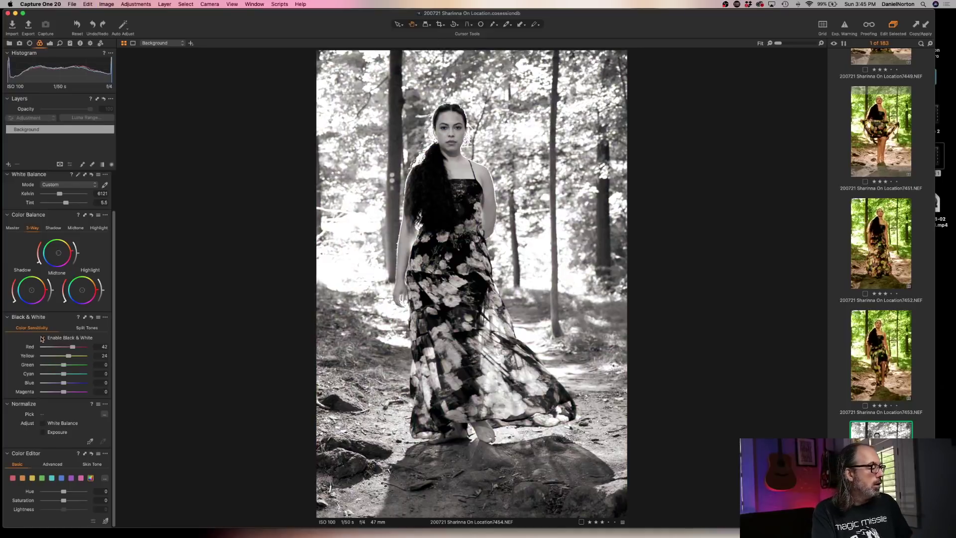
{"action": "key", "text": "super+z"}
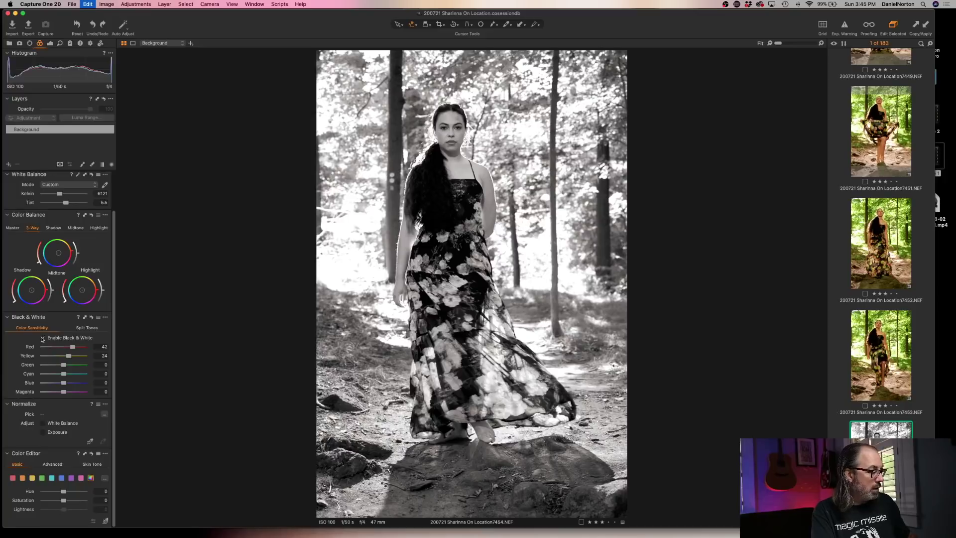
{"action": "double_click", "coordinate": [72, 347]}
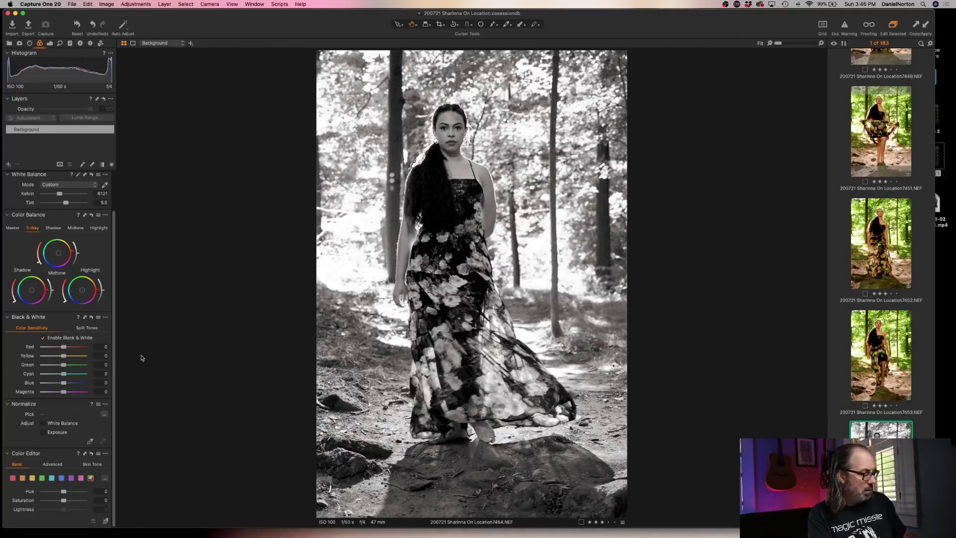
{"action": "left_click", "coordinate": [42, 337]}
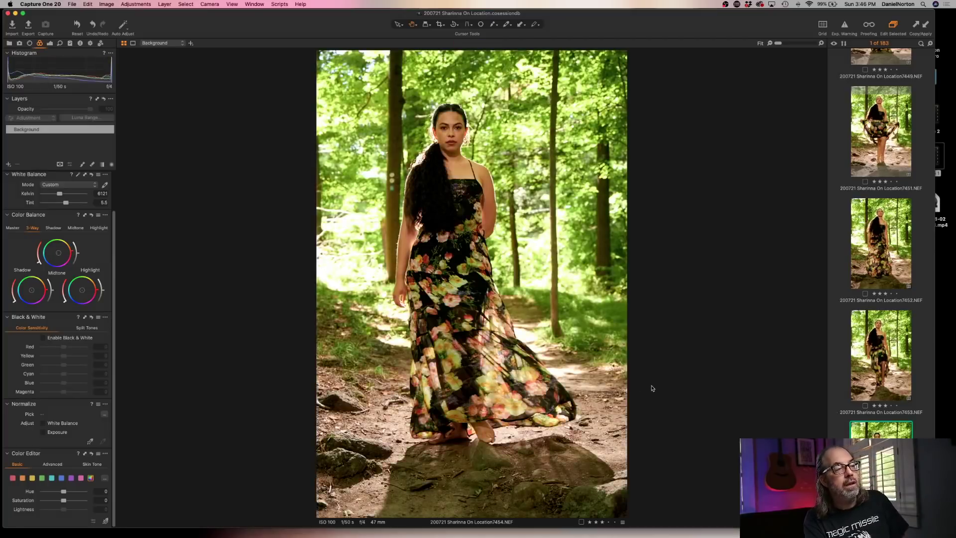
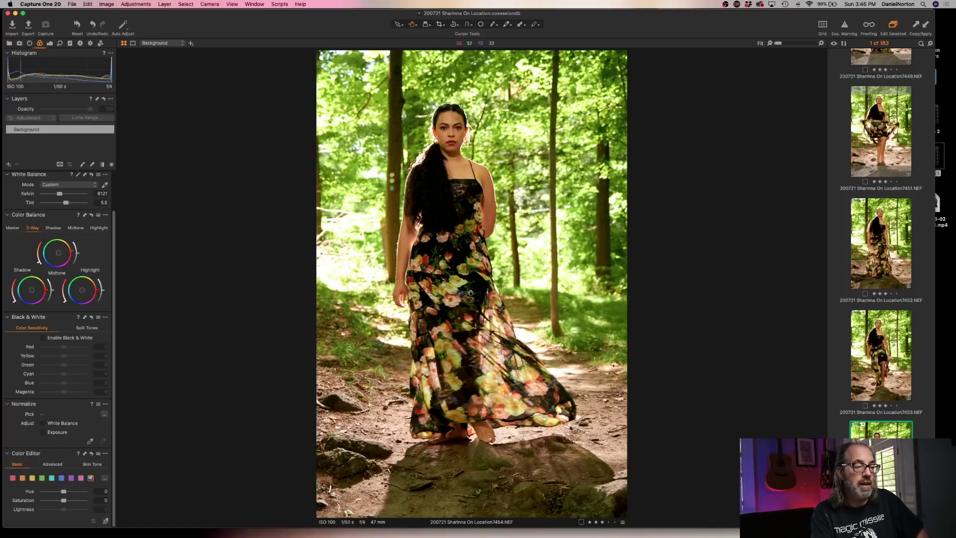
Add a clone layer to image 7454 and clone clean bark over the white marks on the tree trunk beside the model.
{"action": "left_click", "coordinate": [451, 287]}
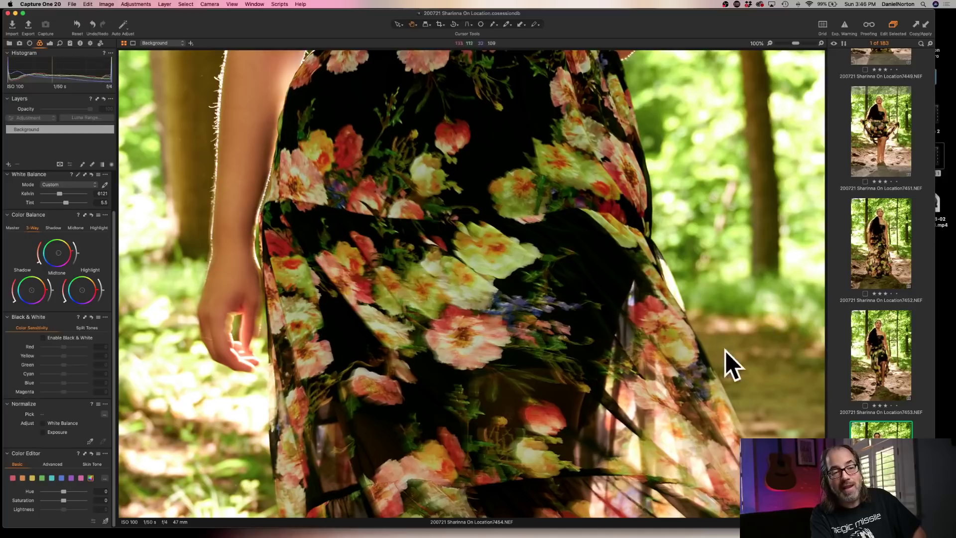
{"action": "left_click", "coordinate": [519, 256]}
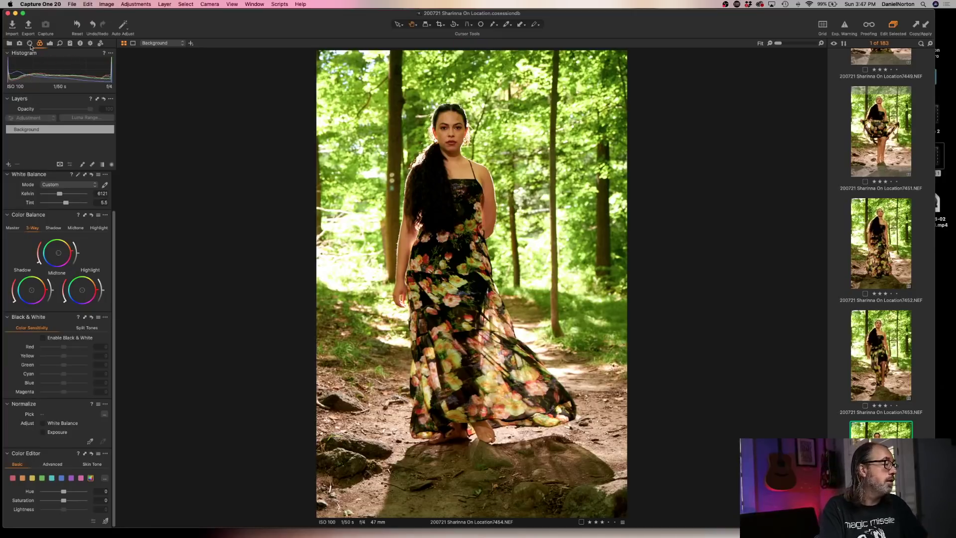
{"action": "left_click", "coordinate": [9, 165]}
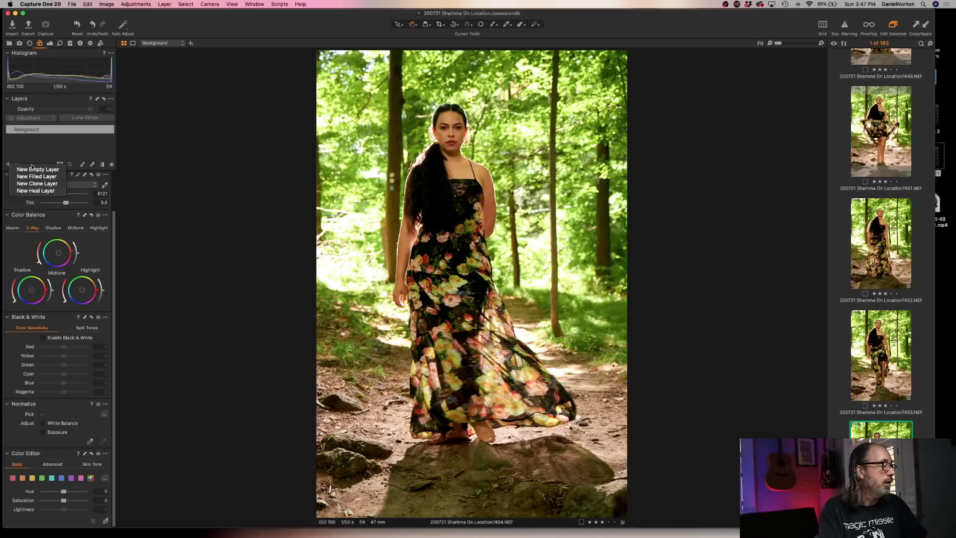
{"action": "left_click", "coordinate": [43, 184]}
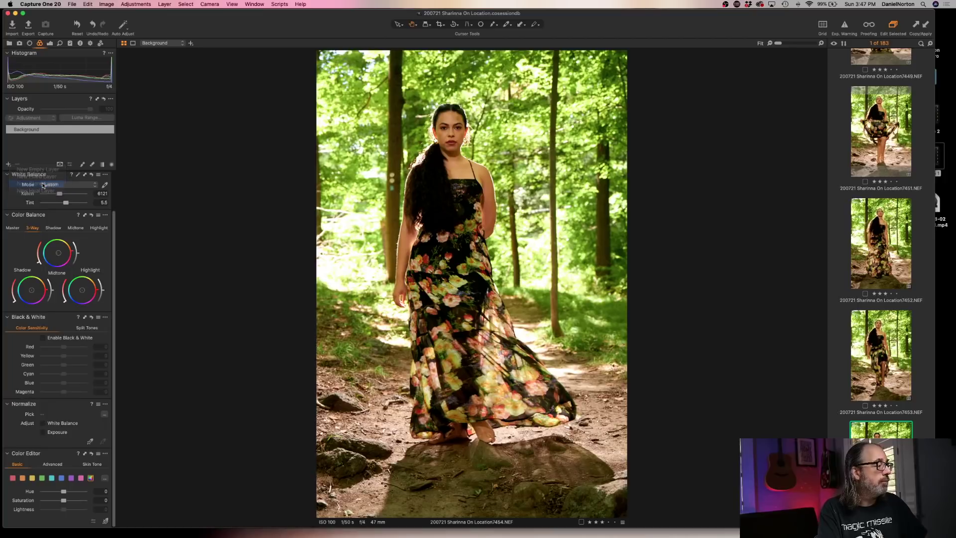
{"action": "left_click", "coordinate": [499, 27]}
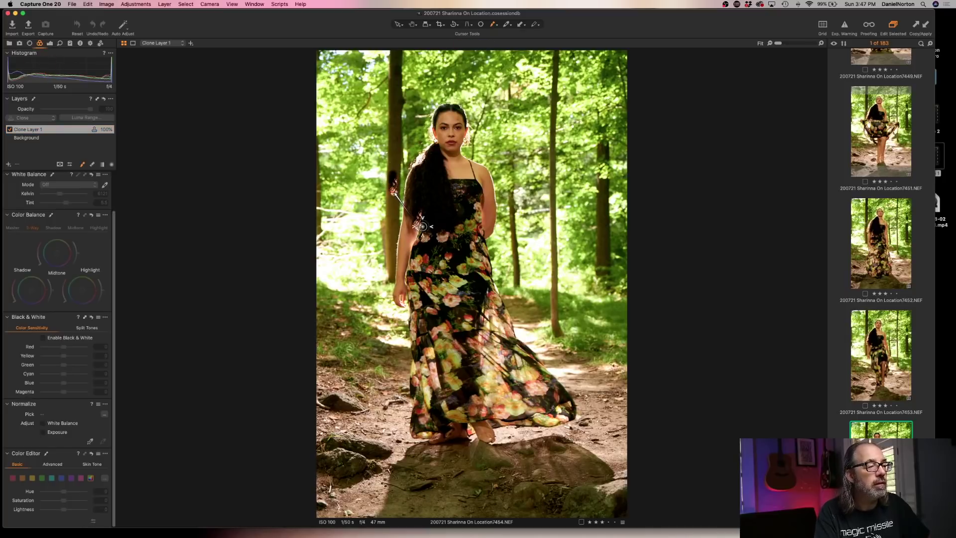
{"action": "left_click", "coordinate": [422, 227]}
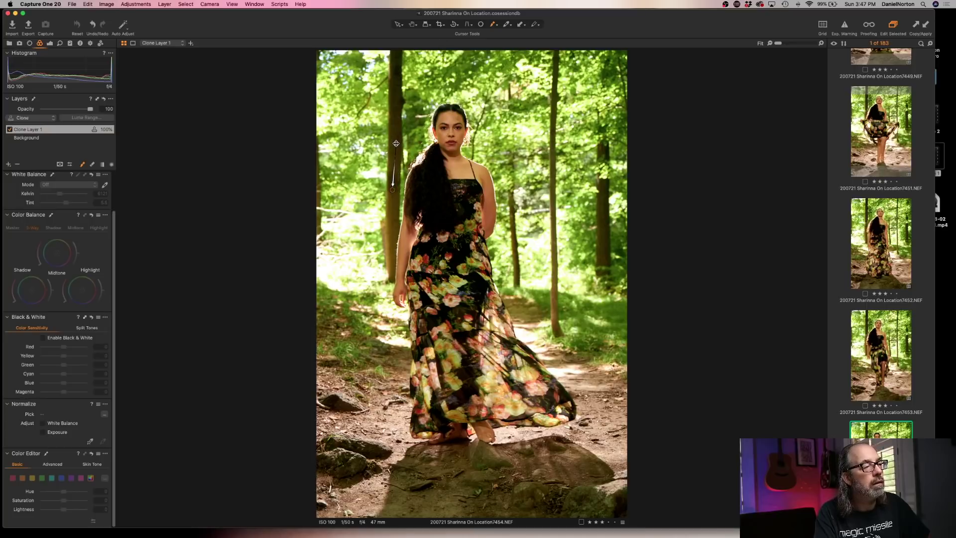
{"action": "left_click", "coordinate": [395, 143]}
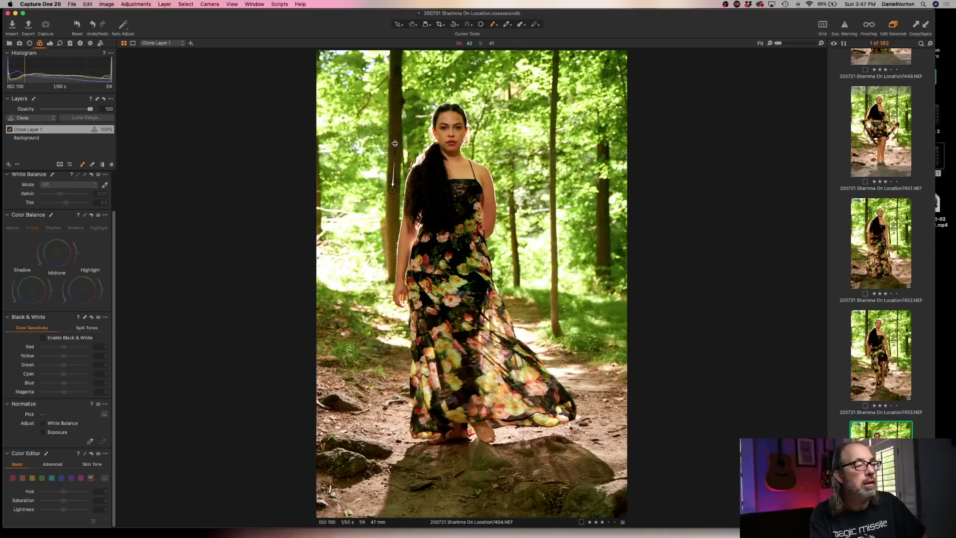
{"action": "left_click", "coordinate": [395, 144]}
{"action": "left_click_drag", "start_coordinate": [395, 143], "coordinate": [393, 220]}
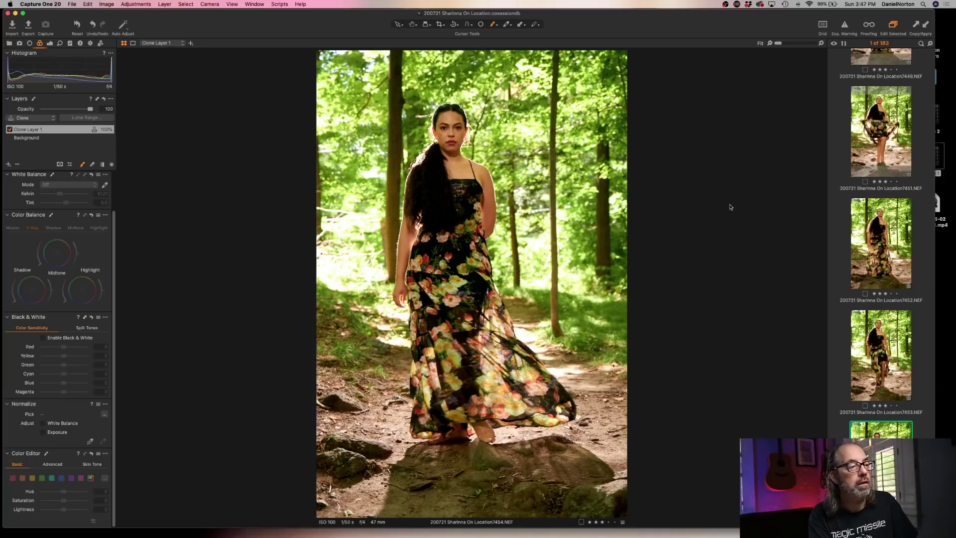
Return to the background layer and apply the copied adjustments to images 7455 and 7456.
{"action": "left_click", "coordinate": [26, 138]}
{"action": "scroll", "coordinate": [876, 424], "scroll_direction": "down", "scroll_amount": 5}
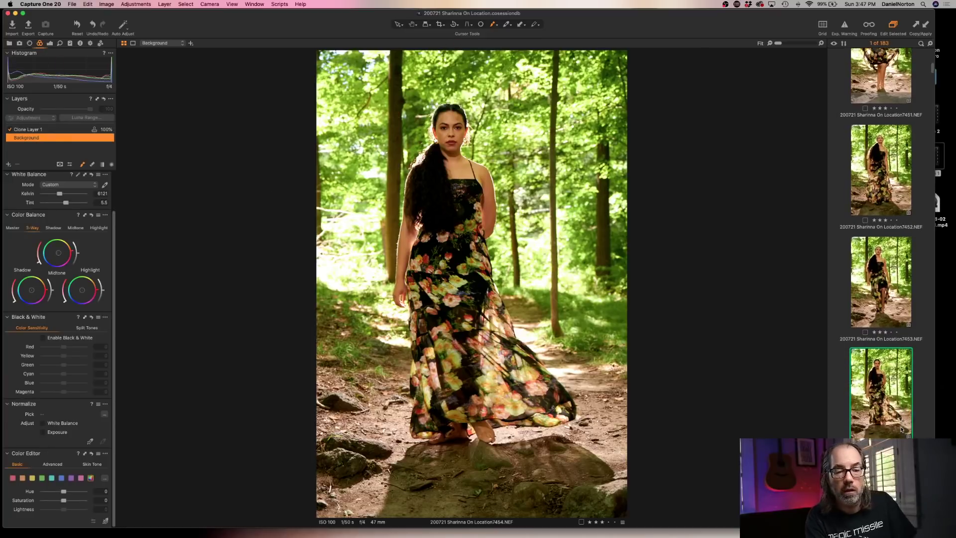
{"action": "left_click", "coordinate": [875, 424]}
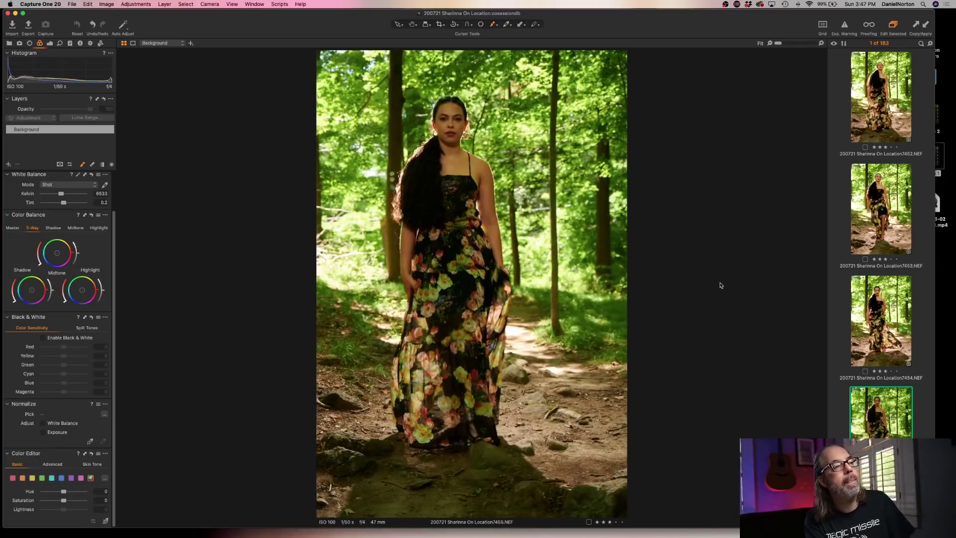
{"action": "key", "text": "super+shift+v"}
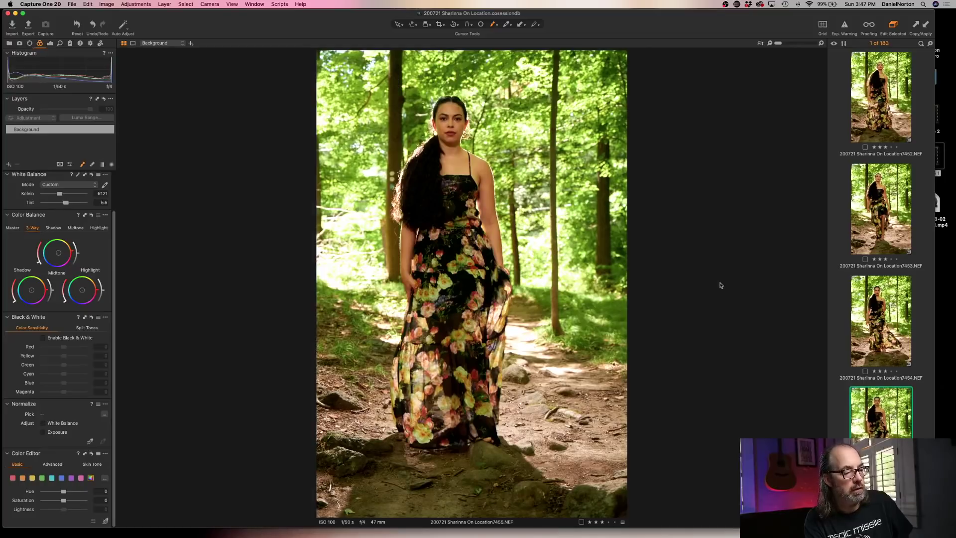
{"action": "key", "text": "Right"}
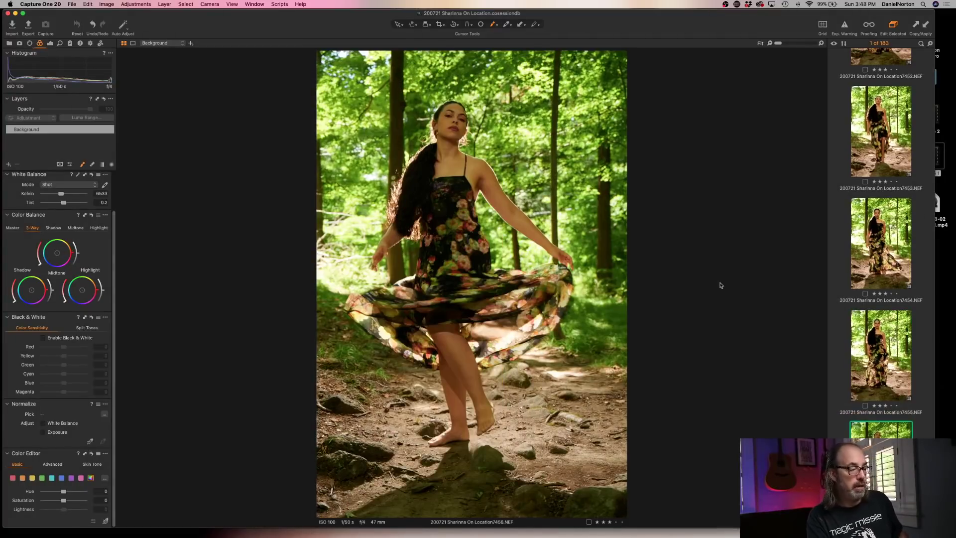
{"action": "key", "text": "super+shift+v"}
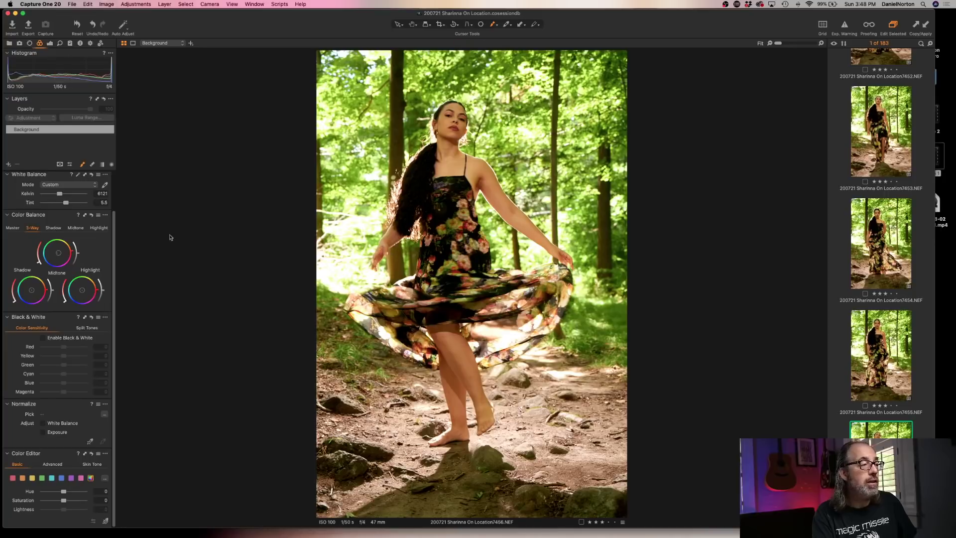
Examine the hands, arms and flowing dress in image 7456 at 100%.
{"action": "key", "text": "h"}
{"action": "left_click", "coordinate": [379, 251]}
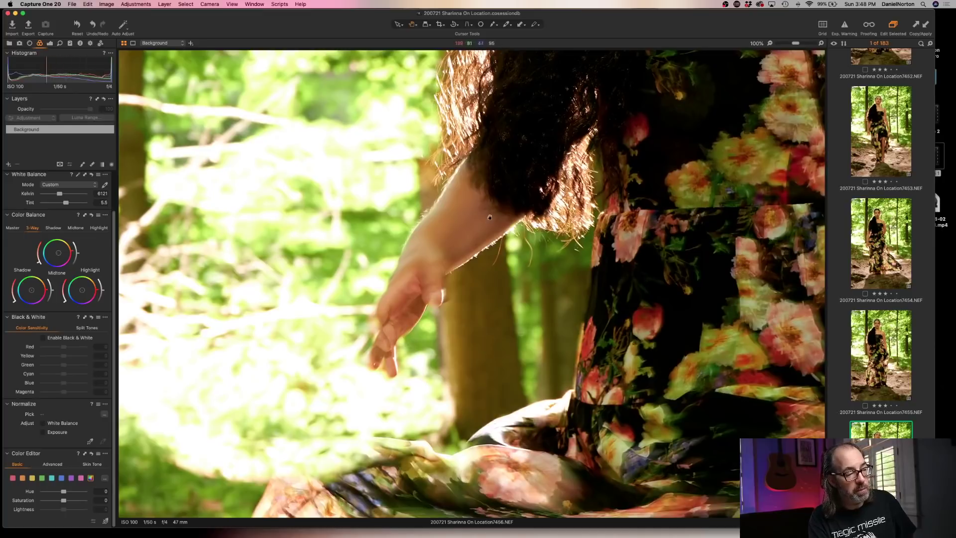
{"action": "left_click_drag", "start_coordinate": [683, 235], "coordinate": [256, 234]}
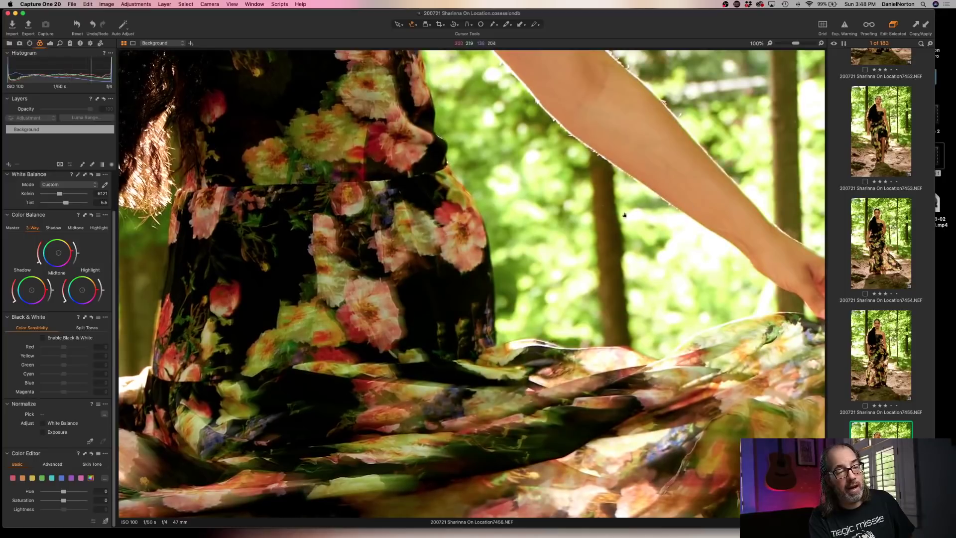
{"action": "left_click_drag", "start_coordinate": [625, 215], "coordinate": [475, 294]}
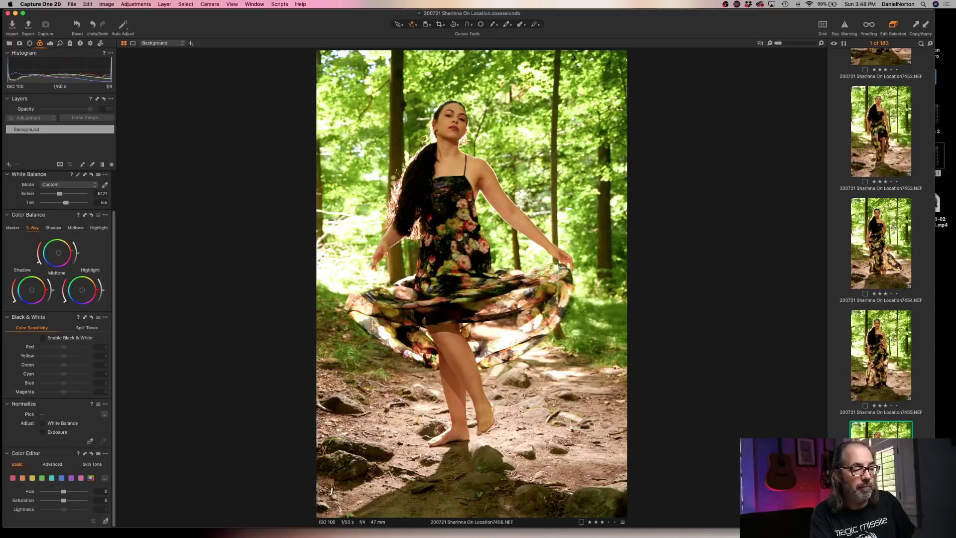
Apply the copied adjustments to image 7457, and delete images 7457 and 7458 from the shoot.
{"action": "scroll", "coordinate": [858, 350], "scroll_direction": "down", "scroll_amount": 5}
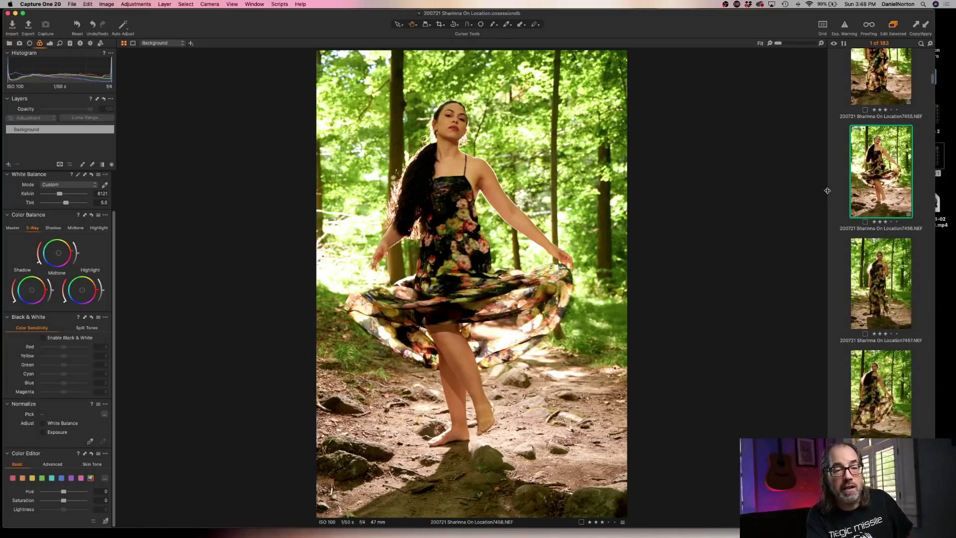
{"action": "left_click", "coordinate": [839, 196]}
{"action": "left_click", "coordinate": [870, 204]}
{"action": "left_click", "coordinate": [874, 273]}
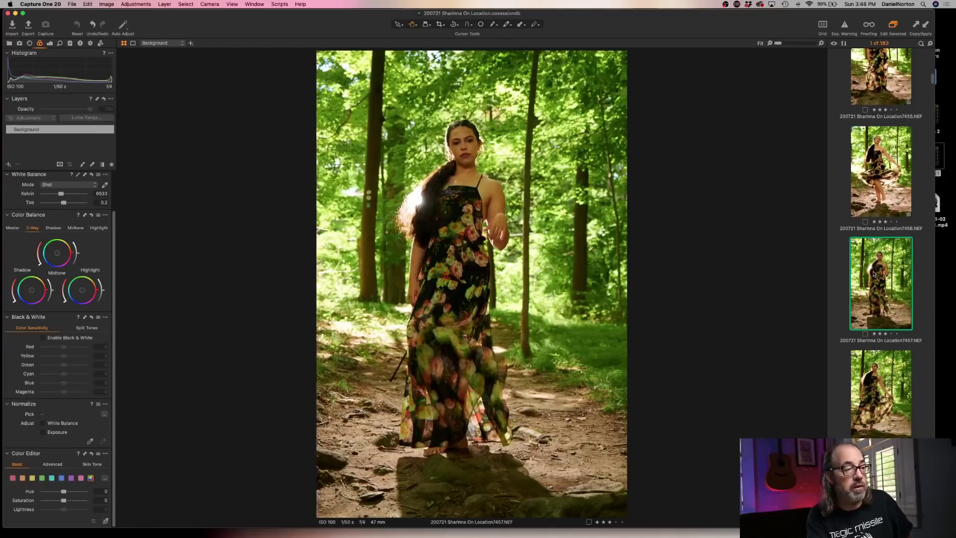
{"action": "key", "text": "super+shift+v"}
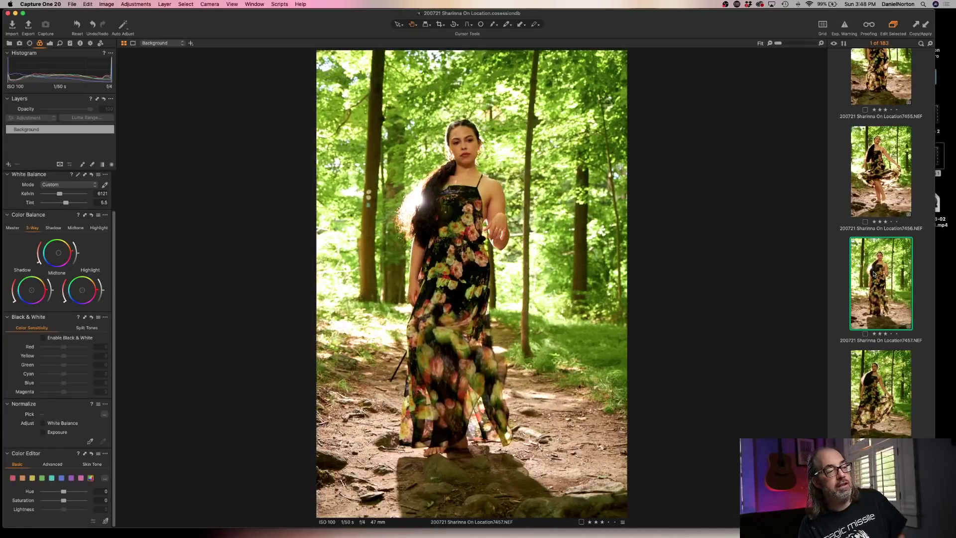
{"action": "key", "text": "super+BackSpace"}
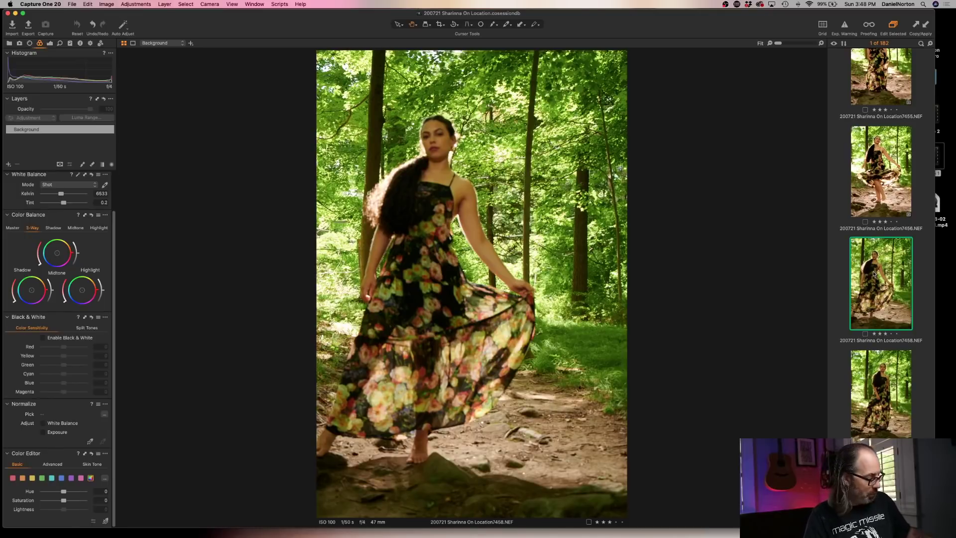
{"action": "key", "text": "super+BackSpace"}
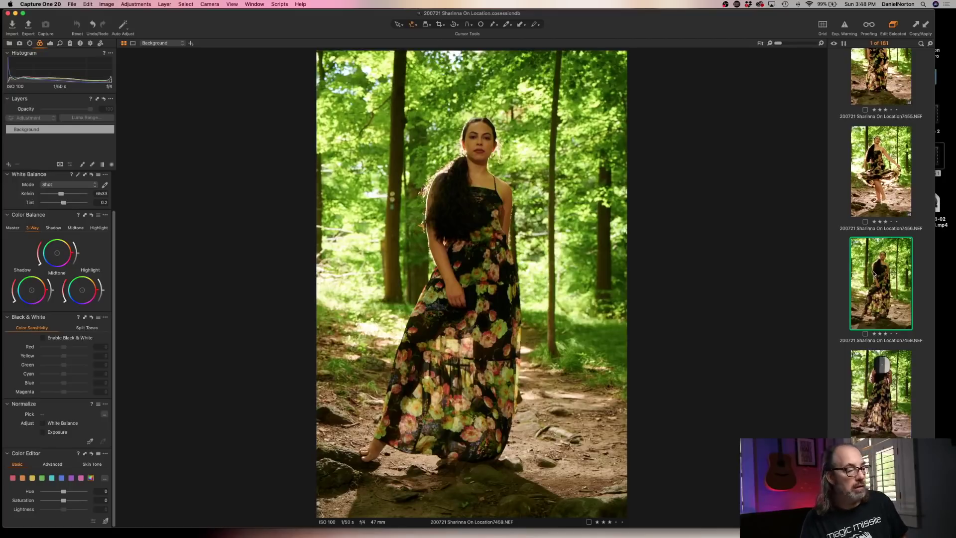
Apply the copied adjustments to image 7459 and check the model's face for sharpness at 100%.
{"action": "key", "text": "super+shift+a"}
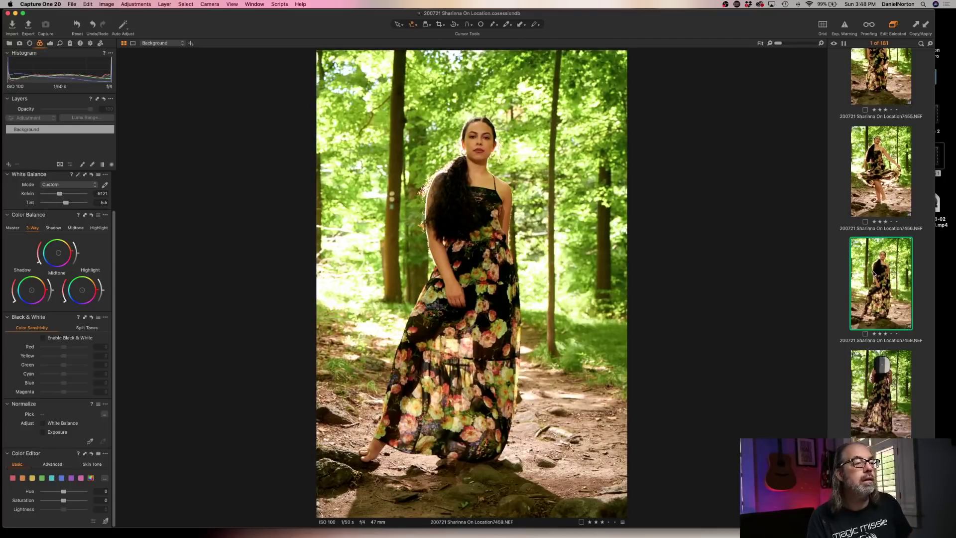
{"action": "left_click", "coordinate": [480, 140]}
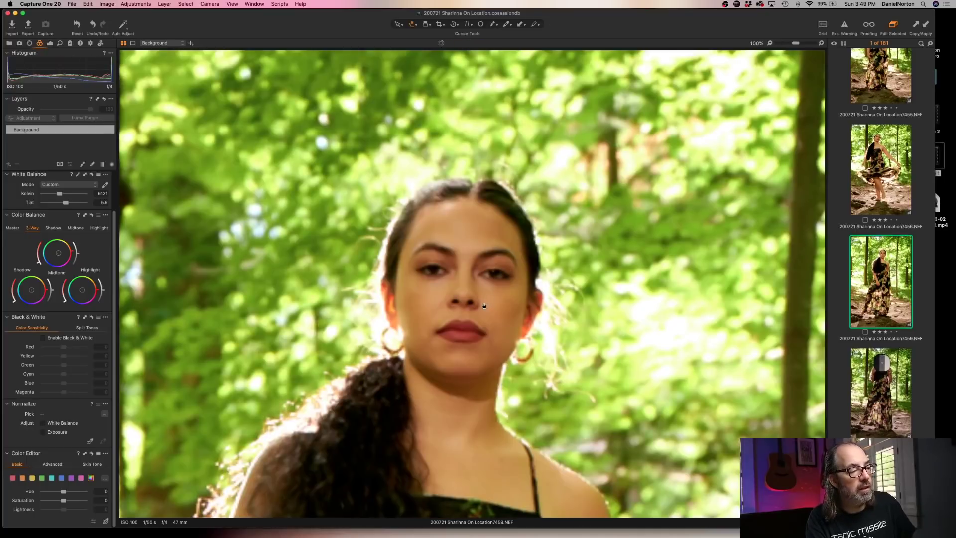
{"action": "left_click_drag", "start_coordinate": [484, 305], "coordinate": [530, 242]}
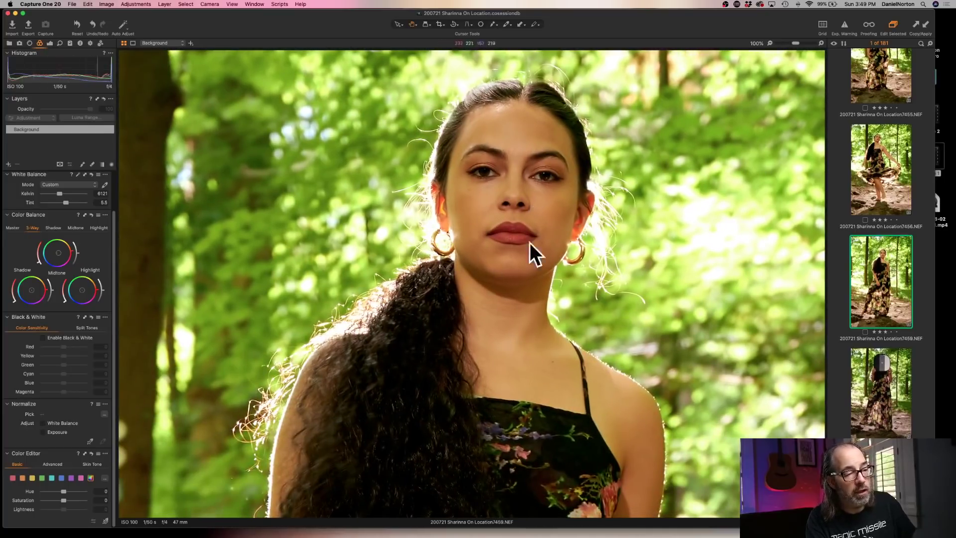
{"action": "left_click", "coordinate": [528, 216]}
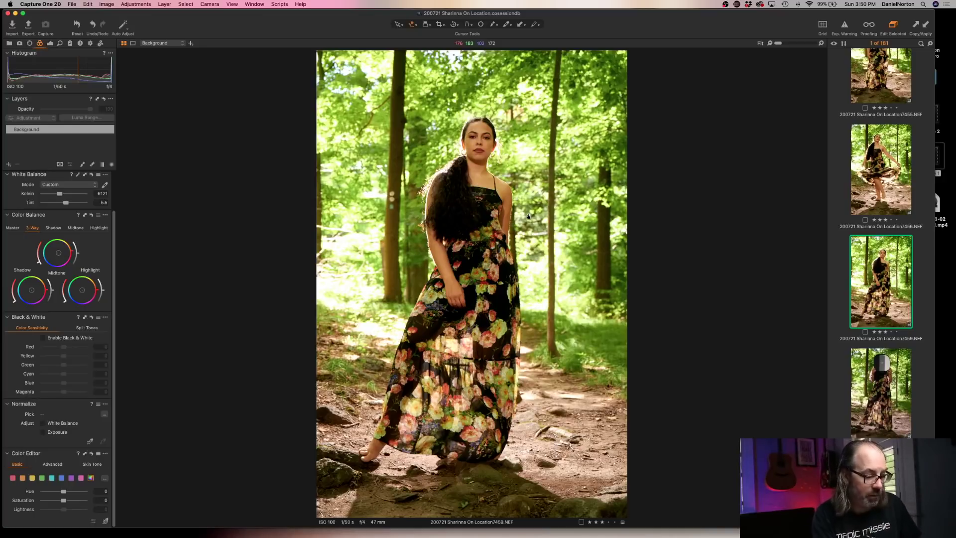
Compare the color of adjusted image 7459 and its neighbors with the gray card image 7460.
{"action": "key", "text": "Right"}
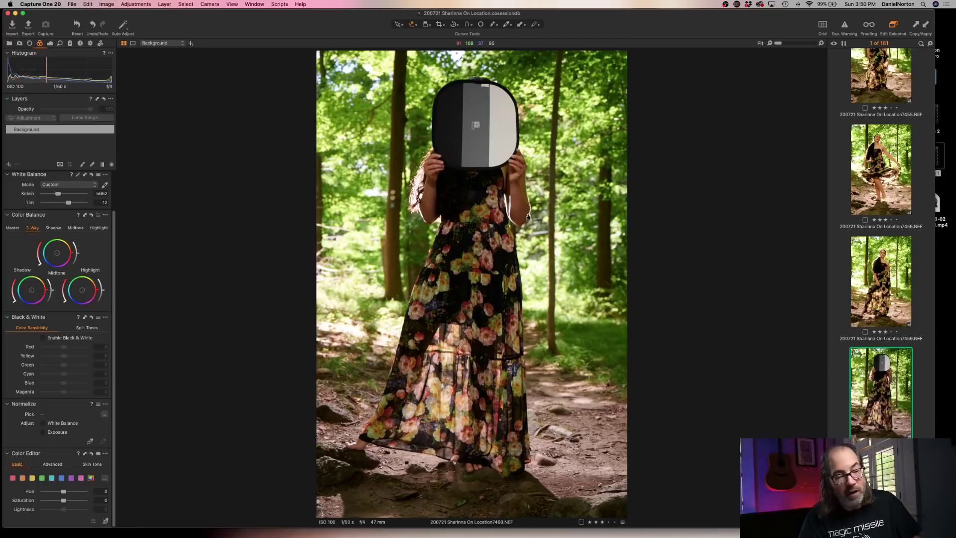
{"action": "key", "text": "Left"}
{"action": "key", "text": "Left"}
{"action": "key", "text": "Left"}
{"action": "key", "text": "Left"}
{"action": "key", "text": "Left"}
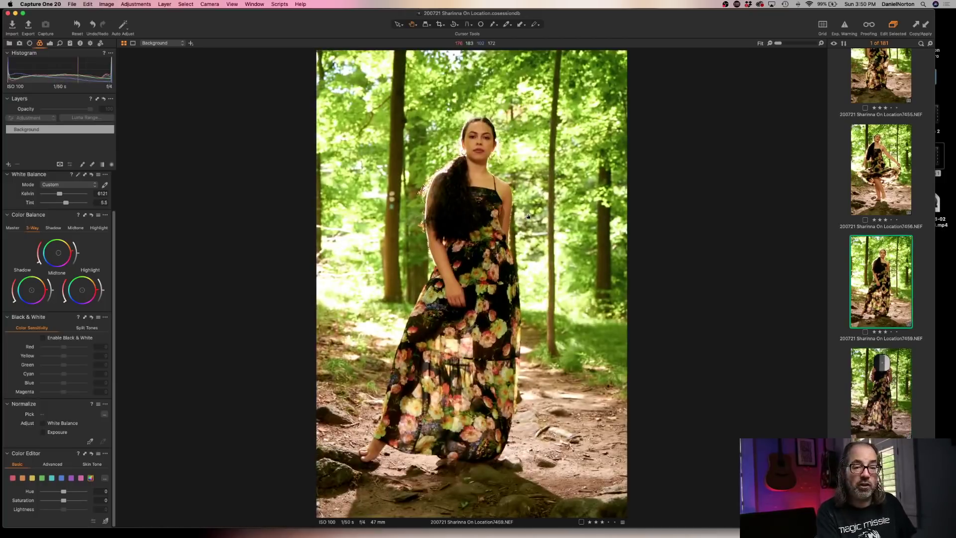
{"action": "key", "text": "Right"}
{"action": "key", "text": "Right"}
{"action": "key", "text": "Right"}
{"action": "key", "text": "Right"}
{"action": "key", "text": "Right"}
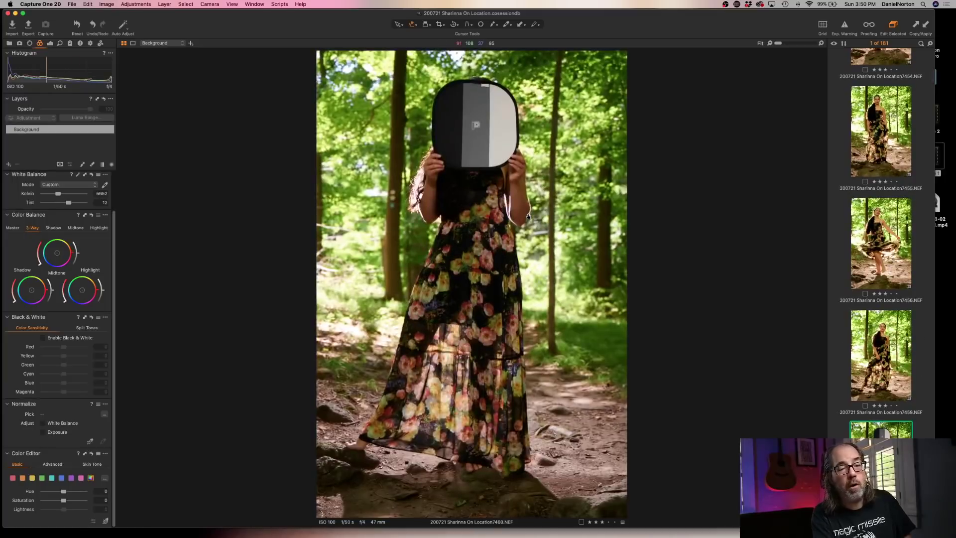
{"action": "key", "text": "Left"}
{"action": "key", "text": "Right"}
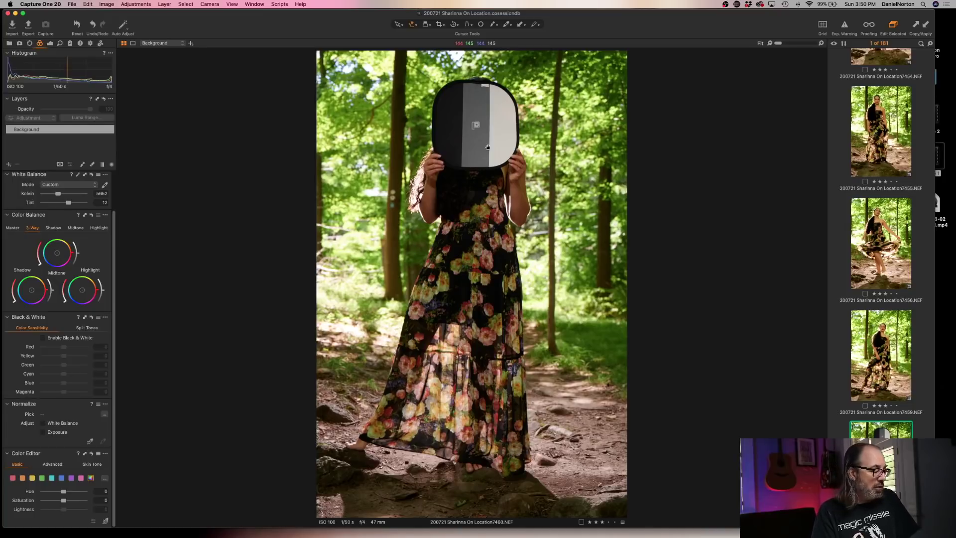
Set the white balance of image 7460 by sampling several spots on the gray card's light and middle gray panels at 100%.
{"action": "double_click", "coordinate": [481, 115]}
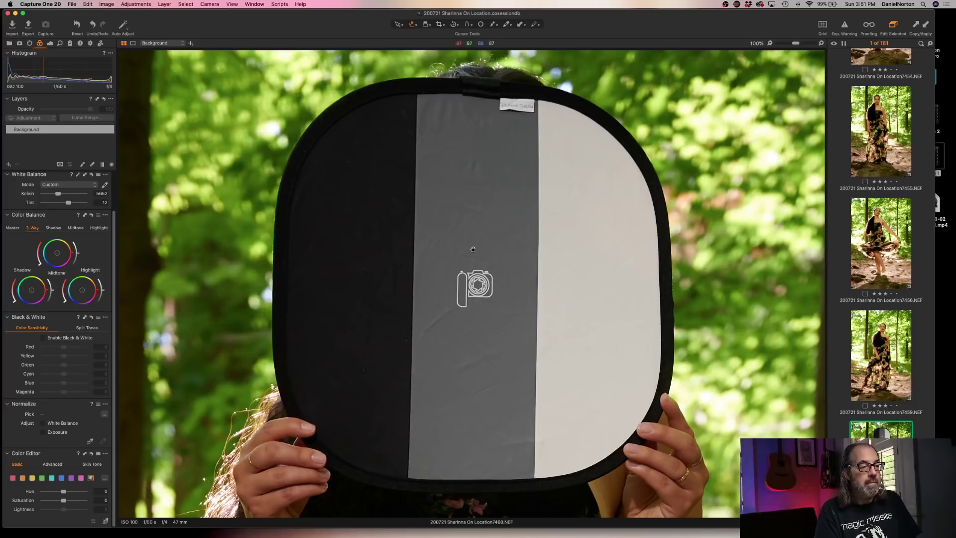
{"action": "left_click", "coordinate": [104, 185]}
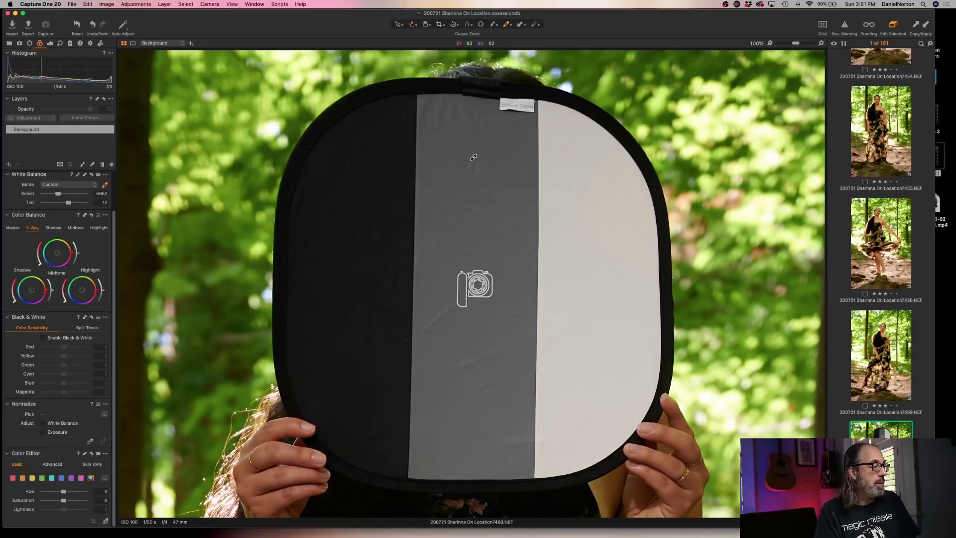
{"action": "left_click", "coordinate": [568, 217]}
{"action": "left_click", "coordinate": [467, 256]}
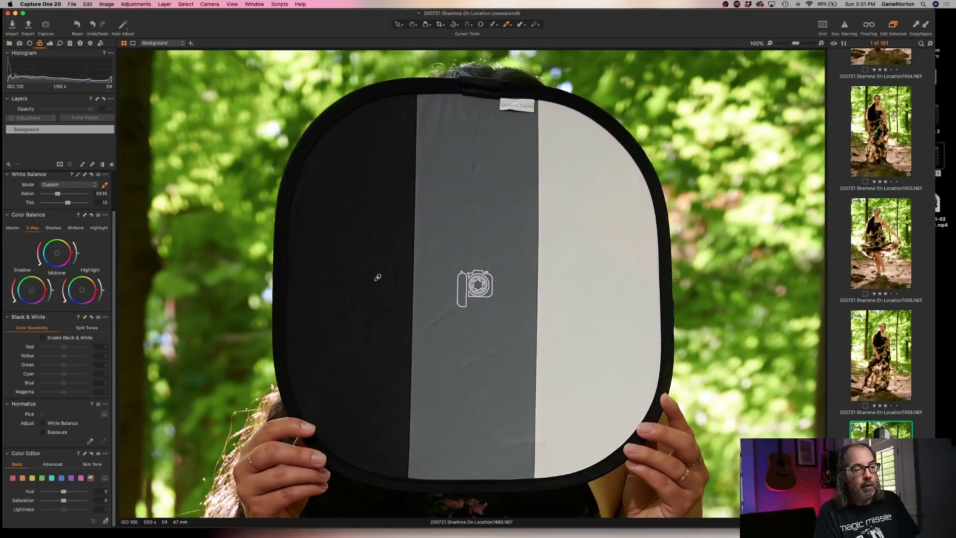
{"action": "left_click", "coordinate": [457, 251]}
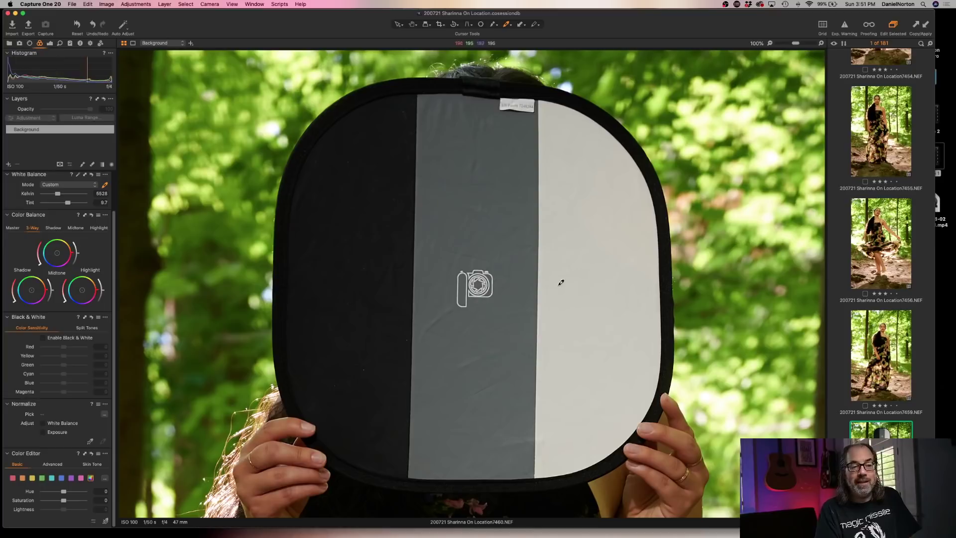
{"action": "left_click", "coordinate": [457, 215]}
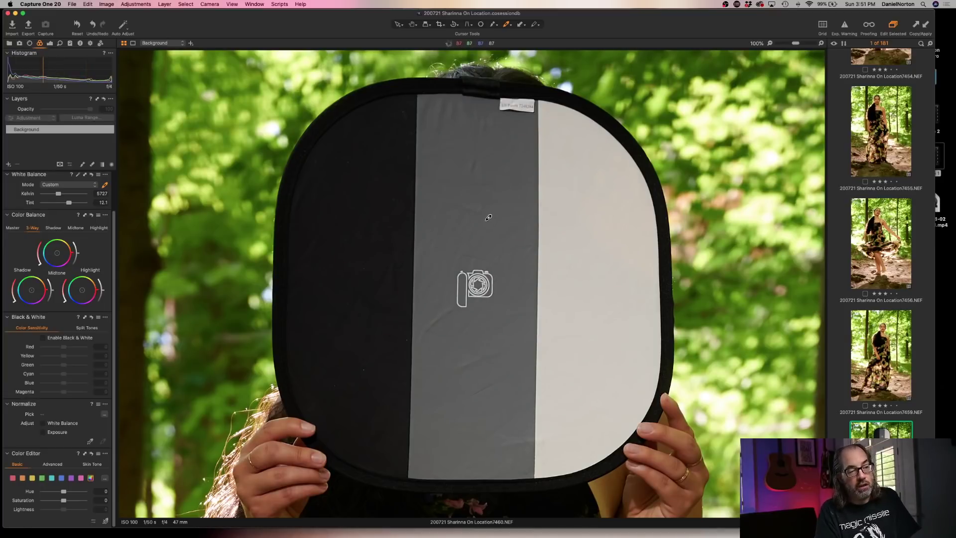
{"action": "left_click", "coordinate": [498, 327]}
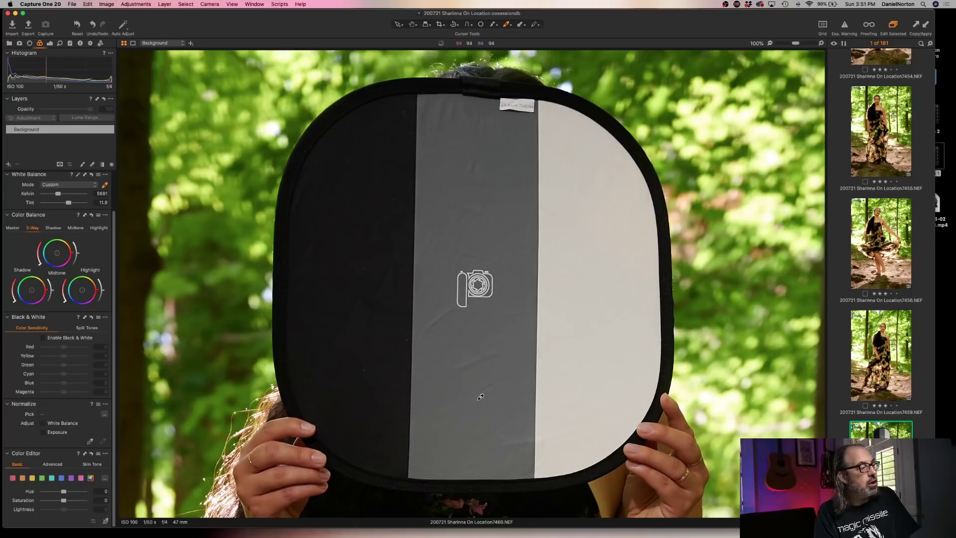
{"action": "left_click", "coordinate": [462, 204]}
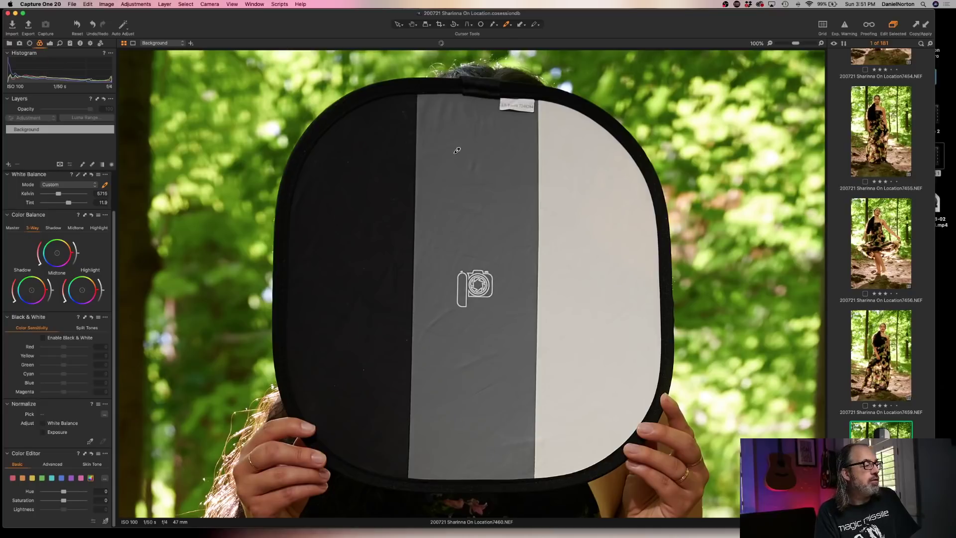
Sample the white balance from the grey panel and the black panel of the reference card.
{"action": "left_click", "coordinate": [480, 182]}
{"action": "left_click", "coordinate": [521, 225]}
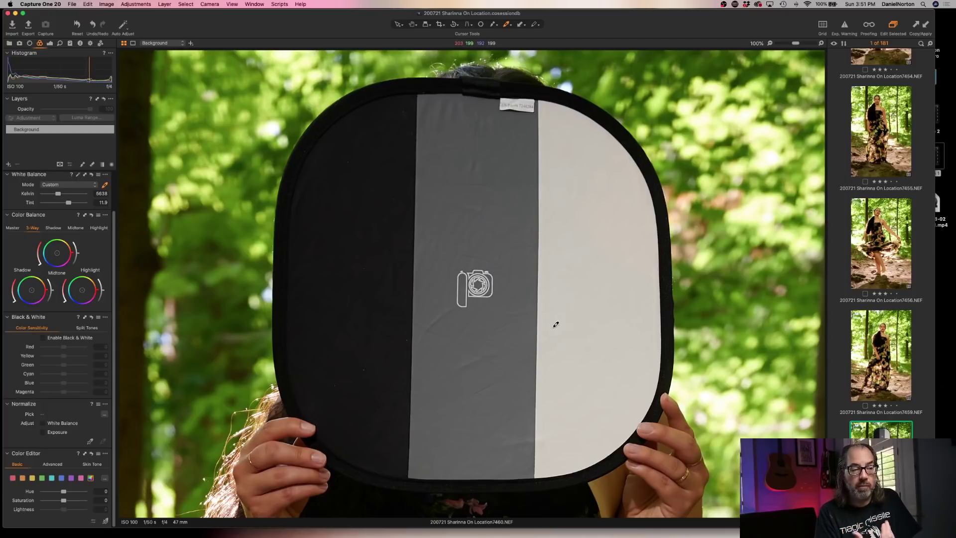
{"action": "left_click", "coordinate": [358, 288]}
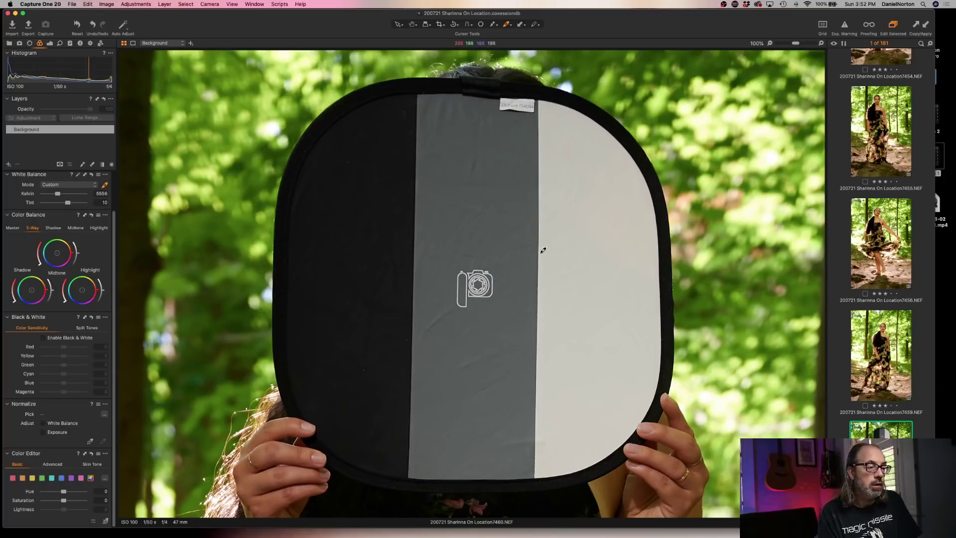
Crop the reference card photo to the black, grey and white panels, extending the crop slightly on the black panel's side.
{"action": "left_click", "coordinate": [438, 25]}
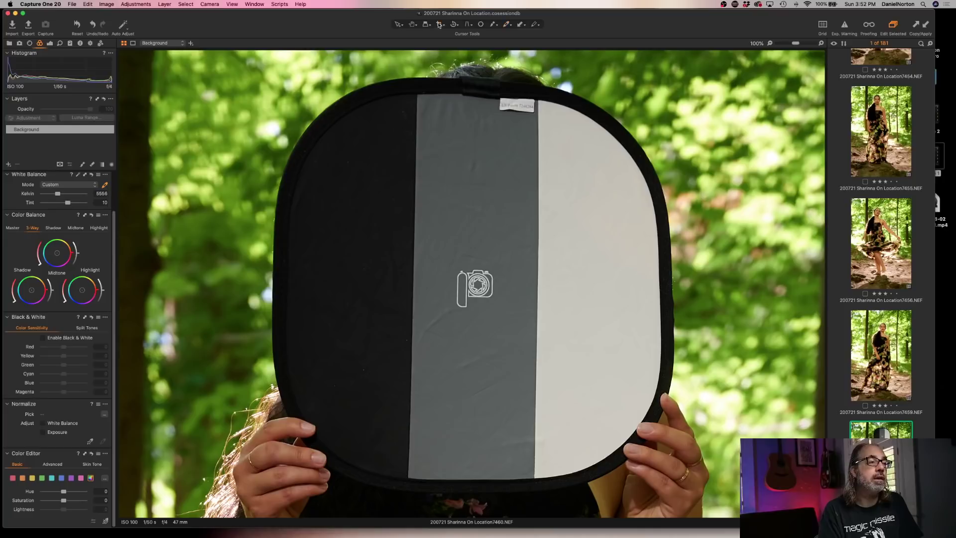
{"action": "left_click_drag", "start_coordinate": [314, 181], "coordinate": [646, 400]}
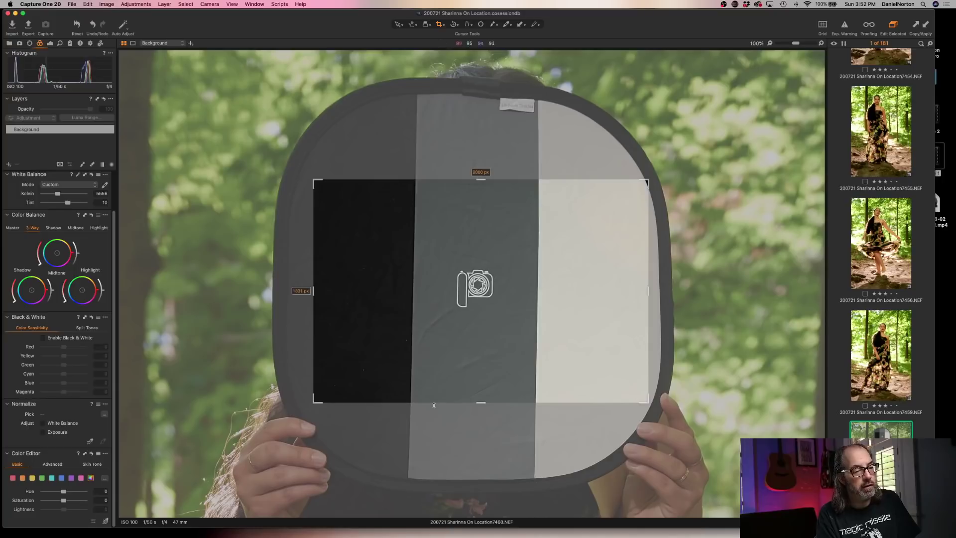
{"action": "left_click_drag", "start_coordinate": [312, 290], "coordinate": [298, 293]}
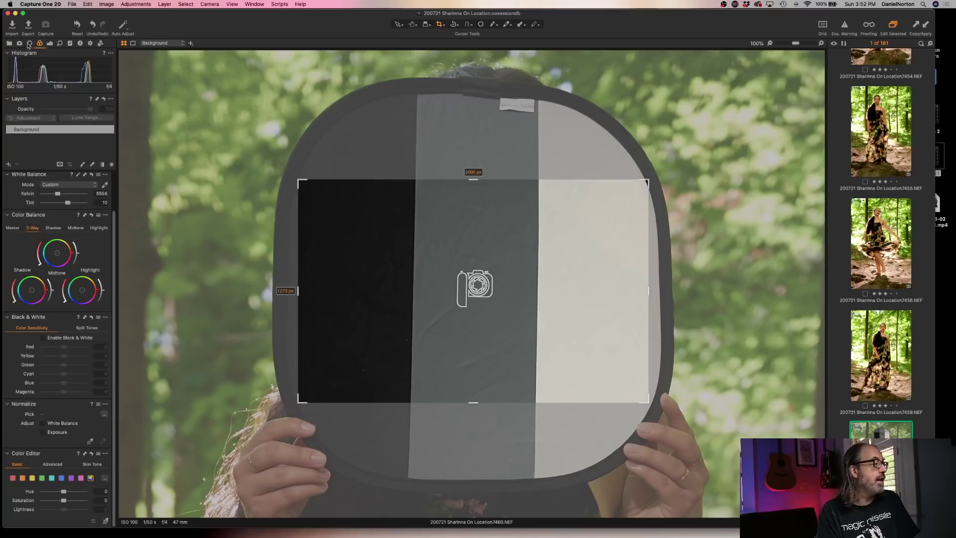
Raise the exposure of the cropped reference card photo to 0.71.
{"action": "left_click", "coordinate": [50, 44]}
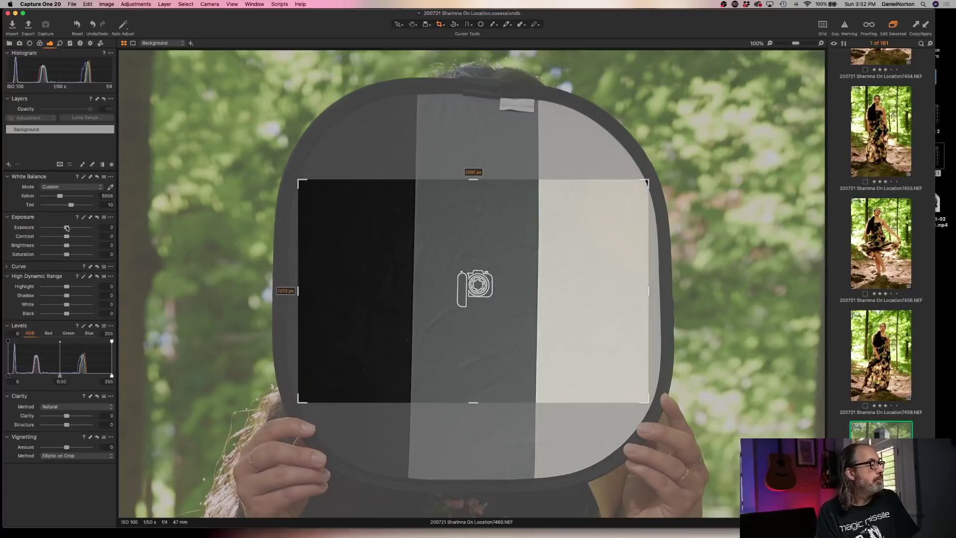
{"action": "left_click_drag", "start_coordinate": [66, 227], "coordinate": [70, 228]}
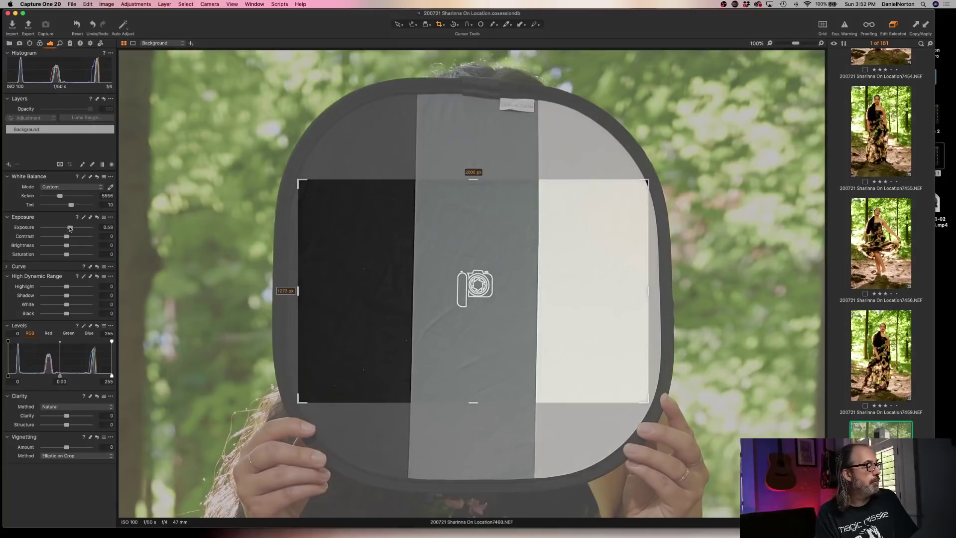
{"action": "left_click_drag", "start_coordinate": [70, 228], "coordinate": [70, 228]}
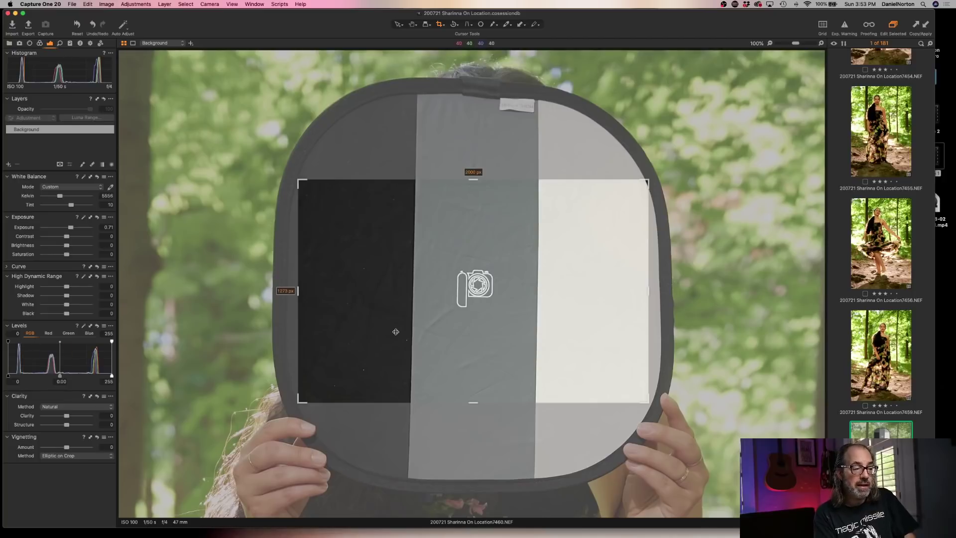
Trim the crop slightly on the white panel's side and display the cropped photo.
{"action": "mouse_move", "coordinate": [649, 293]}
{"action": "left_mouse_down"}
{"action": "mouse_move", "coordinate": [581, 297]}
{"action": "mouse_move", "coordinate": [643, 299]}
{"action": "left_mouse_up"}
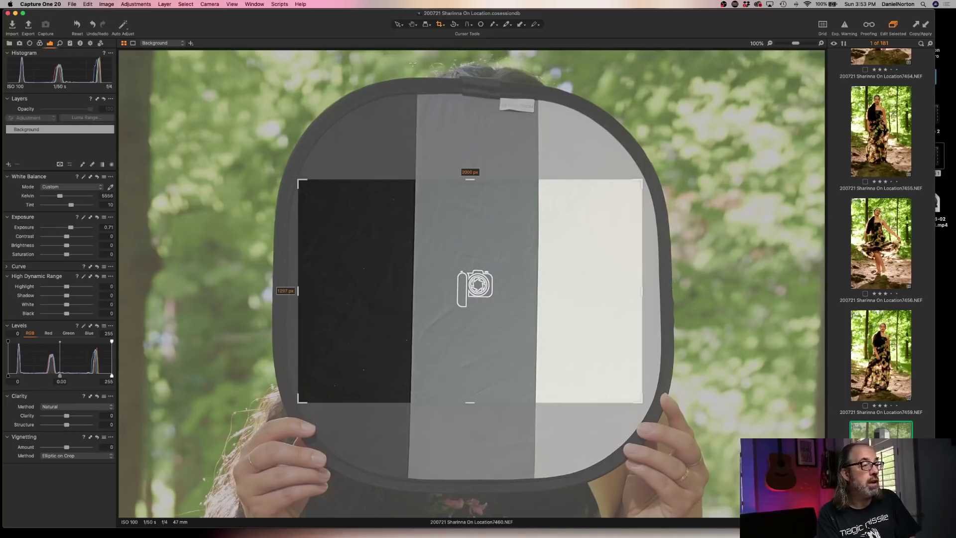
{"action": "left_click", "coordinate": [411, 24]}
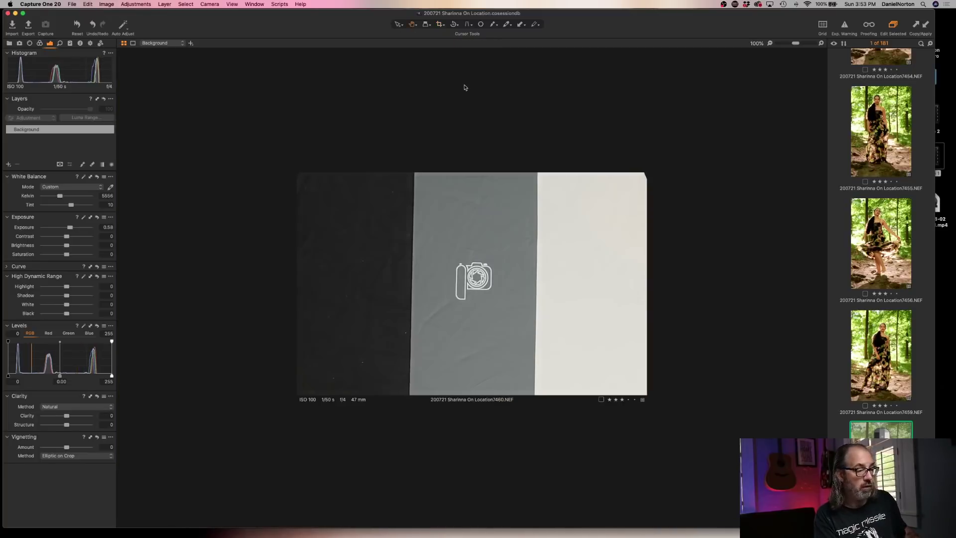
Undo the crop, the exposure change and the last white balance pick on the reference card photo.
{"action": "key", "text": "super+z"}
{"action": "key", "text": "super+z"}
{"action": "key", "text": "super+z"}
{"action": "key", "text": "super+z"}
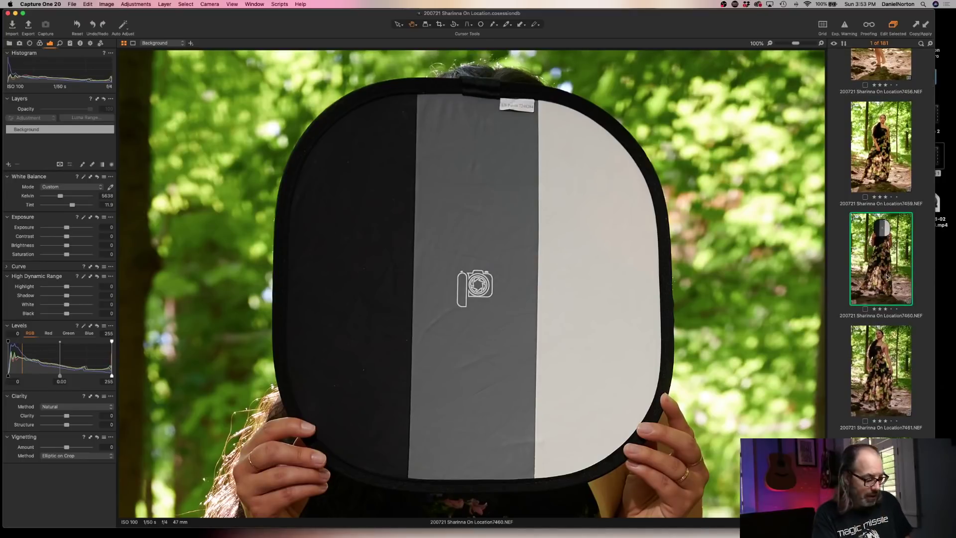
Delete the reference card photo 7460 and the out-of-focus photo 7461, and show photo 7462 in full.
{"action": "key", "text": "super+BackSpace"}
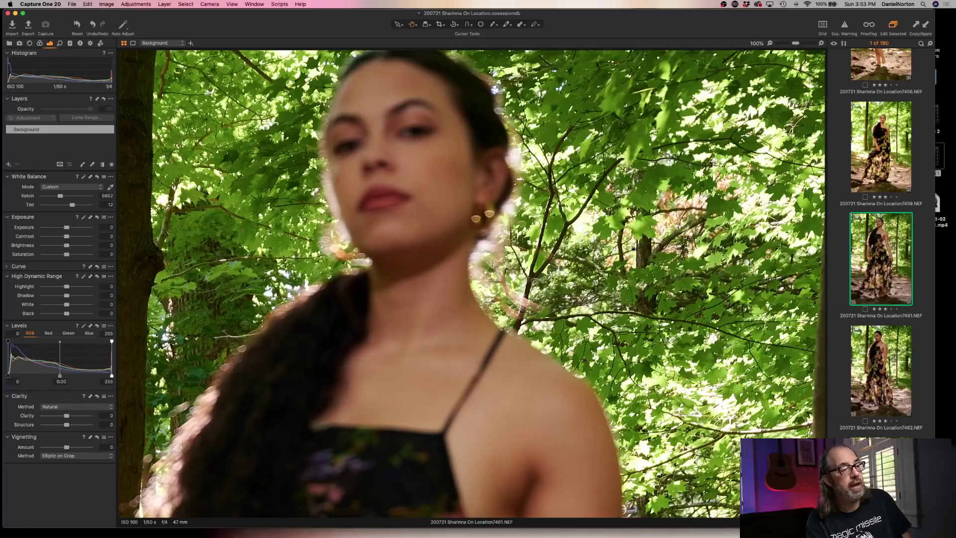
{"action": "key", "text": "super+BackSpace"}
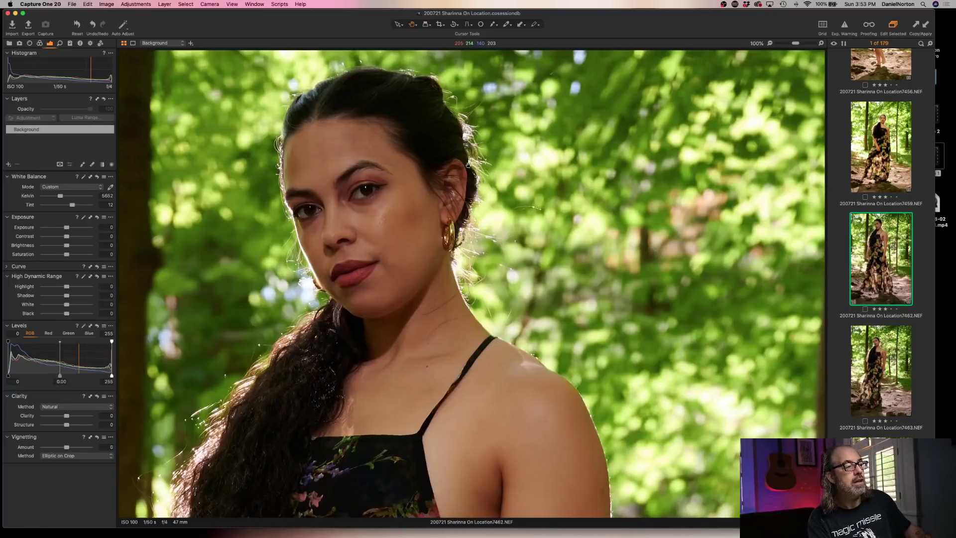
{"action": "key", "text": "super+0"}
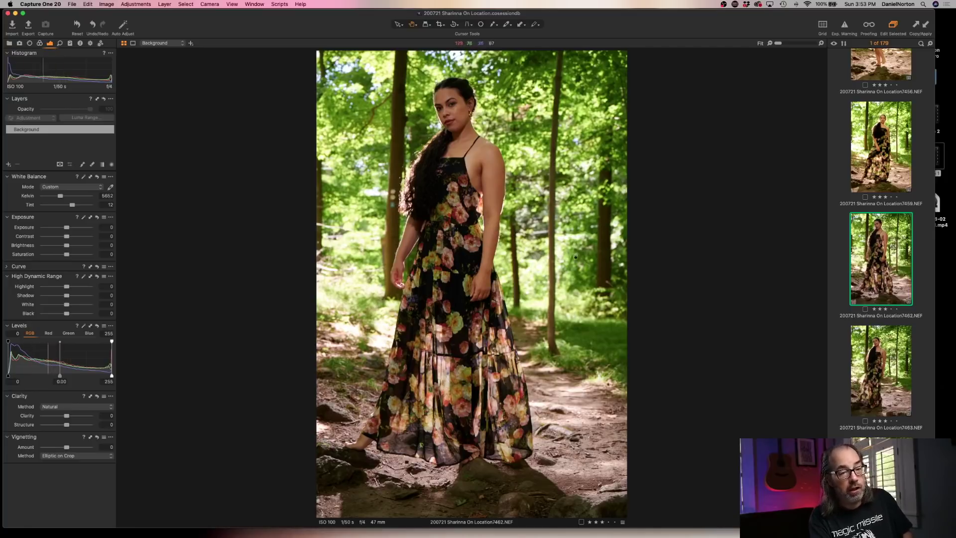
Select the already graded photo 7459 and copy its adjustments.
{"action": "scroll", "coordinate": [910, 331], "scroll_direction": "up", "scroll_amount": 4}
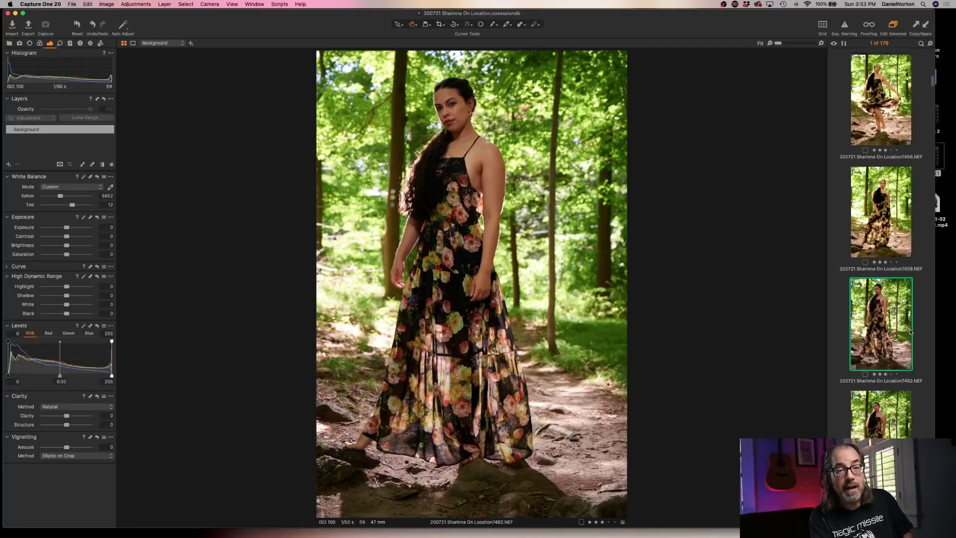
{"action": "left_click", "coordinate": [879, 234]}
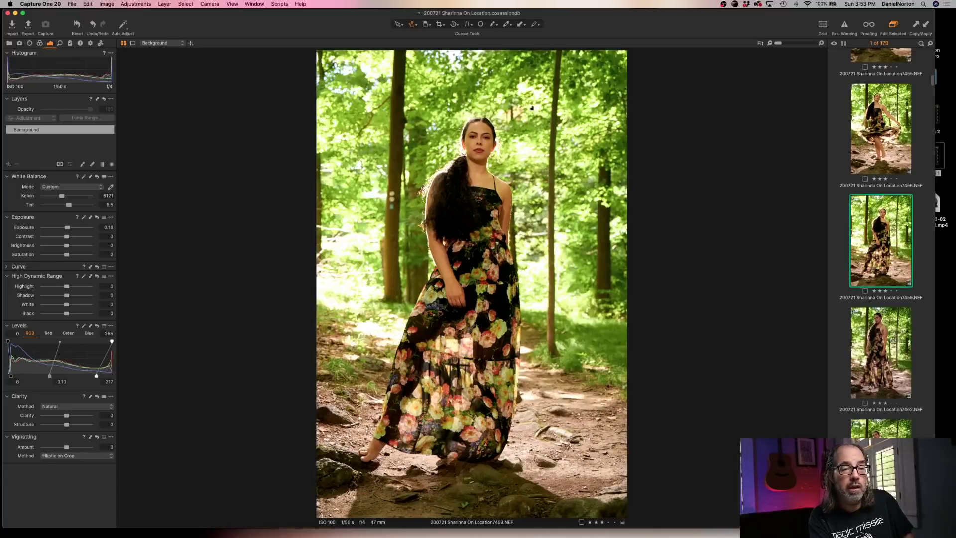
{"action": "left_click", "coordinate": [135, 4]}
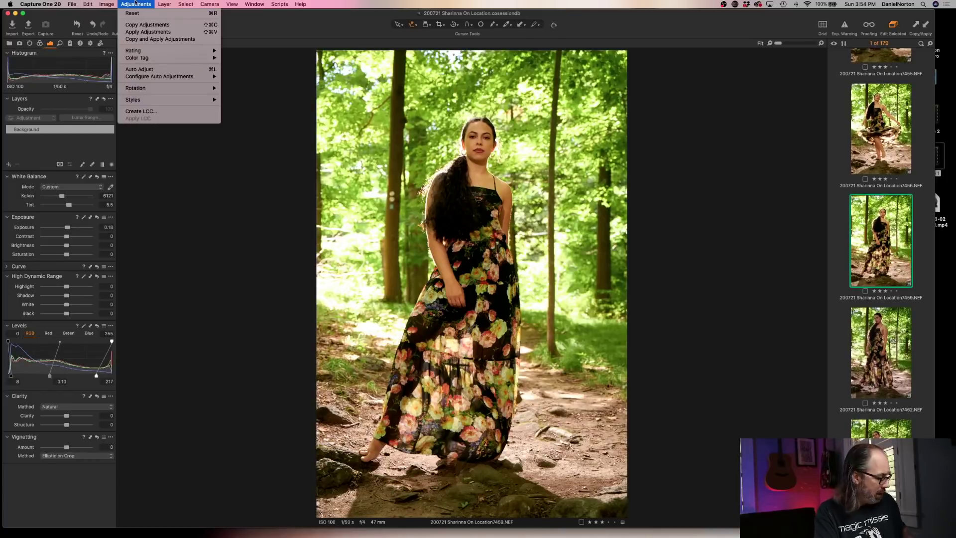
{"action": "left_click", "coordinate": [145, 25]}
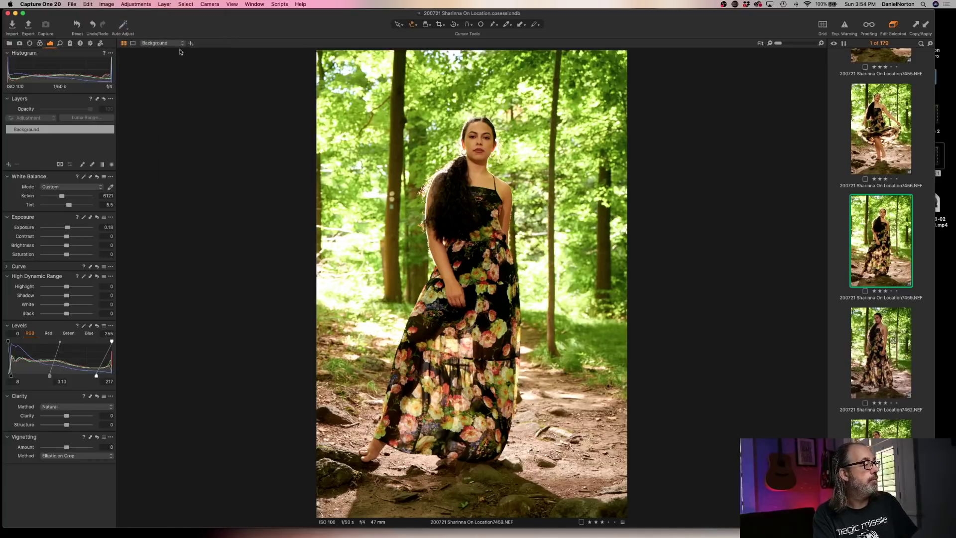
{"action": "left_click", "coordinate": [127, 4]}
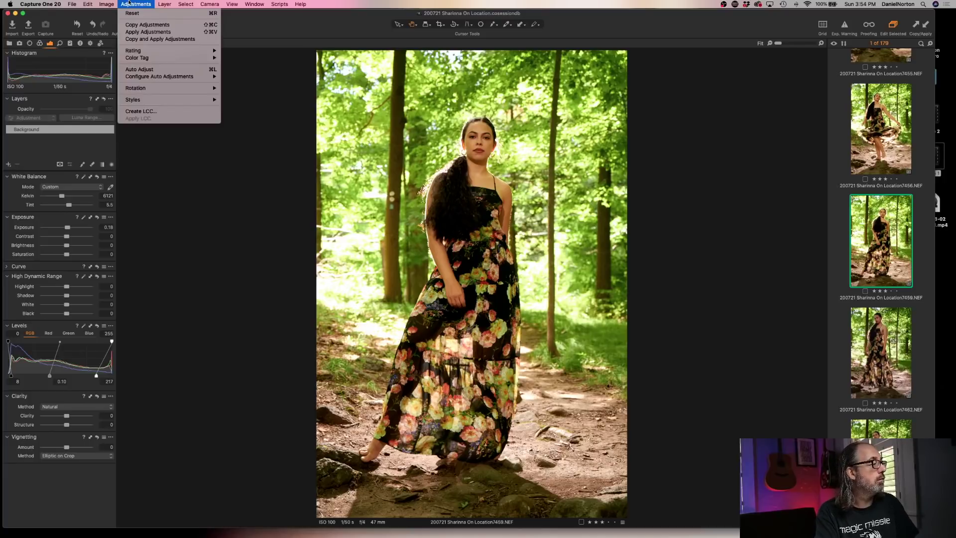
{"action": "left_click", "coordinate": [144, 25]}
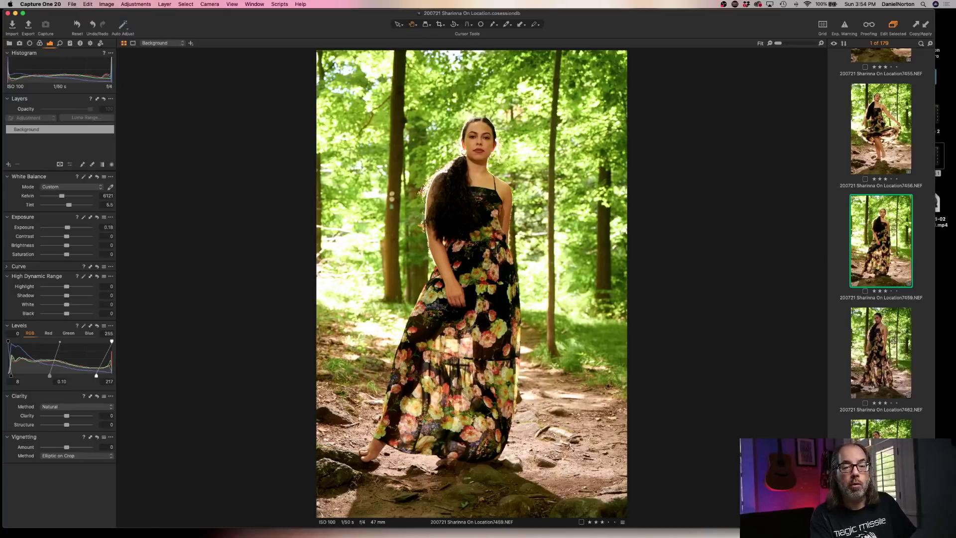
Try to copy the adjustments of photo 7463, and return to photo 7459.
{"action": "key", "text": "Down"}
{"action": "key", "text": "Down"}
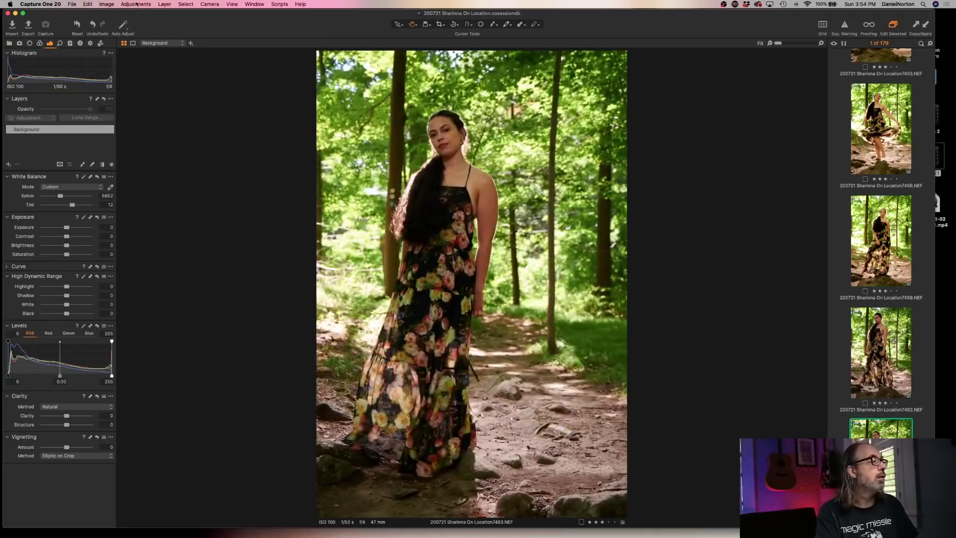
{"action": "left_click", "coordinate": [136, 4]}
{"action": "left_click", "coordinate": [142, 26]}
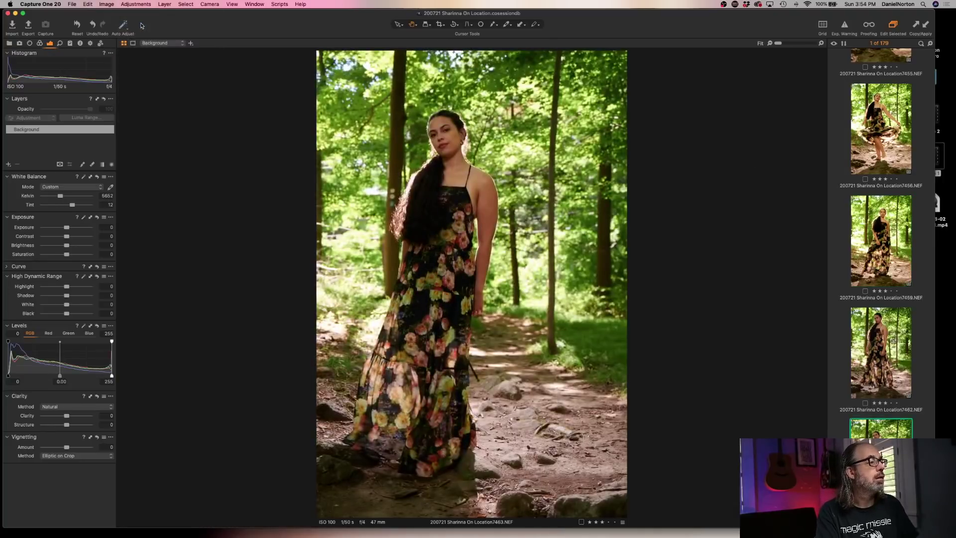
{"action": "key", "text": "Up"}
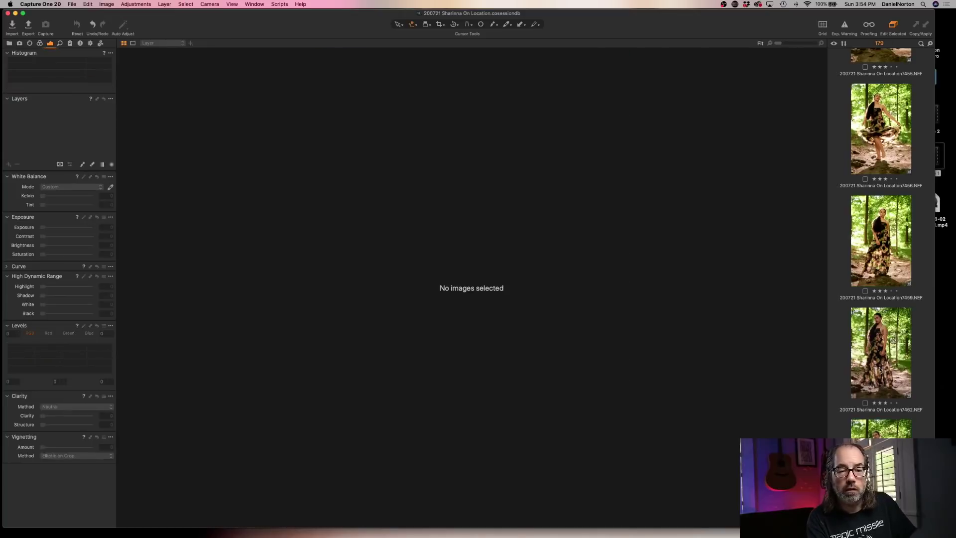
{"action": "key", "text": "Up"}
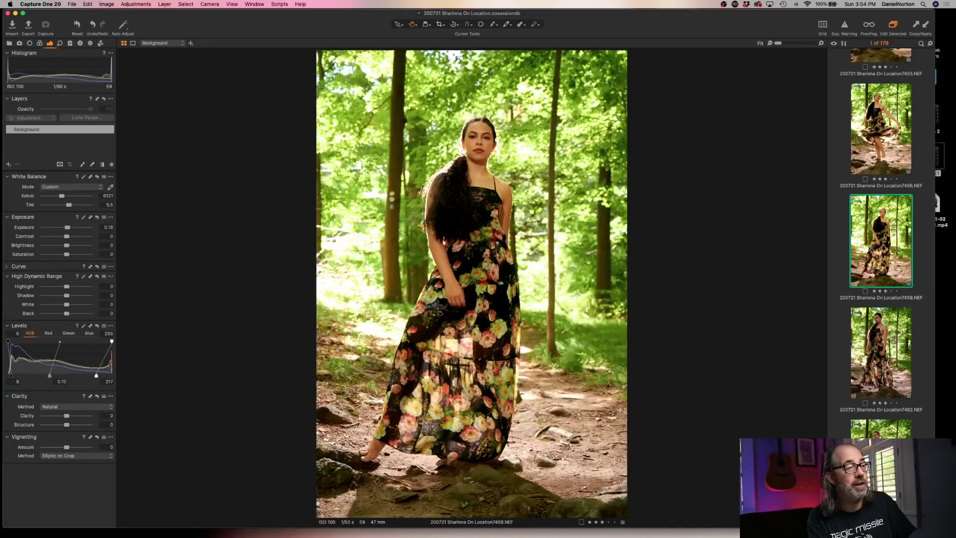
{"action": "right_click", "coordinate": [865, 244]}
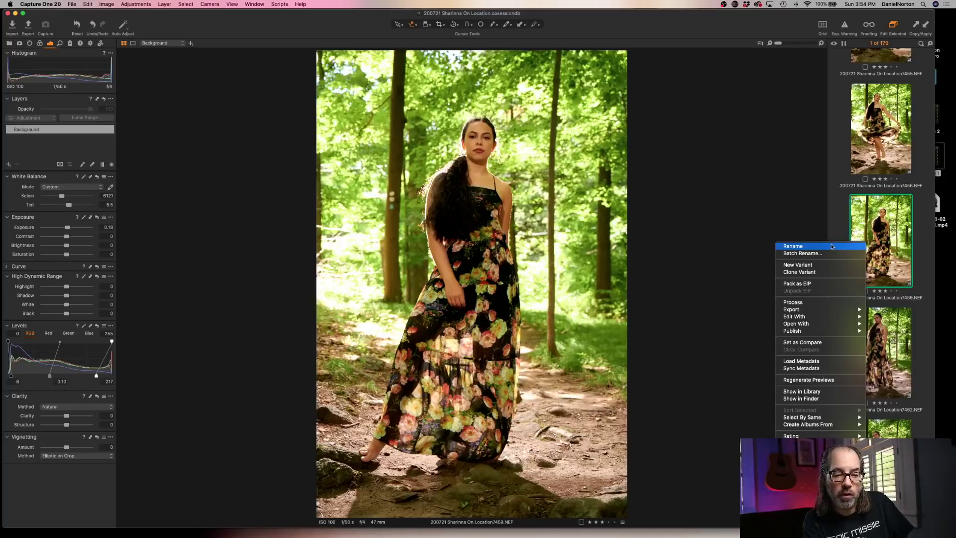
{"action": "left_click", "coordinate": [838, 226]}
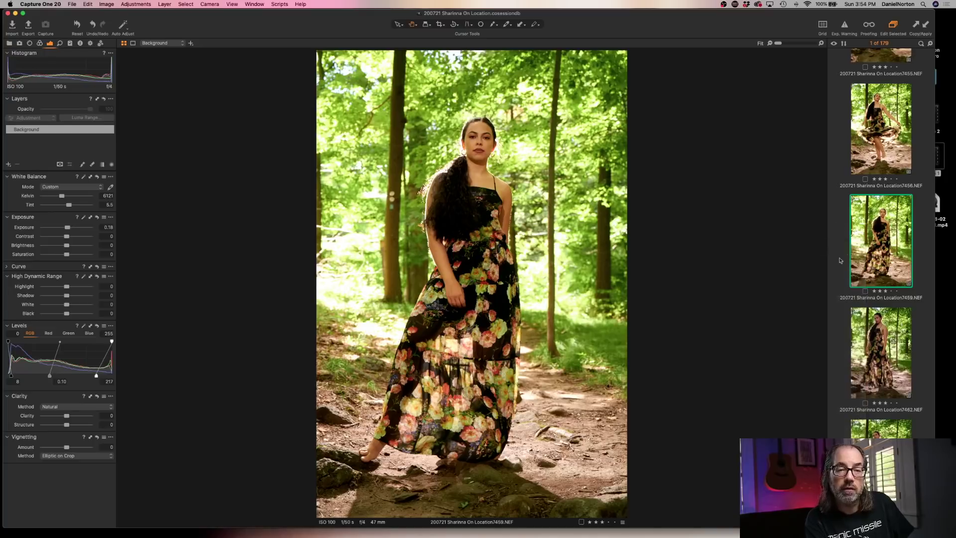
{"action": "left_click", "coordinate": [70, 4]}
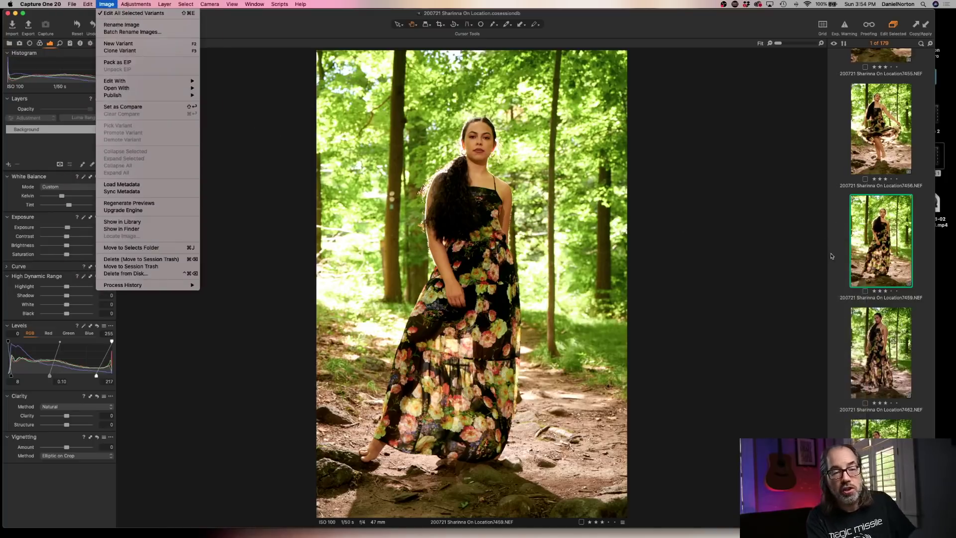
{"action": "key", "text": "Escape"}
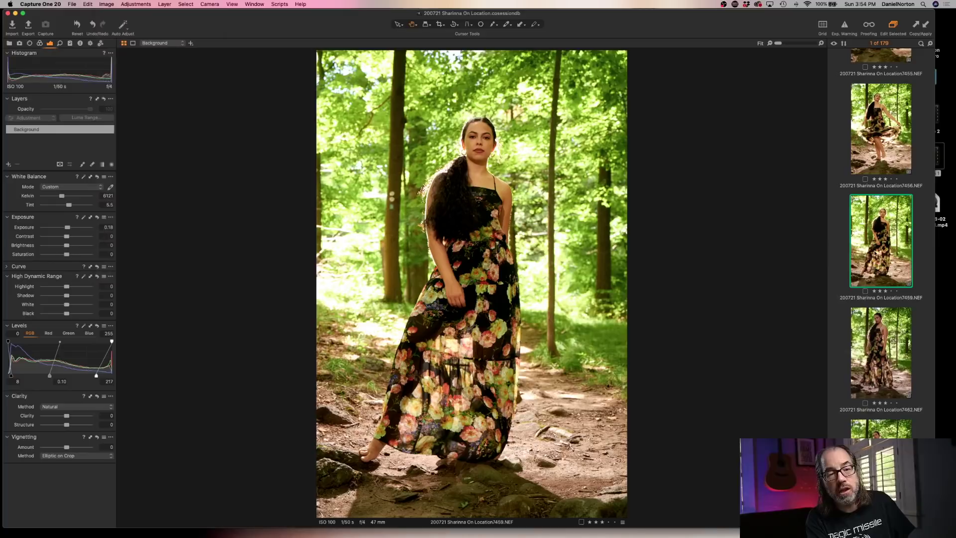
Copy and apply photo 7459's exposure, levels and all Color adjustments to photo 7462, and show photo 7462 alone.
{"action": "left_click", "coordinate": [878, 363], "text": "super"}
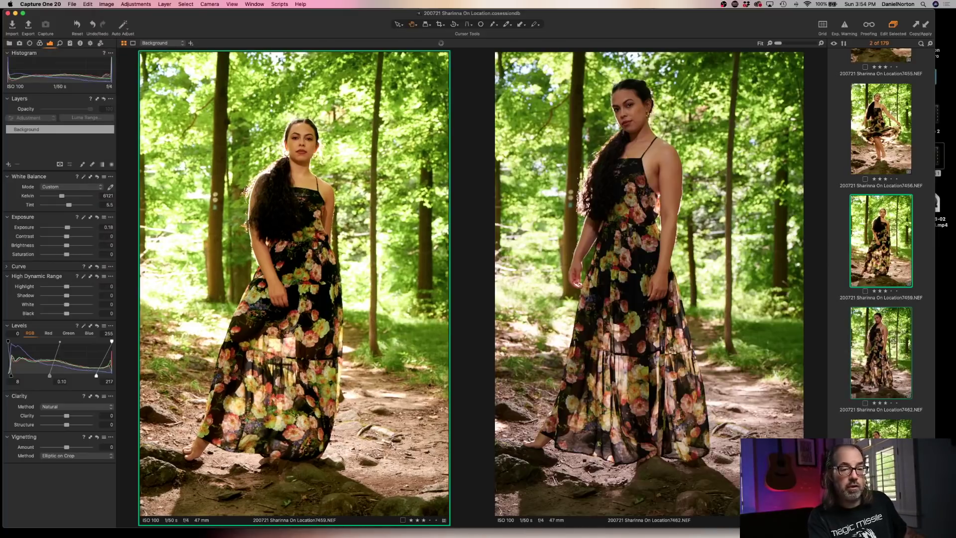
{"action": "left_click", "coordinate": [131, 4]}
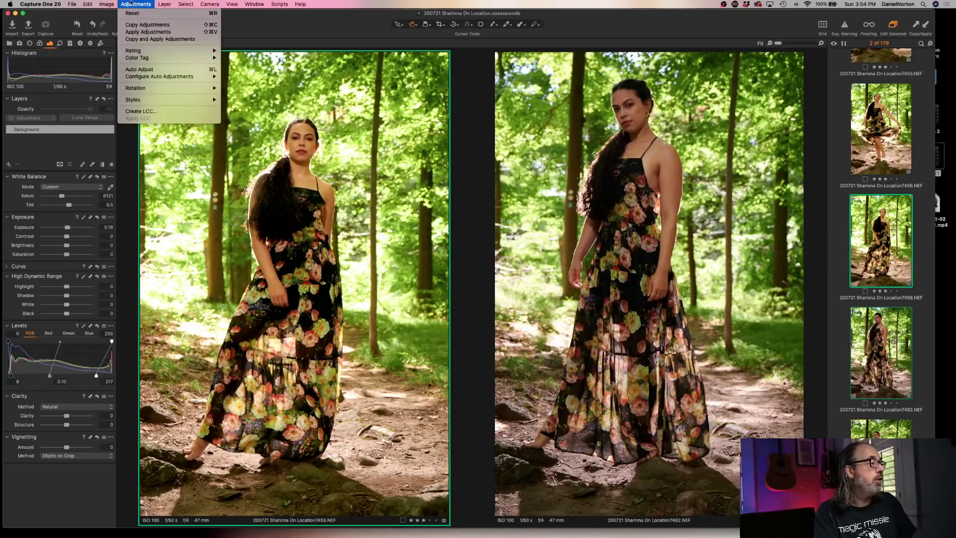
{"action": "left_click", "coordinate": [140, 39]}
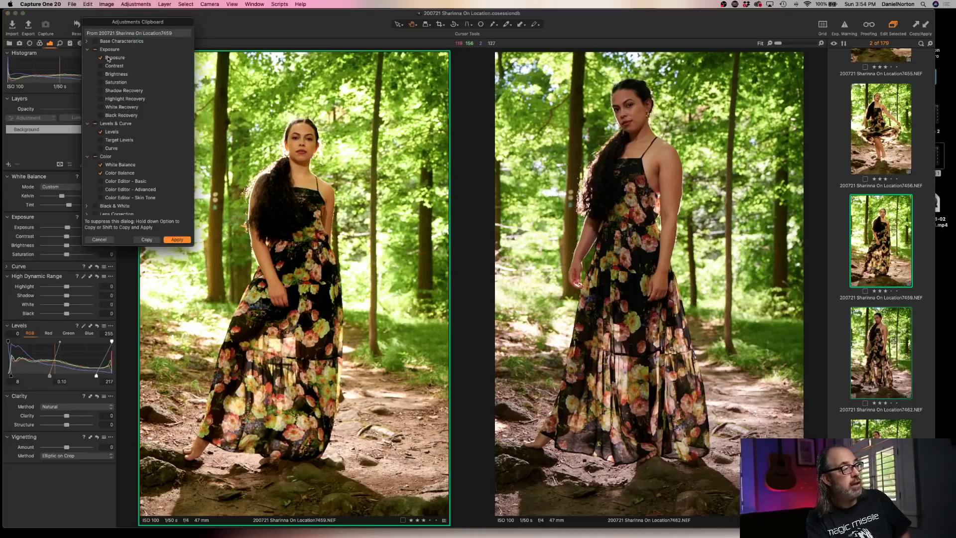
{"action": "left_click", "coordinate": [96, 157]}
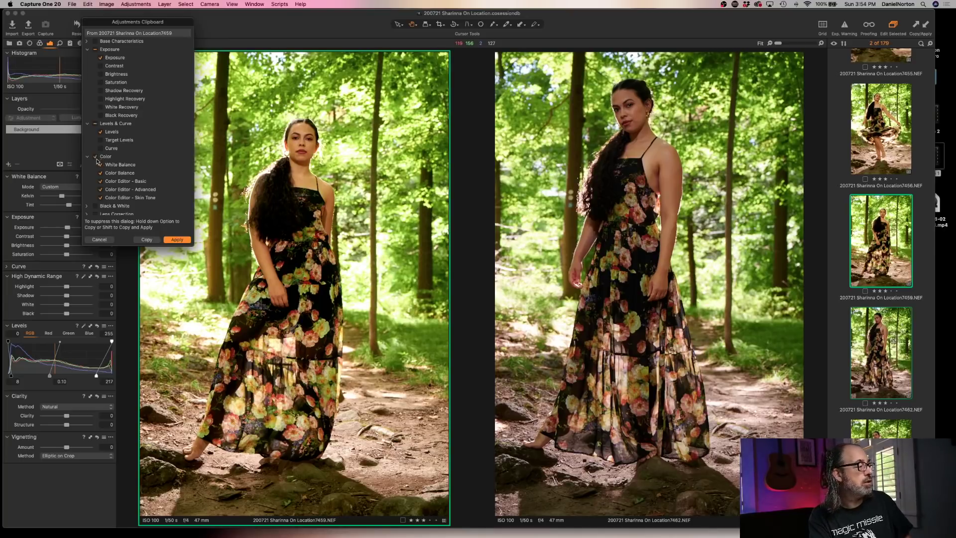
{"action": "left_click", "coordinate": [179, 239]}
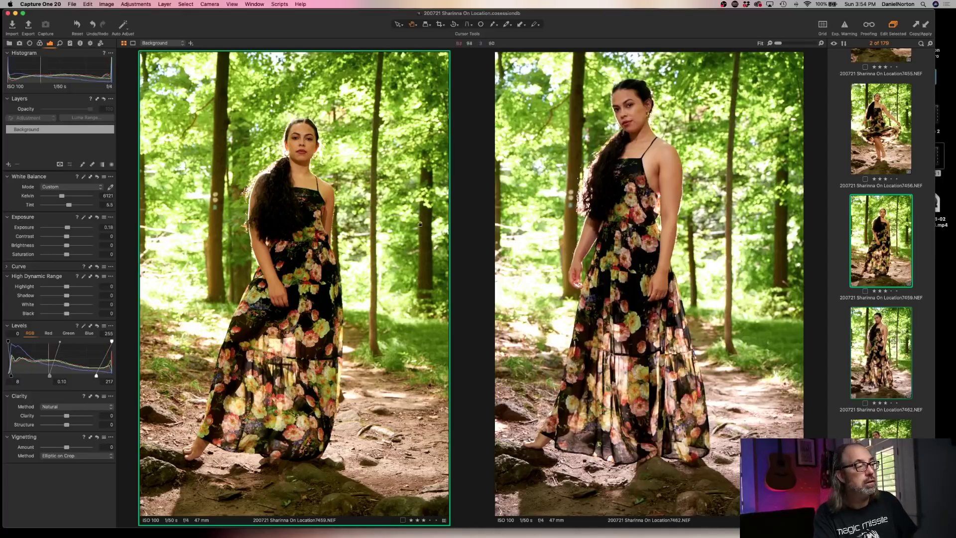
{"action": "left_click", "coordinate": [840, 361]}
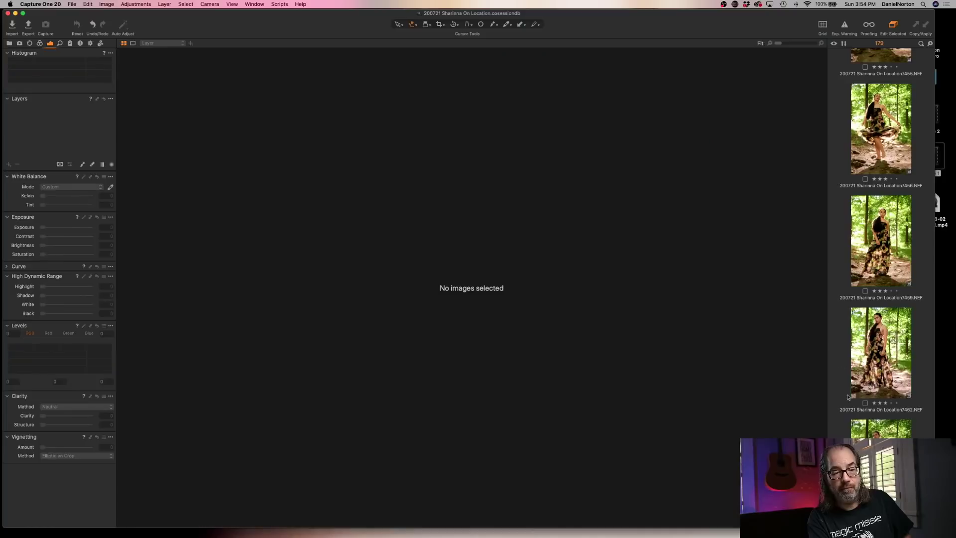
{"action": "left_click", "coordinate": [864, 378]}
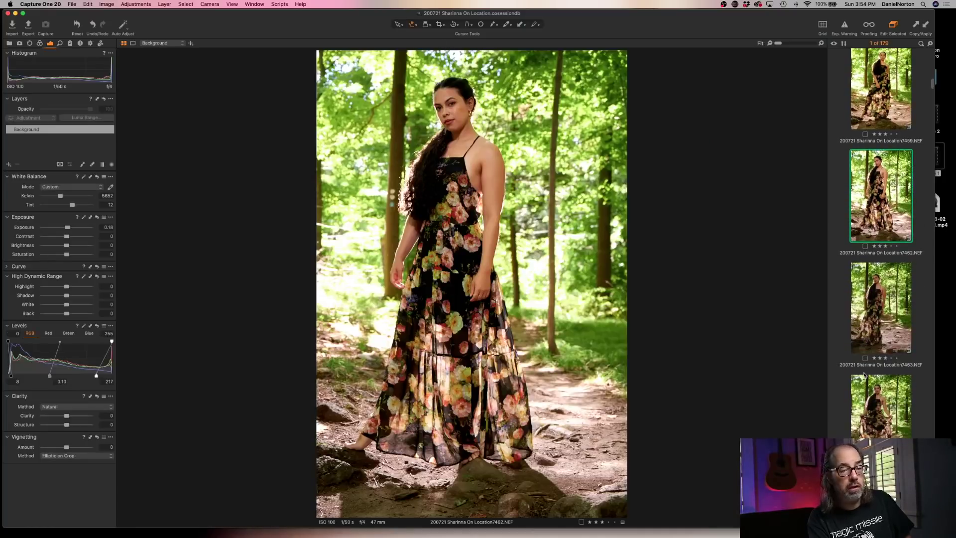
Apply the copied adjustments to photo 7463 and compare it with photo 7462.
{"action": "left_click", "coordinate": [881, 323]}
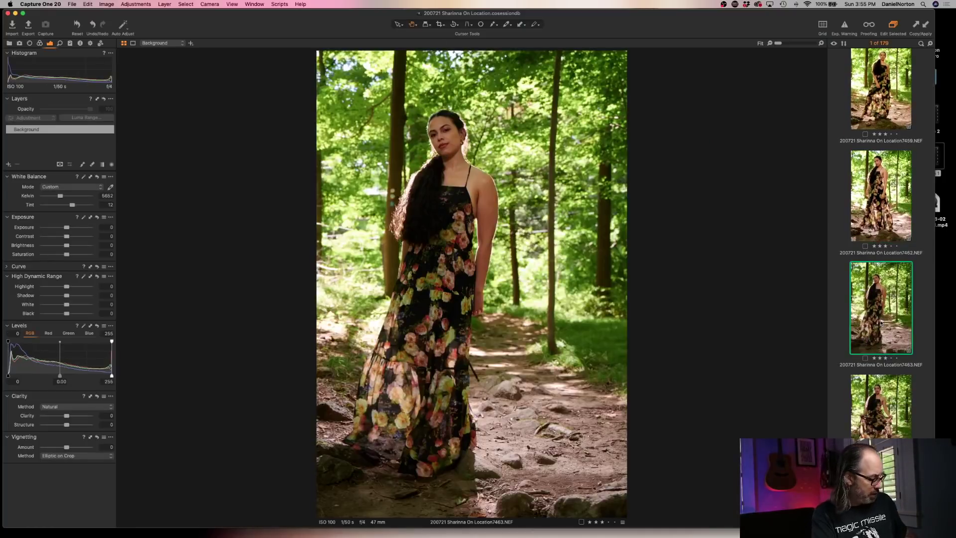
{"action": "key", "text": "super+l"}
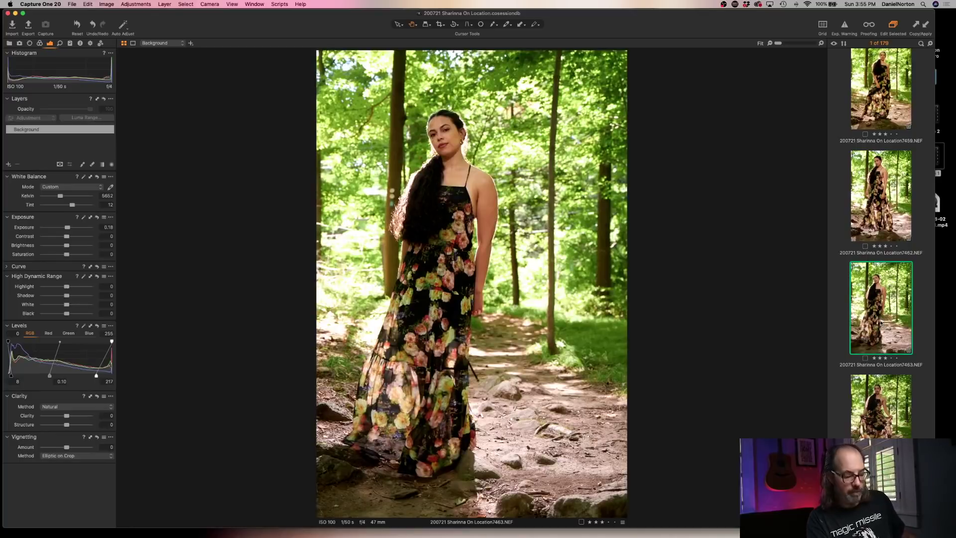
{"action": "key", "text": "Up"}
{"action": "key", "text": "Down"}
{"action": "key", "text": "Up"}
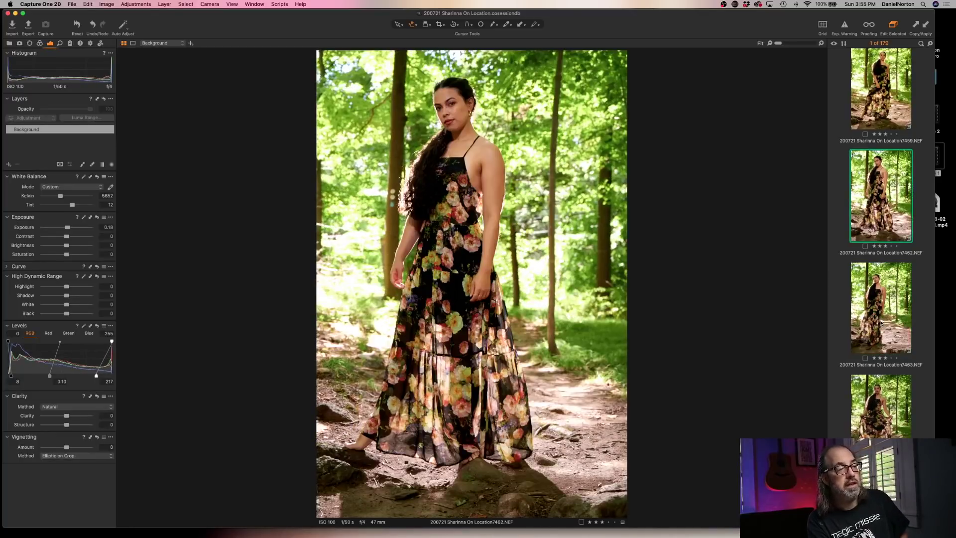
{"action": "key", "text": "Down"}
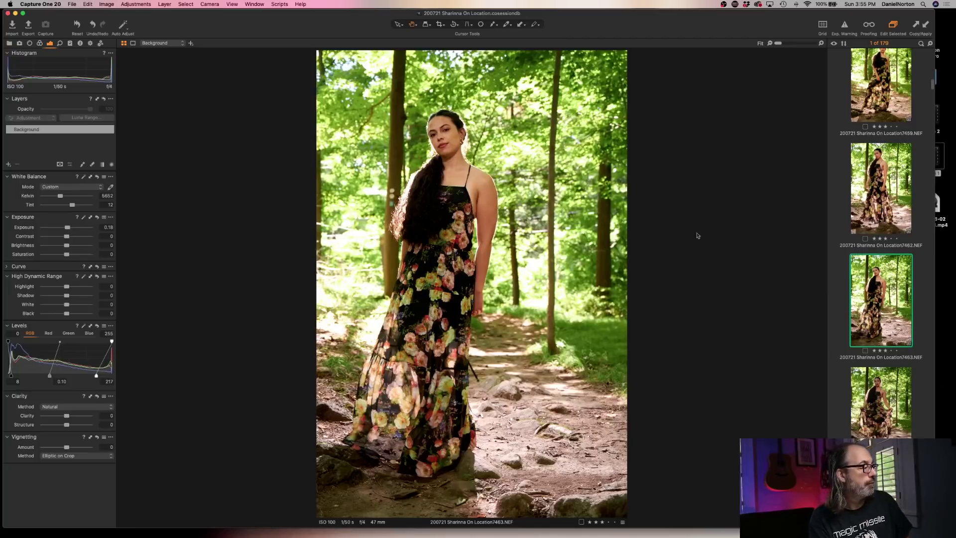
{"action": "key", "text": "Up"}
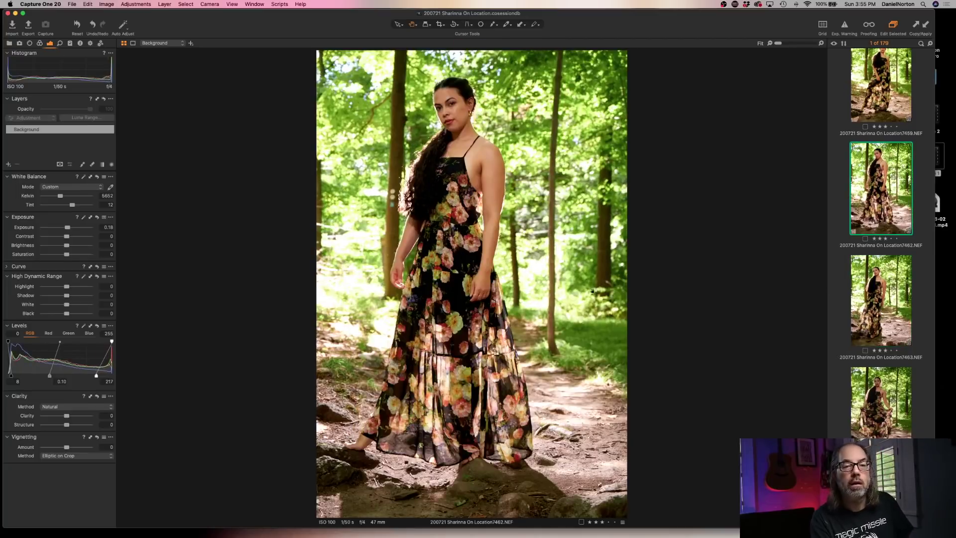
Compare the color of photo 7462 with the earlier photos 7459 and 7456.
{"action": "scroll", "coordinate": [874, 277], "scroll_direction": "up", "scroll_amount": 3}
{"action": "left_click", "coordinate": [880, 172]}
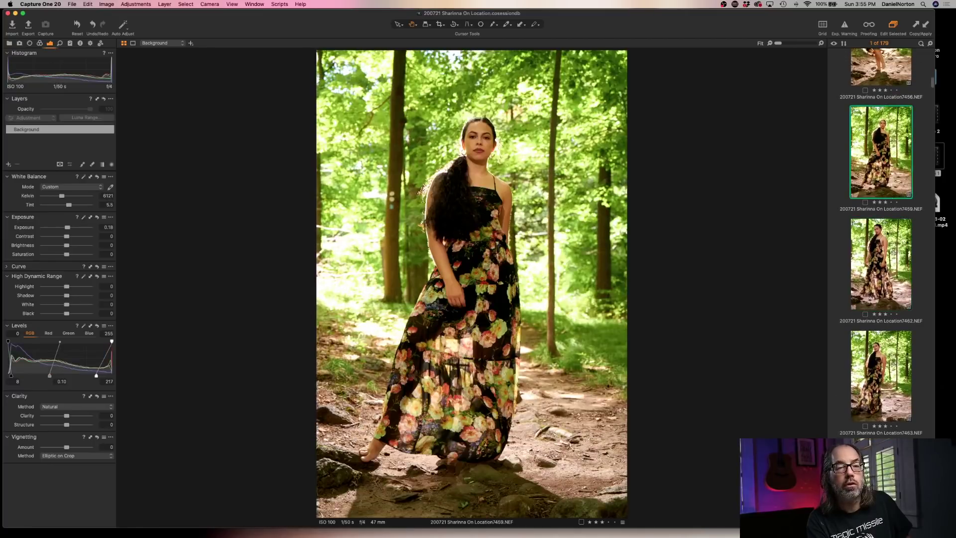
{"action": "left_click", "coordinate": [880, 263]}
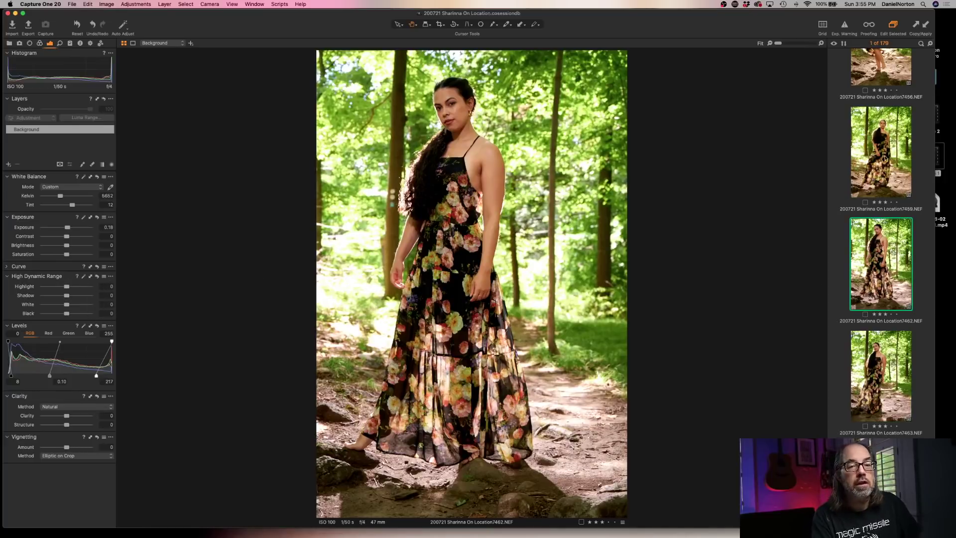
{"action": "left_click", "coordinate": [885, 157]}
{"action": "scroll", "coordinate": [879, 228], "scroll_direction": "up", "scroll_amount": 2}
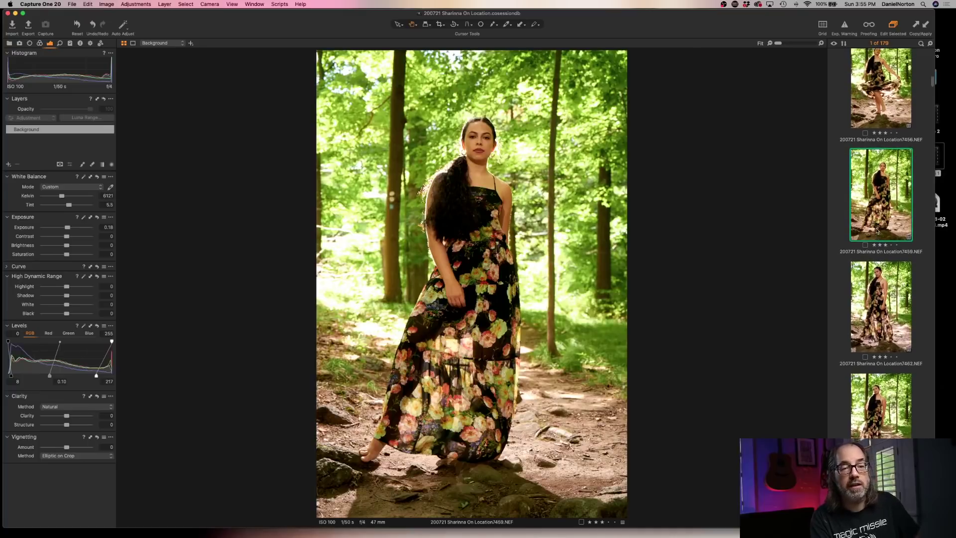
{"action": "left_click", "coordinate": [881, 98]}
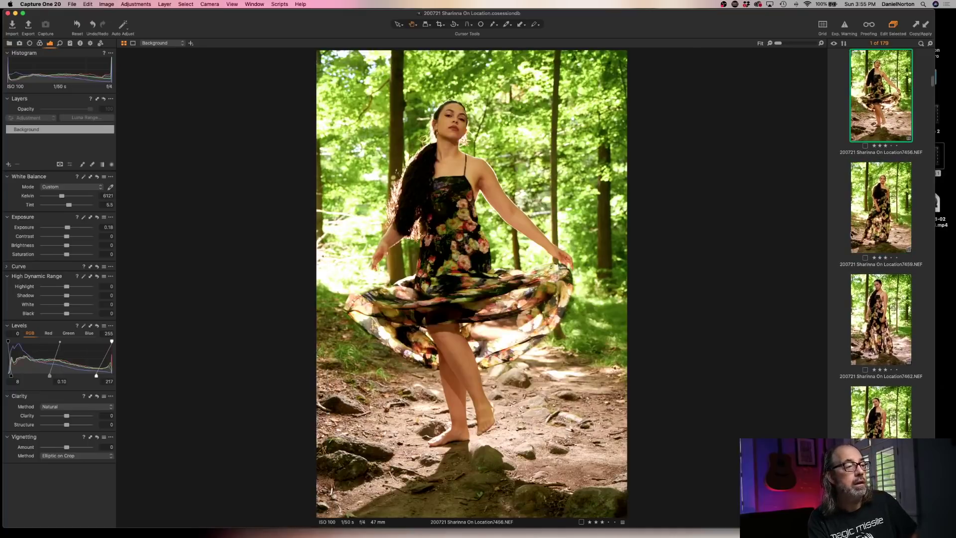
{"action": "left_click", "coordinate": [882, 317]}
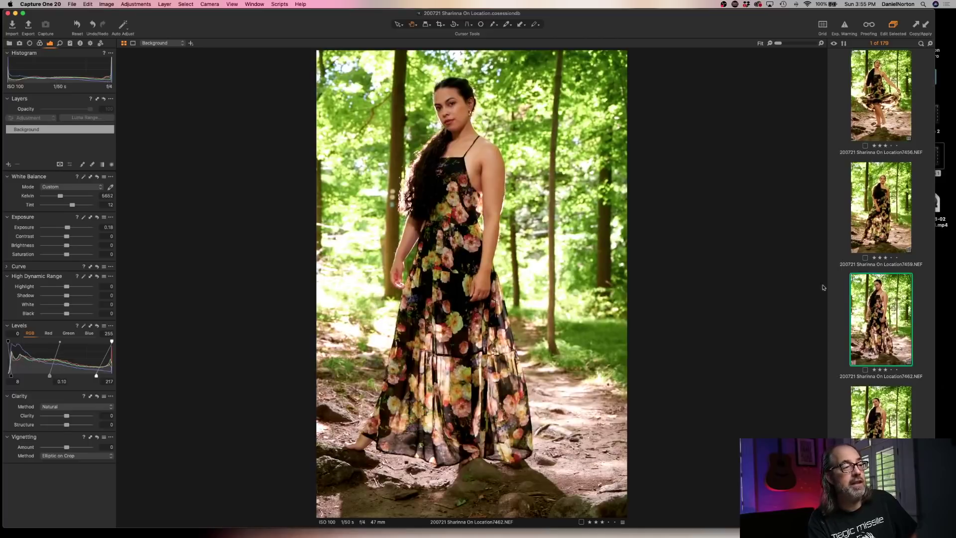
Compare the face at 100% in photos 7462 and 7456, and return to the full view.
{"action": "double_click", "coordinate": [471, 128]}
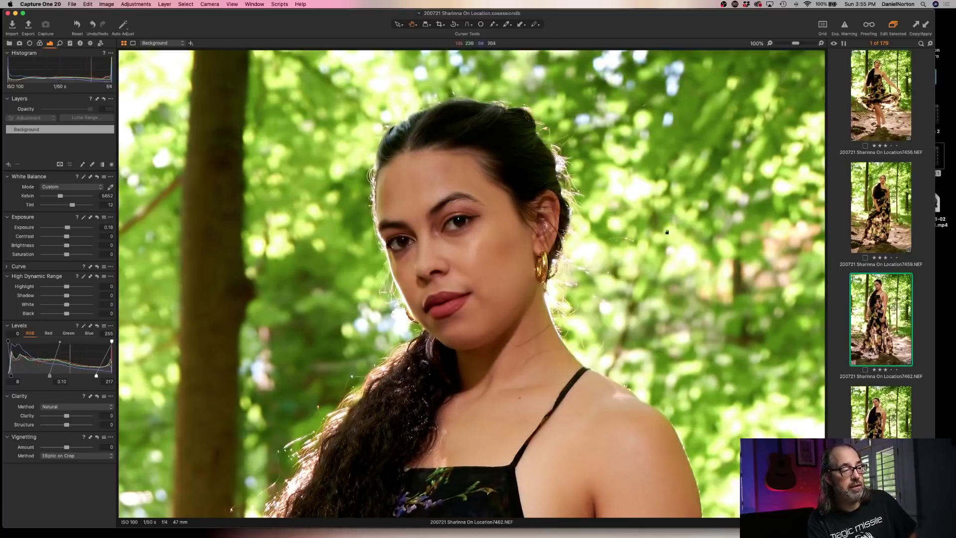
{"action": "left_click", "coordinate": [887, 101]}
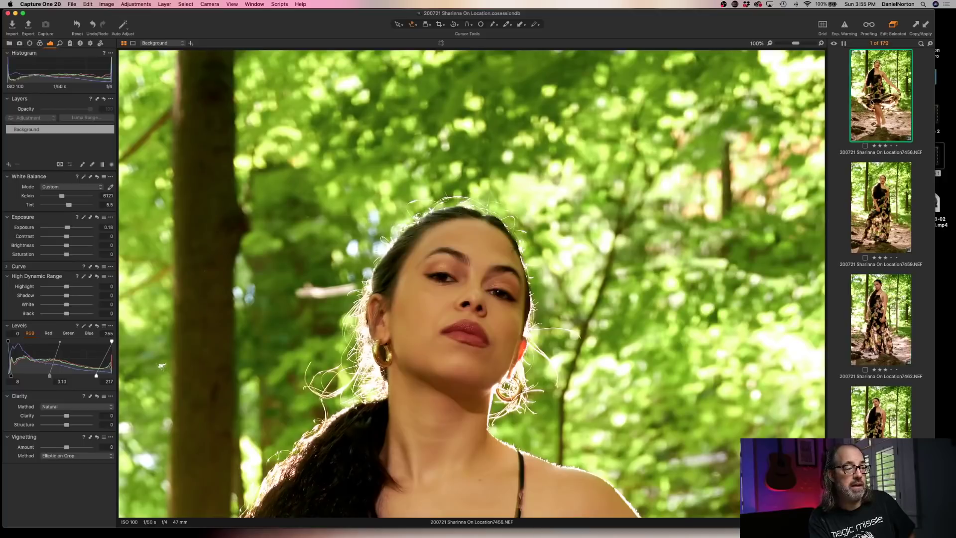
{"action": "double_click", "coordinate": [467, 302]}
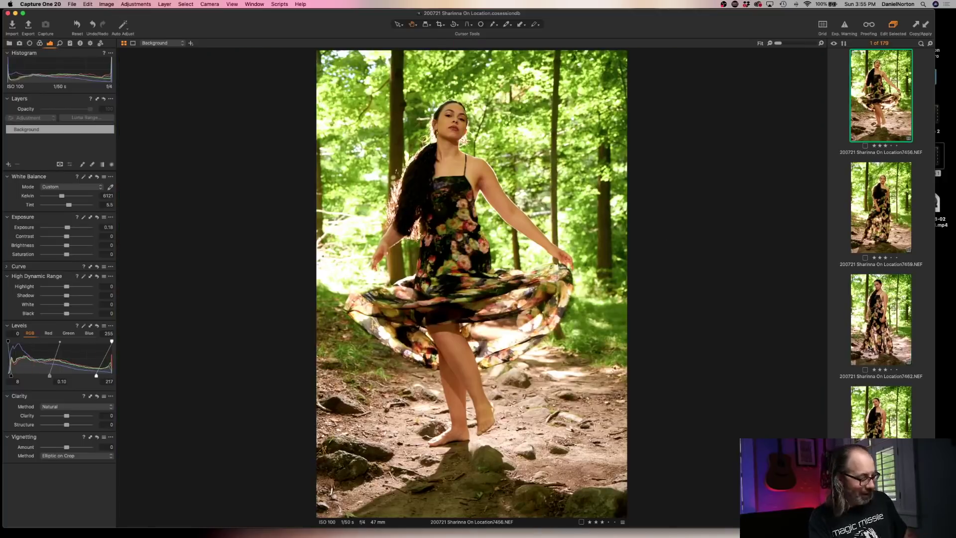
Show photos 7456 and 7462 side by side, with 7462 as the primary photo.
{"action": "left_click", "coordinate": [880, 319], "text": "super"}
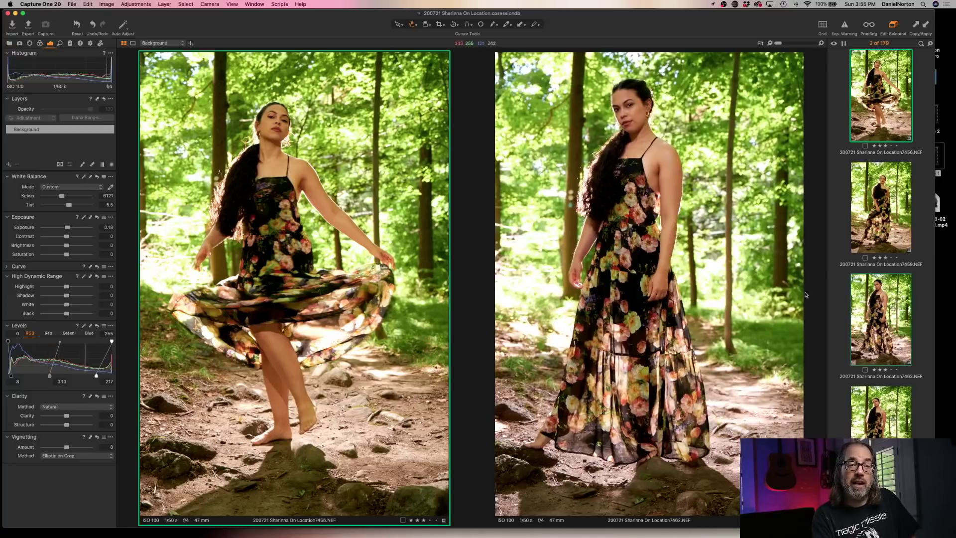
{"action": "left_click", "coordinate": [861, 313]}
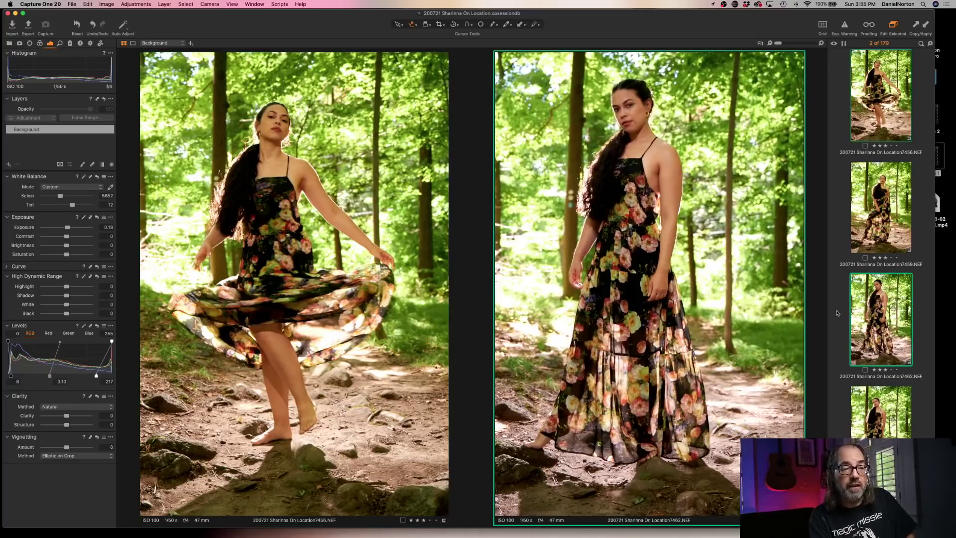
{"action": "left_click", "coordinate": [832, 204]}
{"action": "left_click", "coordinate": [870, 275]}
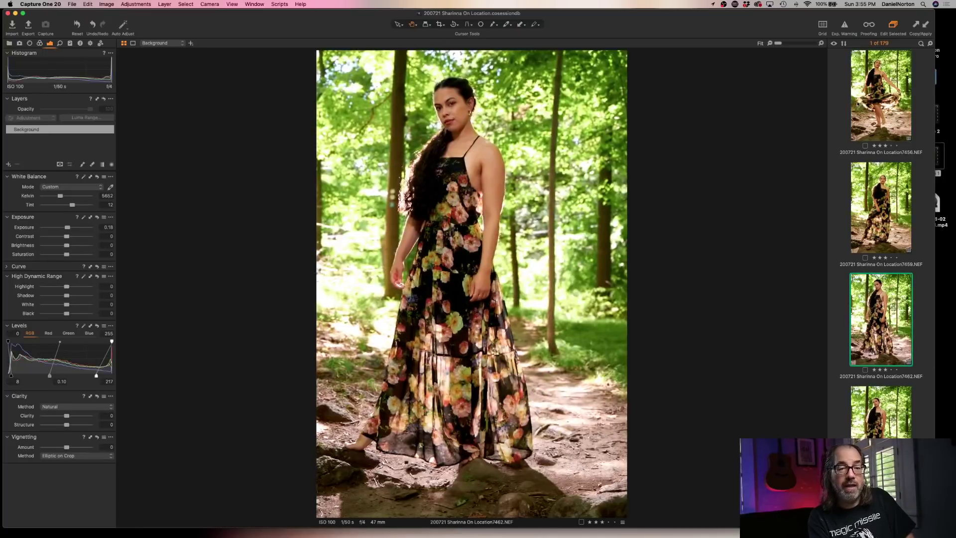
{"action": "left_click", "coordinate": [862, 108], "text": "super"}
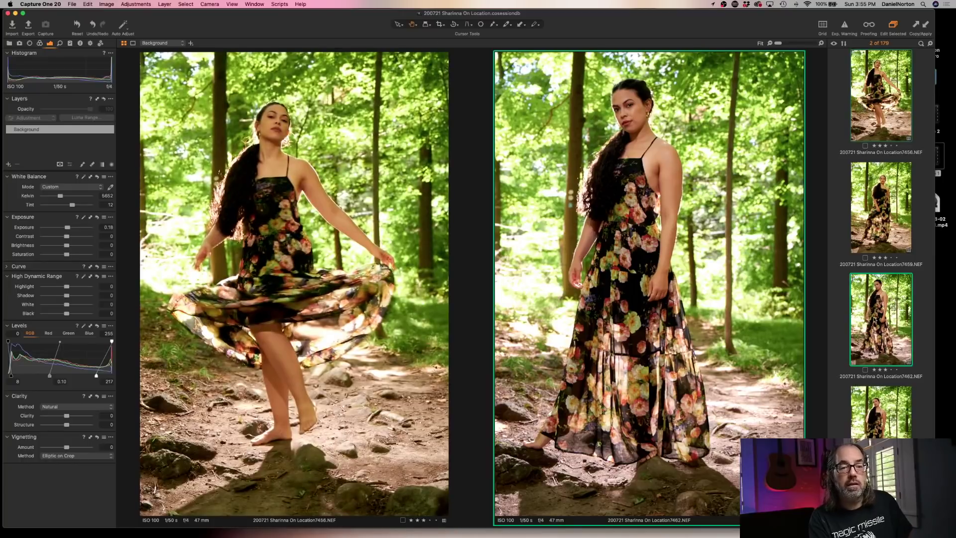
{"action": "left_click", "coordinate": [129, 4]}
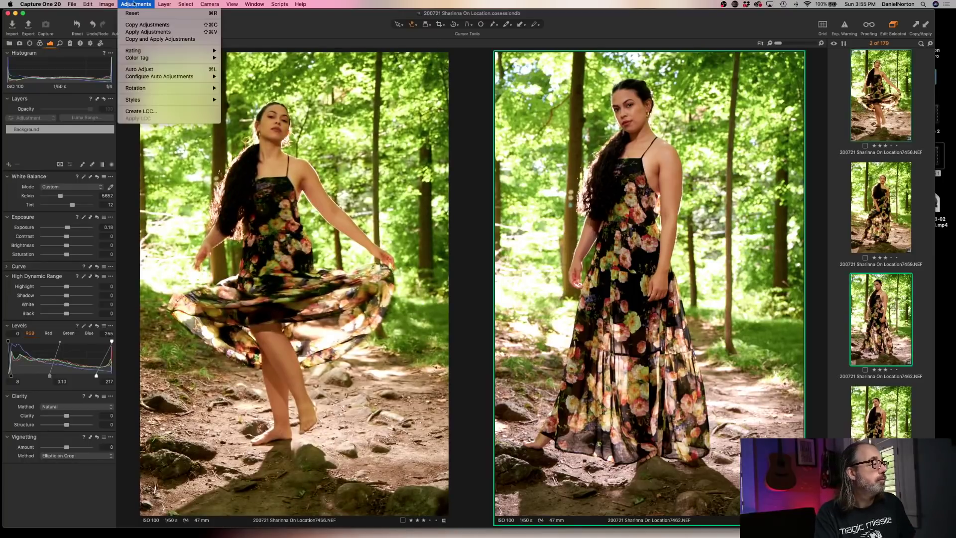
{"action": "left_click", "coordinate": [152, 39]}
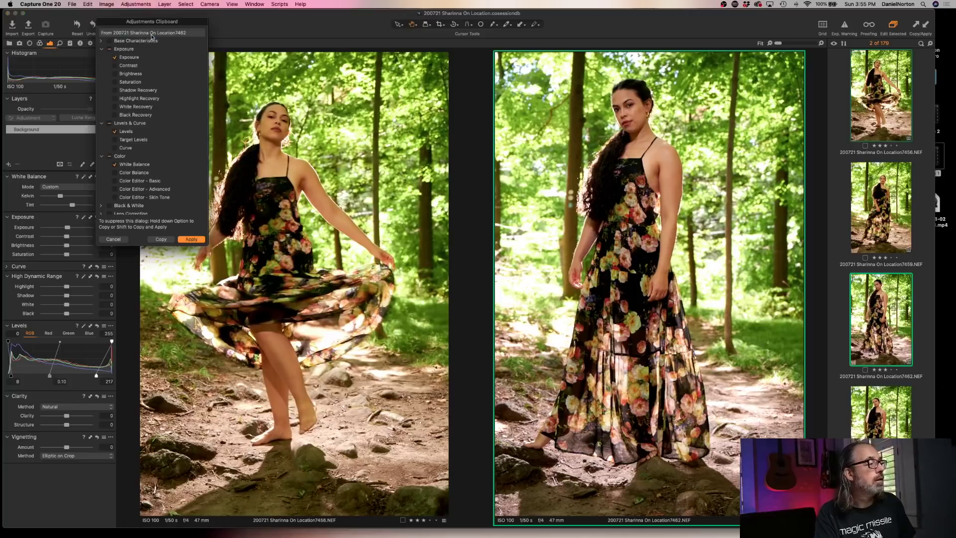
{"action": "left_click", "coordinate": [114, 164]}
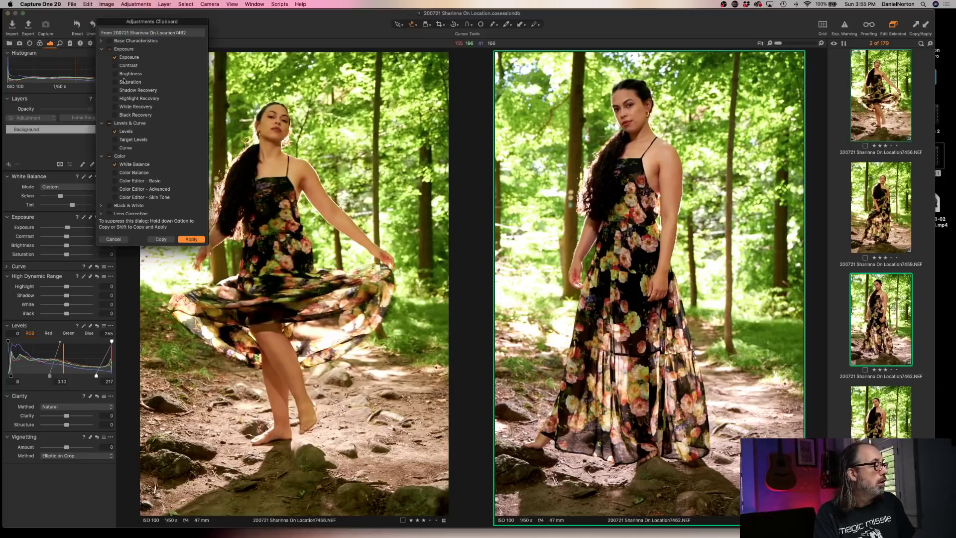
{"action": "left_click", "coordinate": [110, 123]}
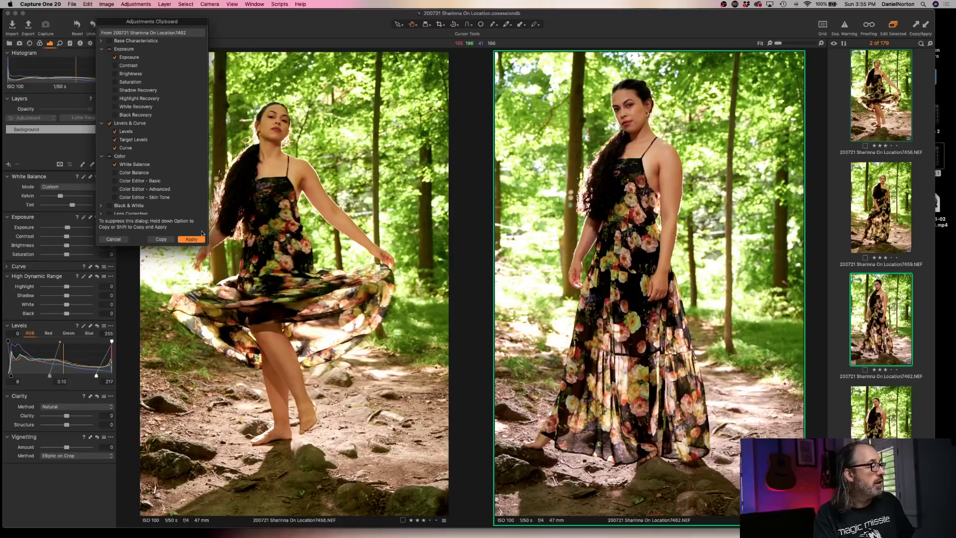
{"action": "left_click", "coordinate": [110, 123]}
{"action": "left_click", "coordinate": [119, 240]}
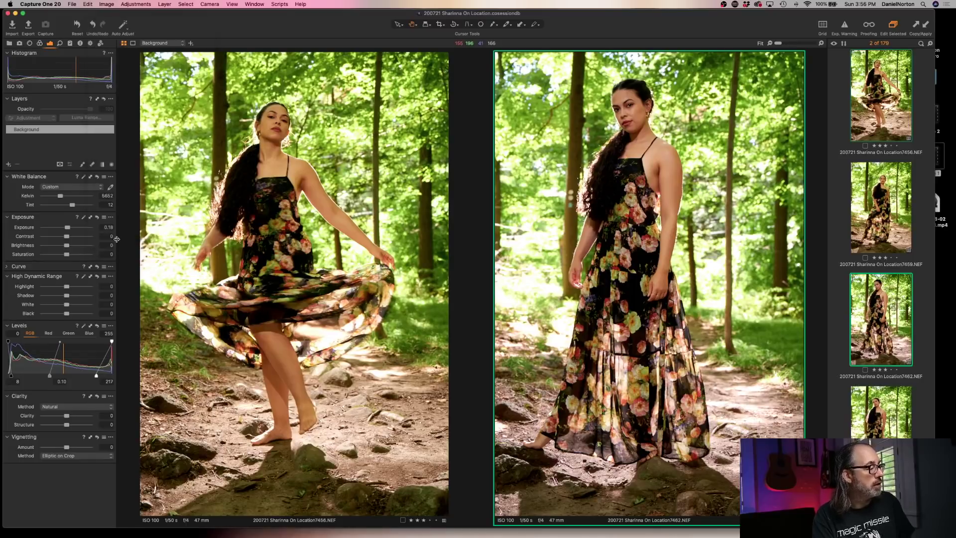
Copy only the white balance of photo 7462, leaving out its exposure, levels and composition adjustments.
{"action": "left_click", "coordinate": [829, 286]}
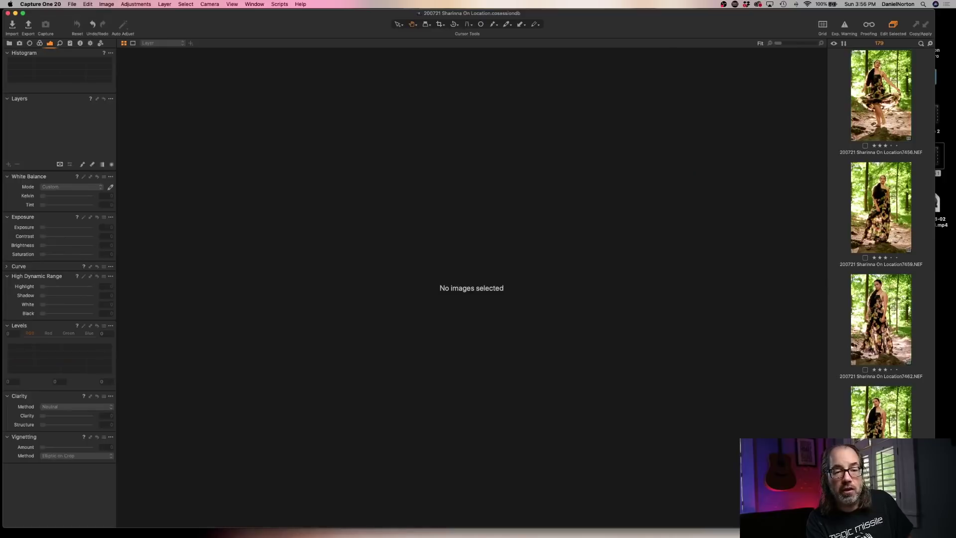
{"action": "left_click", "coordinate": [863, 340]}
{"action": "right_click", "coordinate": [870, 324]}
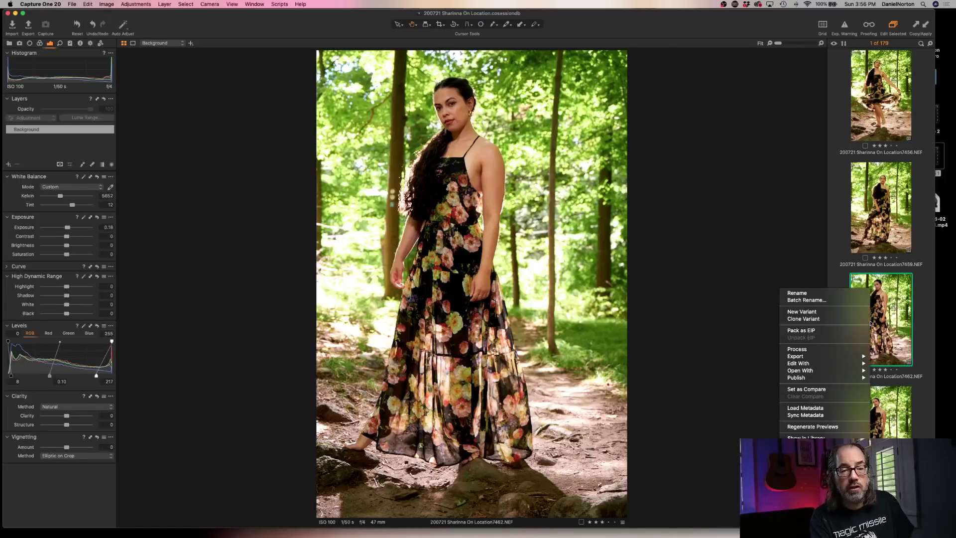
{"action": "left_click", "coordinate": [831, 278]}
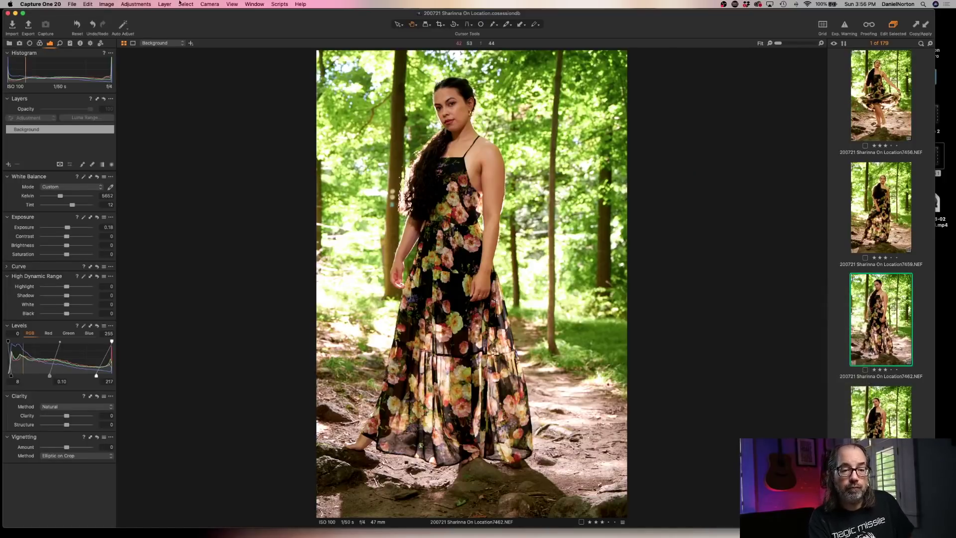
{"action": "left_click", "coordinate": [128, 4]}
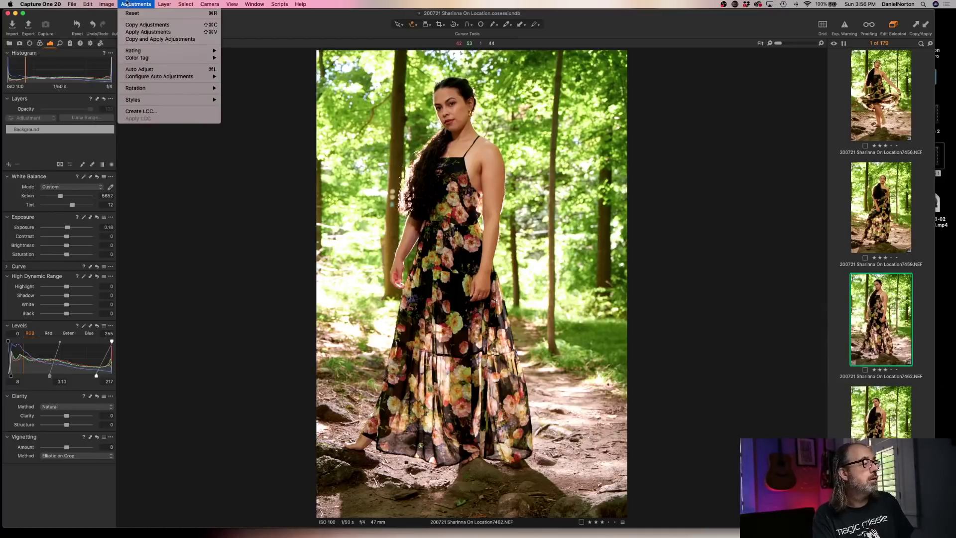
{"action": "left_click", "coordinate": [165, 39]}
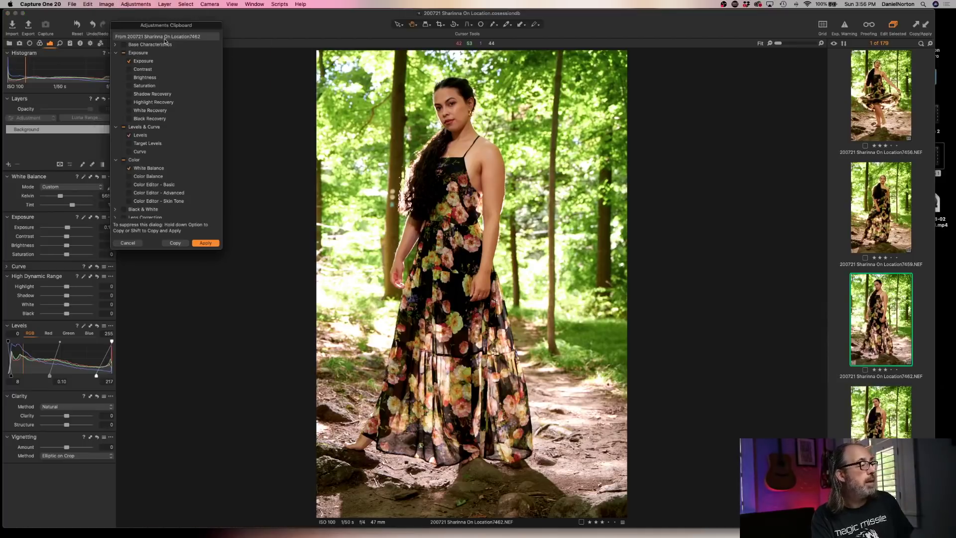
{"action": "left_click", "coordinate": [124, 127]}
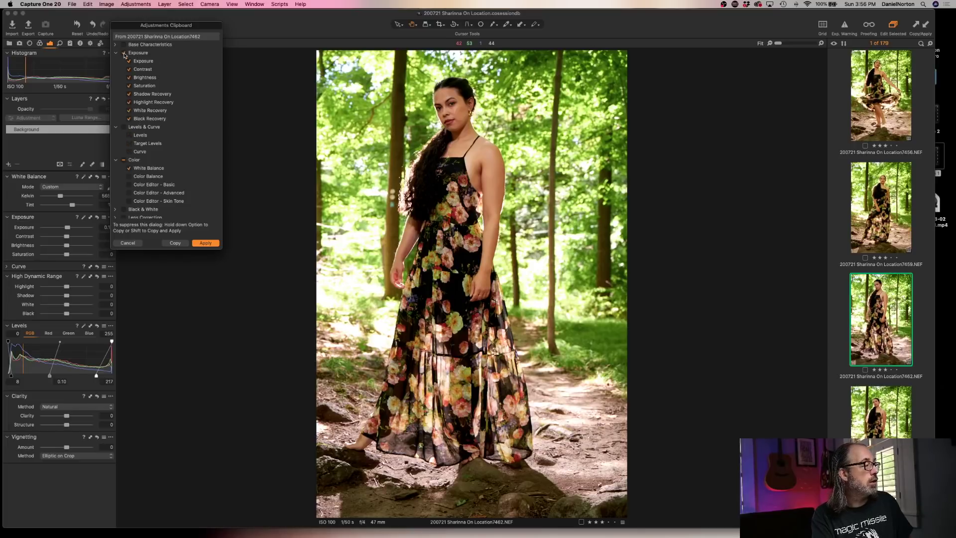
{"action": "scroll", "coordinate": [169, 85], "scroll_direction": "down", "scroll_amount": 4}
{"action": "scroll", "coordinate": [169, 84], "scroll_direction": "down", "scroll_amount": 2}
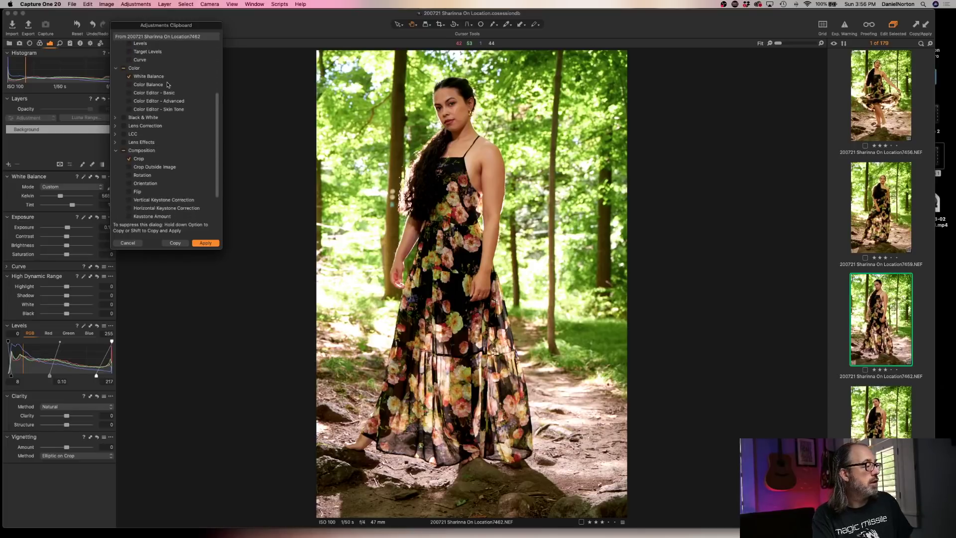
{"action": "left_click", "coordinate": [124, 150]}
{"action": "scroll", "coordinate": [152, 104], "scroll_direction": "up", "scroll_amount": 3}
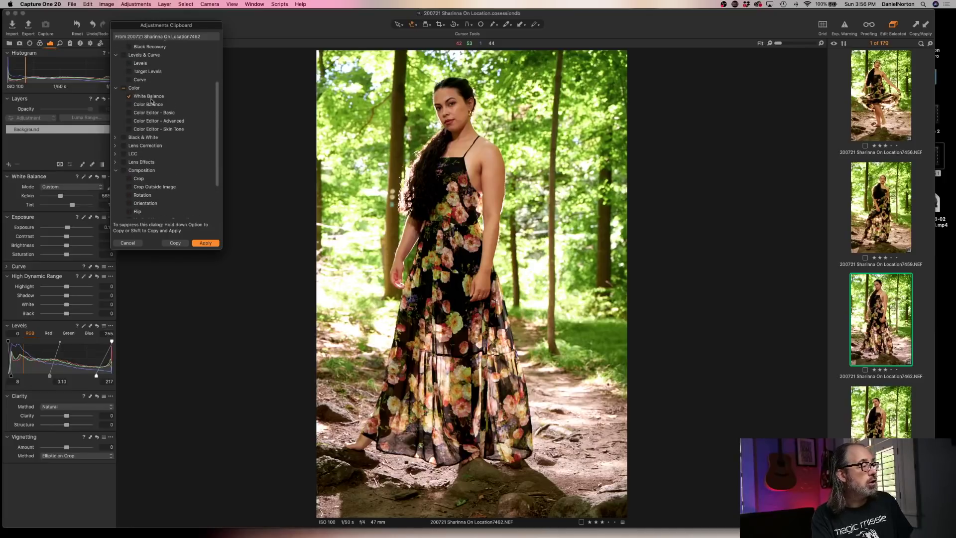
{"action": "left_click", "coordinate": [175, 243]}
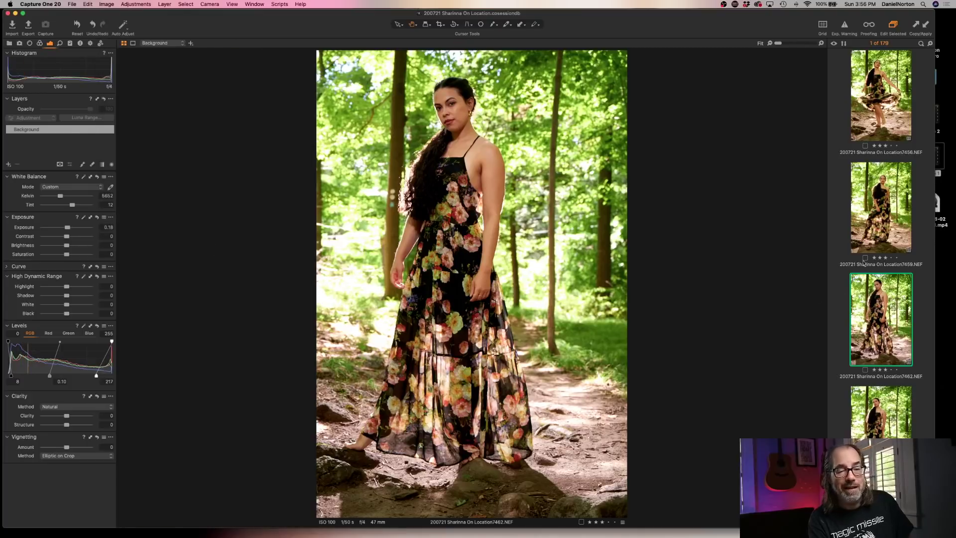
Apply the copied white balance to photo 7456.
{"action": "left_click", "coordinate": [870, 207]}
{"action": "scroll", "coordinate": [878, 169], "scroll_direction": "up", "scroll_amount": 3}
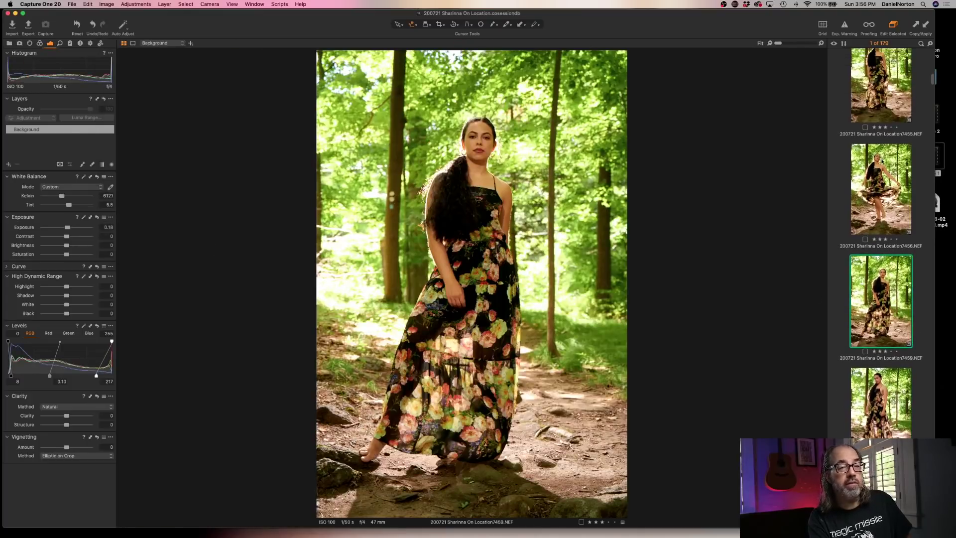
{"action": "left_click", "coordinate": [874, 119]}
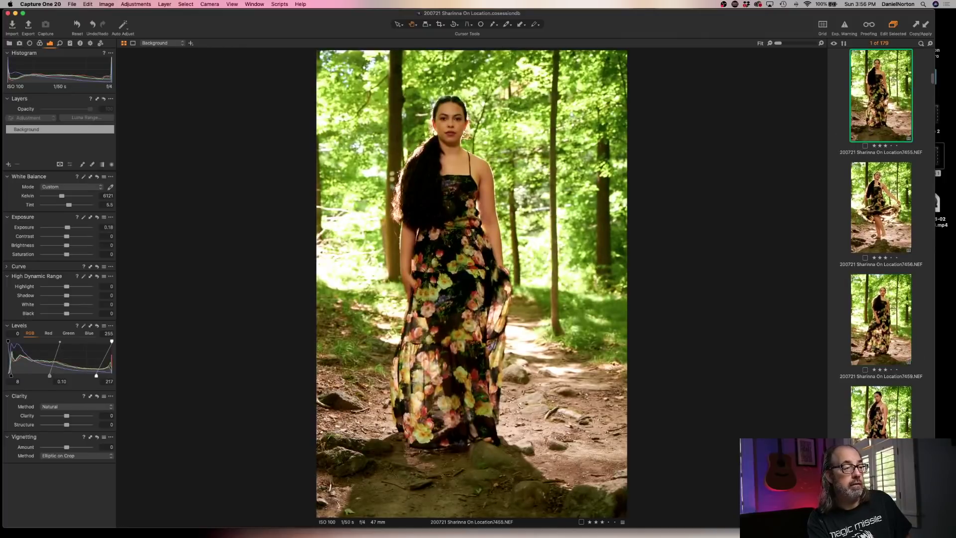
{"action": "left_click", "coordinate": [861, 196]}
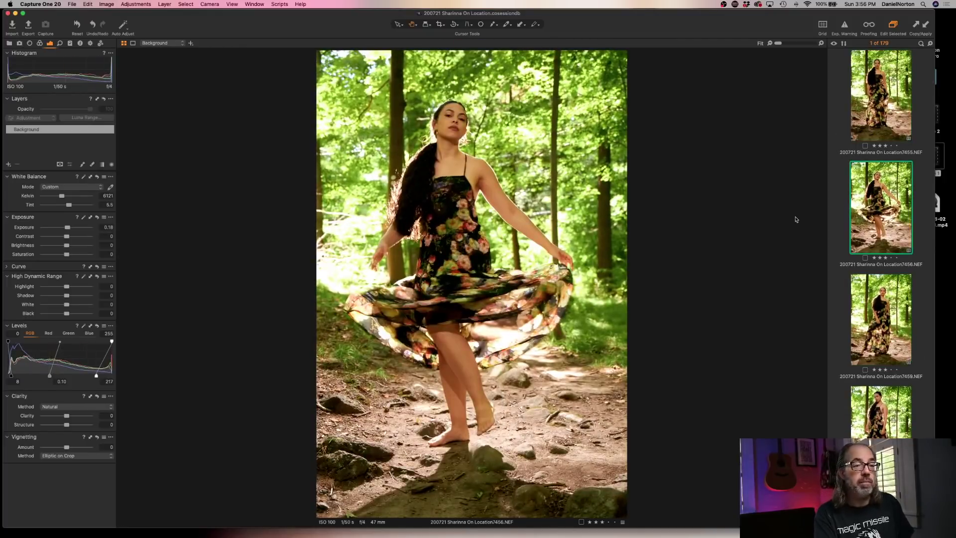
{"action": "left_click", "coordinate": [93, 4]}
{"action": "mouse_move", "coordinate": [135, 3]}
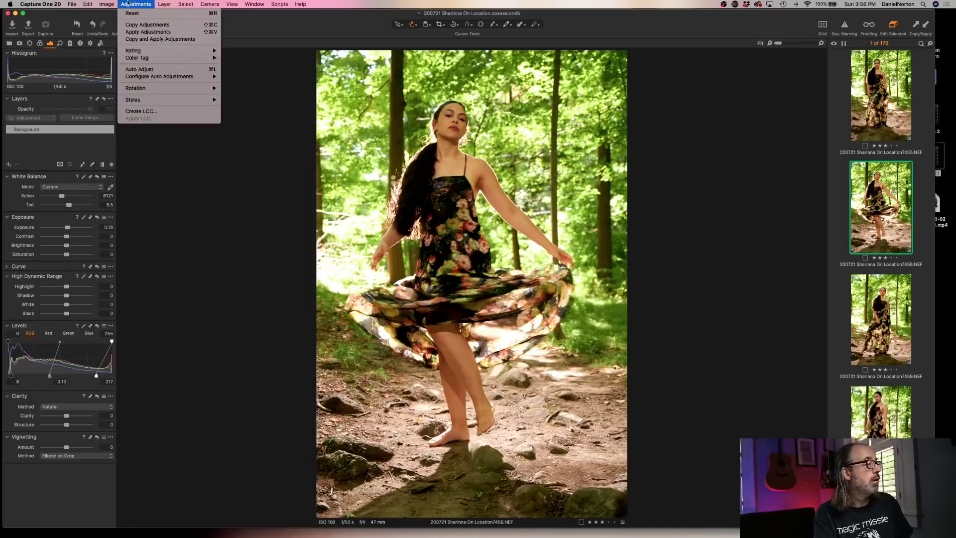
{"action": "left_click", "coordinate": [147, 31]}
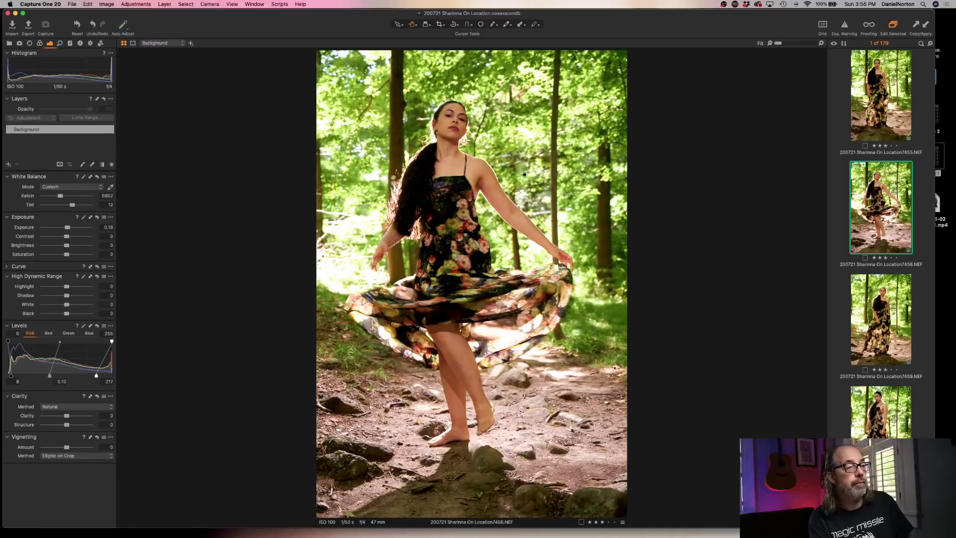
Apply the copied white balance to all photos from 7441 through 7459 at once.
{"action": "scroll", "coordinate": [879, 325], "scroll_direction": "up", "scroll_amount": 2}
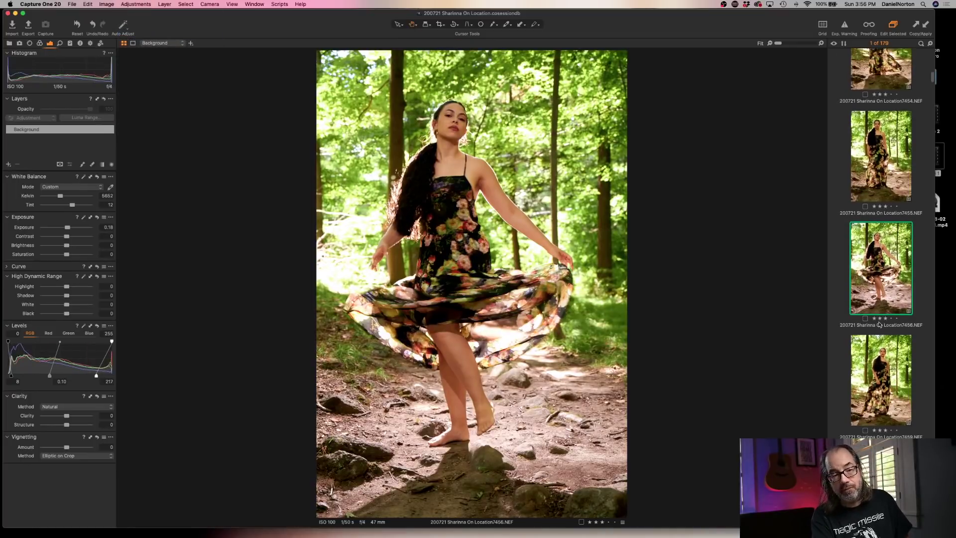
{"action": "left_click", "coordinate": [884, 367]}
{"action": "scroll", "coordinate": [880, 348], "scroll_direction": "down", "scroll_amount": 2}
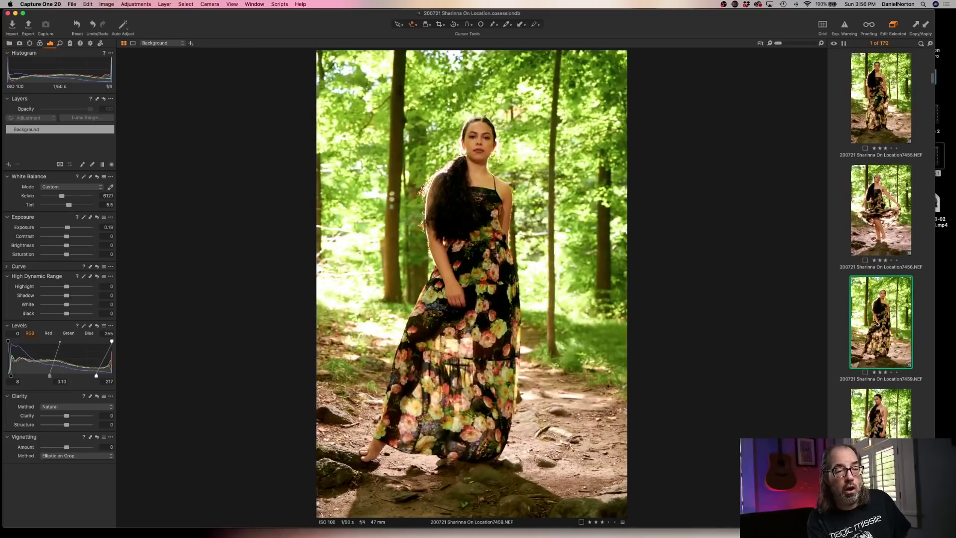
{"action": "scroll", "coordinate": [879, 249], "scroll_direction": "up", "scroll_amount": 10}
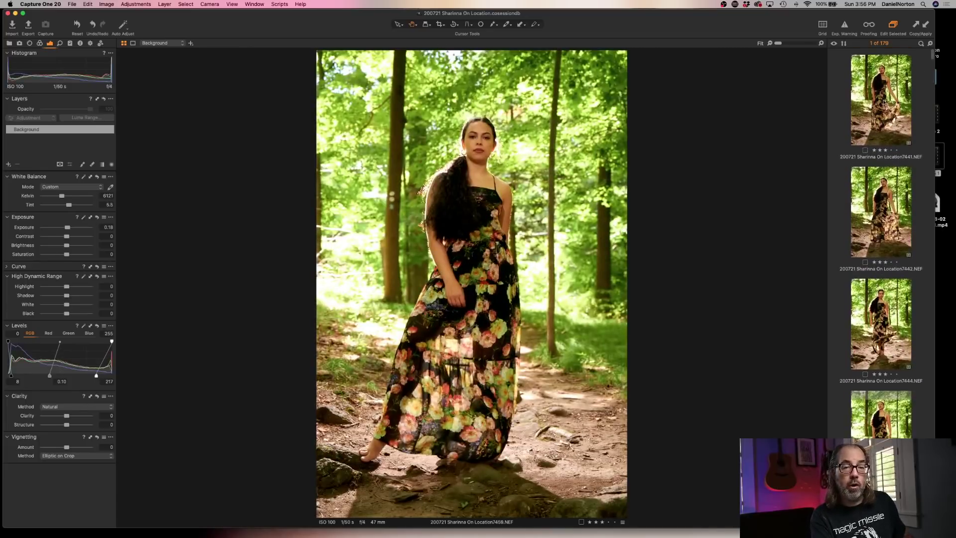
{"action": "left_click", "coordinate": [881, 102], "text": "shift"}
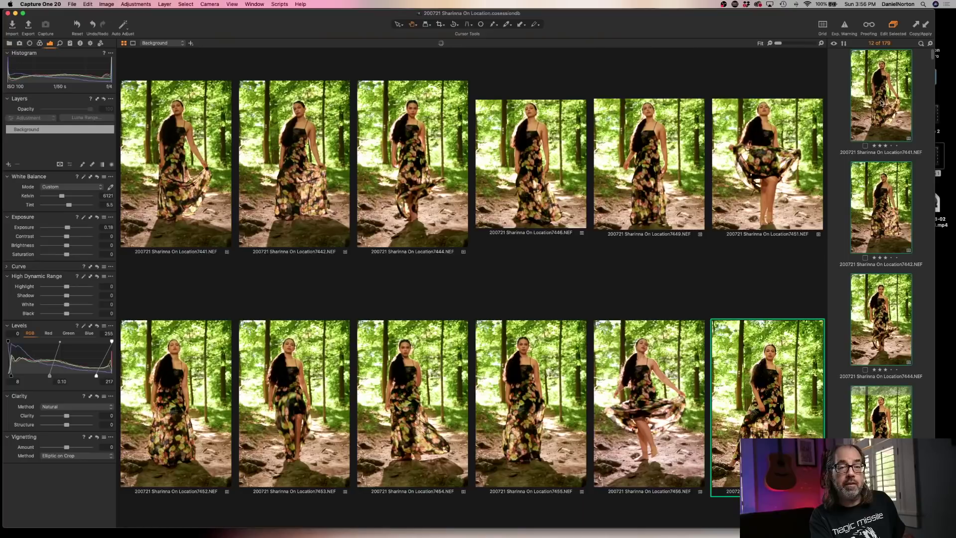
{"action": "left_click", "coordinate": [124, 4]}
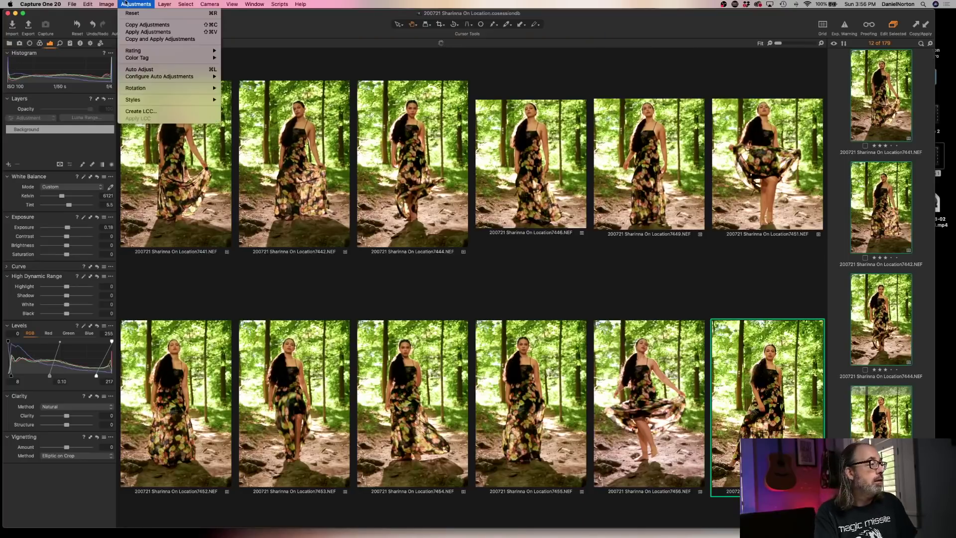
{"action": "left_click", "coordinate": [145, 32]}
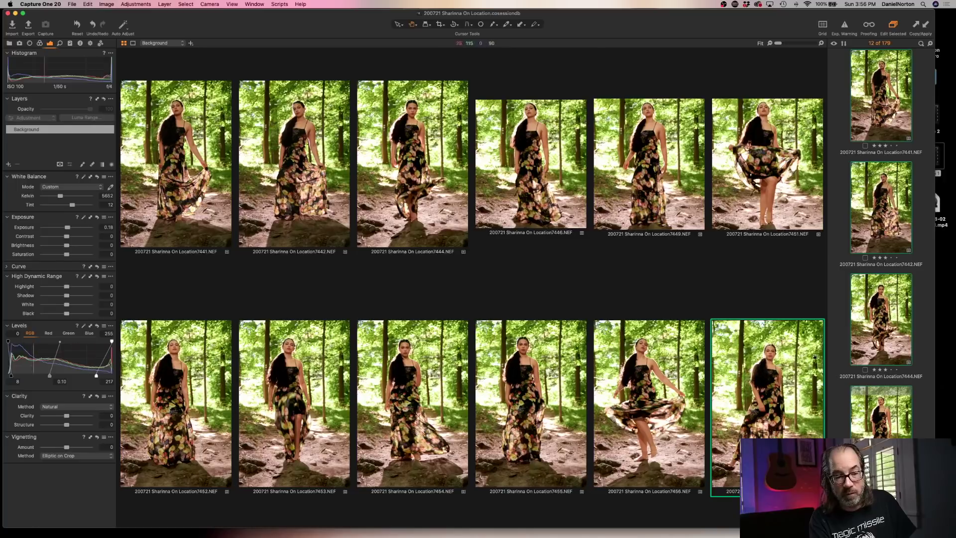
Review the color of the full-length portraits 7446 through 7452 one by one, going back and forth between them.
{"action": "left_click", "coordinate": [833, 353]}
{"action": "scroll", "coordinate": [833, 354], "scroll_direction": "down", "scroll_amount": 5}
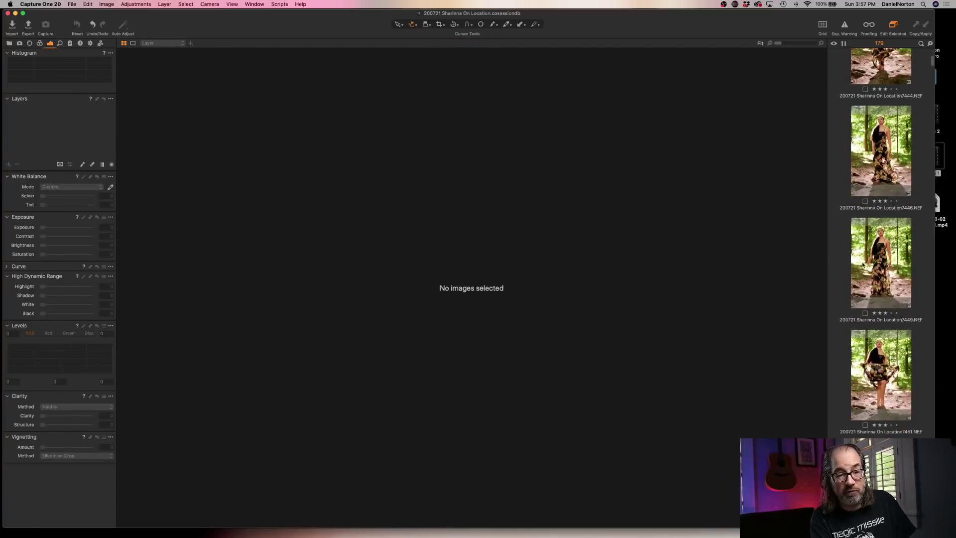
{"action": "left_click", "coordinate": [878, 164]}
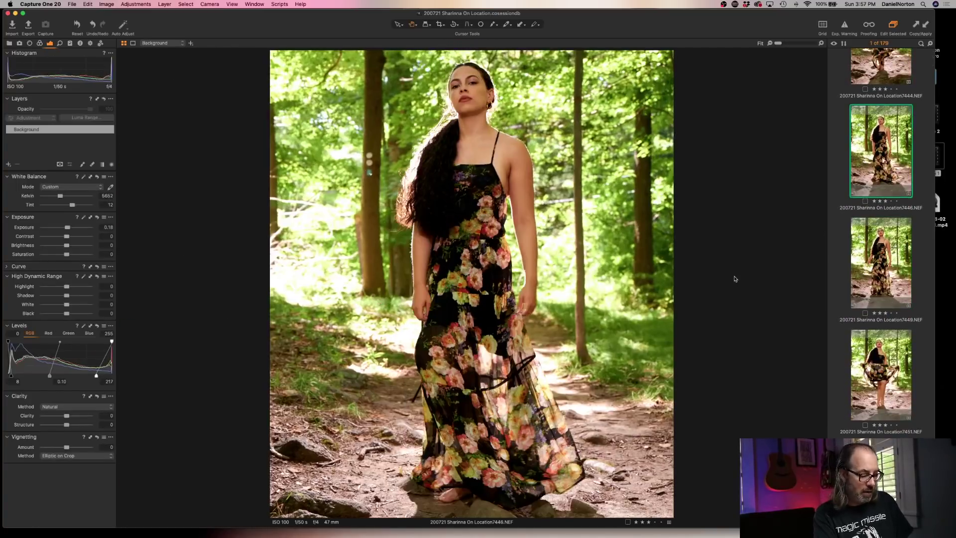
{"action": "key", "text": "Down"}
{"action": "key", "text": "Down"}
{"action": "key", "text": "Up"}
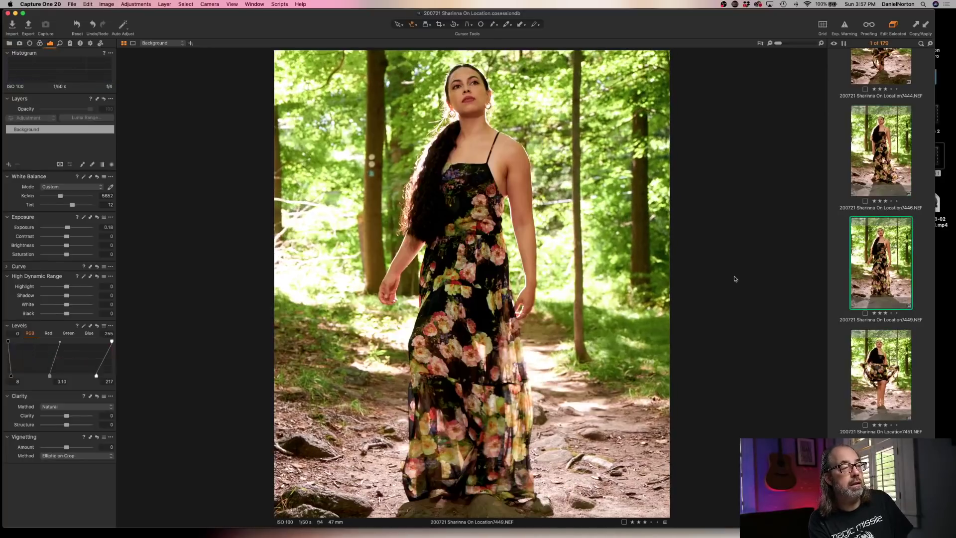
{"action": "key", "text": "Up"}
{"action": "key", "text": "Down"}
{"action": "key", "text": "Down"}
{"action": "key", "text": "Down"}
{"action": "key", "text": "Down"}
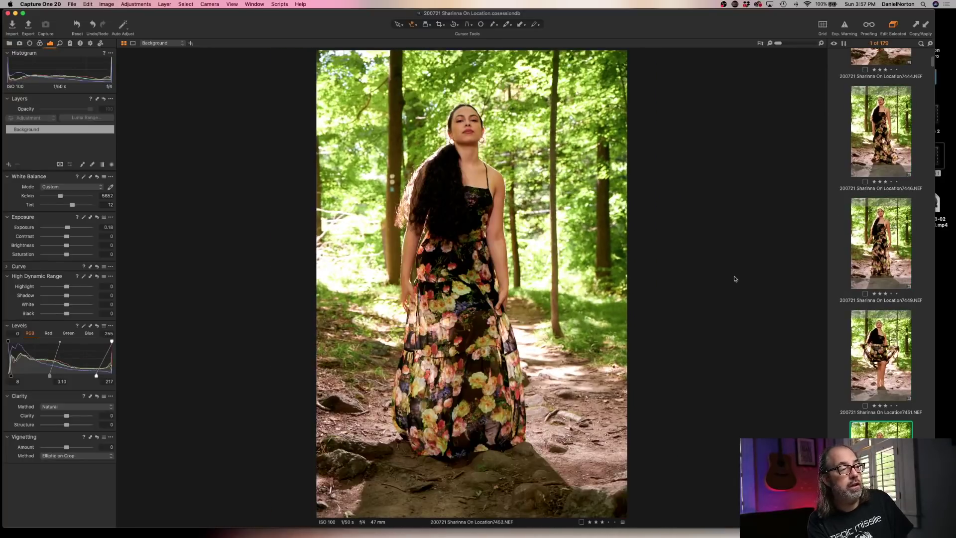
{"action": "key", "text": "Up"}
{"action": "key", "text": "Up"}
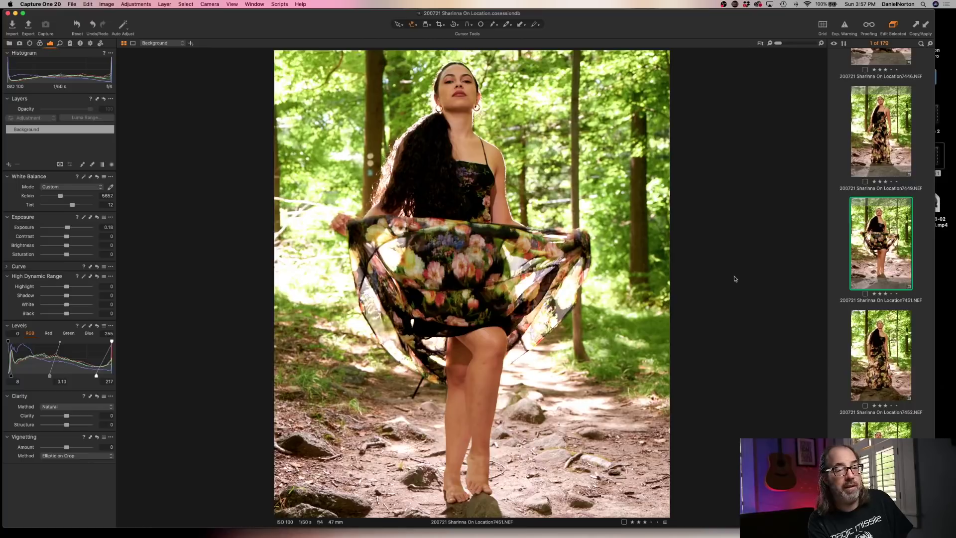
{"action": "key", "text": "Up"}
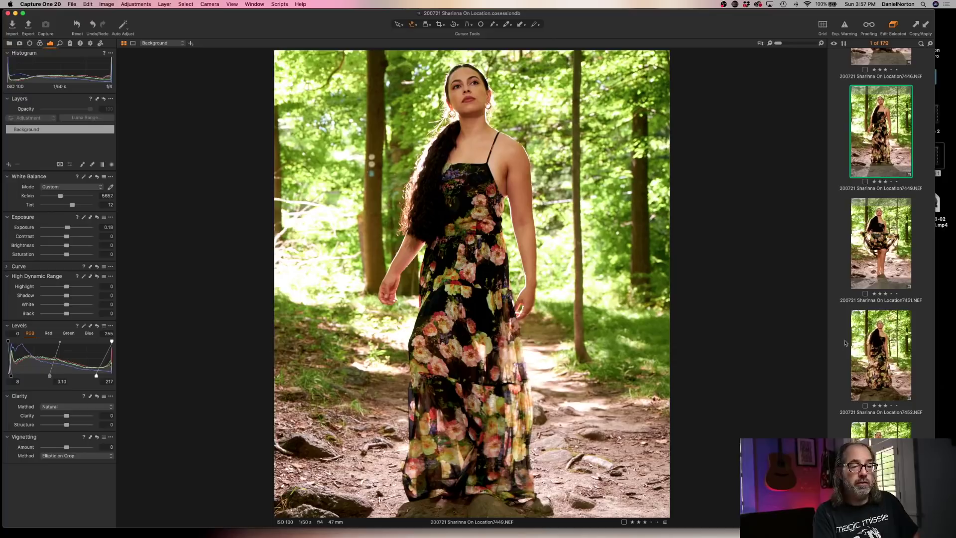
View photo 7446 and the preceding photo 7444 to compare their color.
{"action": "scroll", "coordinate": [879, 353], "scroll_direction": "up", "scroll_amount": 5}
{"action": "left_click", "coordinate": [884, 226]}
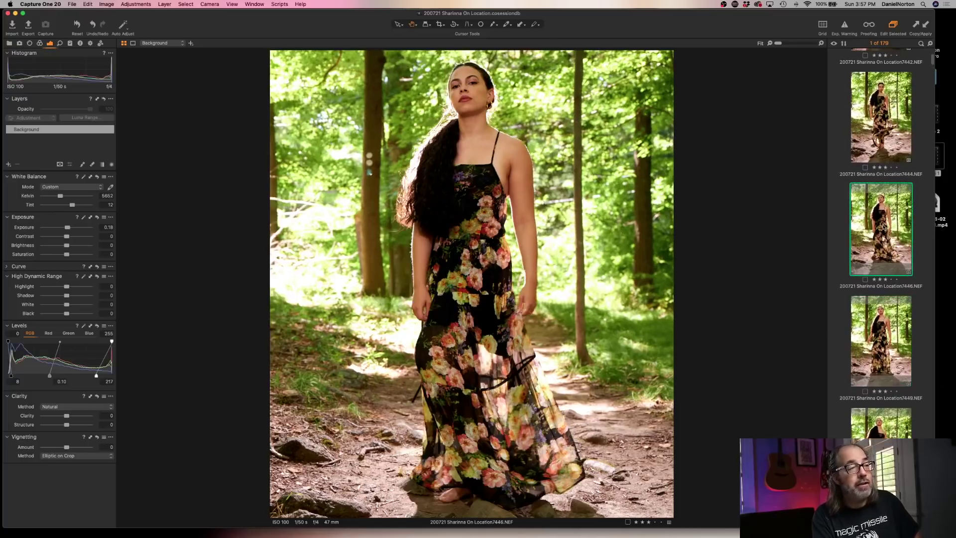
{"action": "scroll", "coordinate": [883, 222], "scroll_direction": "up", "scroll_amount": 2}
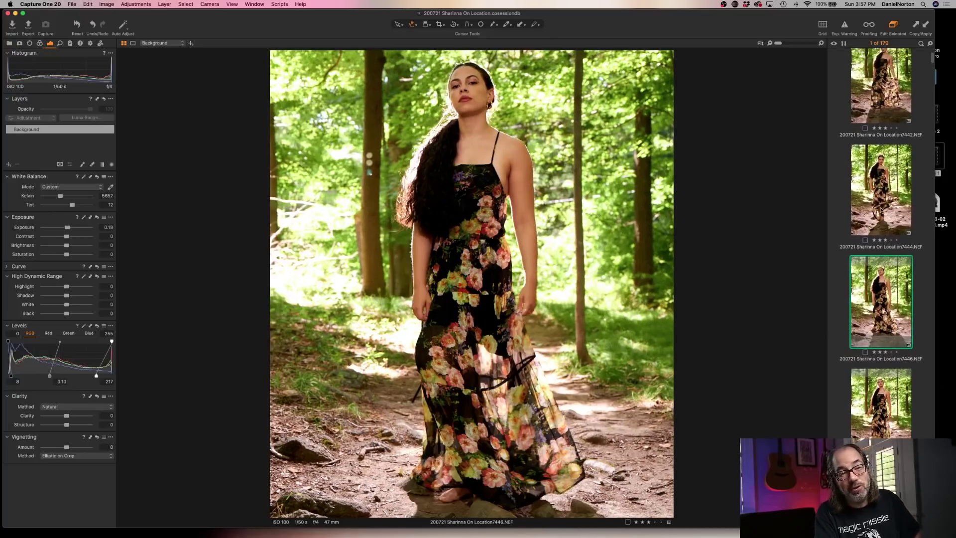
{"action": "left_click", "coordinate": [881, 212]}
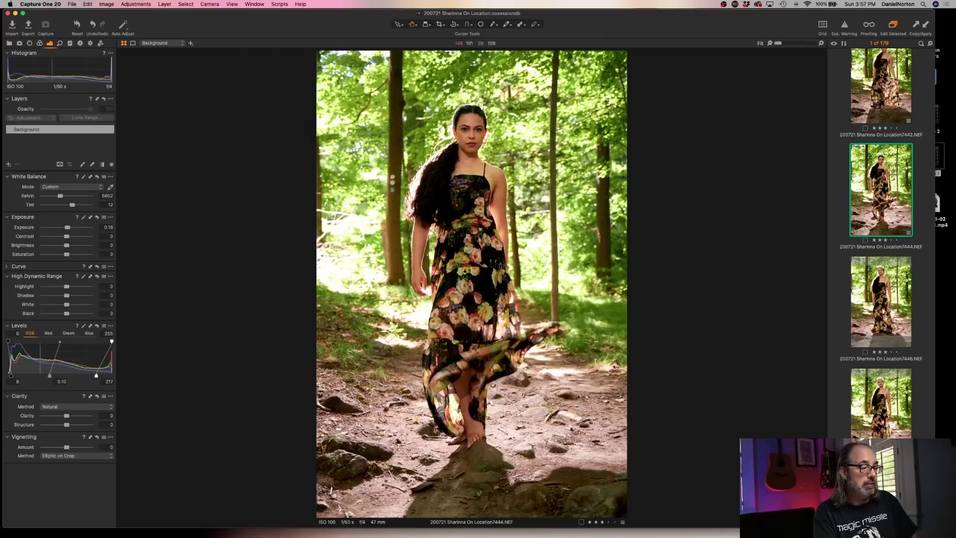
Switch to Safari and open the adorama.com website.
{"action": "mouse_move", "coordinate": [390, 525]}
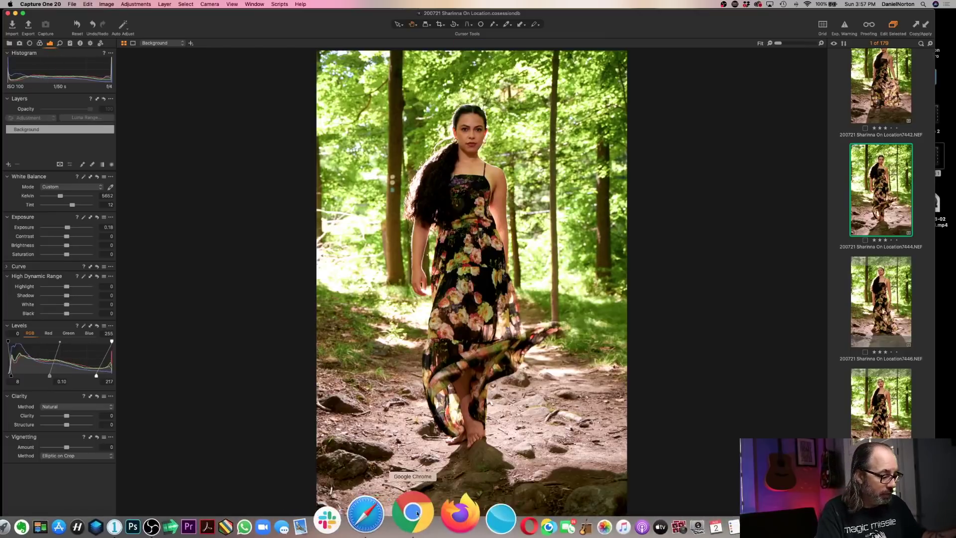
{"action": "left_click", "coordinate": [399, 509]}
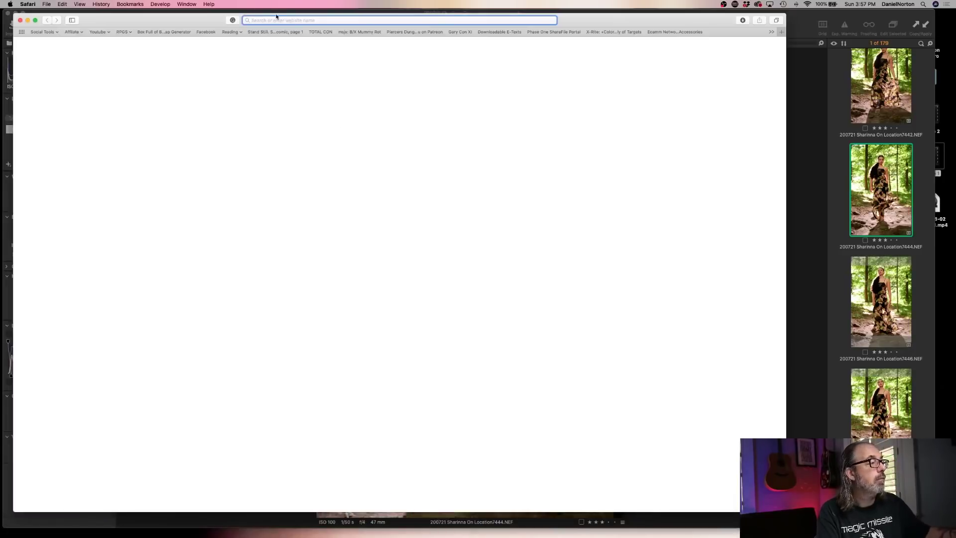
{"action": "type", "text": "adorama.com"}
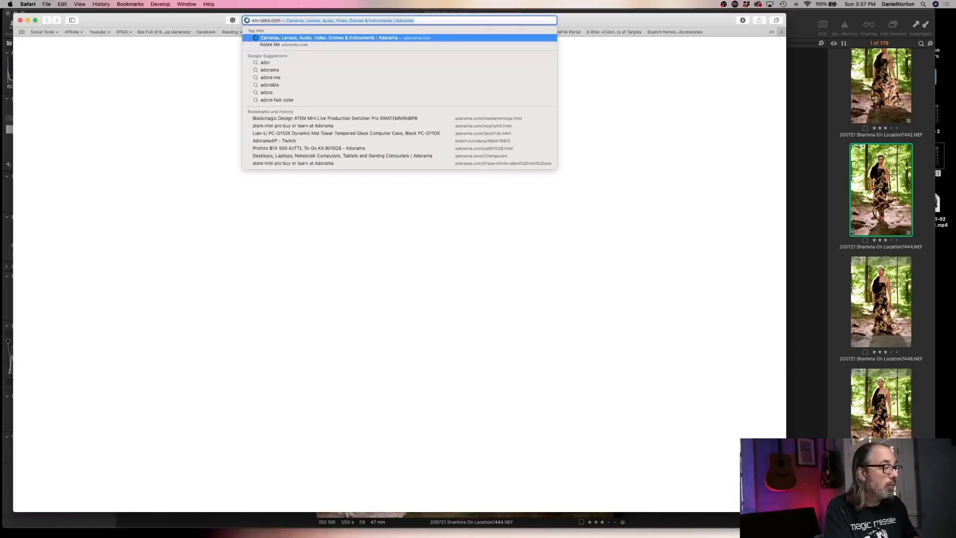
{"action": "key", "text": "Return"}
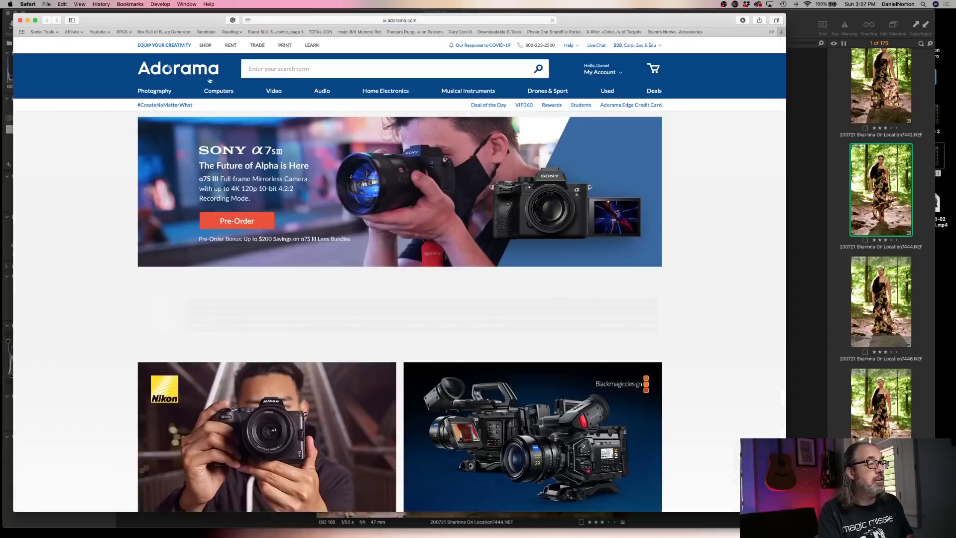
Search the Adorama store for "digital target".
{"action": "left_click", "coordinate": [289, 73]}
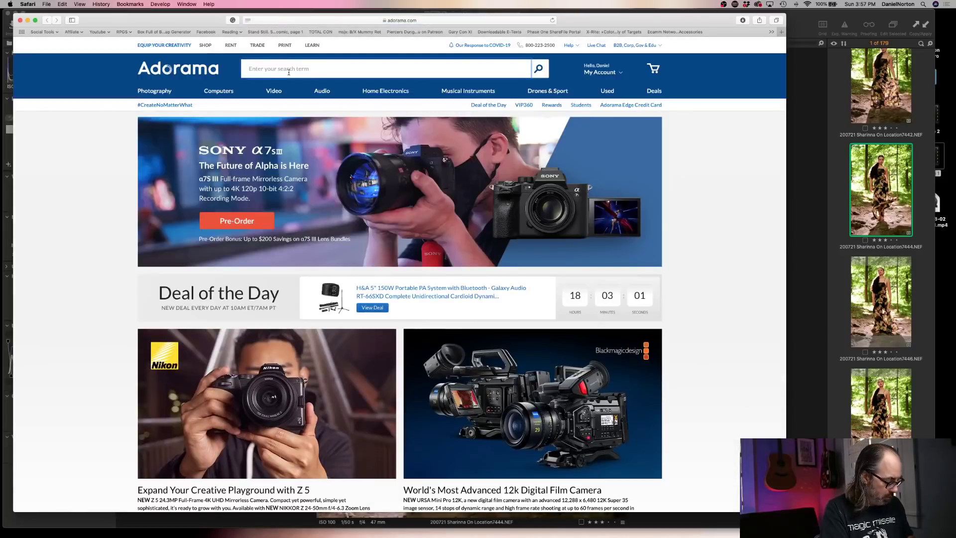
{"action": "type", "text": "digital t"}
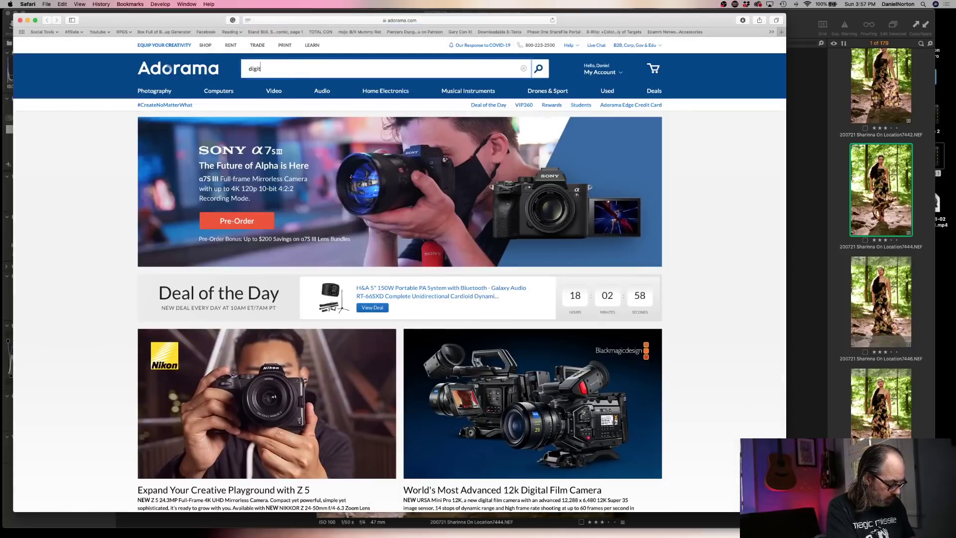
{"action": "type", "text": "et"}
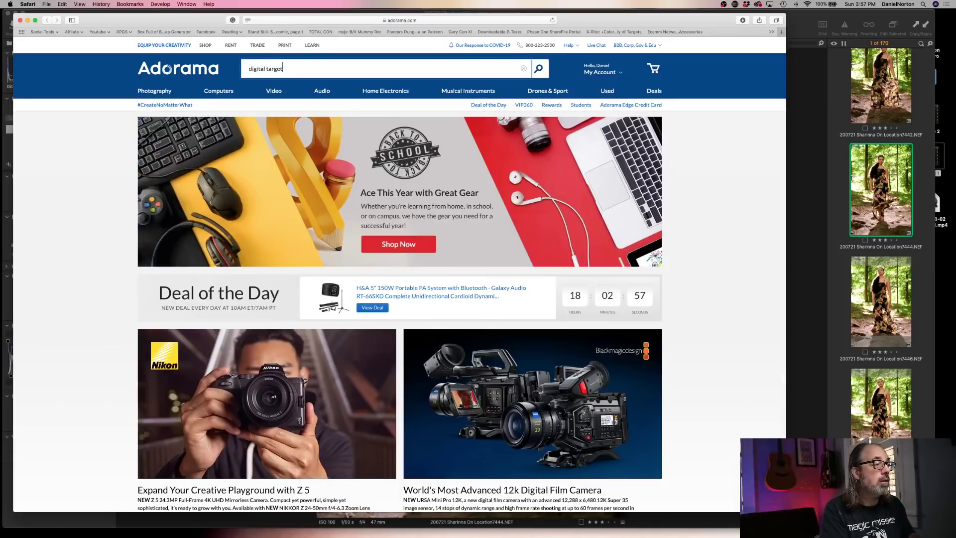
{"action": "key", "text": "Return"}
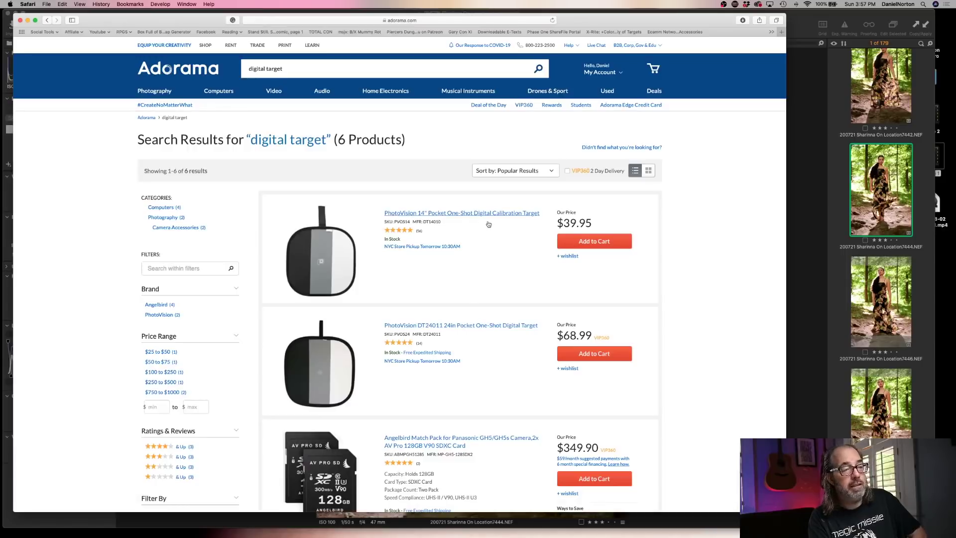
Look through the digital target search results, including the 14-inch and 24-inch PhotoVision targets, and close the browser window.
{"action": "scroll", "coordinate": [514, 259], "scroll_direction": "down", "scroll_amount": 1}
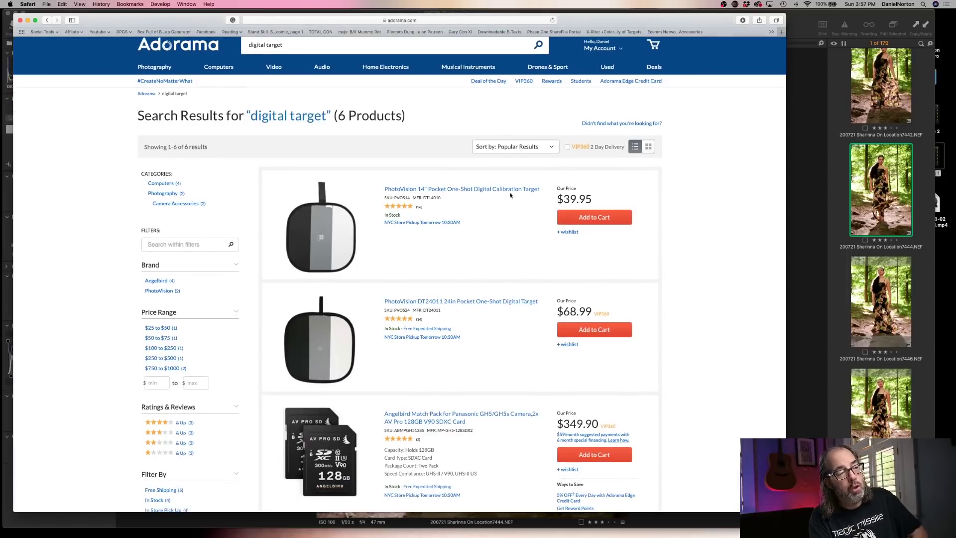
{"action": "scroll", "coordinate": [498, 224], "scroll_direction": "down", "scroll_amount": 3}
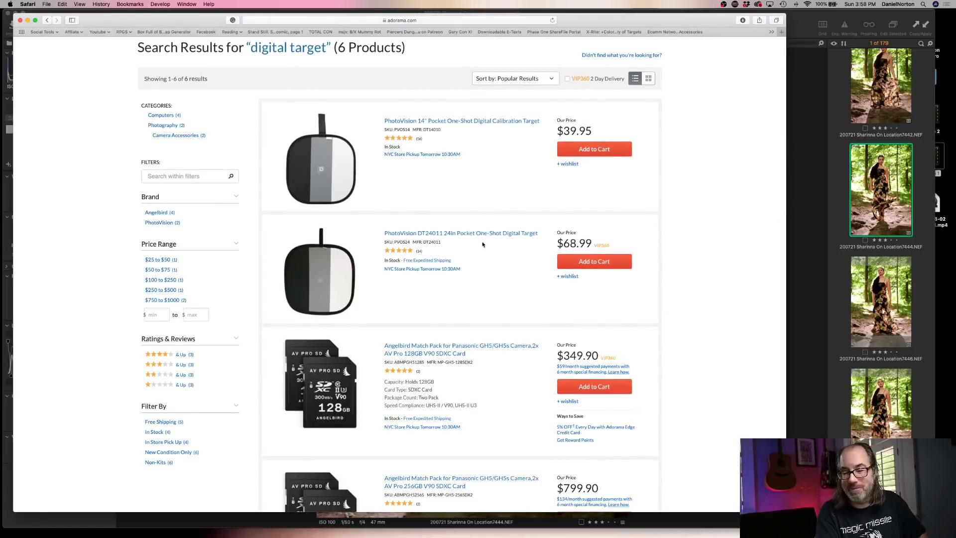
{"action": "scroll", "coordinate": [483, 244], "scroll_direction": "down", "scroll_amount": 15}
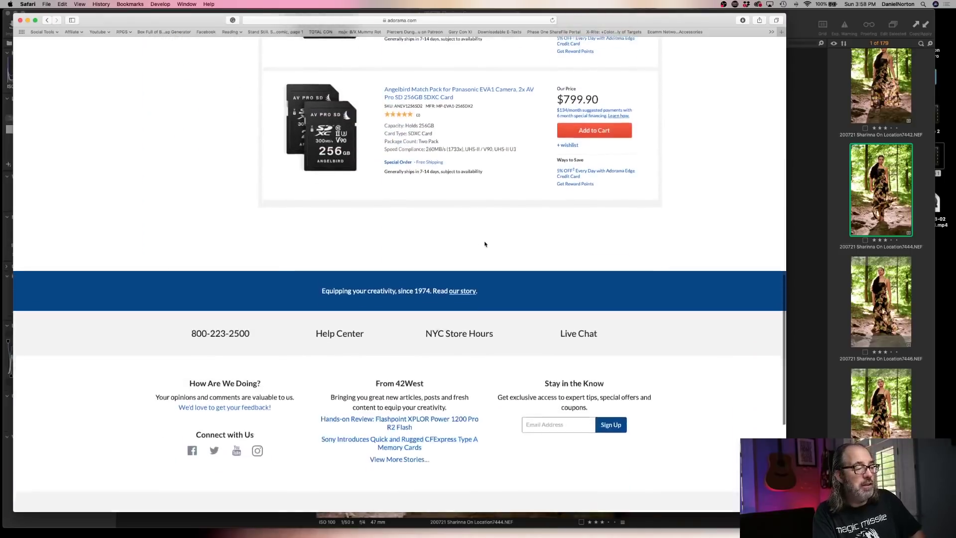
{"action": "scroll", "coordinate": [485, 244], "scroll_direction": "up", "scroll_amount": 15}
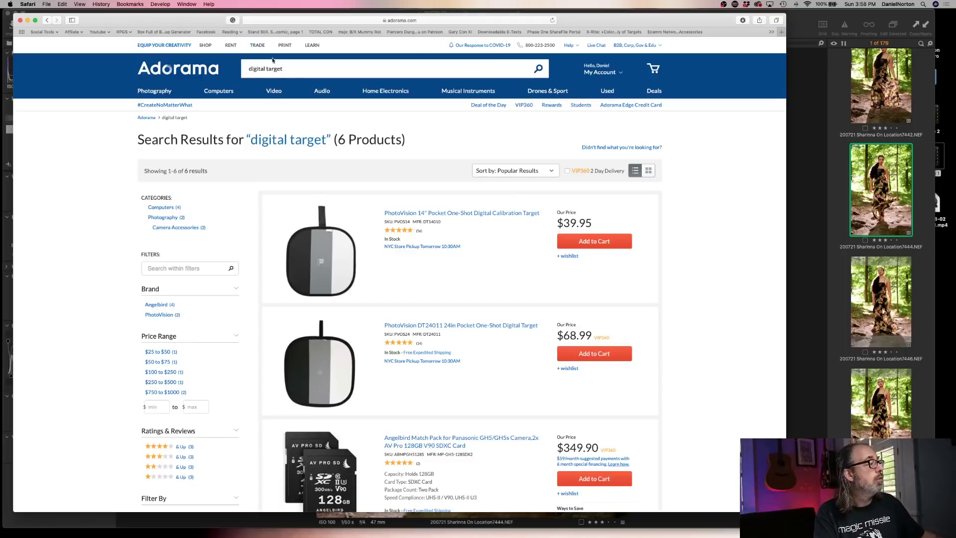
{"action": "left_click", "coordinate": [20, 20]}
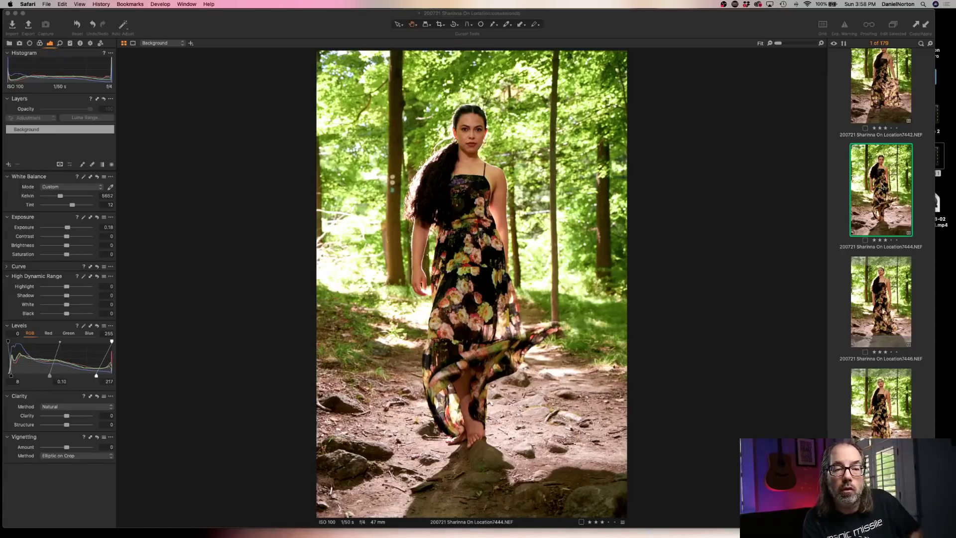
Return to Capture One and compare photo 7446 with photo 7444 again.
{"action": "left_click", "coordinate": [887, 302]}
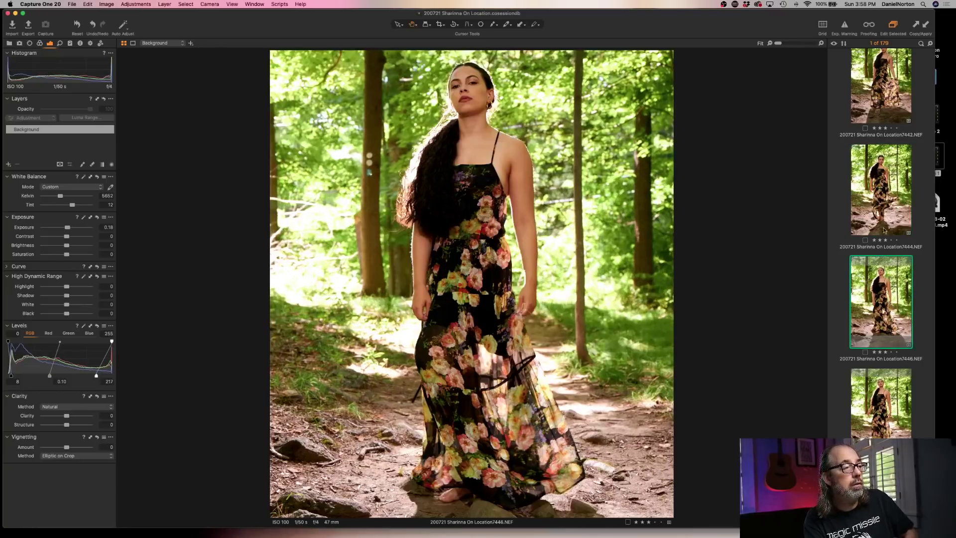
{"action": "left_click", "coordinate": [881, 232]}
{"action": "scroll", "coordinate": [866, 244], "scroll_direction": "up", "scroll_amount": 2}
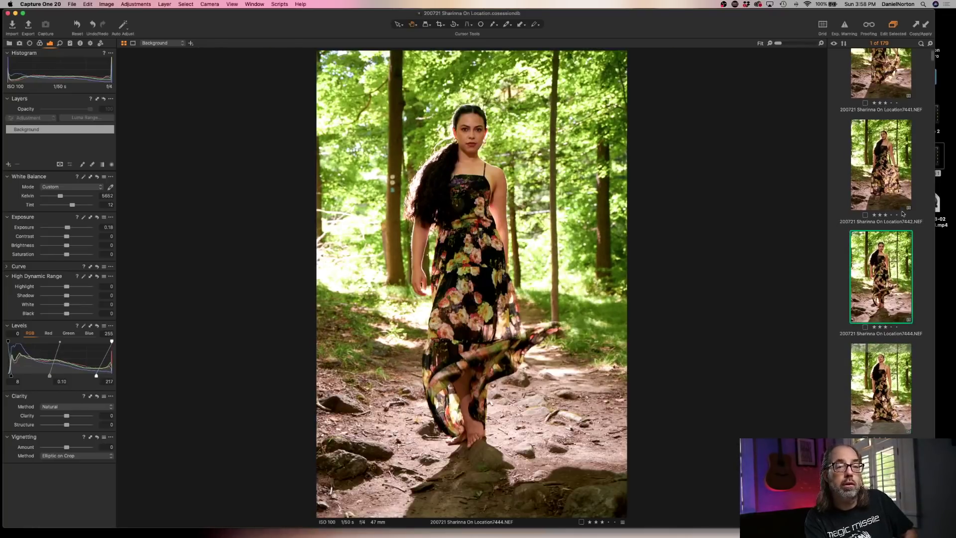
View portraits 7442 and 7441 again, and open photo 7454 further along the series.
{"action": "left_click", "coordinate": [859, 218]}
{"action": "scroll", "coordinate": [880, 149], "scroll_direction": "up", "scroll_amount": 1}
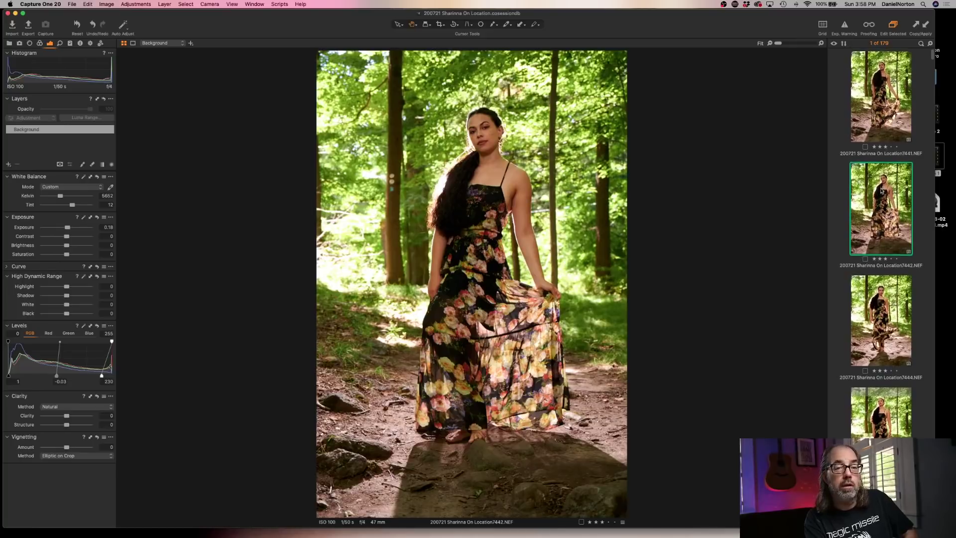
{"action": "left_click", "coordinate": [880, 100]}
{"action": "scroll", "coordinate": [882, 324], "scroll_direction": "down", "scroll_amount": 5}
{"action": "scroll", "coordinate": [882, 324], "scroll_direction": "down", "scroll_amount": 3}
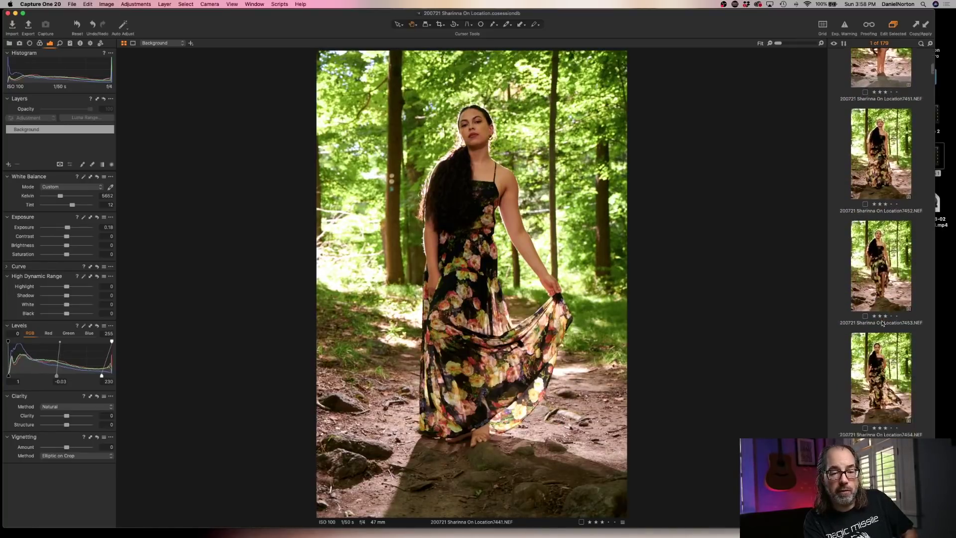
{"action": "left_click", "coordinate": [883, 289]}
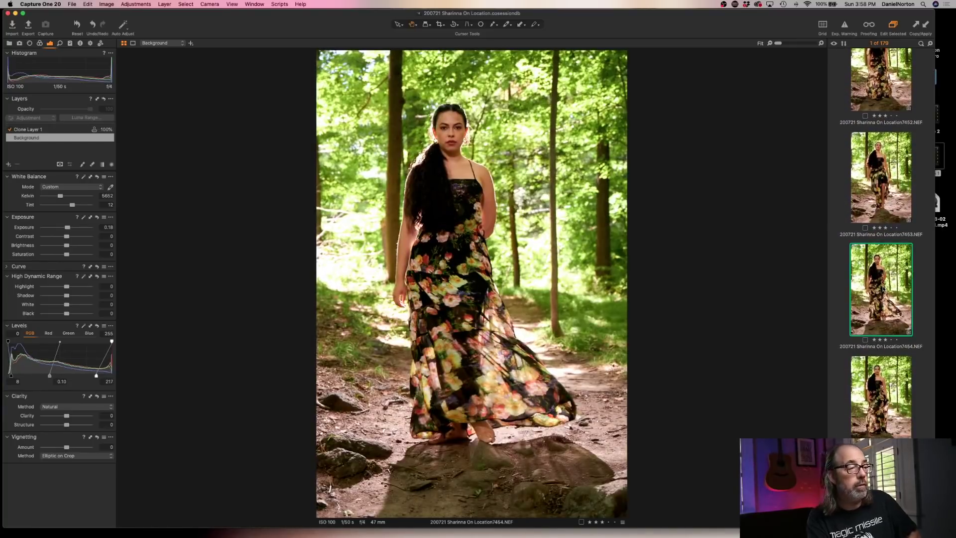
Review the corrected portraits one after another from photo 7454 through photo 7463 for consistent colour and exposure.
{"action": "key", "text": "Right"}
{"action": "key", "text": "Right"}
{"action": "key", "text": "Right"}
{"action": "key", "text": "Right"}
{"action": "key", "text": "Right"}
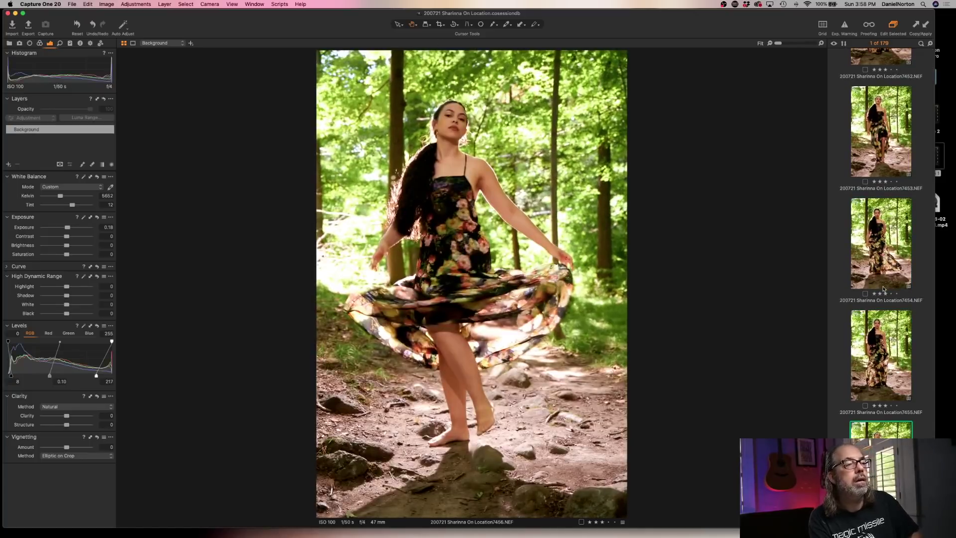
{"action": "key", "text": "Right"}
{"action": "key", "text": "Right"}
{"action": "key", "text": "Right"}
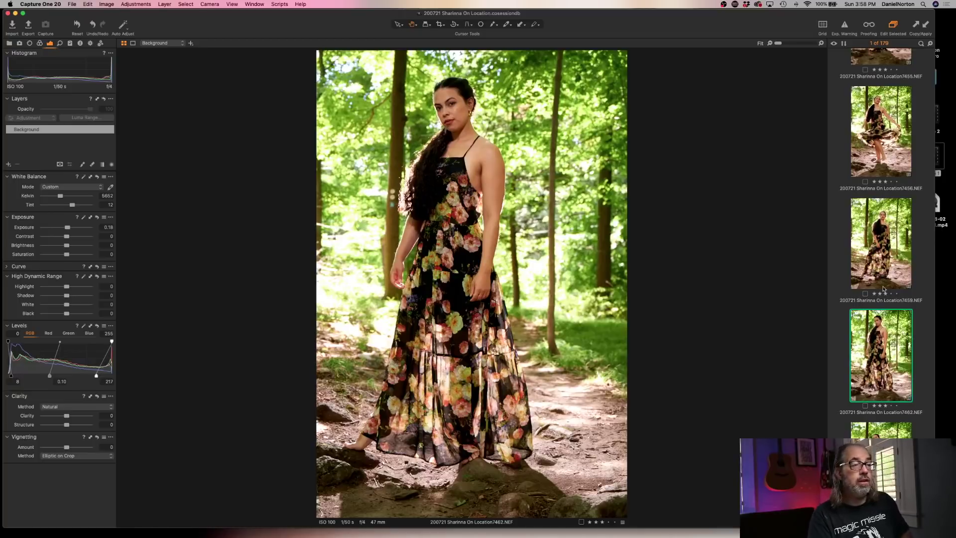
{"action": "key", "text": "Right"}
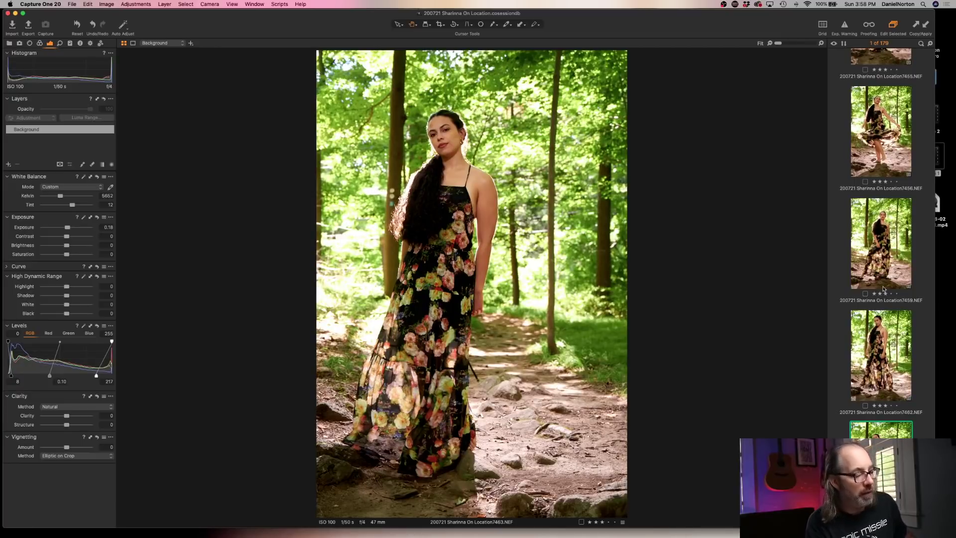
Delete photo 7463 and apply the copied adjustments to photo 7464, checking the face at 100% zoom.
{"action": "key", "text": "Right"}
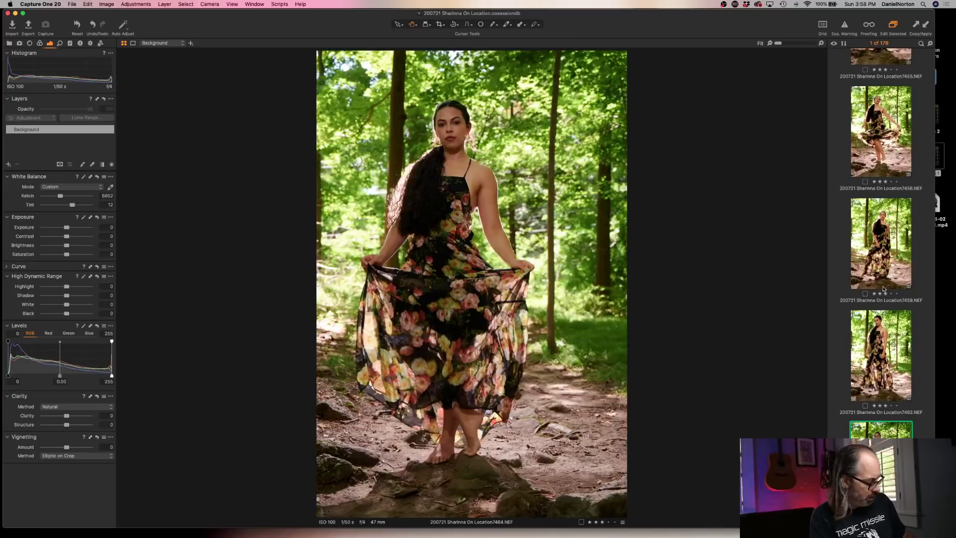
{"action": "key", "text": "super+shift+a"}
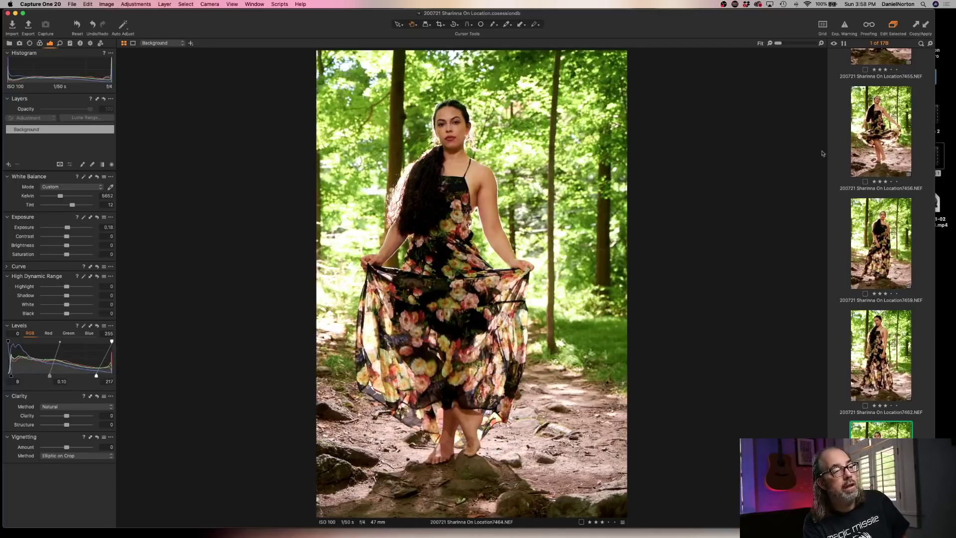
{"action": "left_click", "coordinate": [455, 133]}
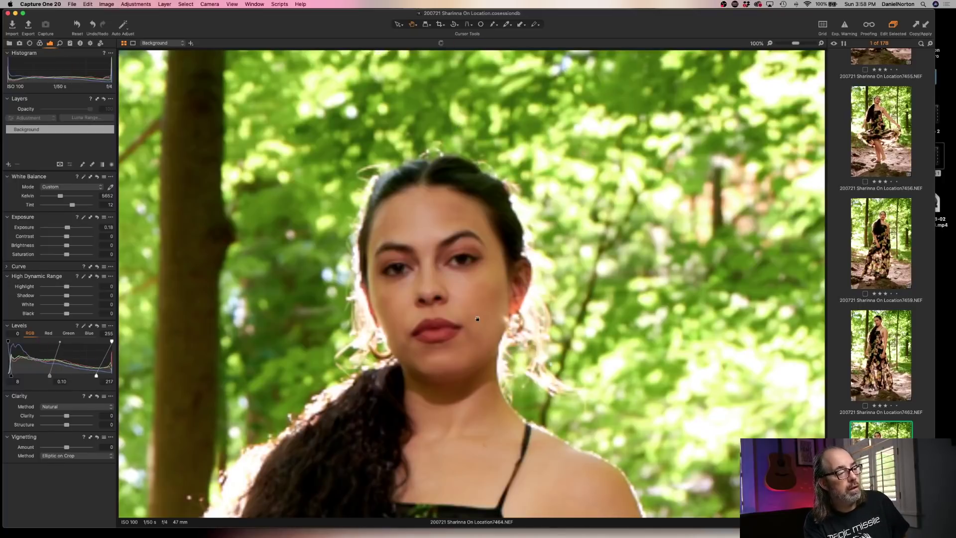
{"action": "left_click_drag", "start_coordinate": [477, 318], "coordinate": [635, 234]}
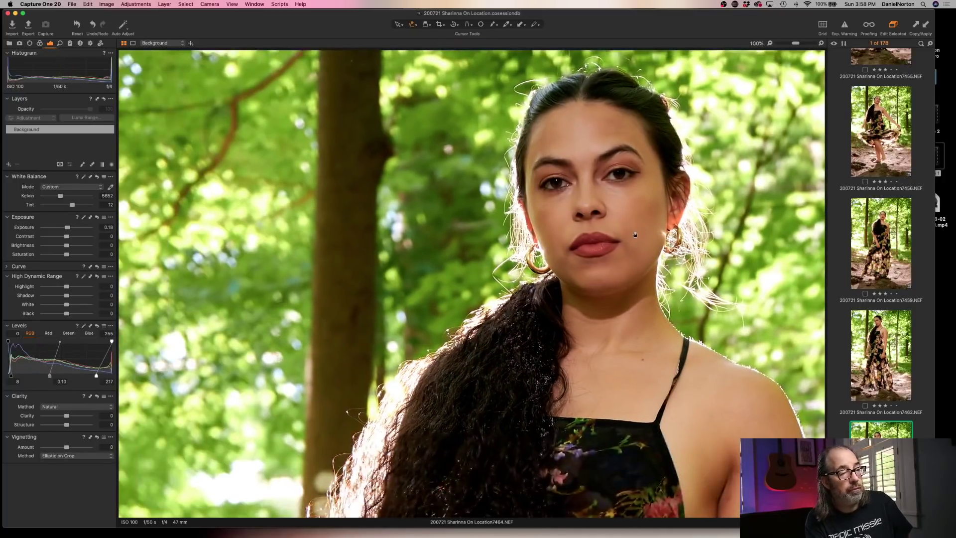
{"action": "left_click", "coordinate": [635, 234]}
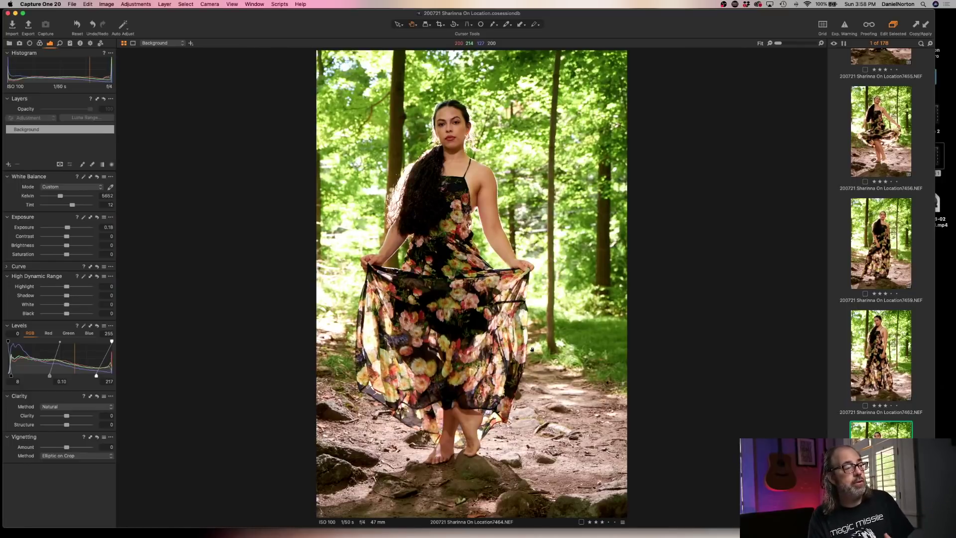
Compare photos 7465 and 7466, and inspect the face in 7466 at 100% zoom.
{"action": "key", "text": "Right"}
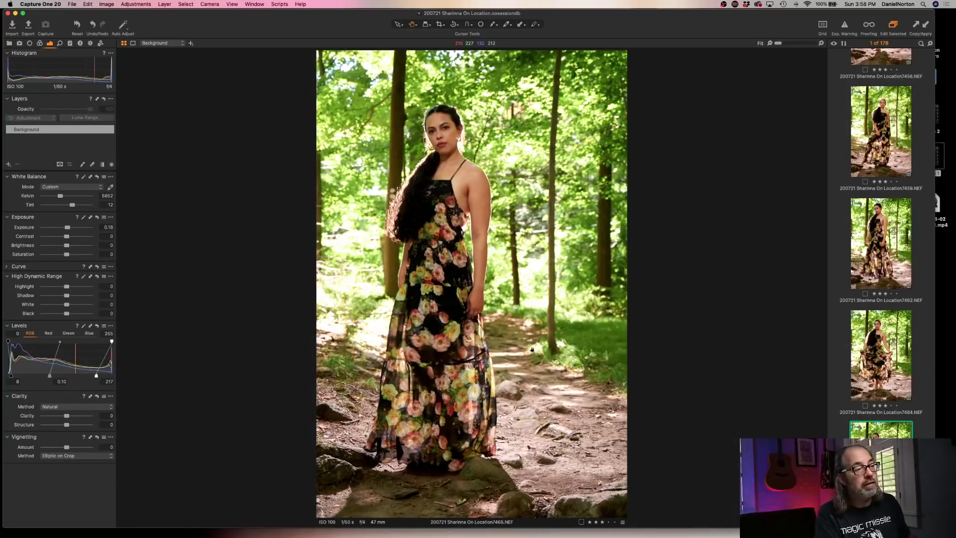
{"action": "key", "text": "Right"}
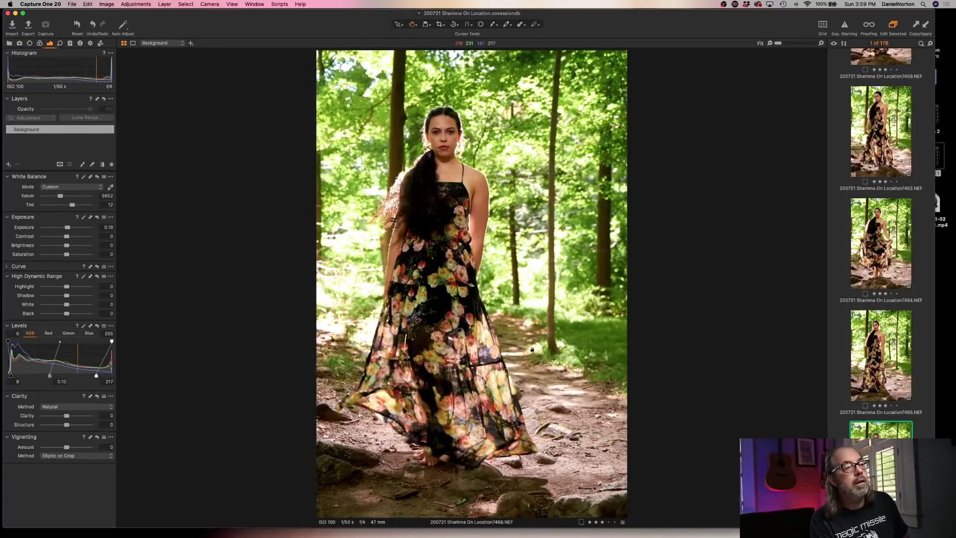
{"action": "key", "text": "Left"}
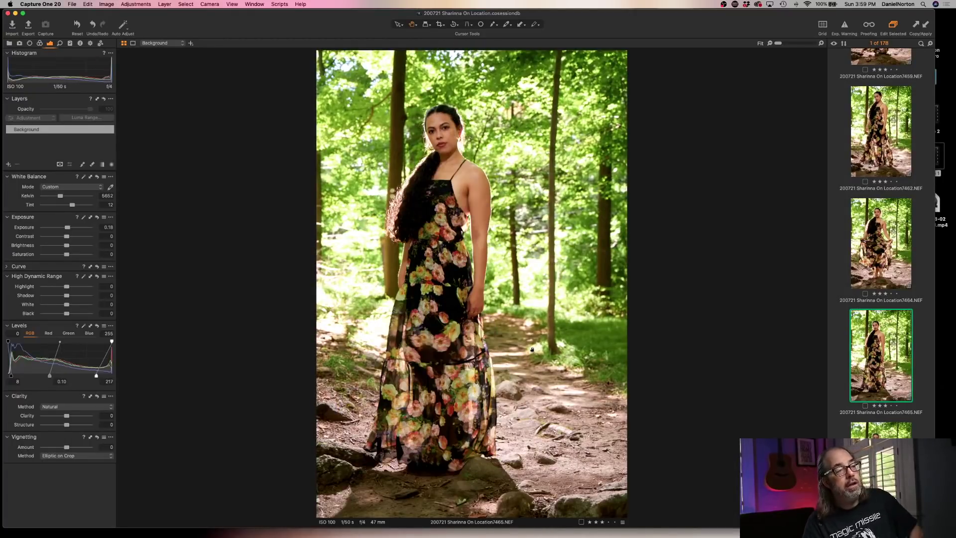
{"action": "key", "text": "Right"}
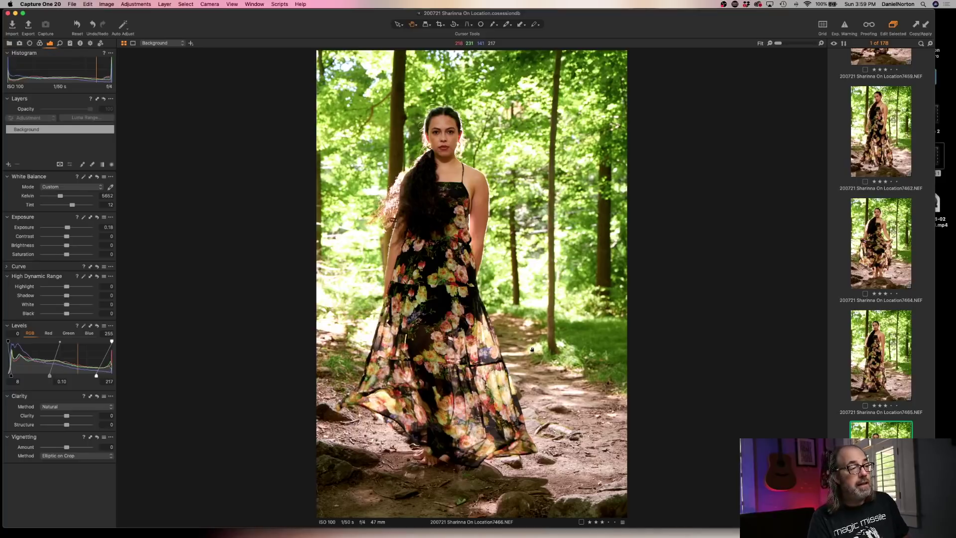
{"action": "left_click", "coordinate": [442, 141]}
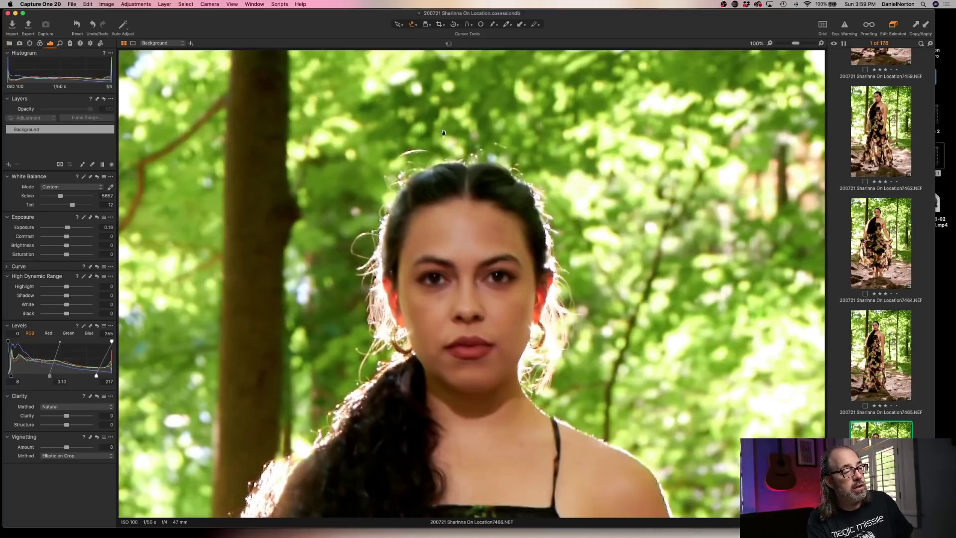
{"action": "left_click", "coordinate": [488, 301]}
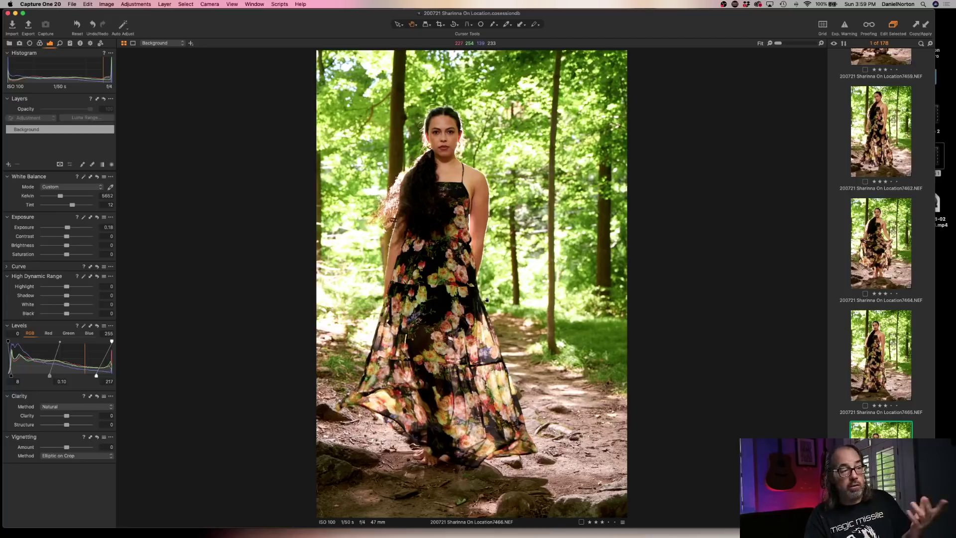
Apply the copied adjustments to photo 7467 and delete photo 7468.
{"action": "key", "text": "Right"}
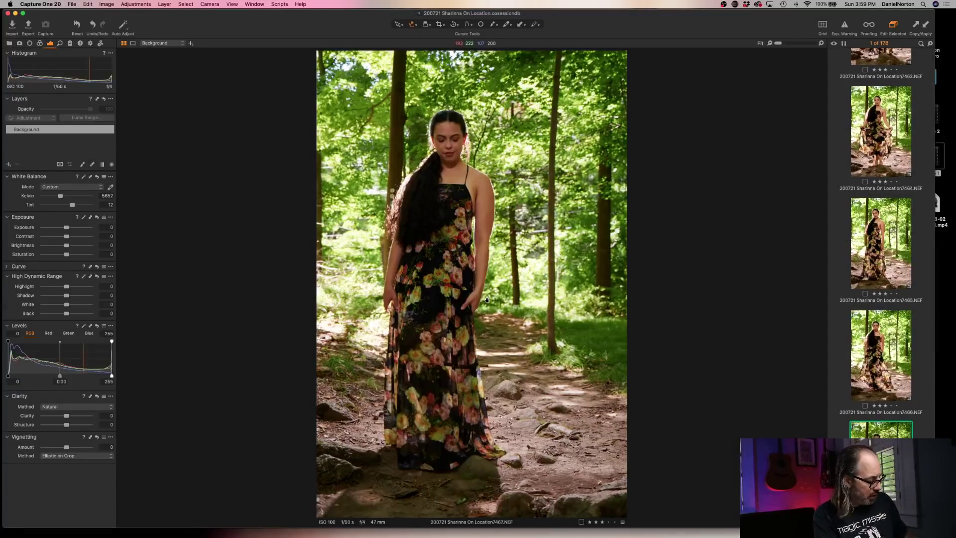
{"action": "key", "text": "super+shift+a"}
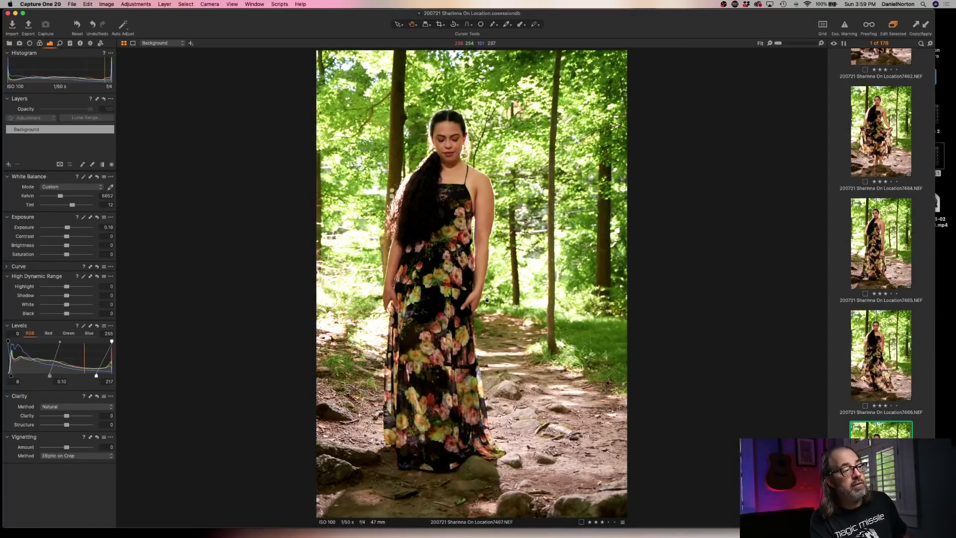
{"action": "key", "text": "Right"}
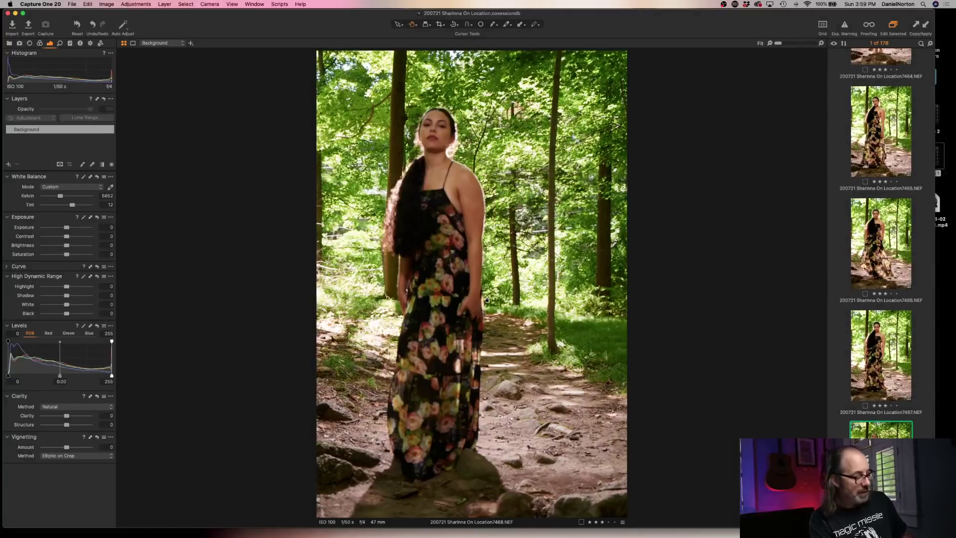
{"action": "key", "text": "Delete"}
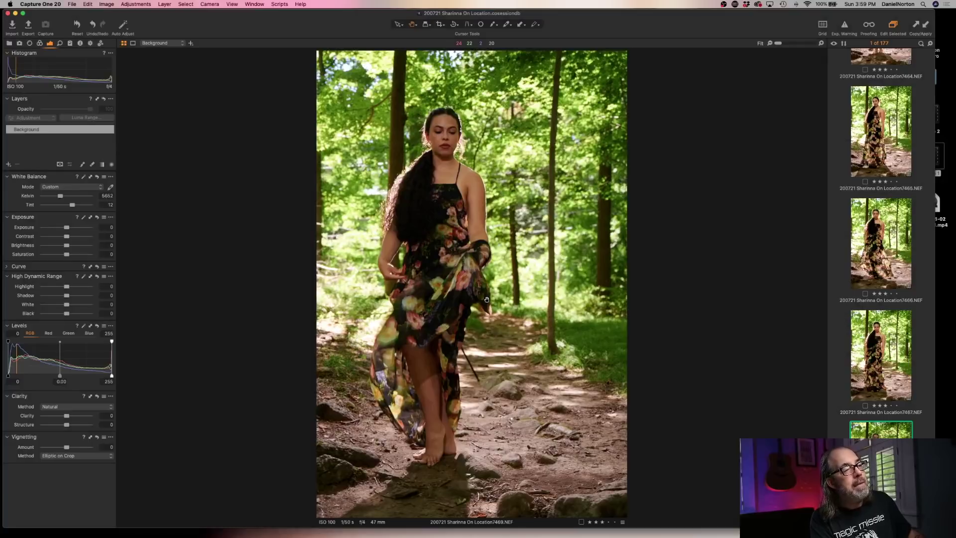
Apply the copied adjustments to photo 7469 and check the face at 100% zoom.
{"action": "key", "text": "super+shift+a"}
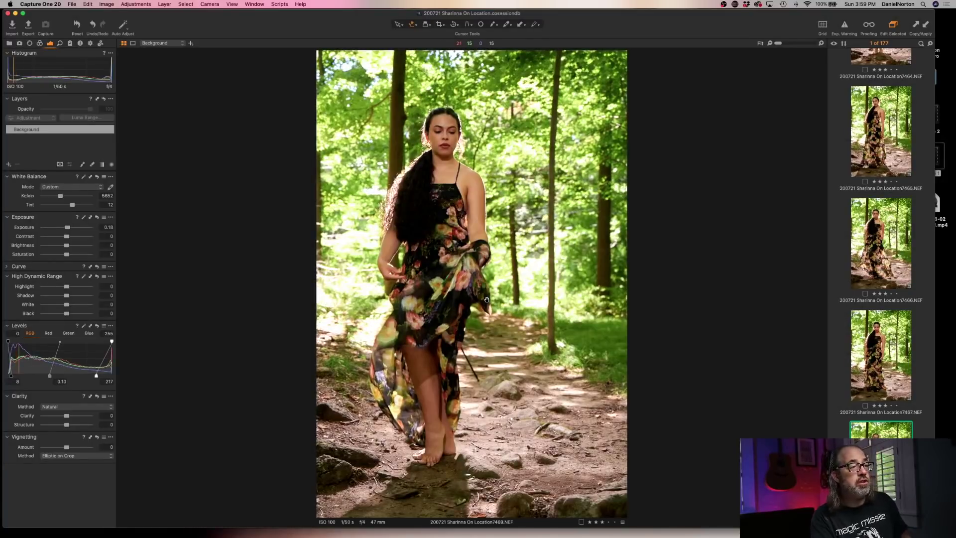
{"action": "left_click", "coordinate": [440, 106]}
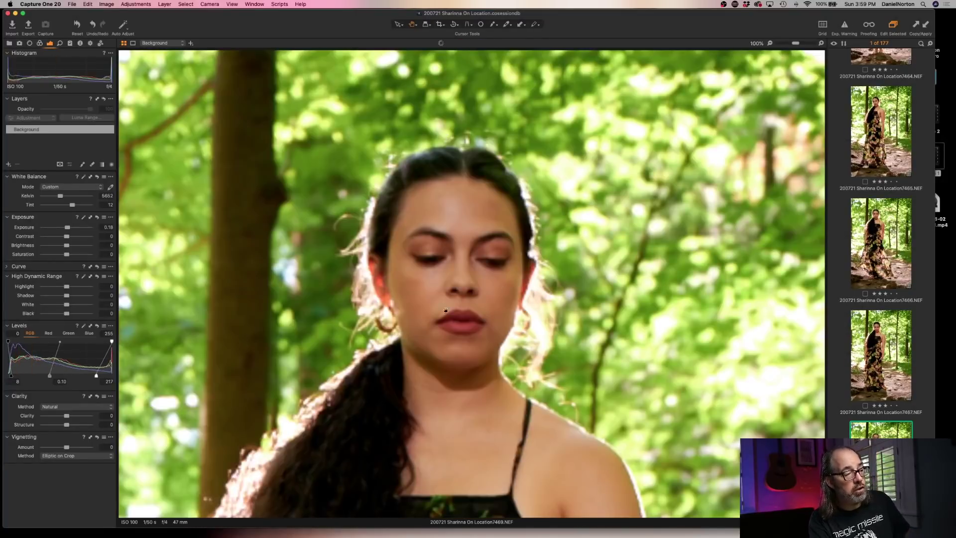
{"action": "left_click", "coordinate": [464, 294]}
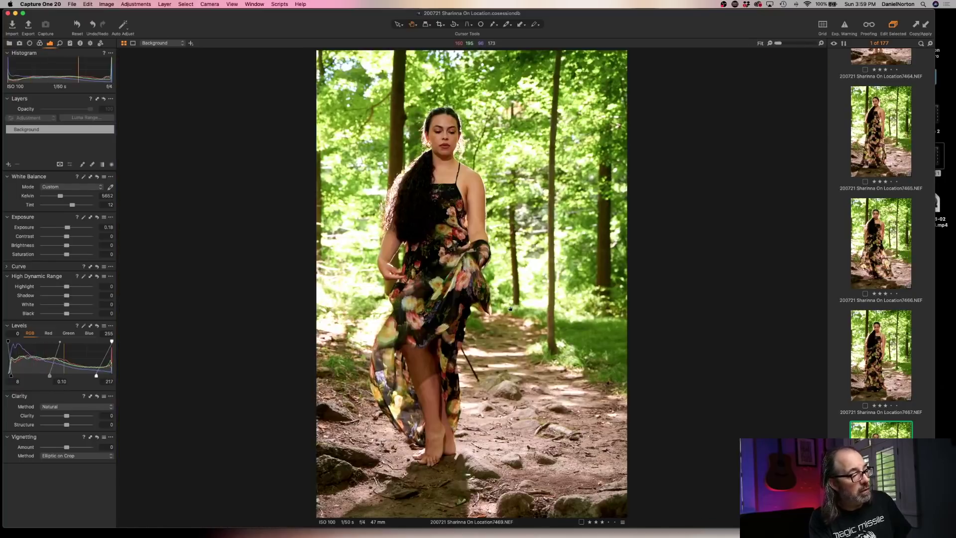
Delete photos 7470 and 7471, examining the face in 7471 at 100% zoom before removing it.
{"action": "key", "text": "Right"}
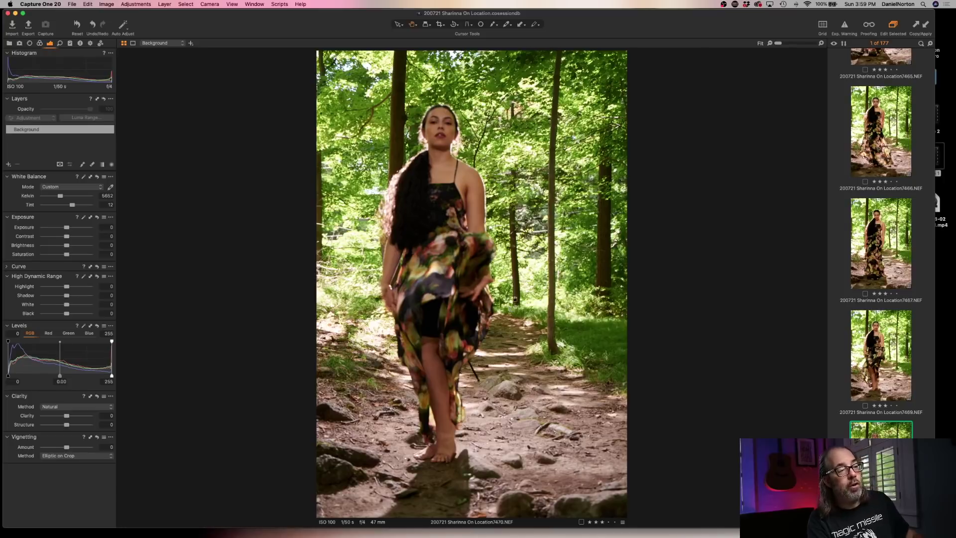
{"action": "key", "text": "Delete"}
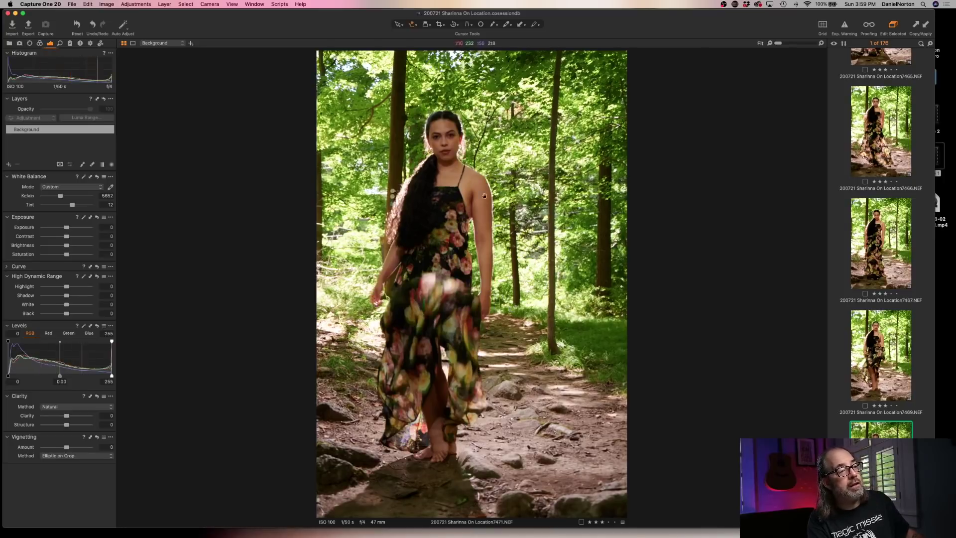
{"action": "left_click", "coordinate": [445, 146]}
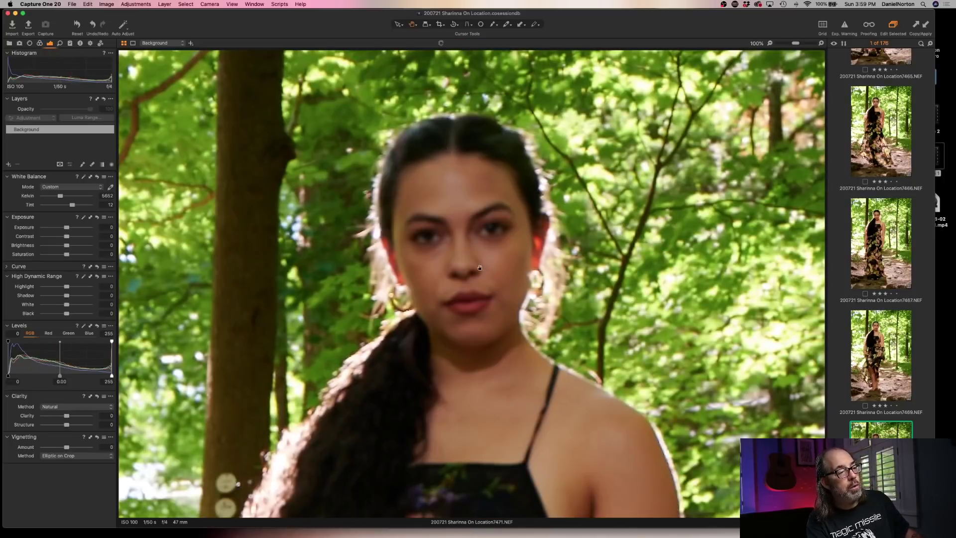
{"action": "key", "text": "Delete"}
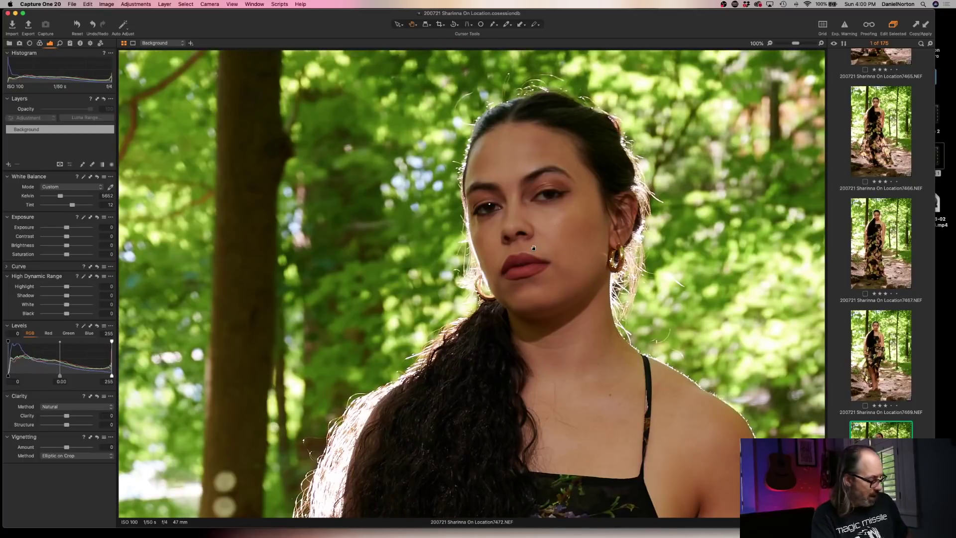
Apply the copied adjustments to photo 7472 and inspect the face at up to 400% and the floral dress at 100%.
{"action": "key", "text": "super+shift+a"}
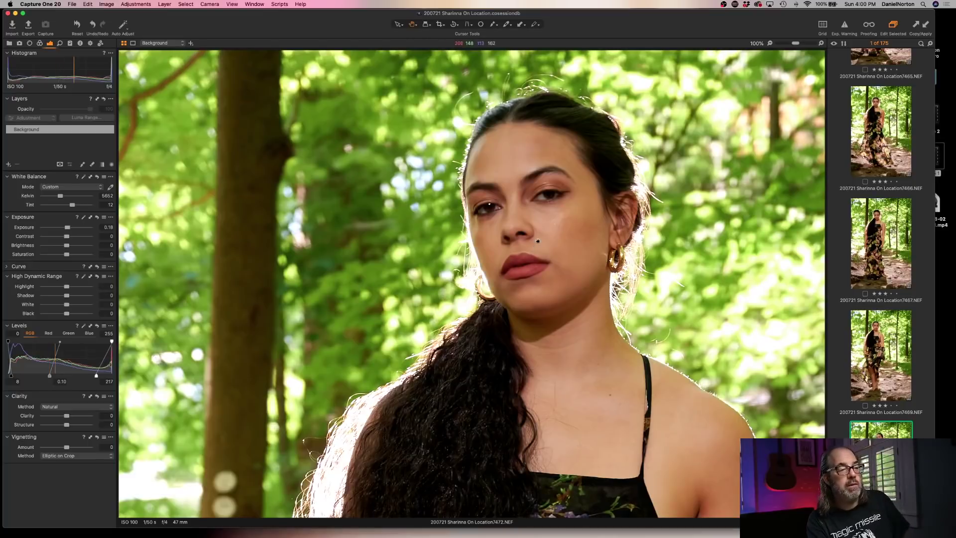
{"action": "left_click", "coordinate": [530, 266]}
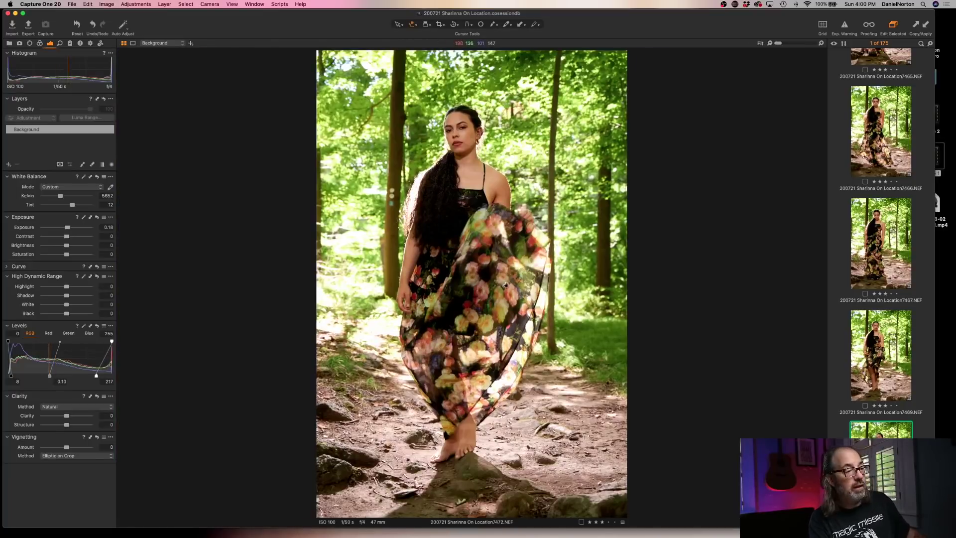
{"action": "left_click", "coordinate": [466, 131]}
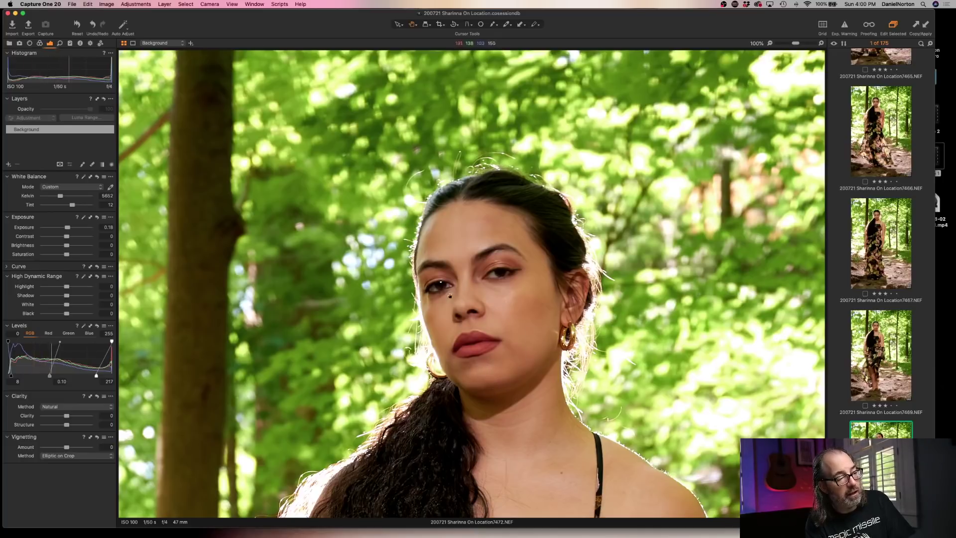
{"action": "scroll", "coordinate": [500, 357], "scroll_direction": "up", "scroll_amount": 5}
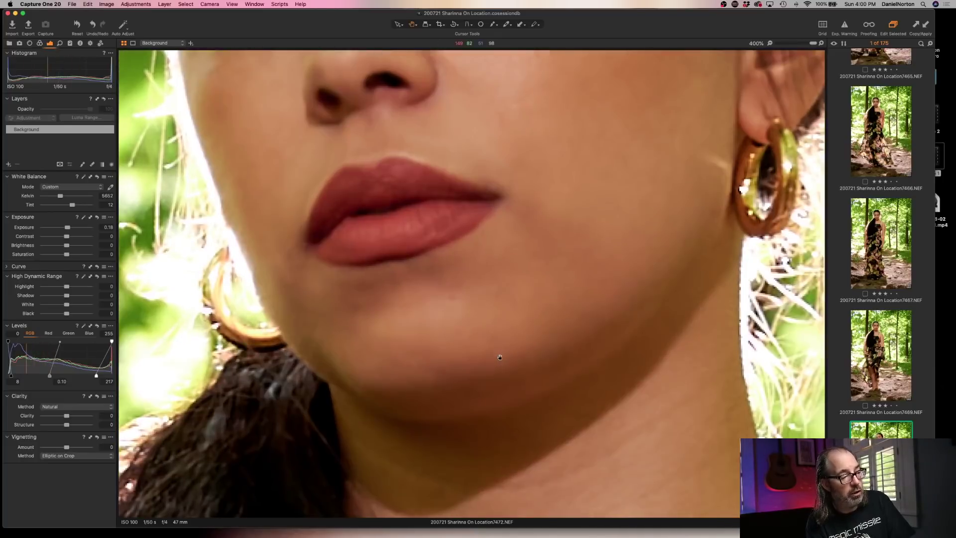
{"action": "scroll", "coordinate": [500, 356], "scroll_direction": "down", "scroll_amount": 7}
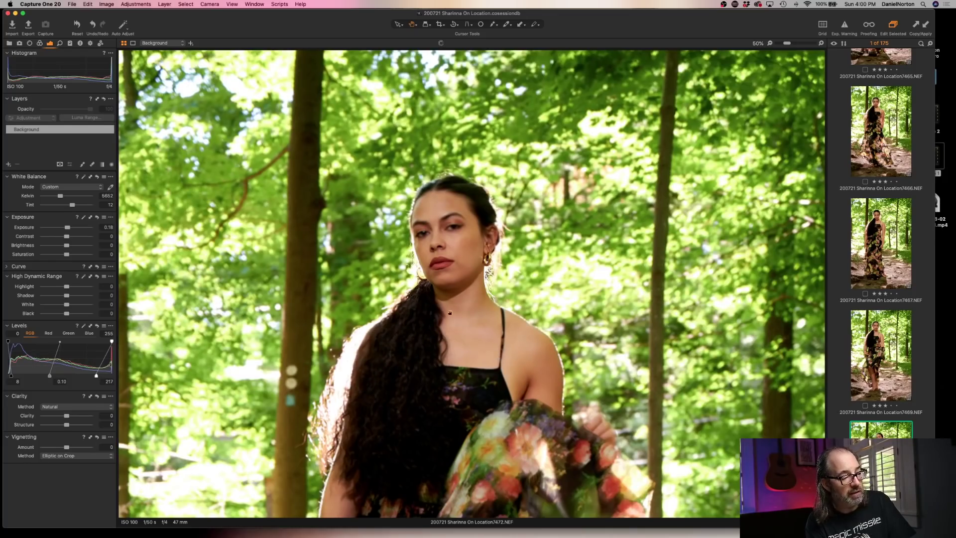
{"action": "scroll", "coordinate": [460, 327], "scroll_direction": "down", "scroll_amount": 2}
{"action": "scroll", "coordinate": [459, 327], "scroll_direction": "up", "scroll_amount": 3}
{"action": "scroll", "coordinate": [519, 255], "scroll_direction": "down", "scroll_amount": 3}
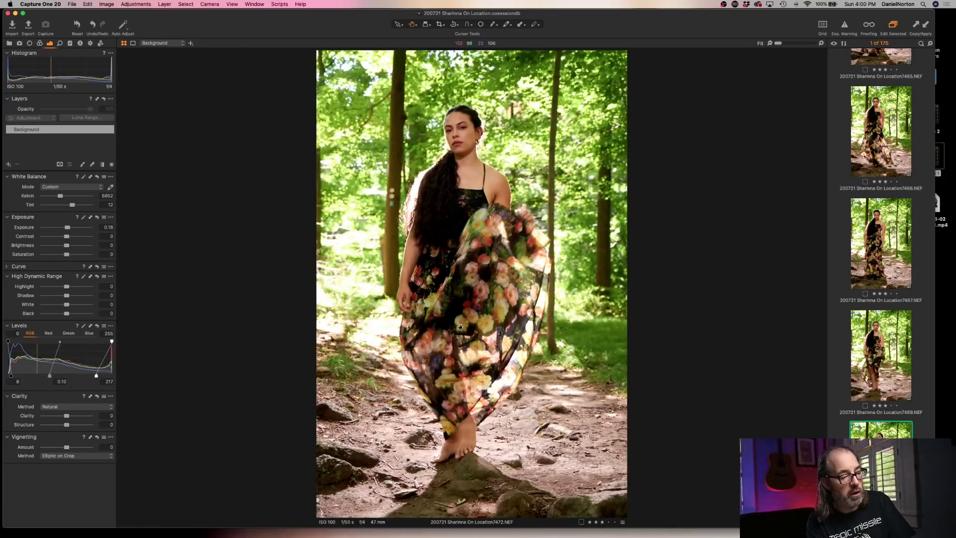
{"action": "scroll", "coordinate": [519, 256], "scroll_direction": "up", "scroll_amount": 3}
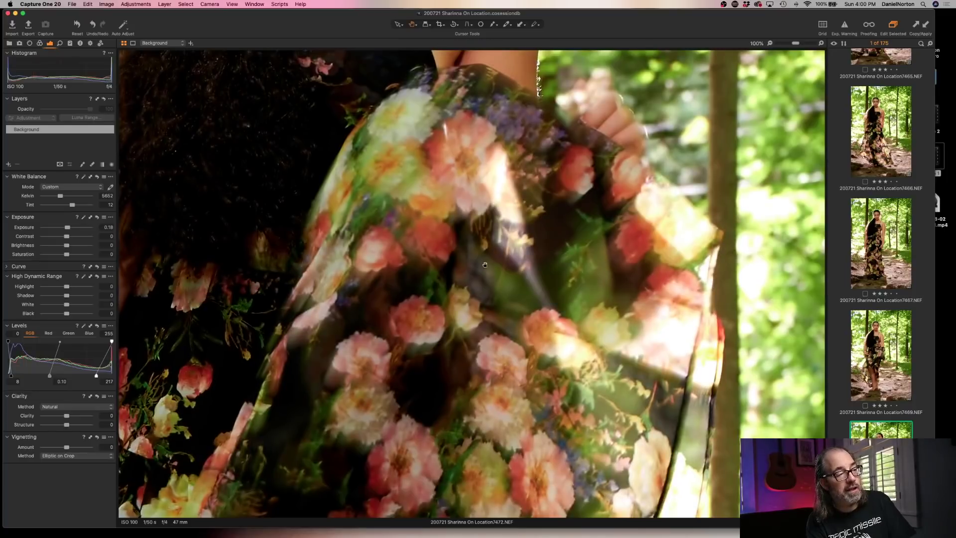
Delete photo 7472 and apply the copied adjustments to photo 7473.
{"action": "scroll", "coordinate": [486, 263], "scroll_direction": "down", "scroll_amount": 3}
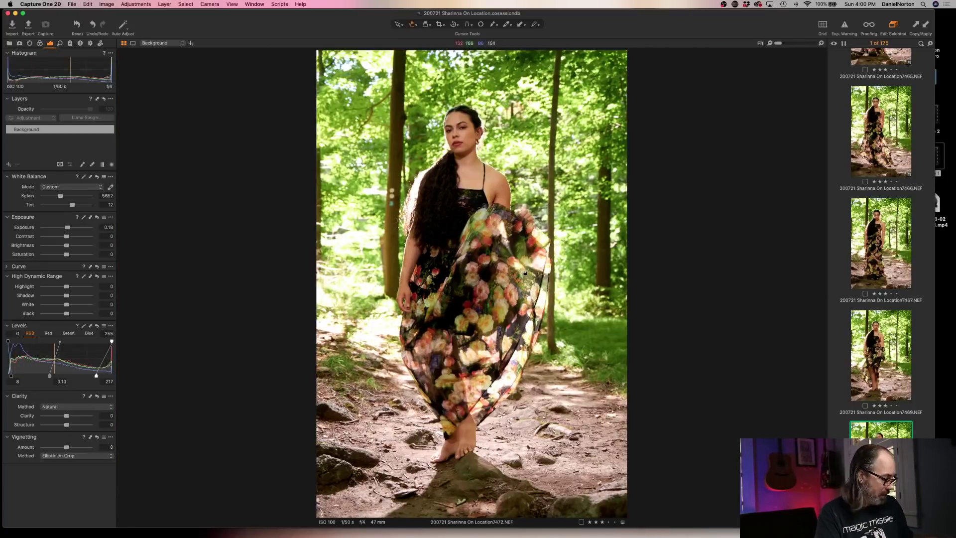
{"action": "key", "text": "Delete"}
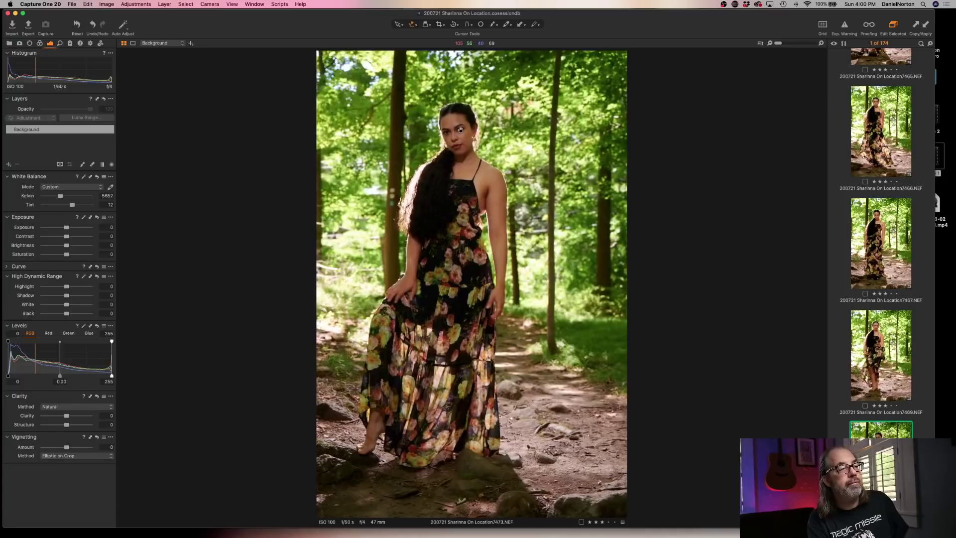
{"action": "key", "text": "super+shift+a"}
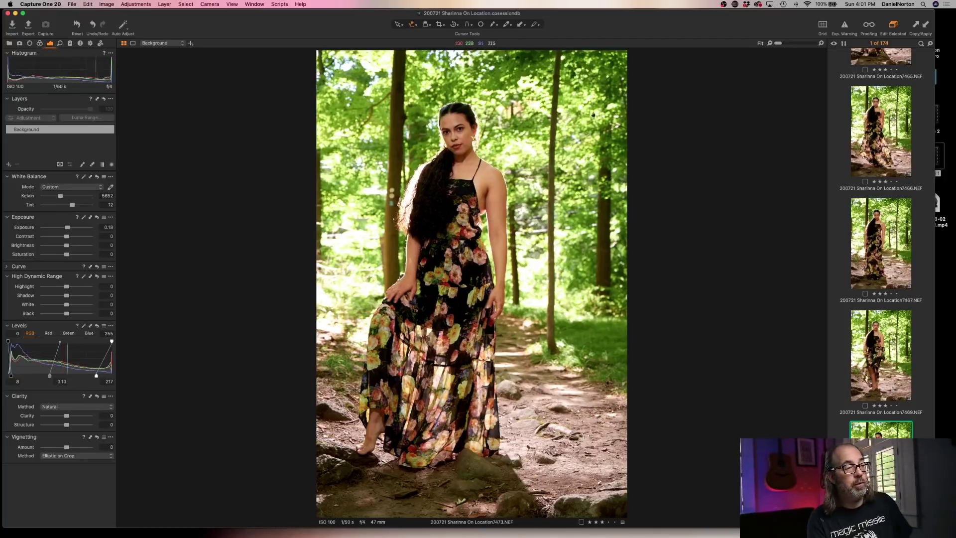
Delete photos 7474 and 7475.
{"action": "key", "text": "Right"}
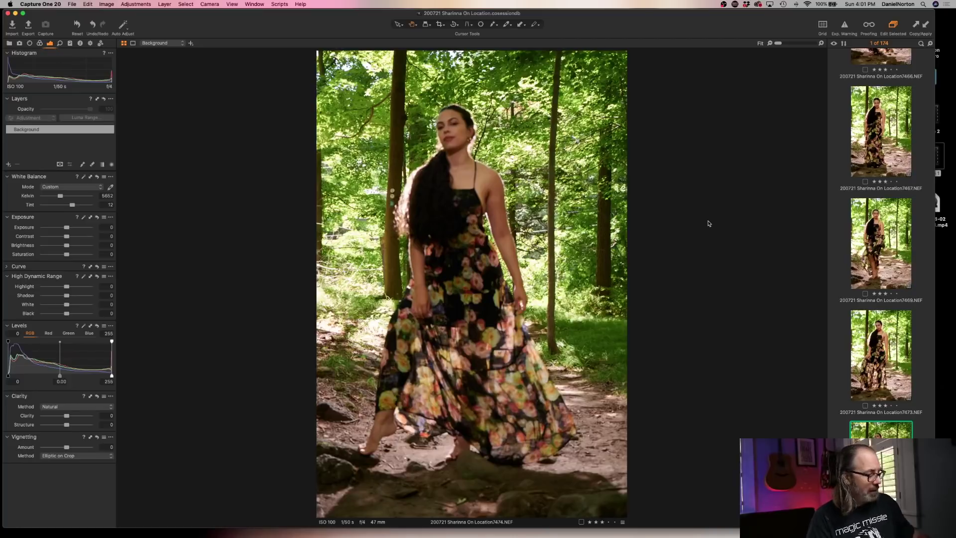
{"action": "key", "text": "Delete"}
{"action": "key", "text": "Delete"}
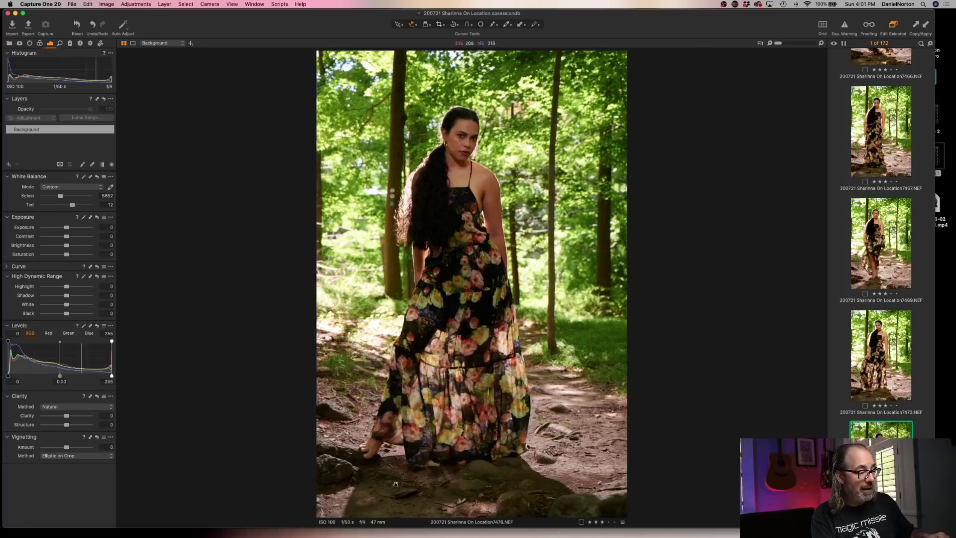
Switch to Safari, reopen the recent Adorama "digital target" search, and open the Photovision 14" Pocket One-Shot Digital Calibration Target page.
{"action": "left_click", "coordinate": [395, 518]}
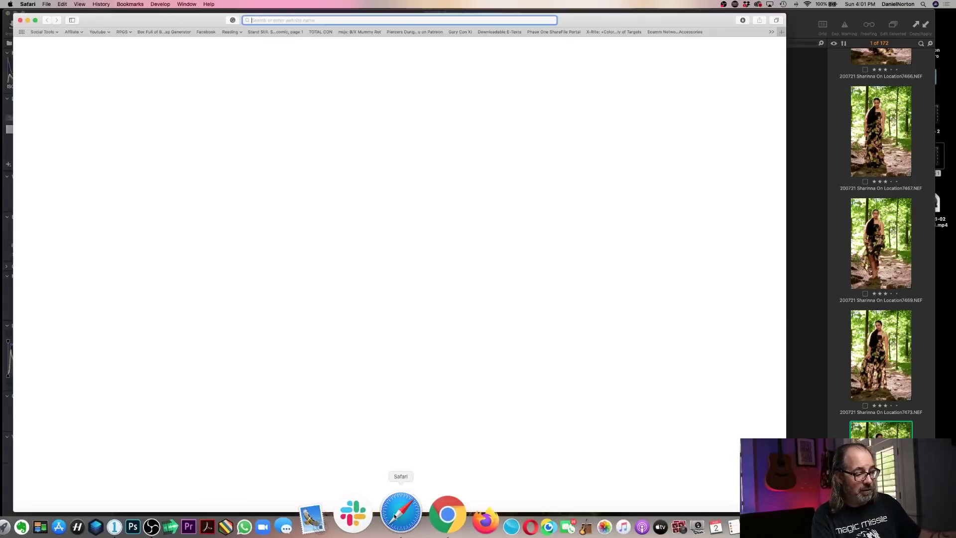
{"action": "left_click", "coordinate": [103, 4]}
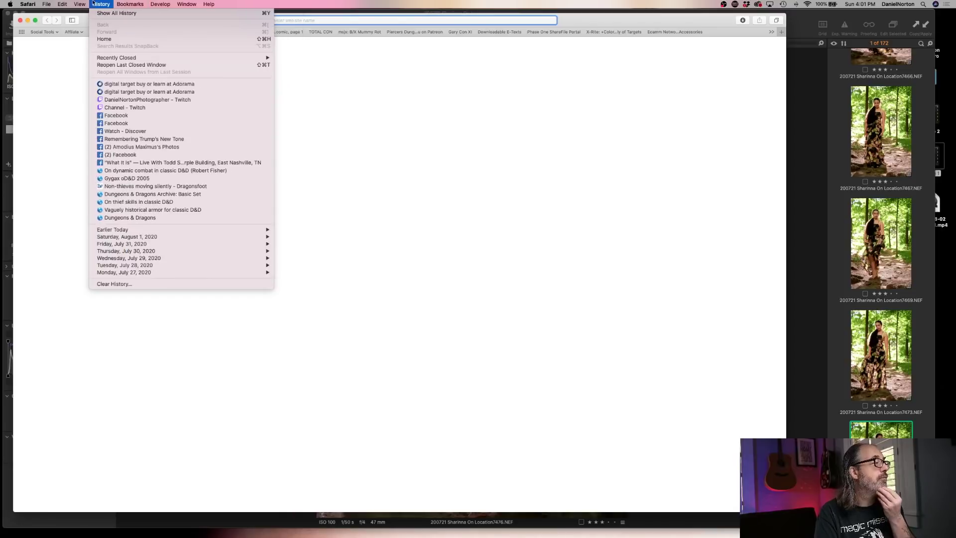
{"action": "left_click", "coordinate": [136, 85]}
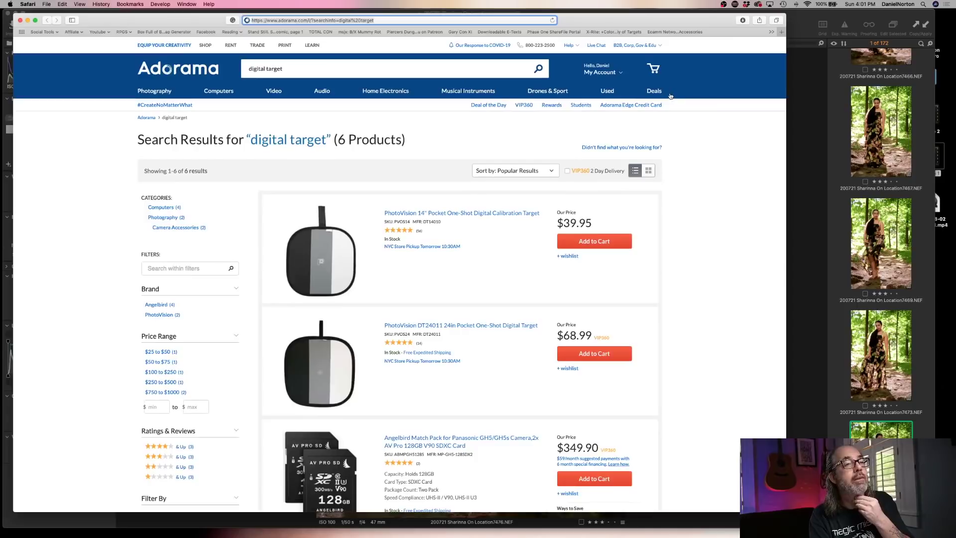
{"action": "right_click", "coordinate": [310, 20]}
{"action": "left_click", "coordinate": [306, 20]}
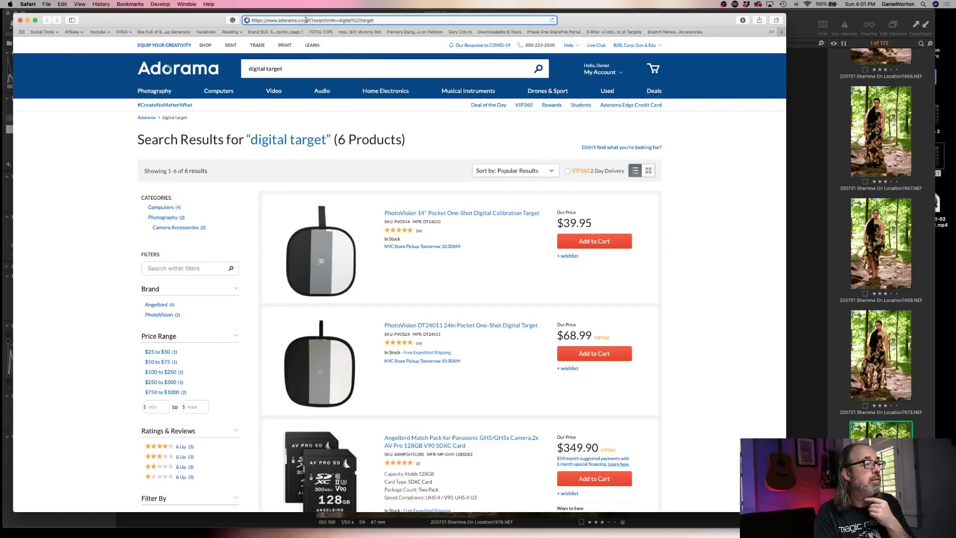
{"action": "key", "text": "Return"}
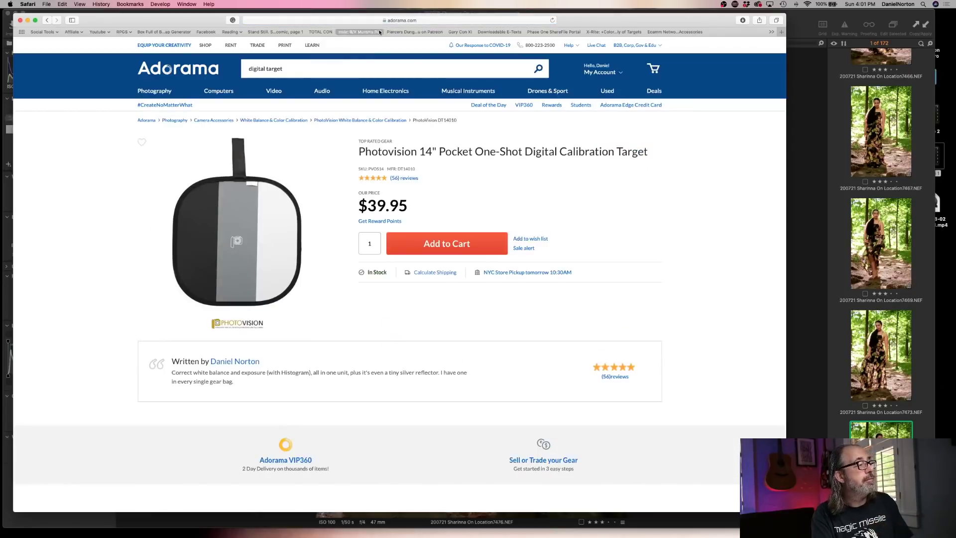
Copy the web address of the Photovision calibration target's product page.
{"action": "left_click", "coordinate": [323, 20]}
{"action": "right_click", "coordinate": [323, 20]}
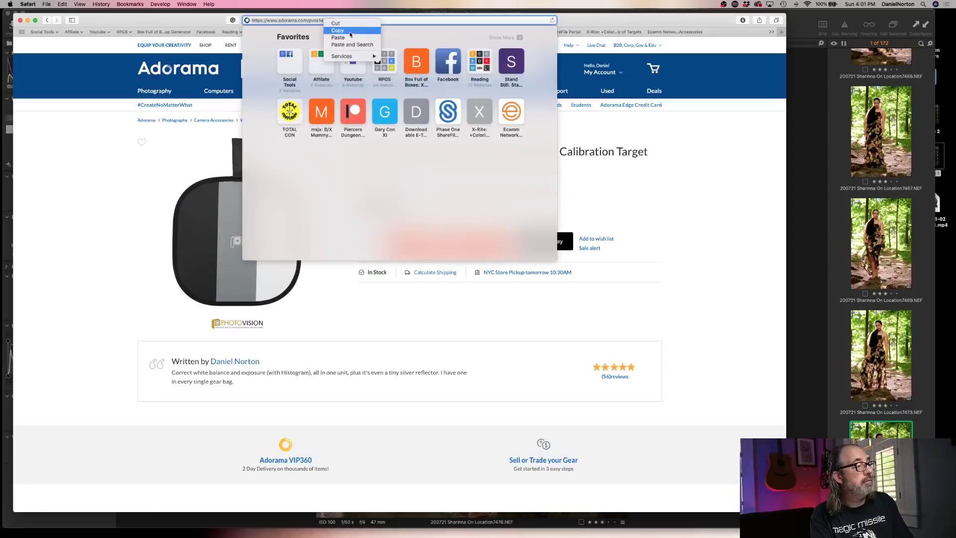
{"action": "left_click", "coordinate": [349, 33]}
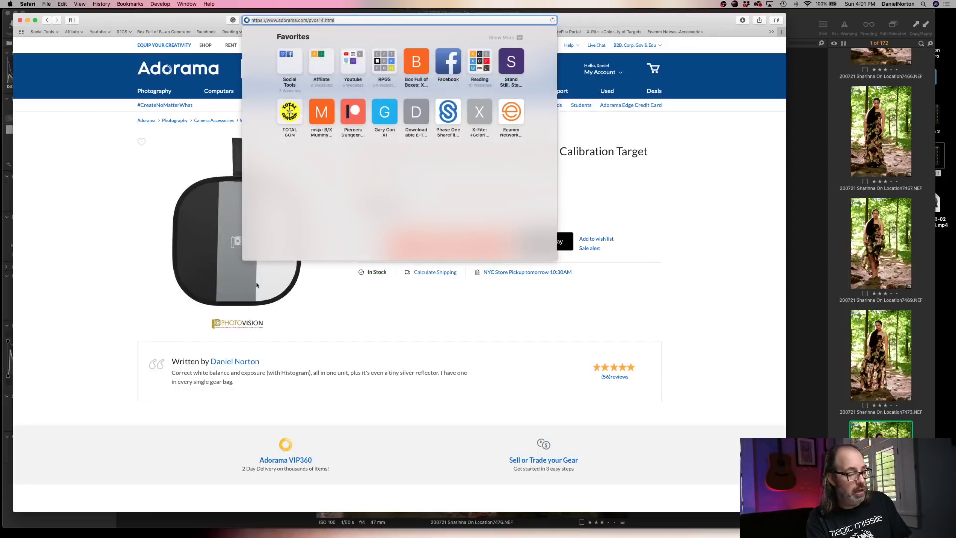
{"action": "key", "text": "Escape"}
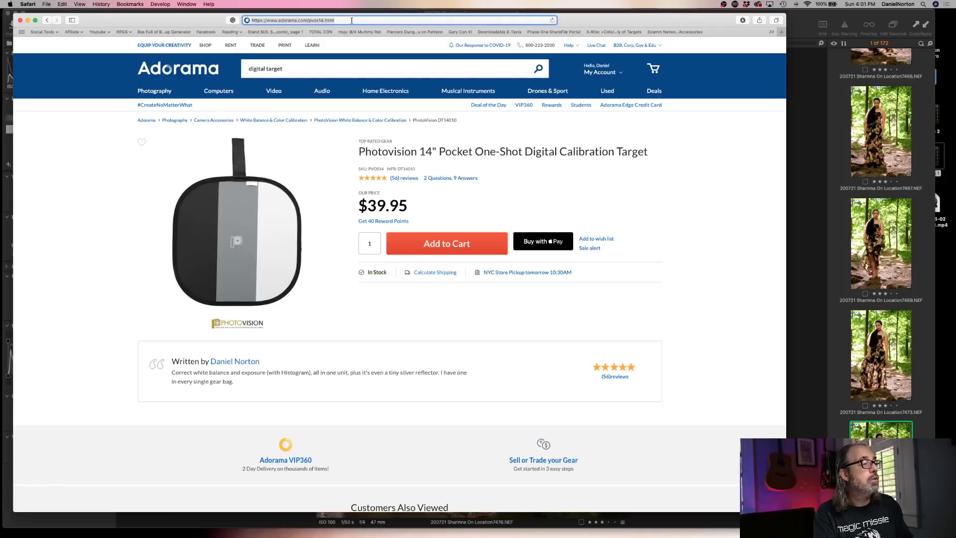
Enter twitch.tv/ as the web address in Safari, removing the stray characters after the slash.
{"action": "type", "text": "twitch"}
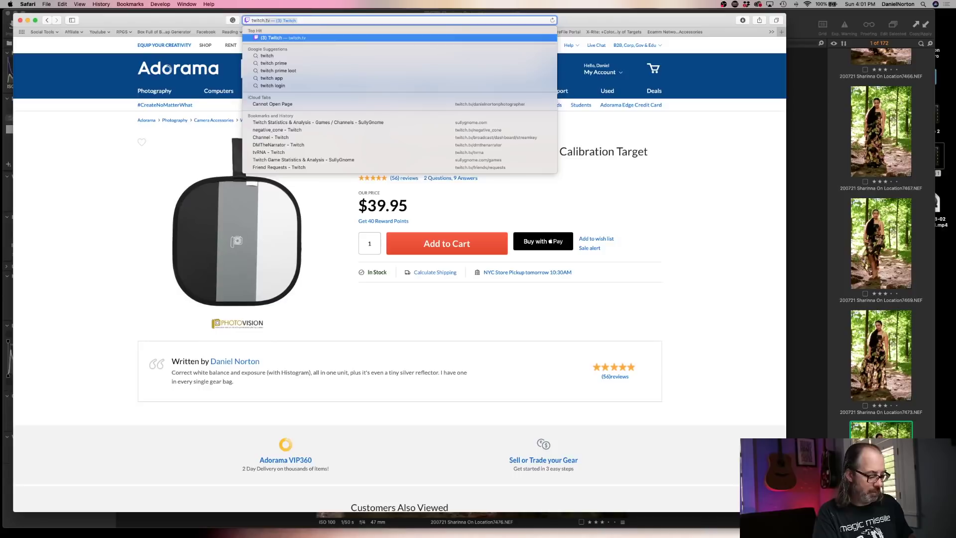
{"action": "type", "text": ".tv//\\\\"}
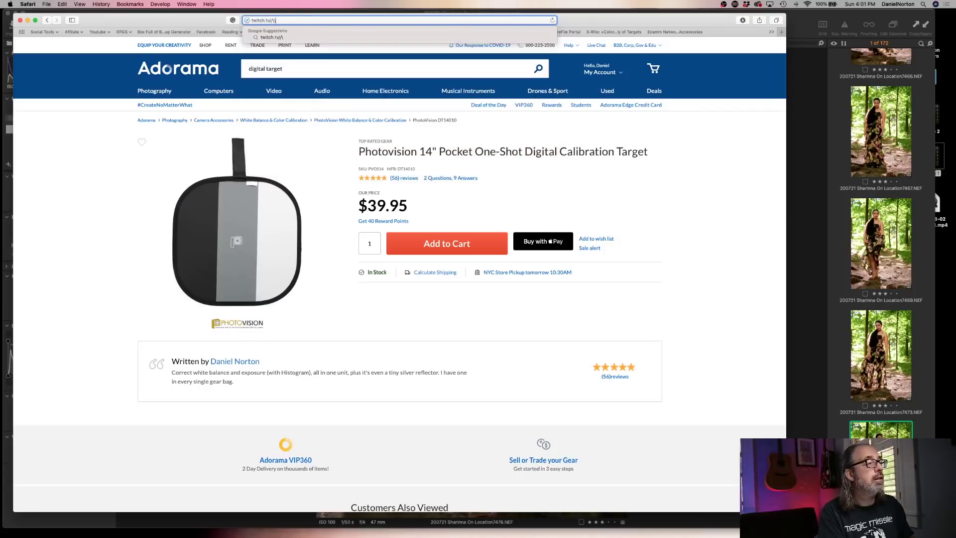
{"action": "key", "text": "BackSpace"}
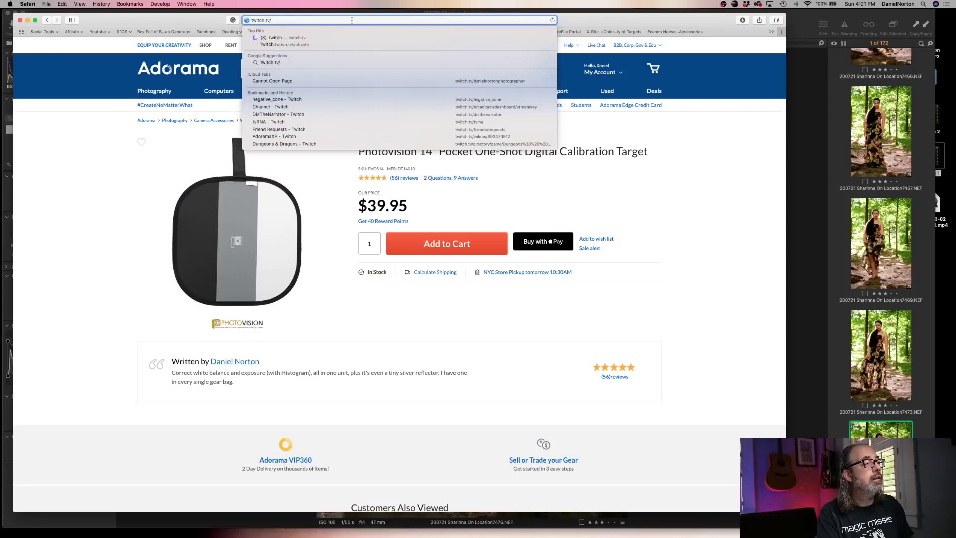
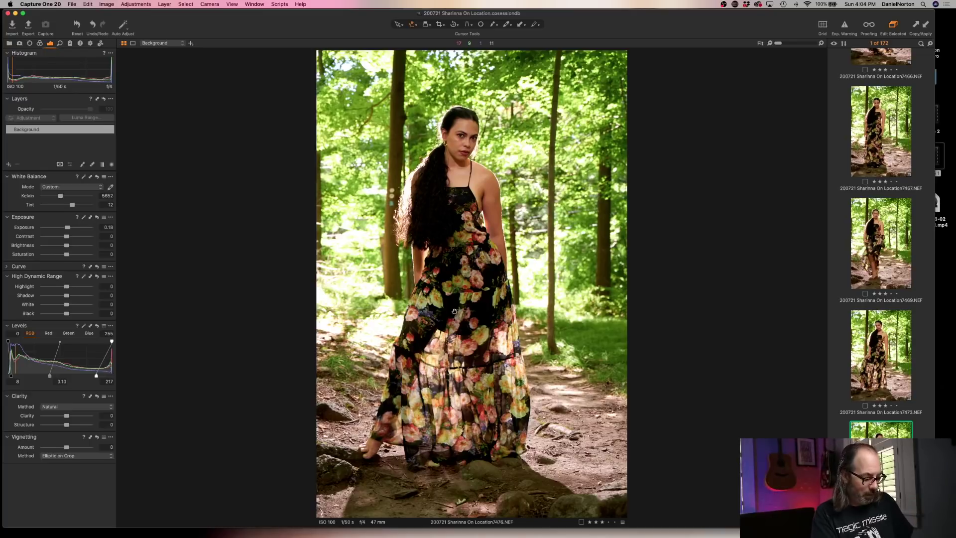
Apply the copied adjustments to photo 7477 in Capture One and inspect the outstretched hand and dress at 100% zoom.
{"action": "key", "text": "Right"}
{"action": "key", "text": "Left"}
{"action": "key", "text": "Right"}
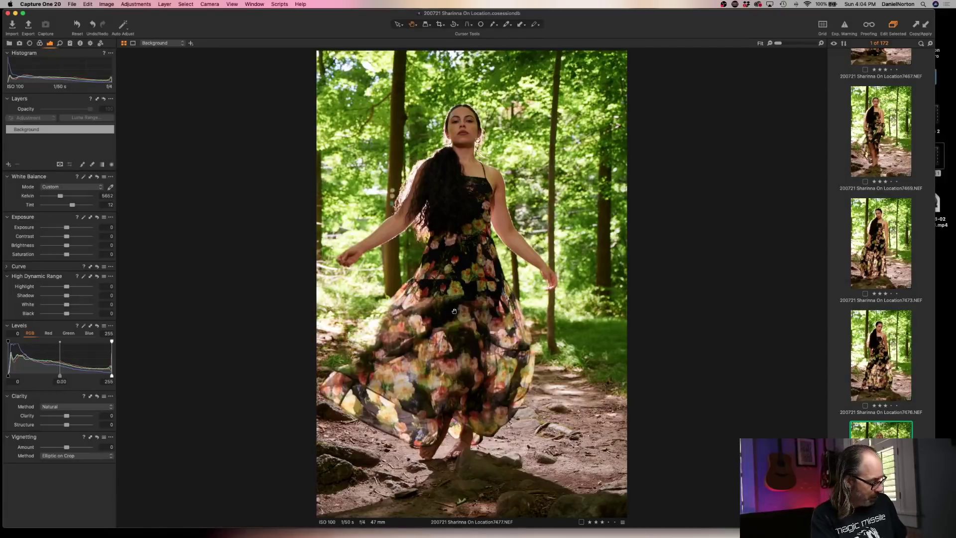
{"action": "key", "text": "super+shift+a"}
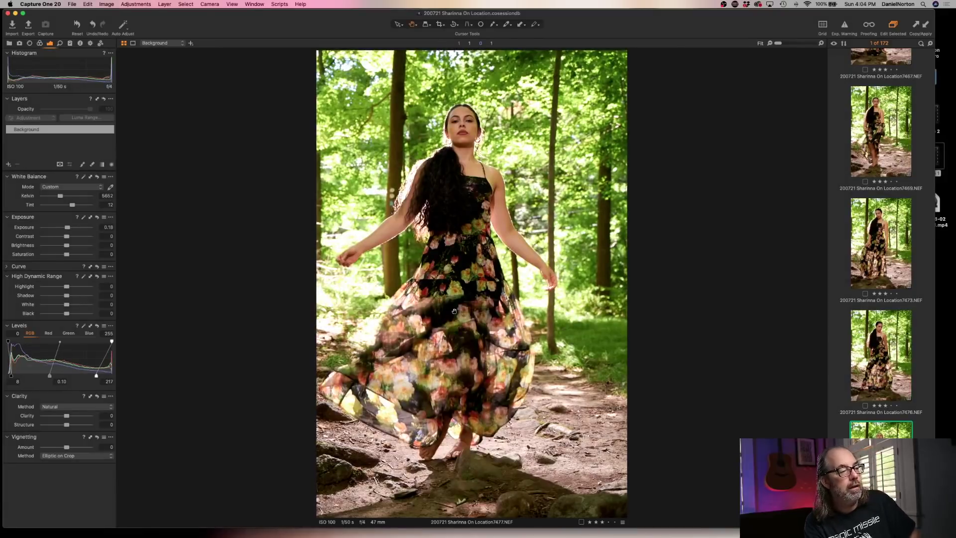
{"action": "left_click", "coordinate": [347, 258]}
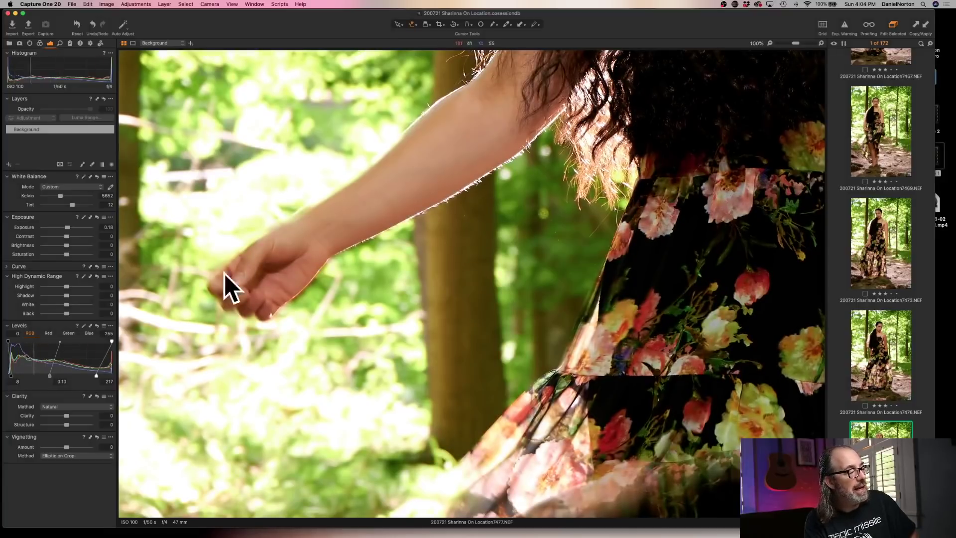
{"action": "left_click", "coordinate": [265, 278]}
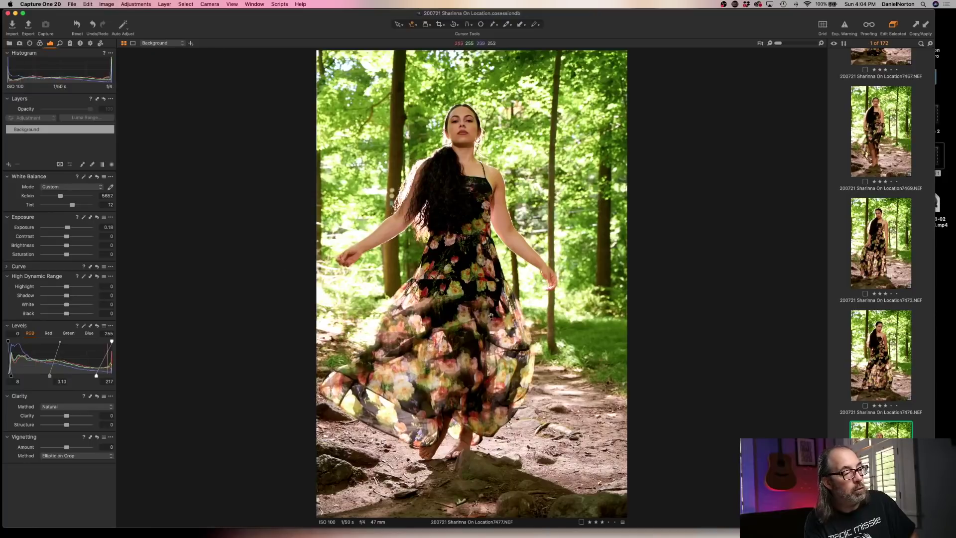
Apply the copied adjustments to photo 7478 and examine the face, dress and legs at 100% zoom.
{"action": "key", "text": "Right"}
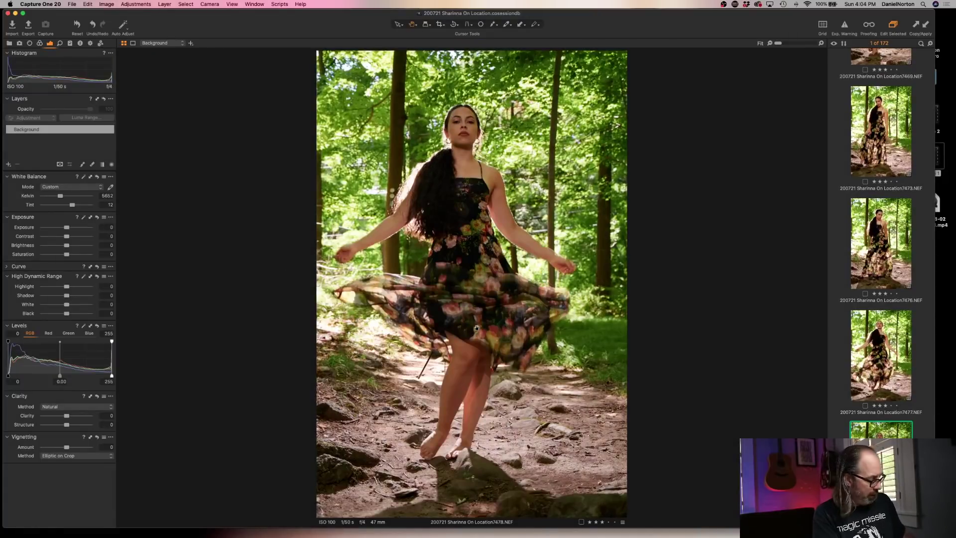
{"action": "key", "text": "super+shift+a"}
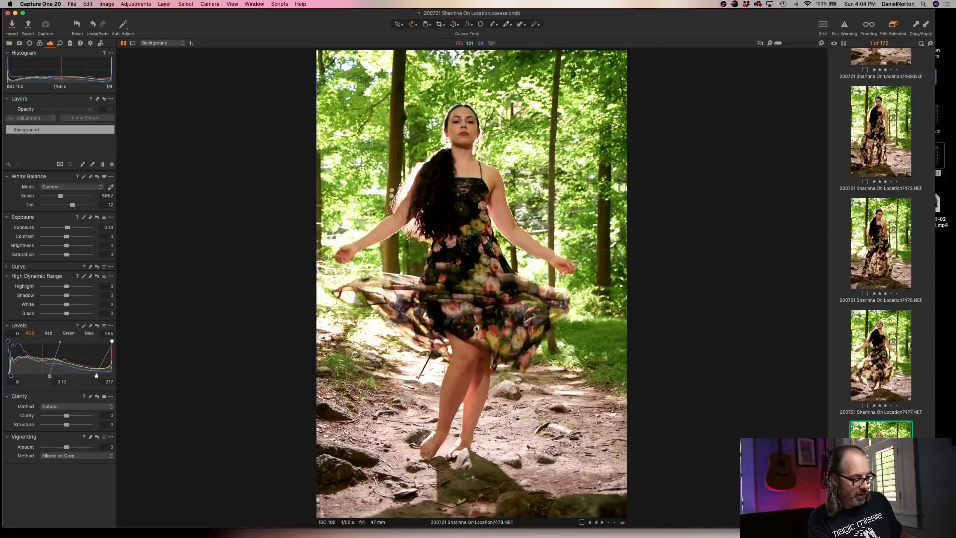
{"action": "left_click", "coordinate": [462, 131]}
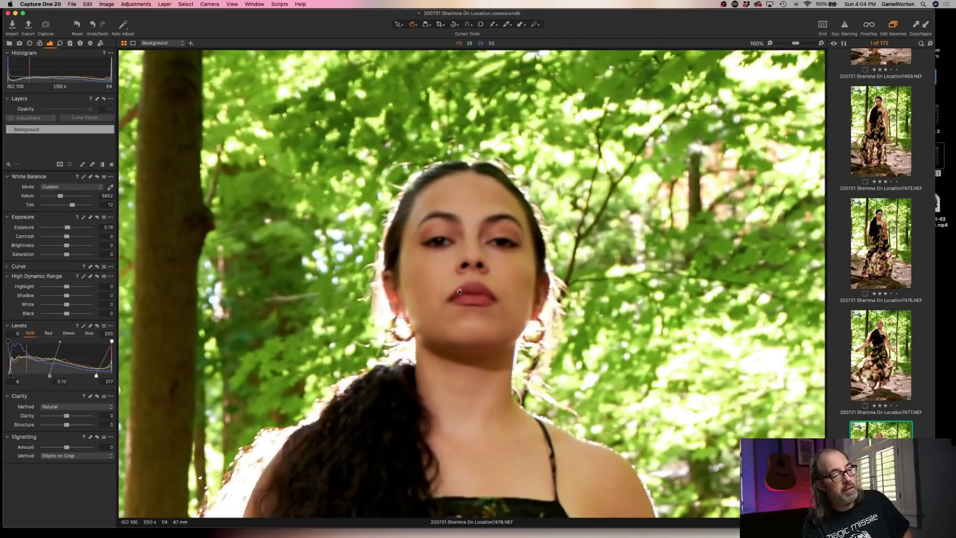
{"action": "scroll", "coordinate": [465, 291], "scroll_direction": "down", "scroll_amount": 5}
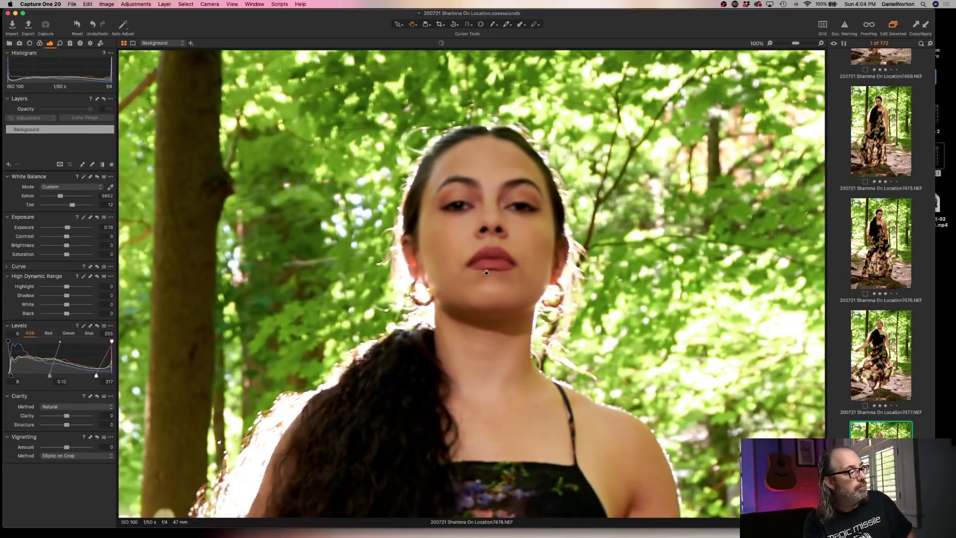
{"action": "scroll", "coordinate": [542, 208], "scroll_direction": "down", "scroll_amount": 10}
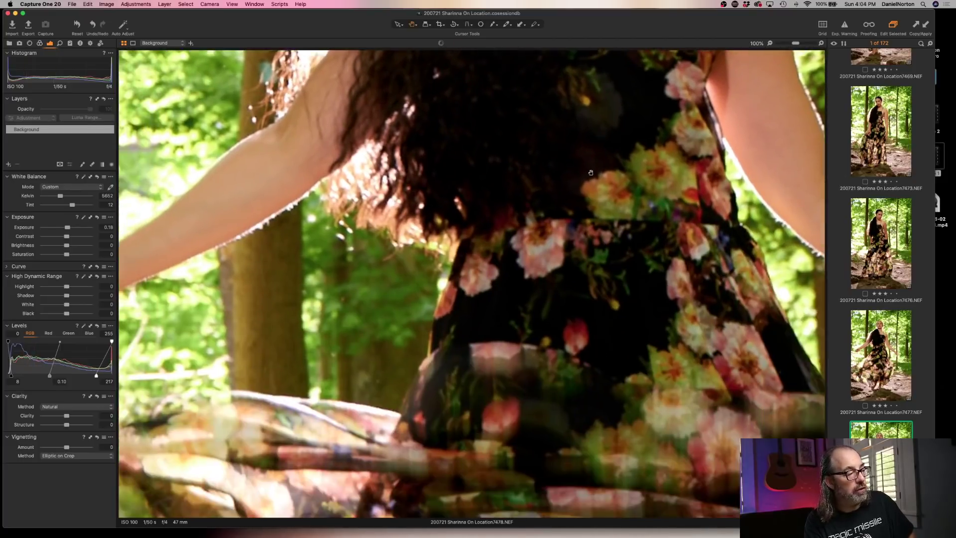
{"action": "scroll", "coordinate": [625, 242], "scroll_direction": "down", "scroll_amount": 5}
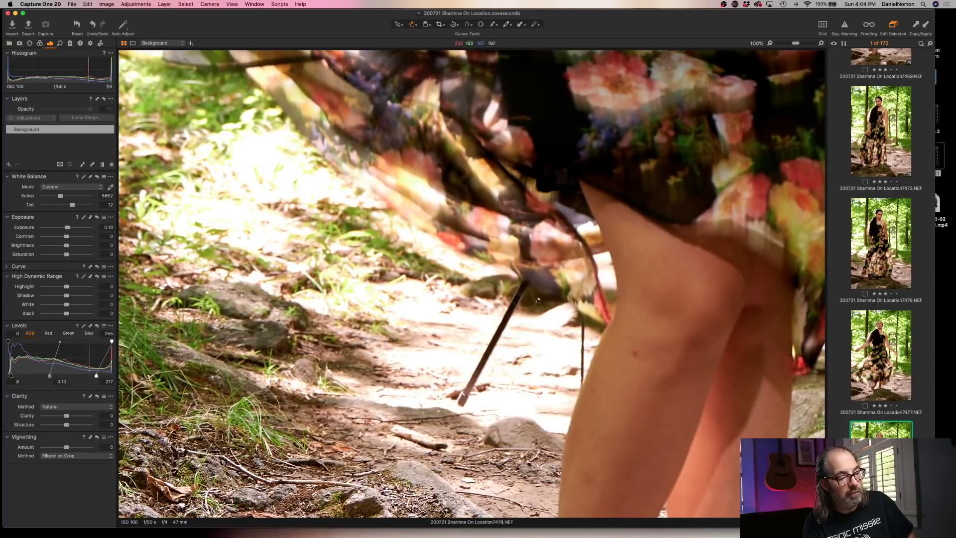
Recheck the face in photo 7478 at 100% zoom and delete the photo.
{"action": "scroll", "coordinate": [625, 252], "scroll_direction": "up", "scroll_amount": 10}
{"action": "scroll", "coordinate": [626, 252], "scroll_direction": "up", "scroll_amount": 15}
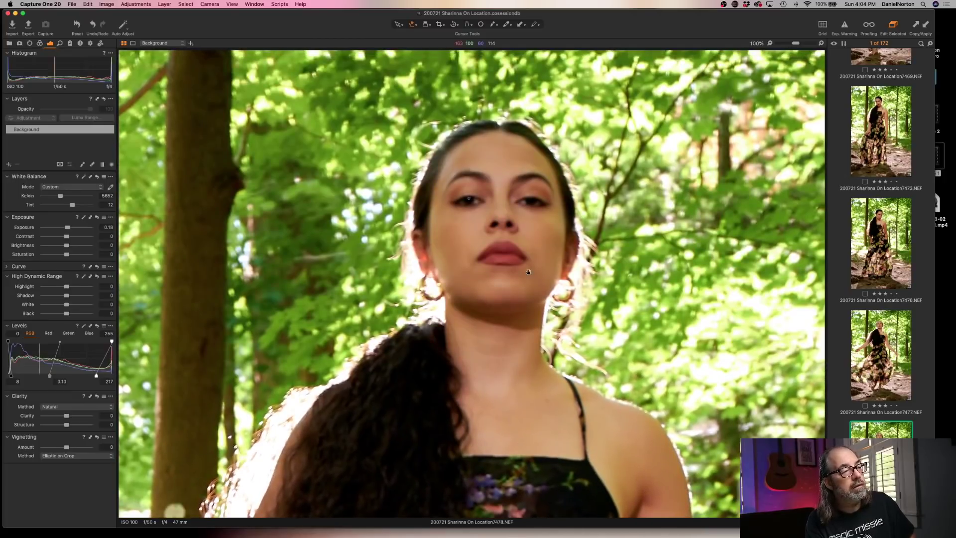
{"action": "key", "text": "Delete"}
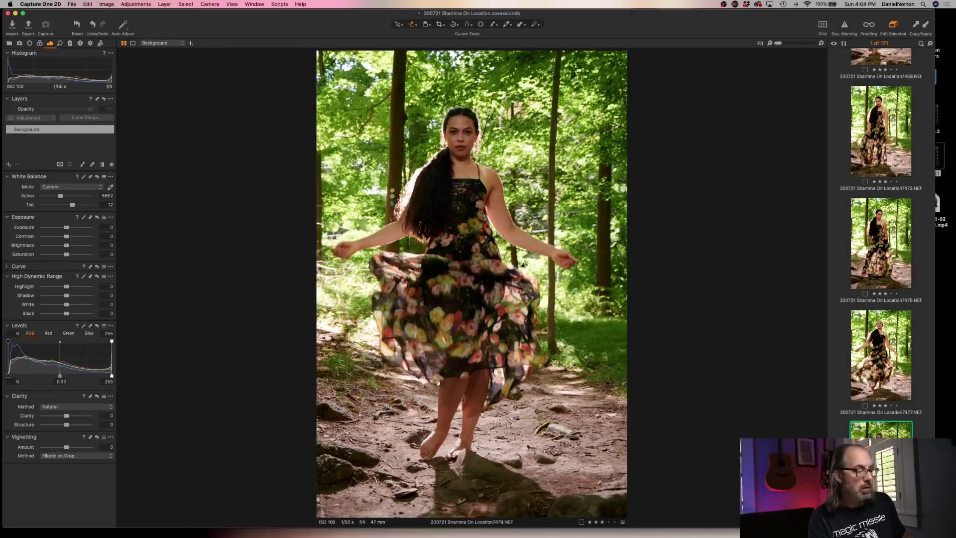
Apply the copied adjustments to photo 7479 and check the face at 100% zoom.
{"action": "key", "text": "super+shift+a"}
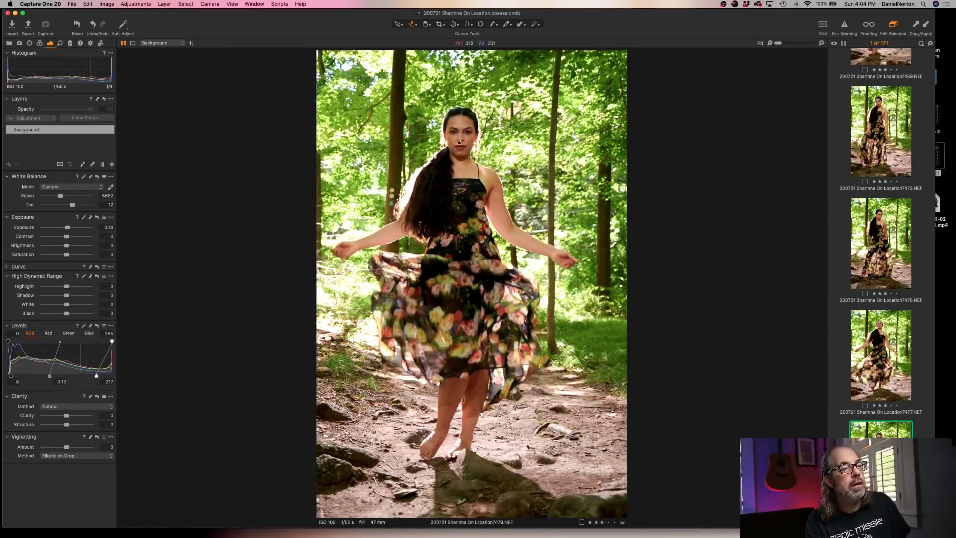
{"action": "left_click", "coordinate": [456, 139]}
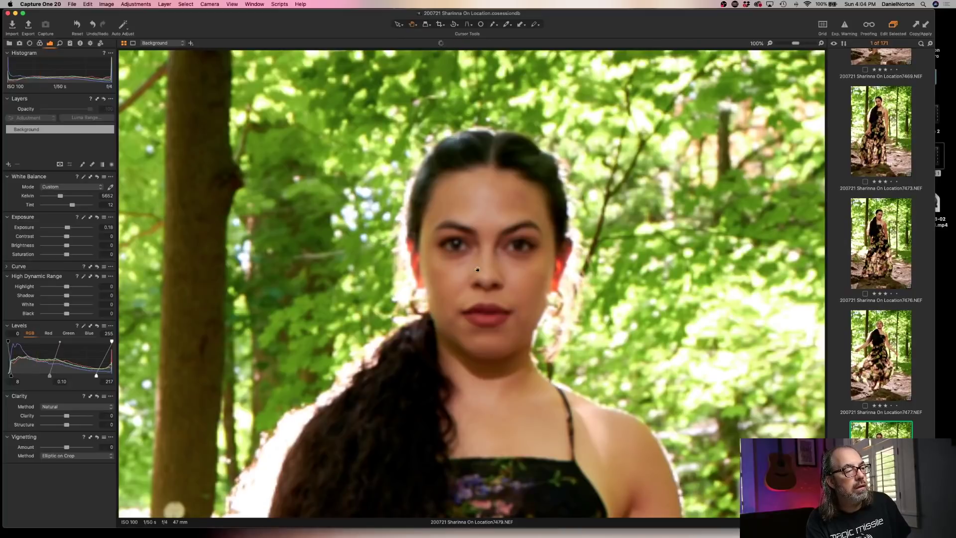
{"action": "left_click", "coordinate": [505, 268]}
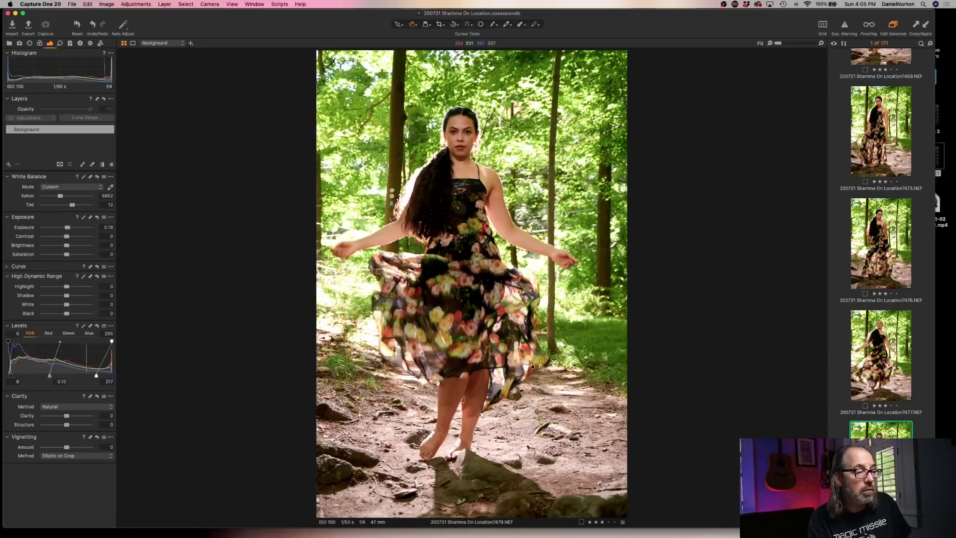
Examine the face in photo 7479 once more at 100% zoom and delete the photo.
{"action": "left_click", "coordinate": [451, 159]}
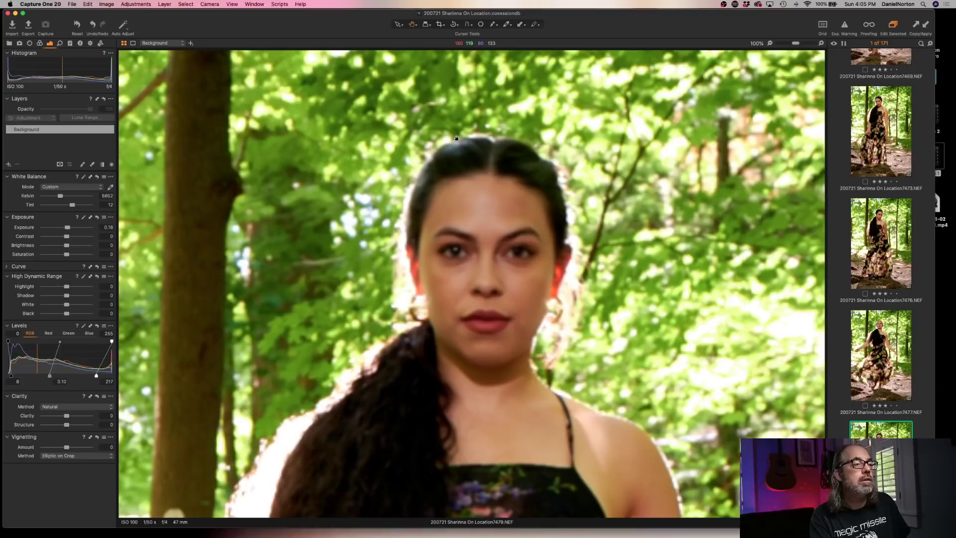
{"action": "left_click", "coordinate": [479, 277]}
{"action": "key", "text": "Delete"}
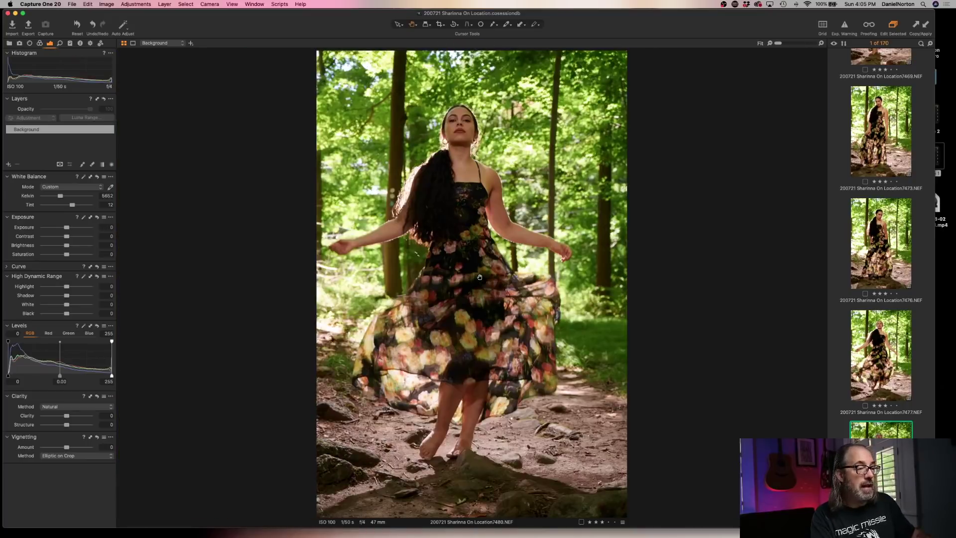
Examine the face in photo 7480 at 100% zoom and apply the copied adjustments to the photo.
{"action": "left_click", "coordinate": [466, 129]}
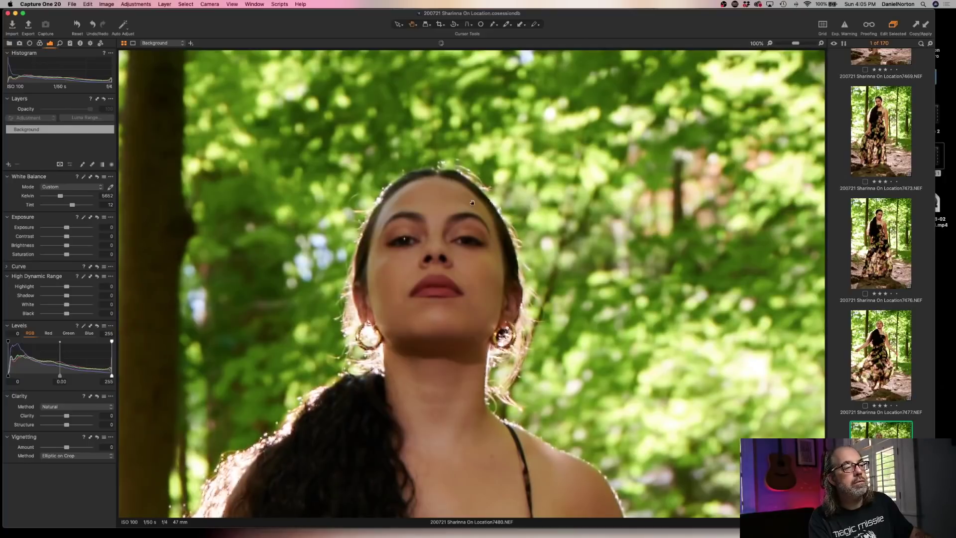
{"action": "left_click", "coordinate": [445, 257]}
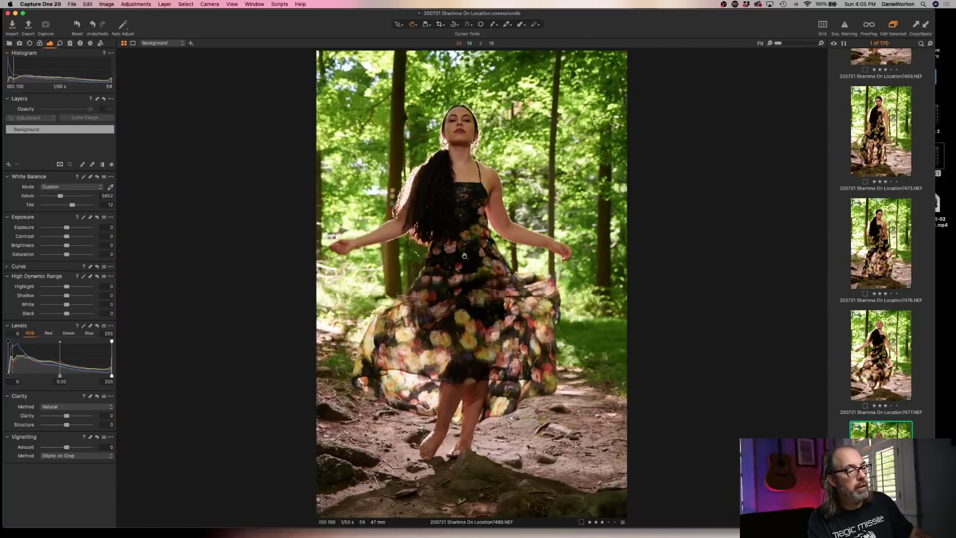
{"action": "key", "text": "super+shift+a"}
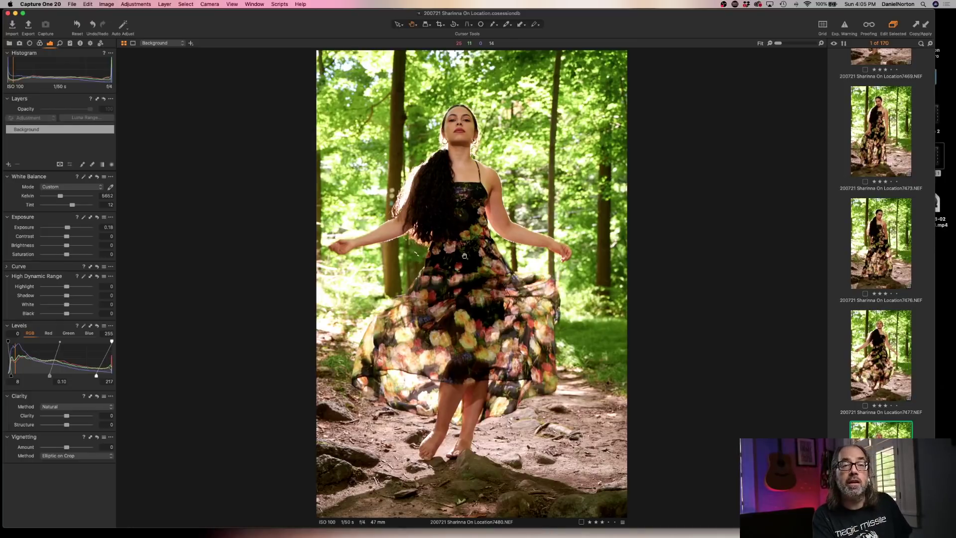
Apply the copied adjustments to photo 7481 and delete photos 7481, 7482, 7483 and 7484.
{"action": "key", "text": "Right"}
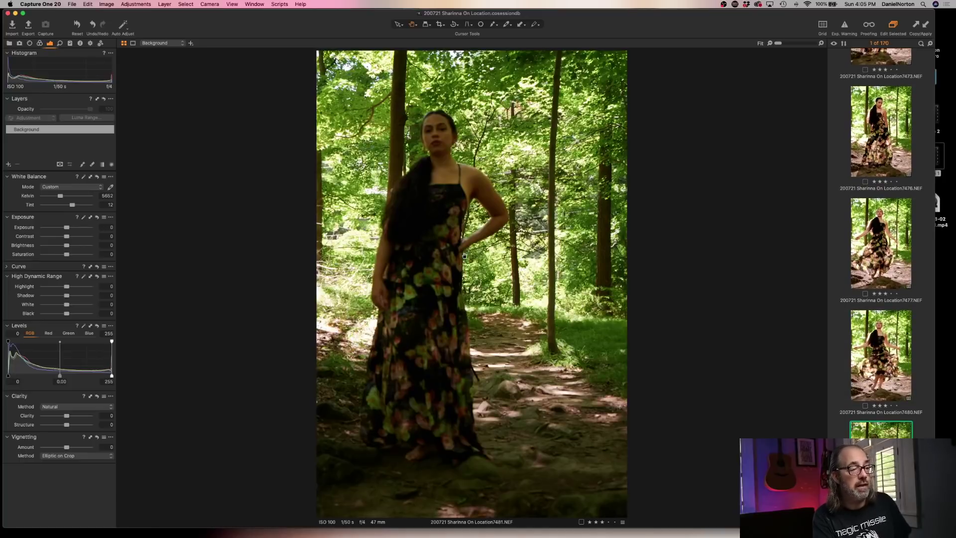
{"action": "key", "text": "super+shift+a"}
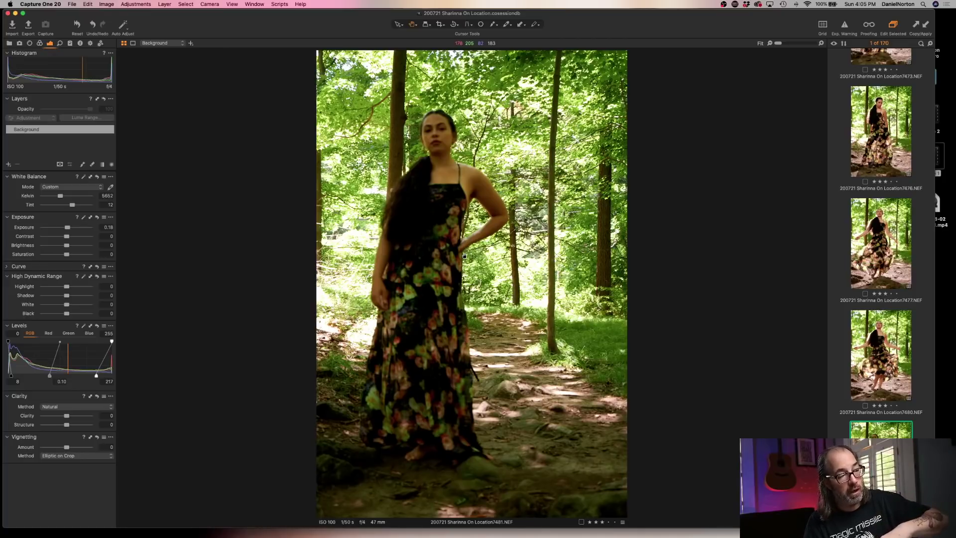
{"action": "key", "text": "Delete"}
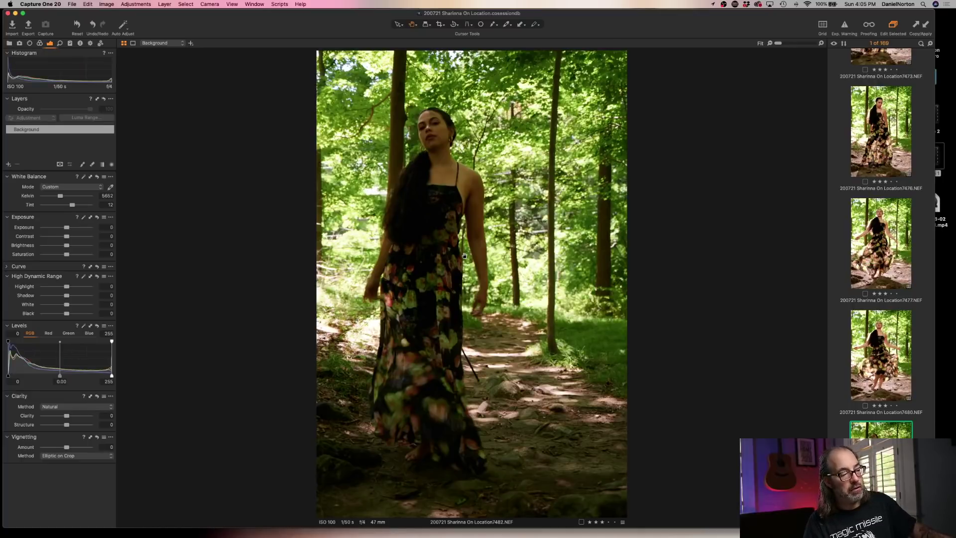
{"action": "key", "text": "Delete"}
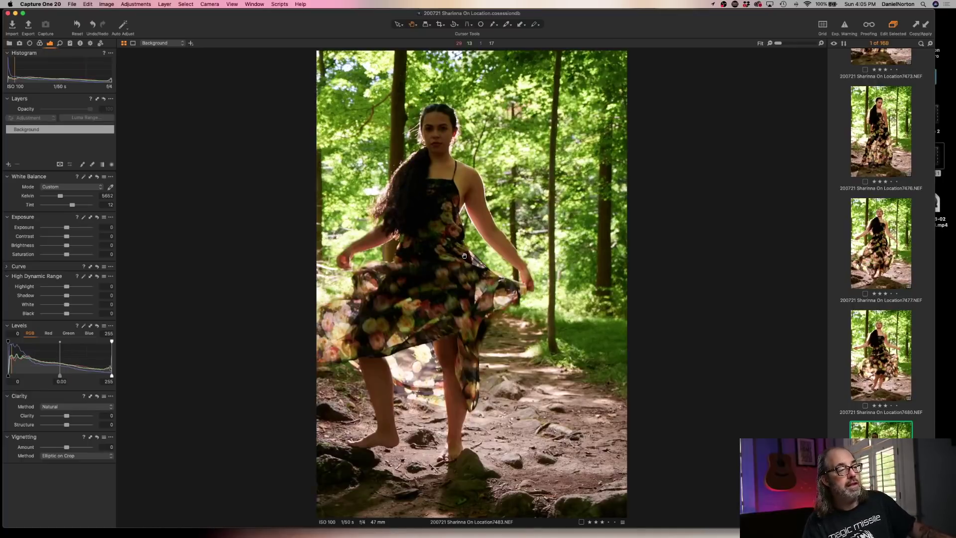
{"action": "key", "text": "Delete"}
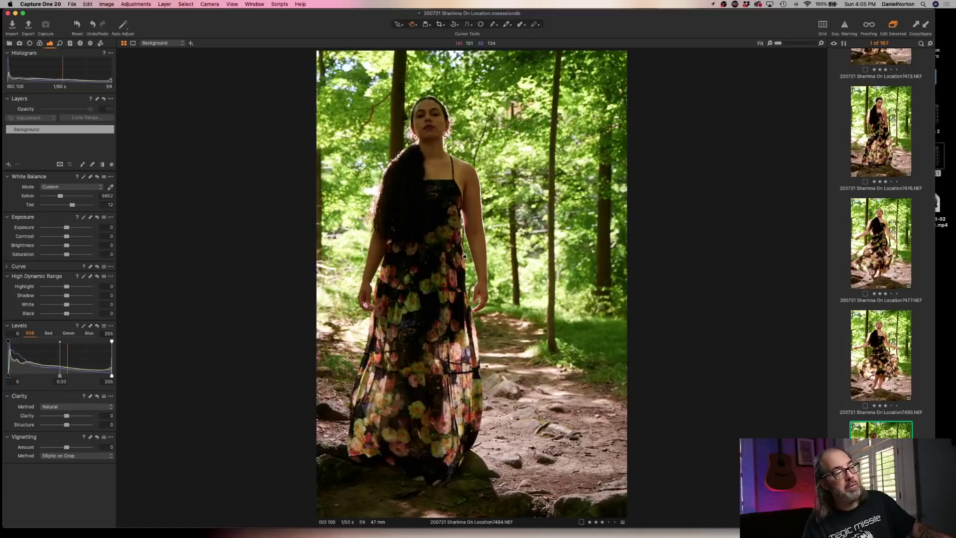
{"action": "key", "text": "Delete"}
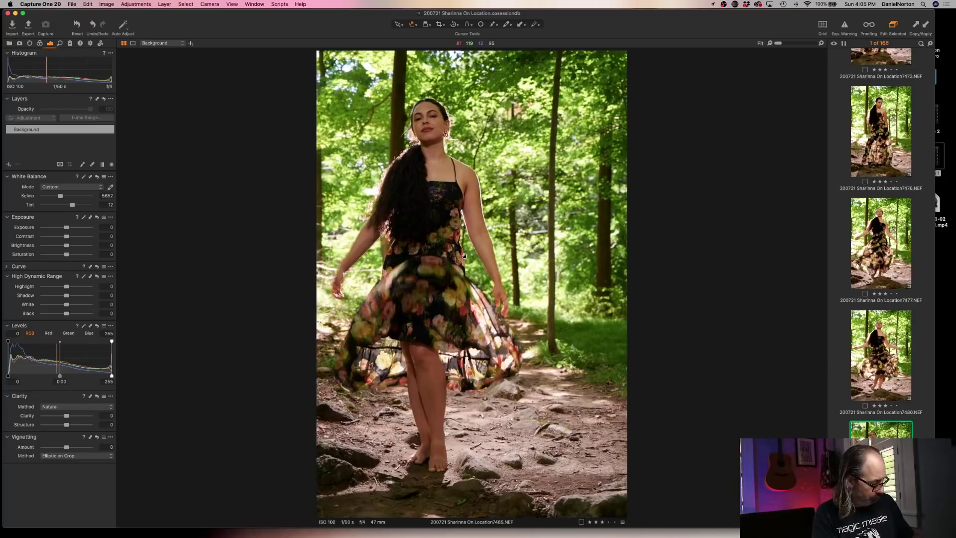
Apply the copied adjustments to photo 7485 and check the face at 100% zoom.
{"action": "key", "text": "super+shift+a"}
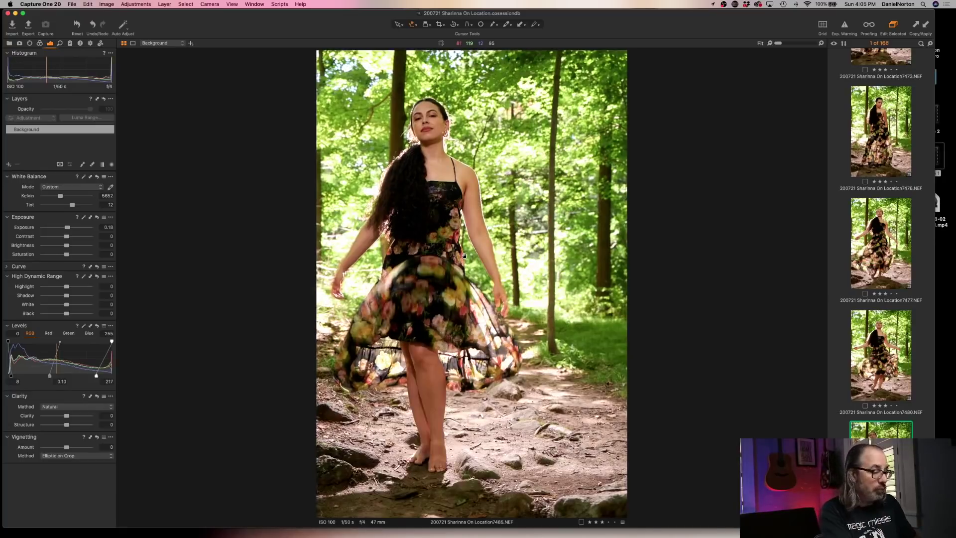
{"action": "left_click", "coordinate": [425, 116]}
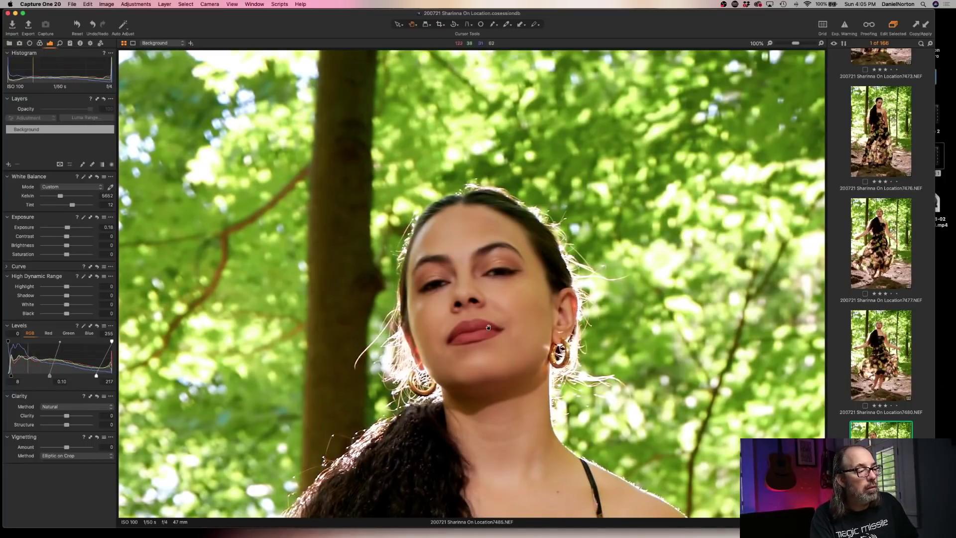
{"action": "left_click", "coordinate": [484, 331]}
Examine the face in photo 7486 at 100% zoom while applying the copied adjustments to it.
{"action": "key", "text": "Right"}
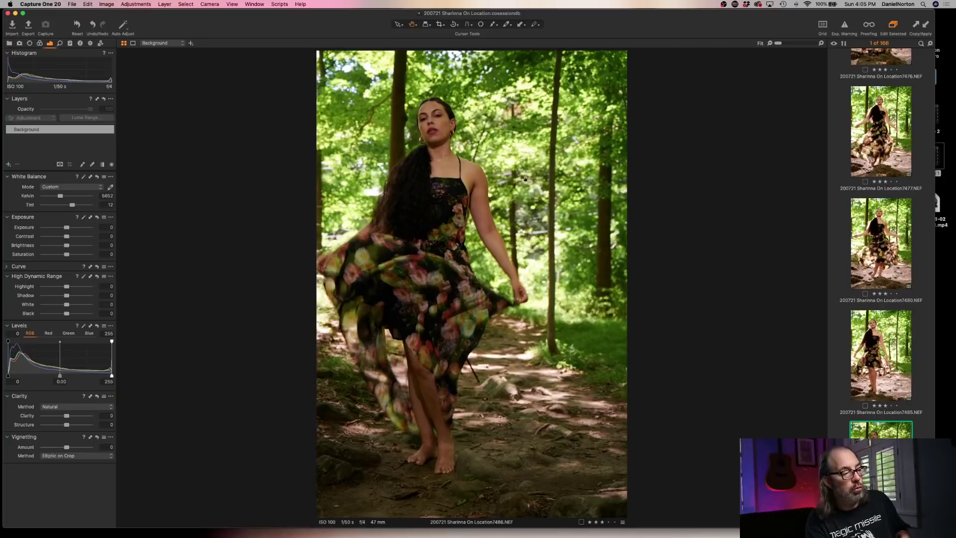
{"action": "left_click", "coordinate": [426, 130]}
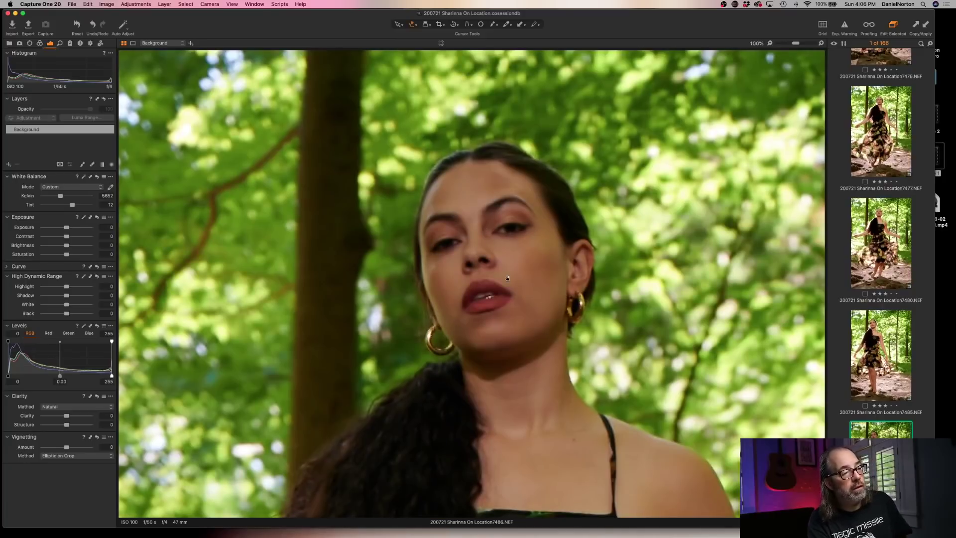
{"action": "key", "text": "super+shift+a"}
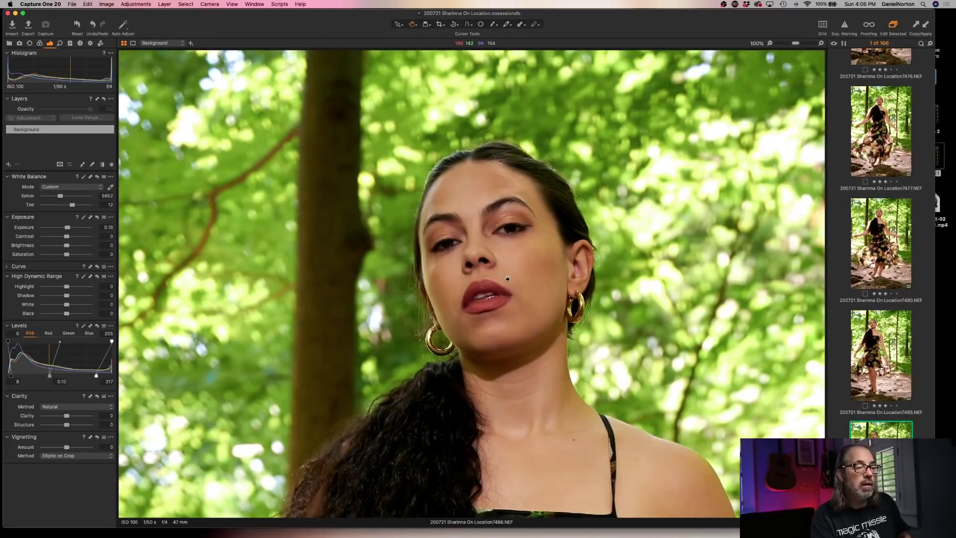
{"action": "left_click", "coordinate": [507, 278]}
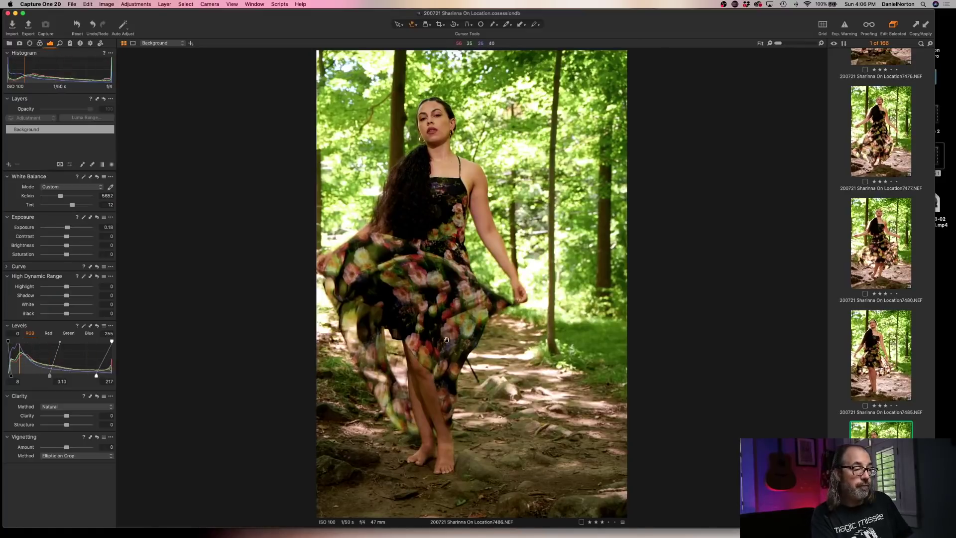
Apply the copied adjustments to photo 7487 and check the face at 100% zoom.
{"action": "key", "text": "Down"}
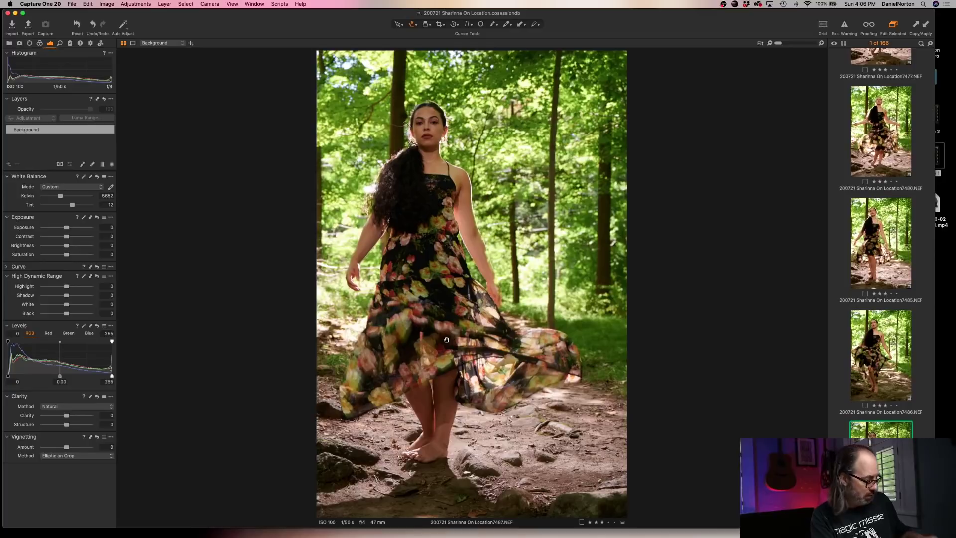
{"action": "key", "text": "super+shift+a"}
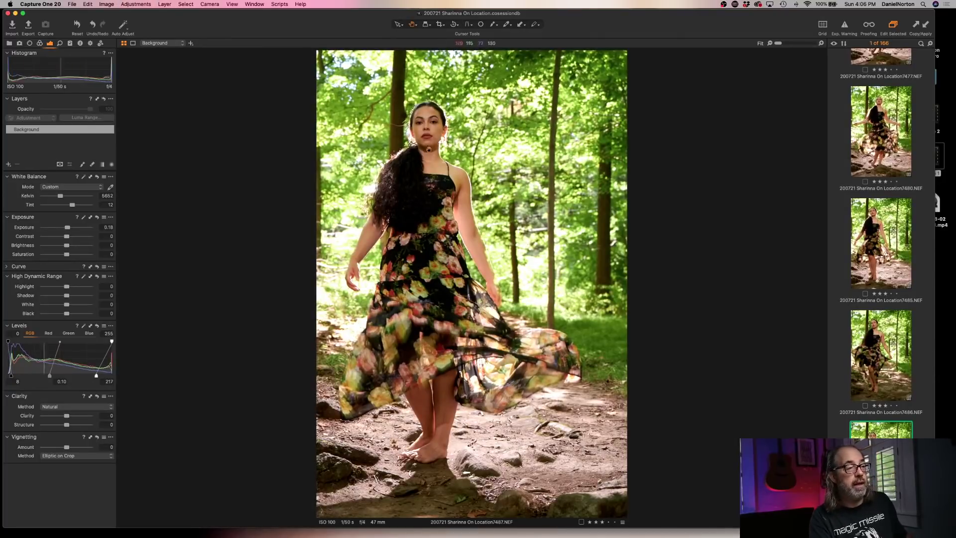
{"action": "left_click", "coordinate": [426, 130]}
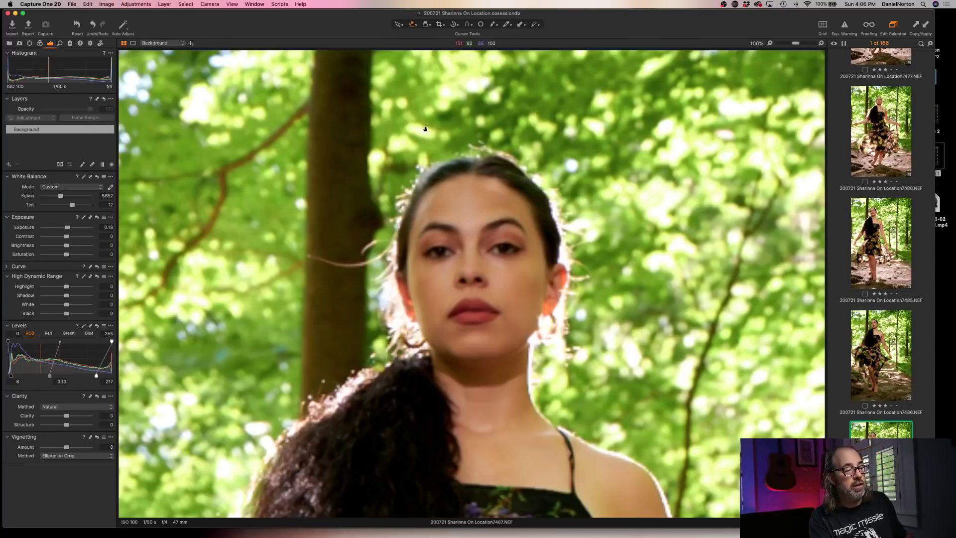
{"action": "left_click", "coordinate": [504, 283]}
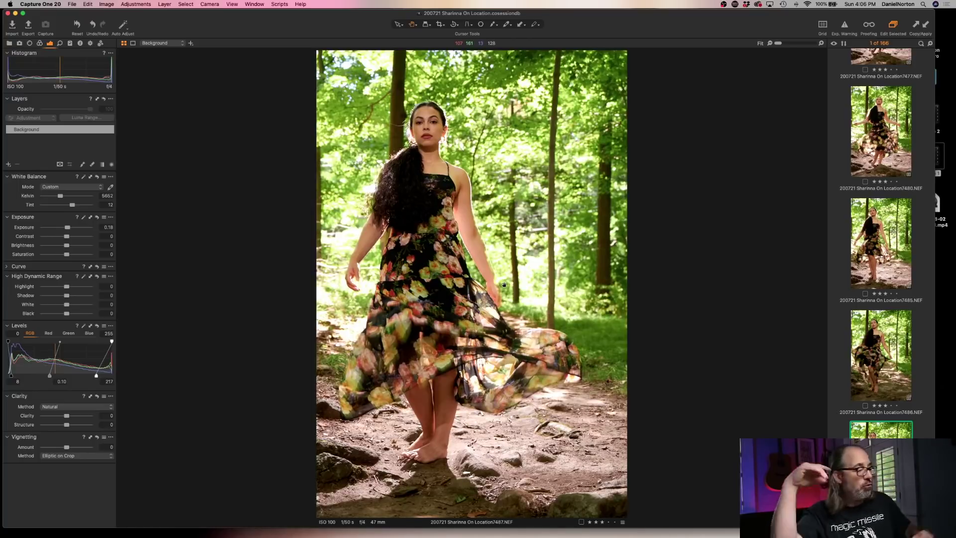
Apply the copied adjustments to photo 7488 and check the face at 100% zoom.
{"action": "key", "text": "Down"}
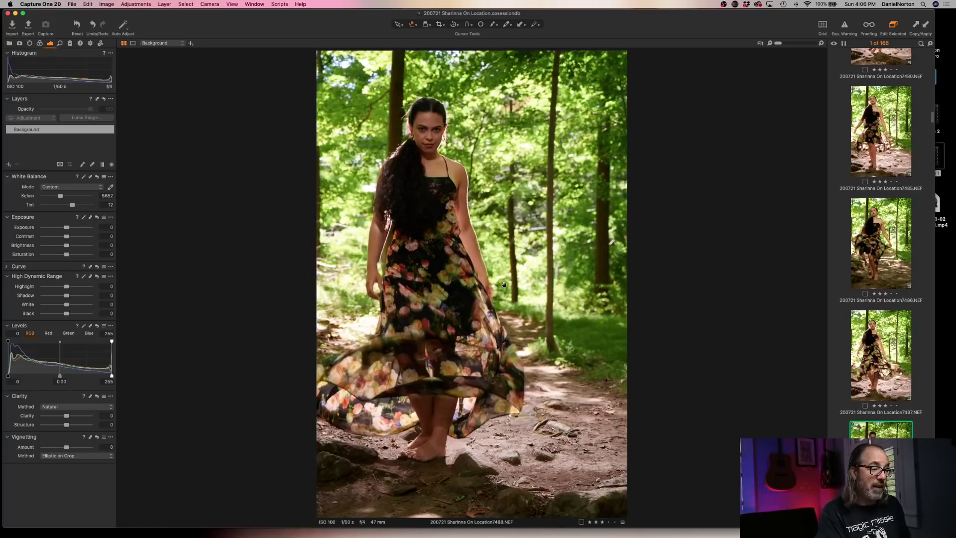
{"action": "key", "text": "super+shift+a"}
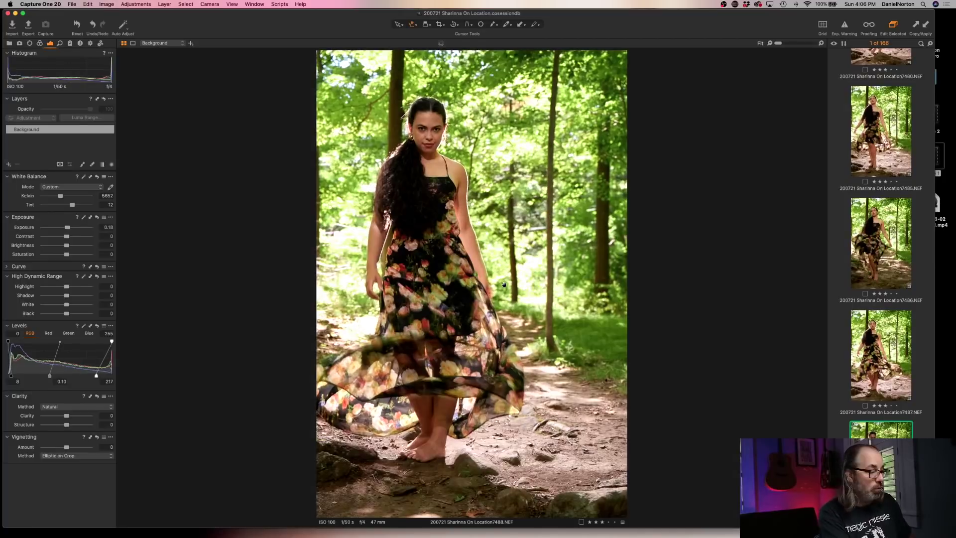
{"action": "left_click", "coordinate": [434, 147]}
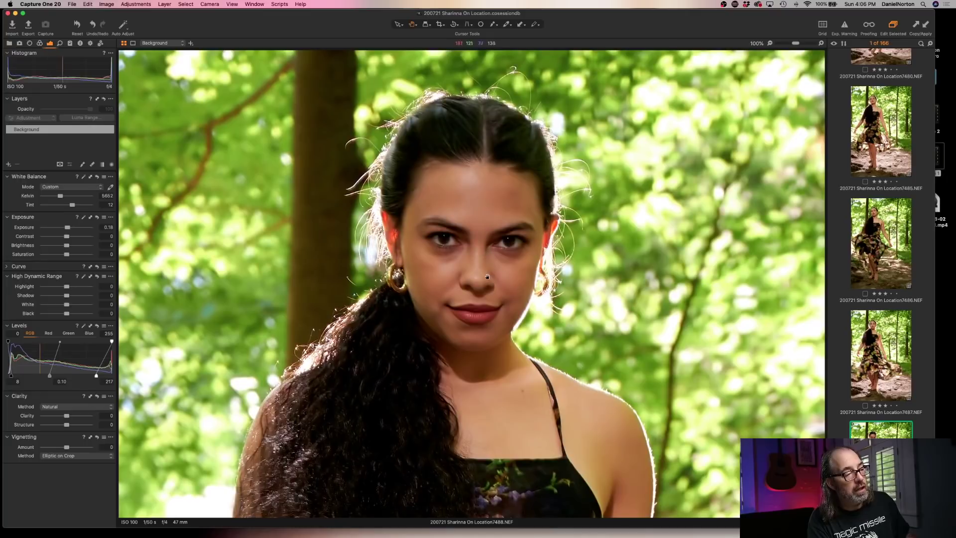
{"action": "left_click", "coordinate": [435, 389]}
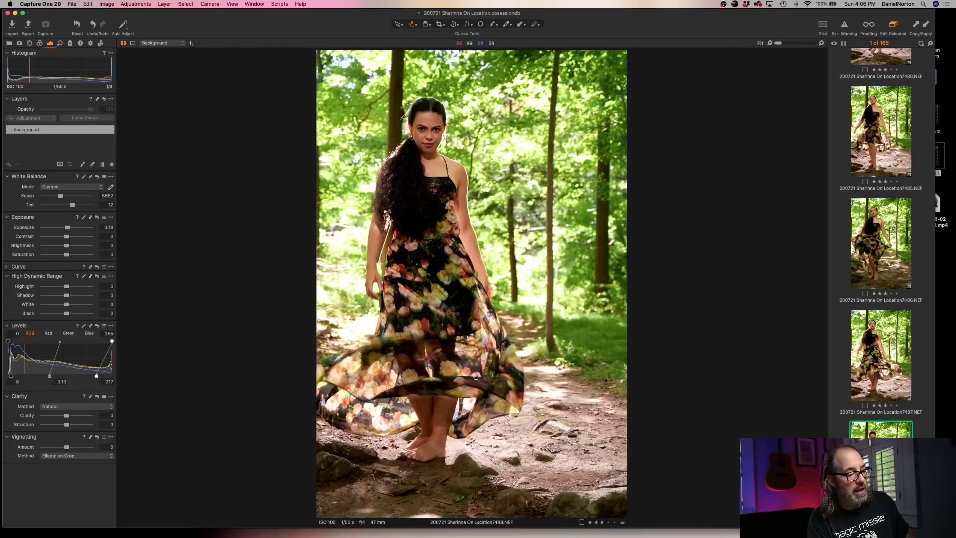
Apply the copied adjustments to photo 7489 and delete photo 7490.
{"action": "key", "text": "Right"}
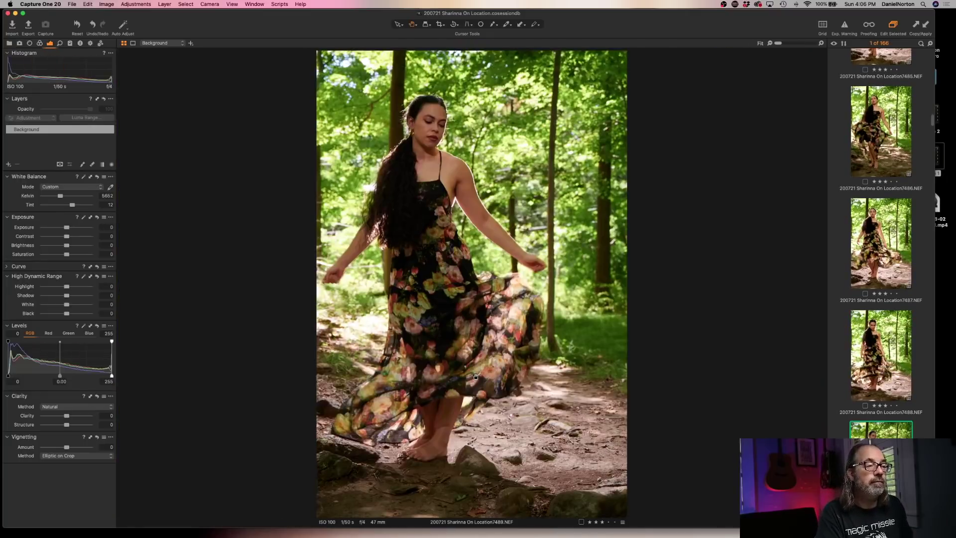
{"action": "key", "text": "super+shift+a"}
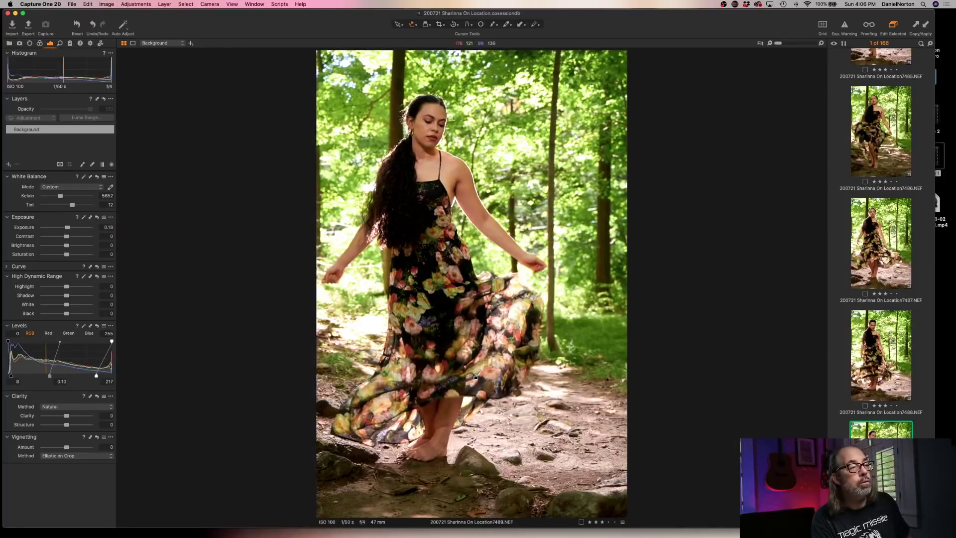
{"action": "key", "text": "Right"}
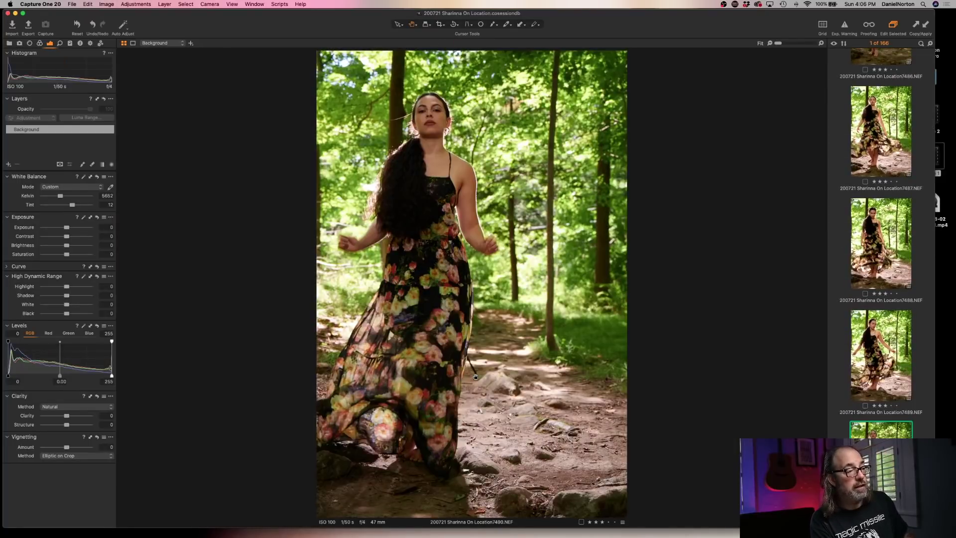
{"action": "key", "text": "Right"}
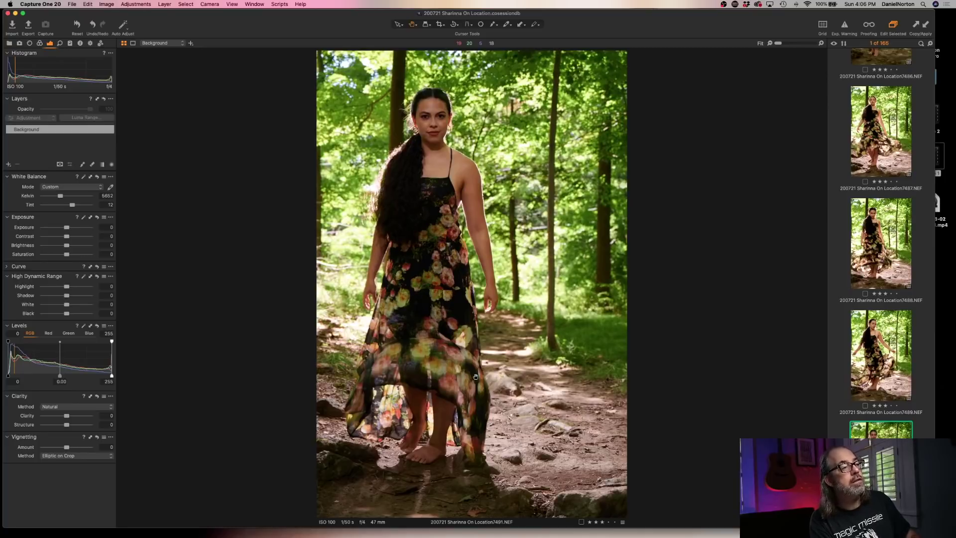
Apply the copied adjustments to photo 7491 and check the face at 100% zoom.
{"action": "key", "text": "super+shift+a"}
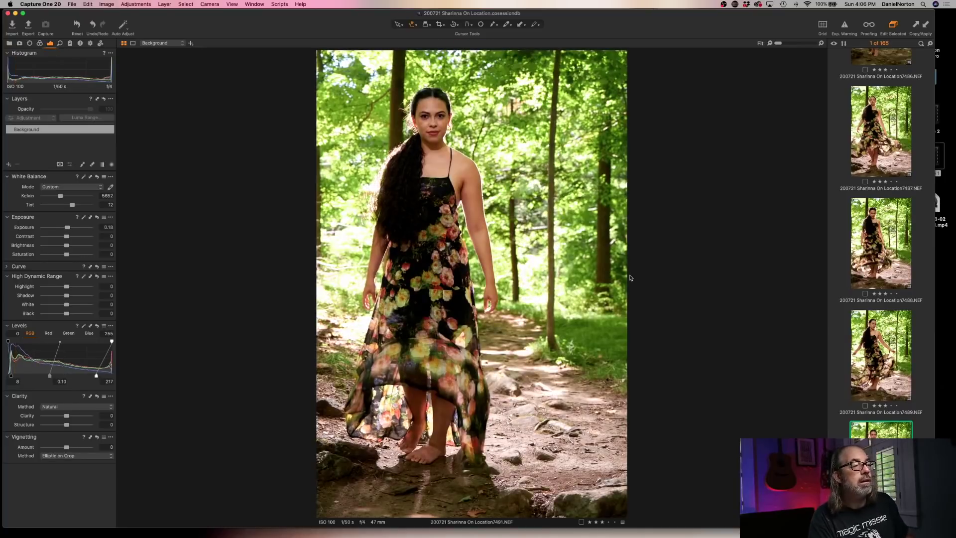
{"action": "left_click", "coordinate": [430, 126]}
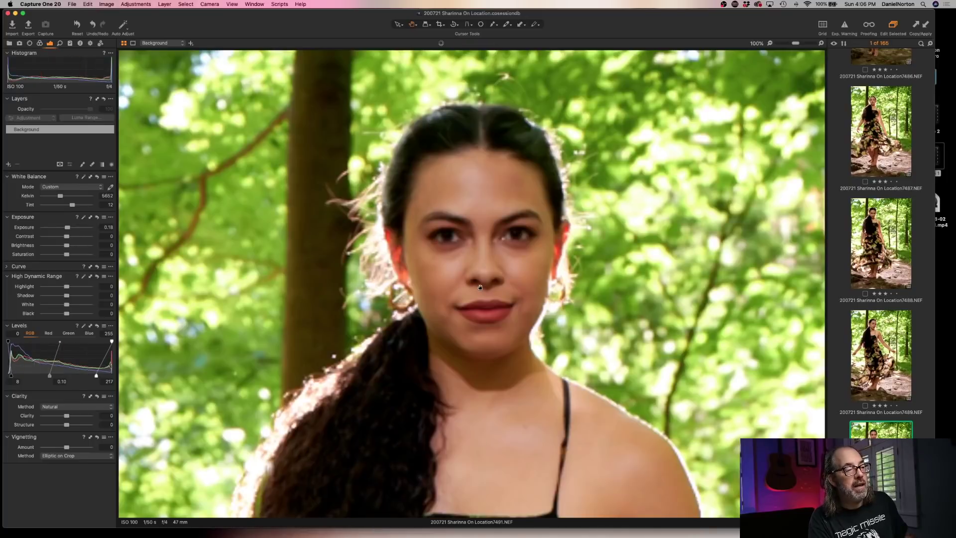
{"action": "left_click", "coordinate": [479, 286]}
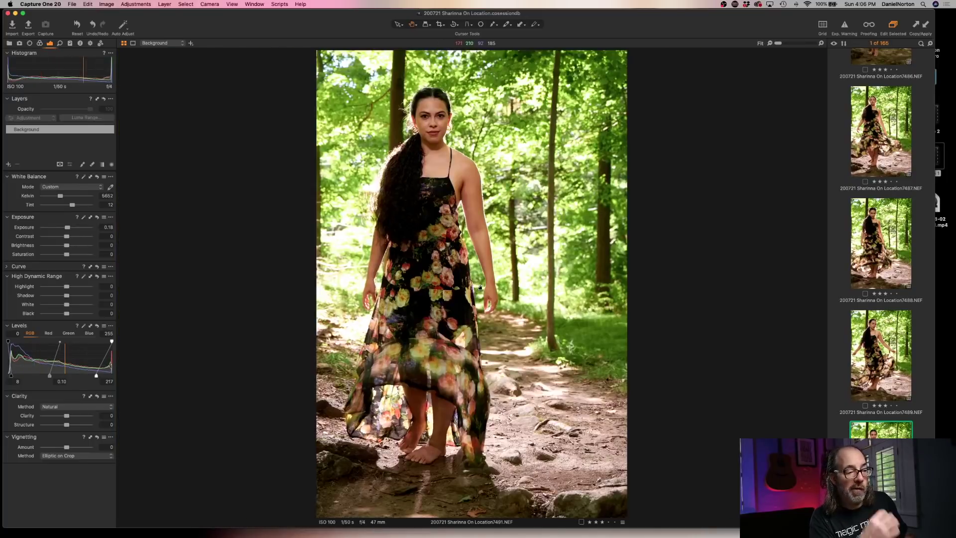
Apply the copied adjustments to photo 7492, check the face at 67% zoom, and advance to photo 7493.
{"action": "key", "text": "Right"}
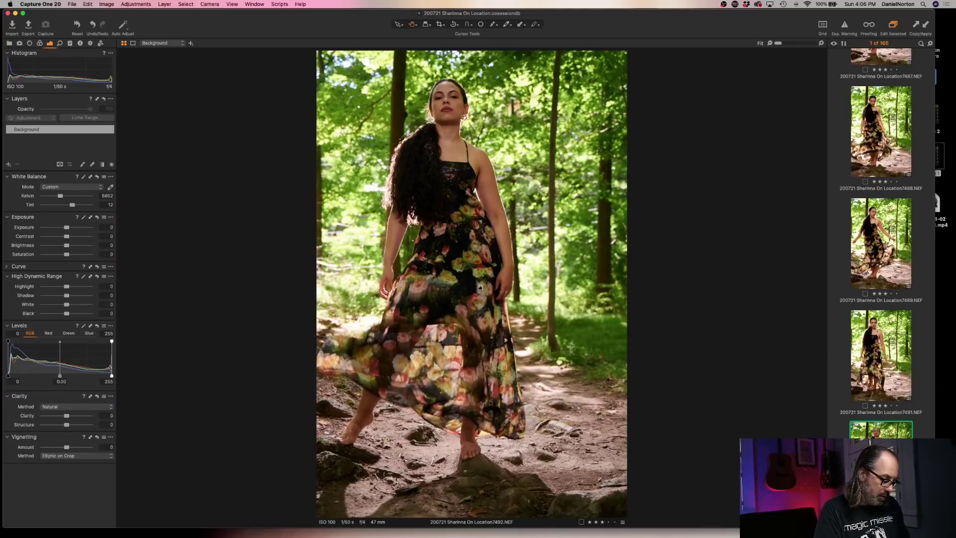
{"action": "key", "text": "super+l"}
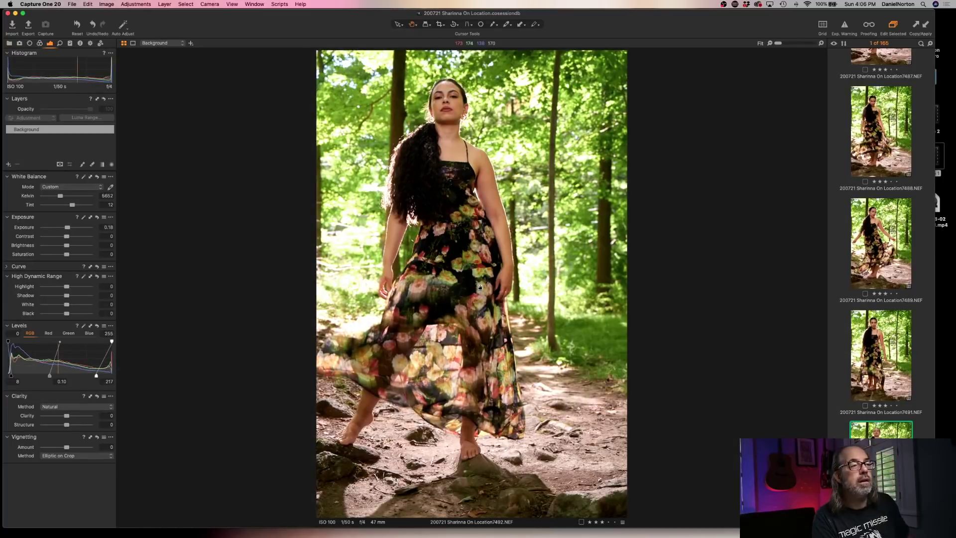
{"action": "double_click", "coordinate": [444, 104]}
{"action": "scroll", "coordinate": [504, 234], "scroll_direction": "down", "scroll_amount": 2}
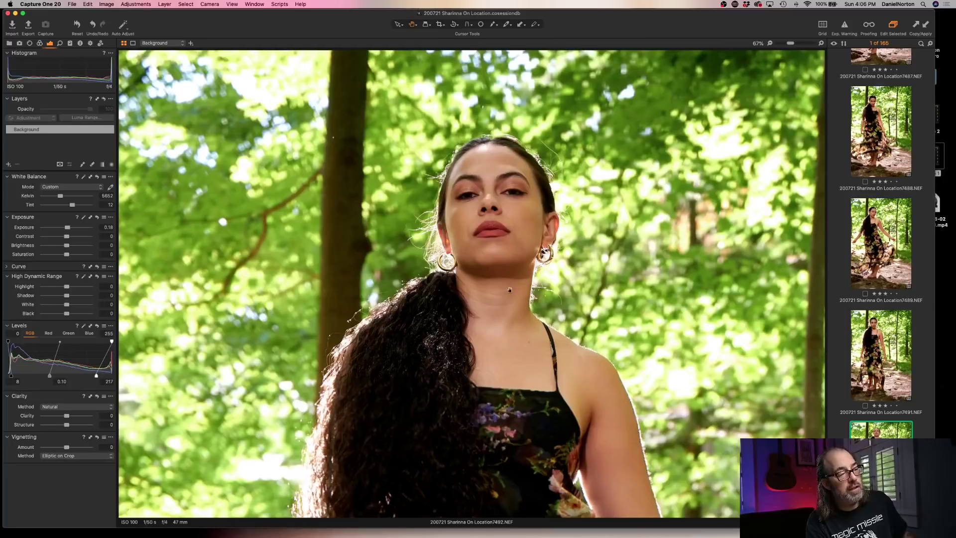
{"action": "double_click", "coordinate": [504, 234]}
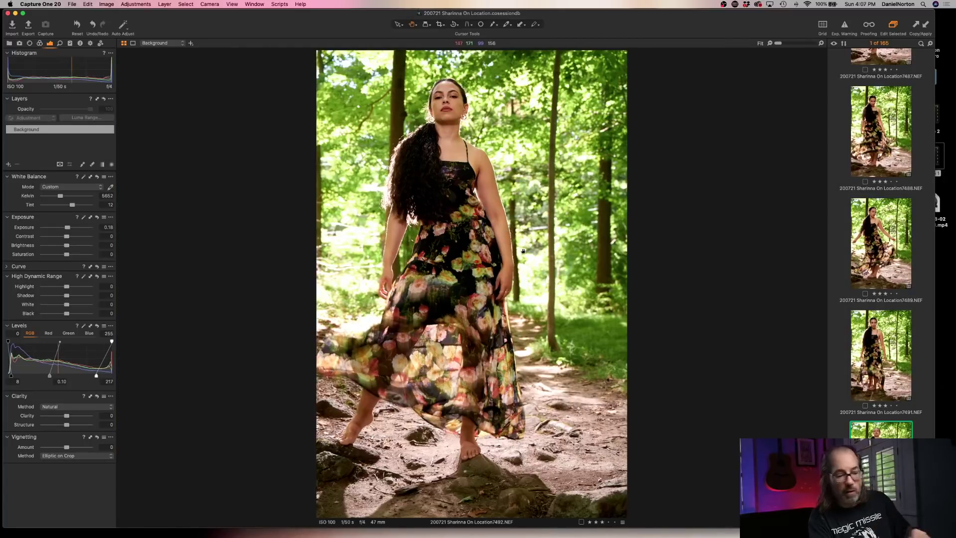
{"action": "key", "text": "Right"}
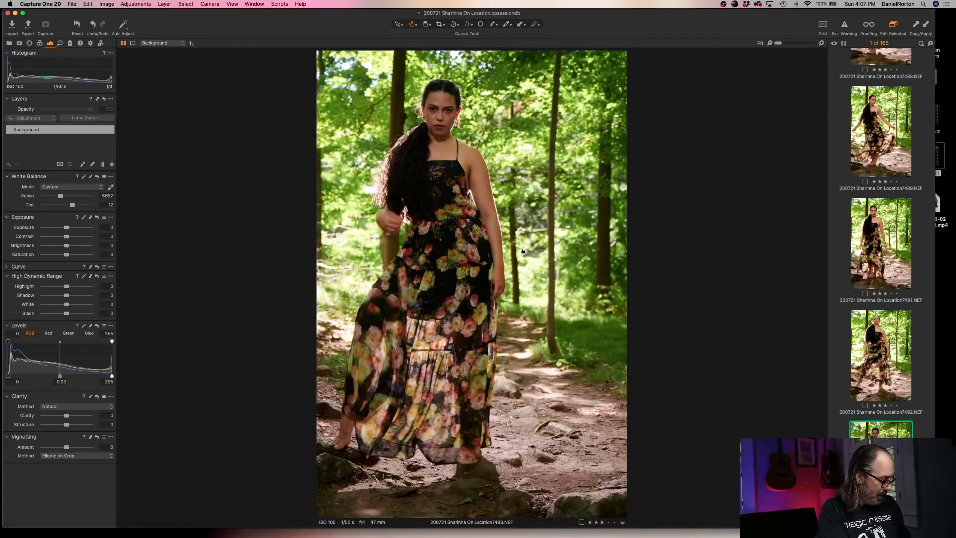
Apply the copied adjustments to photo 7493 and check the hand and dress at 100% zoom.
{"action": "key", "text": "super+shift+a"}
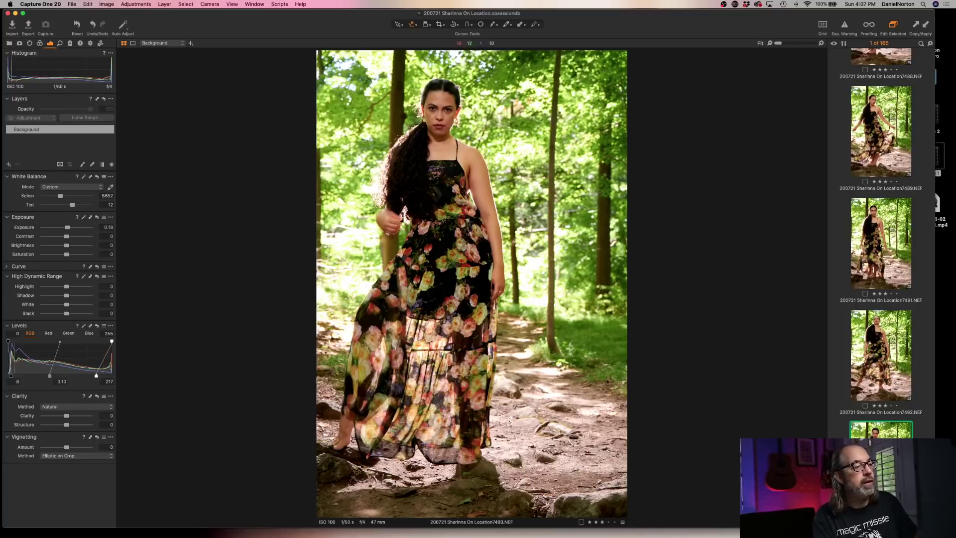
{"action": "left_click", "coordinate": [484, 312]}
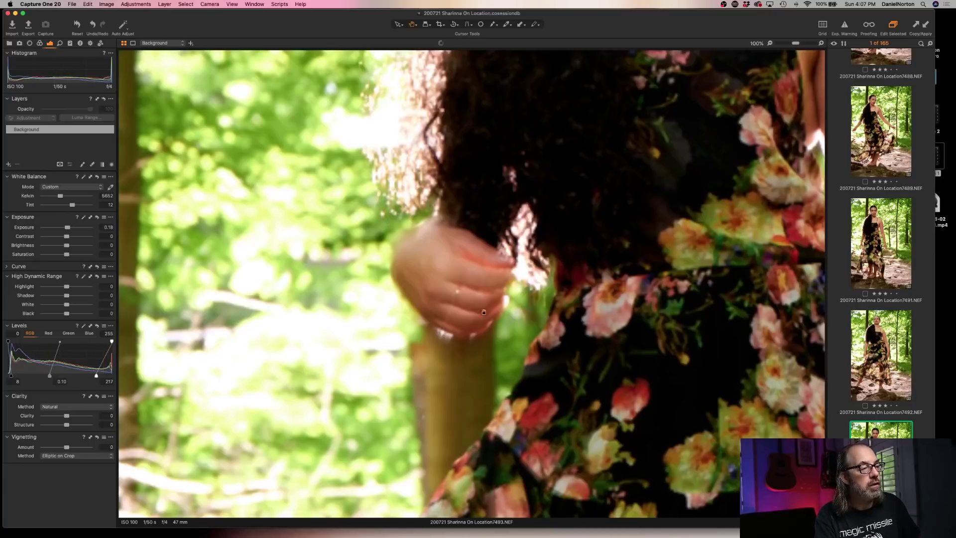
{"action": "left_click", "coordinate": [466, 288]}
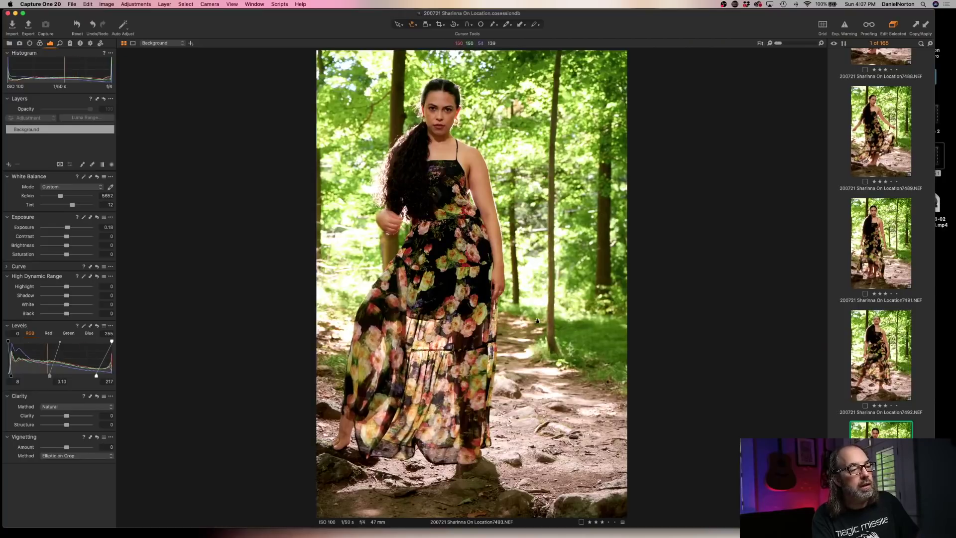
Apply the copied adjustments to photo 7494 and check the face at 100% zoom.
{"action": "key", "text": "Right"}
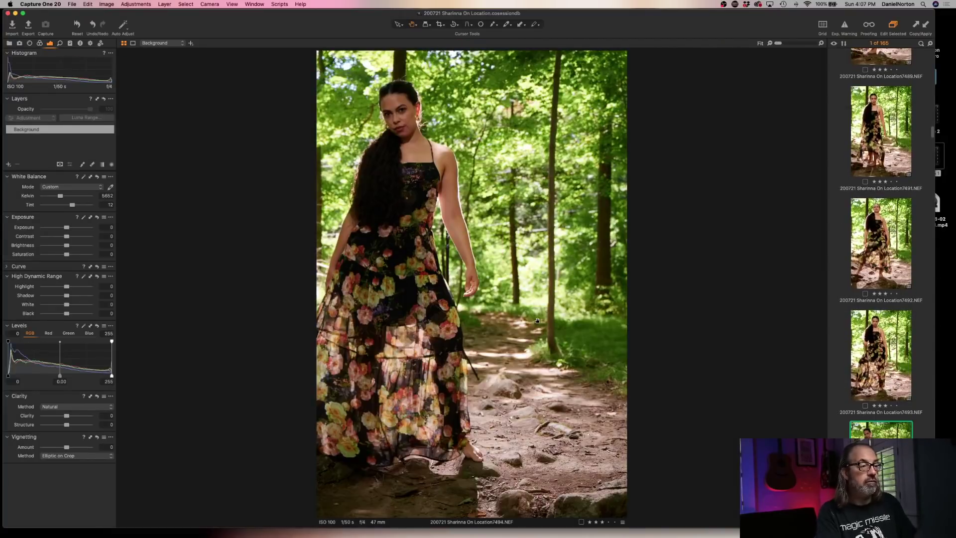
{"action": "key", "text": "super+l"}
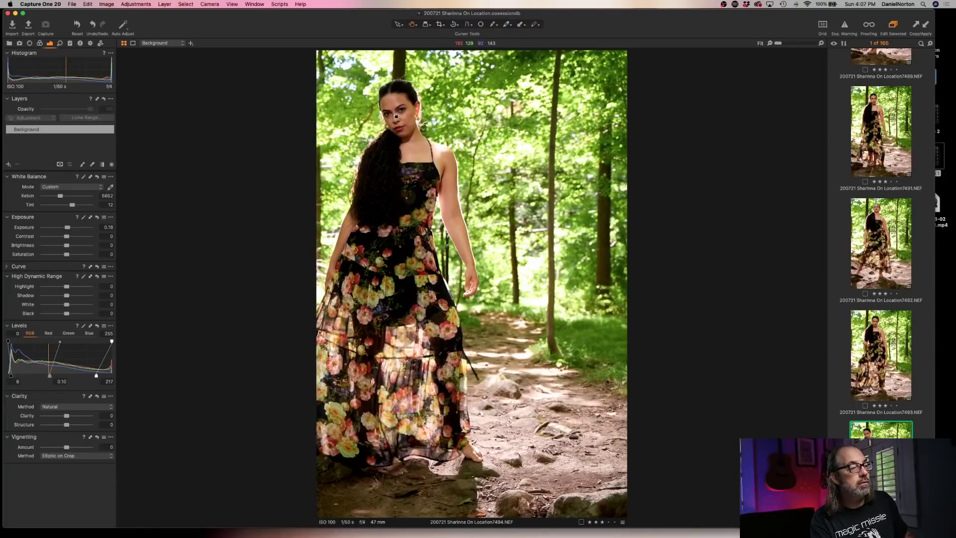
{"action": "left_click", "coordinate": [391, 88]}
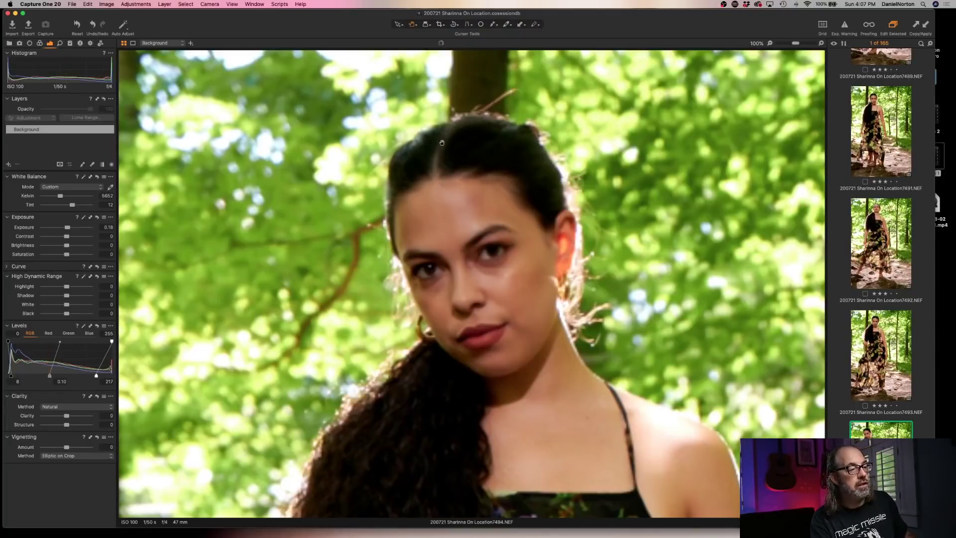
{"action": "left_click", "coordinate": [499, 289]}
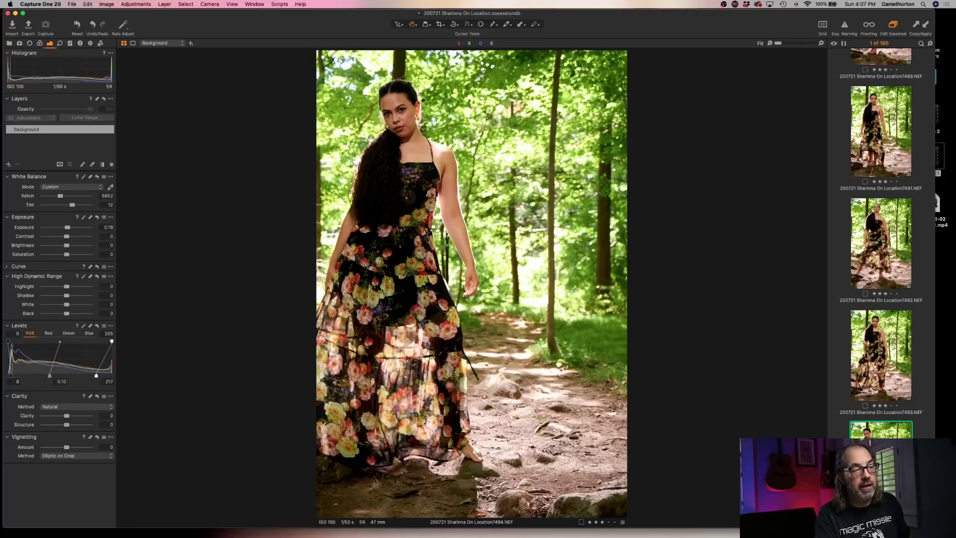
Crop photo 7494 from above and below, ending just over the head and just beneath the feet.
{"action": "left_click", "coordinate": [440, 24]}
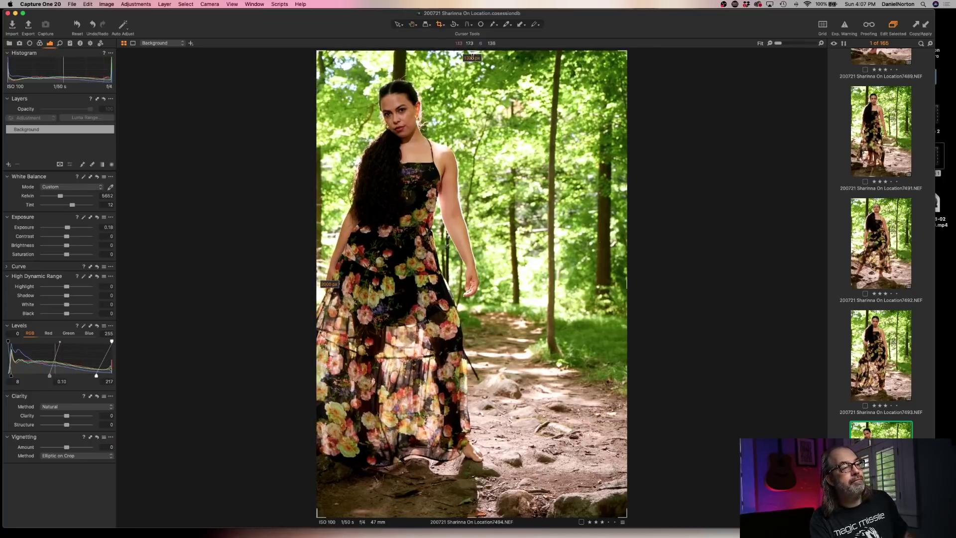
{"action": "left_click_drag", "start_coordinate": [471, 50], "coordinate": [471, 81]}
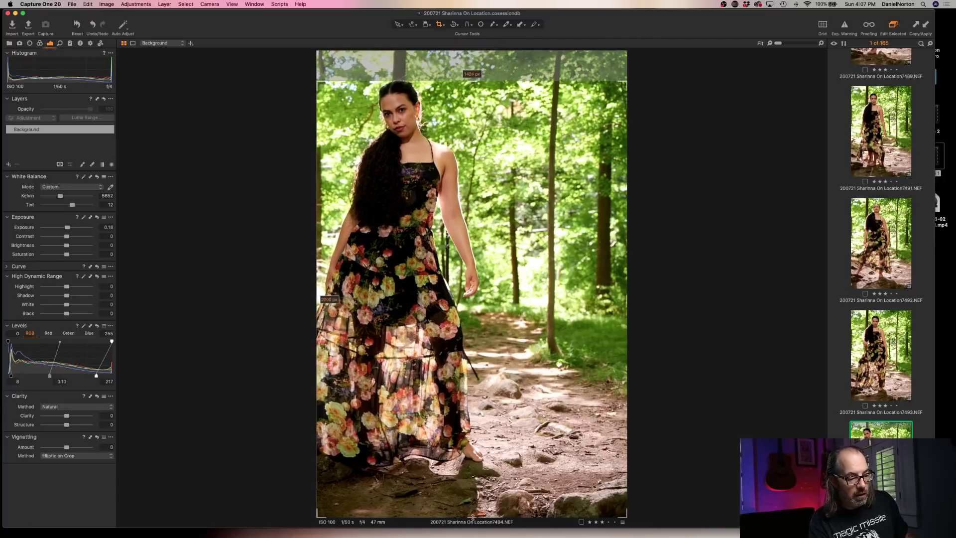
{"action": "left_click_drag", "start_coordinate": [473, 516], "coordinate": [475, 479]}
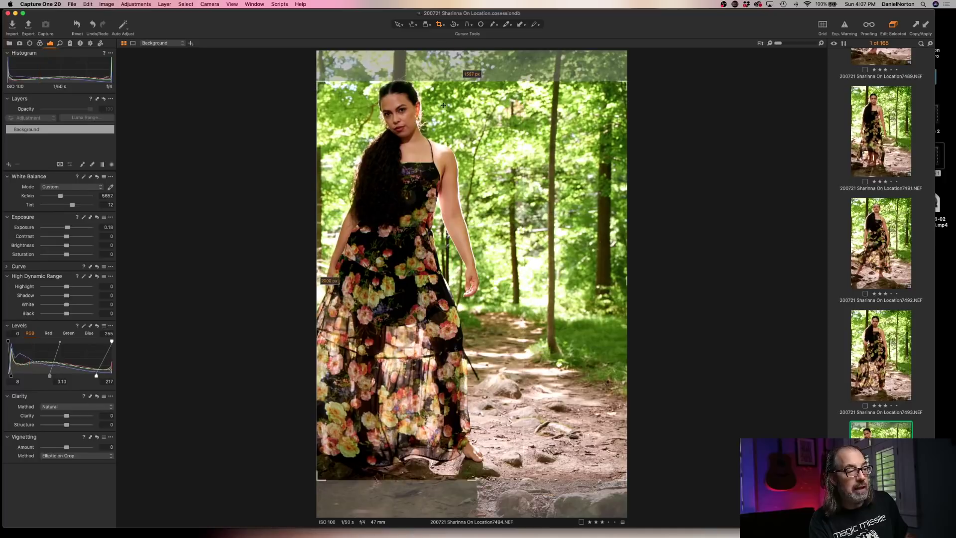
{"action": "left_click", "coordinate": [410, 24]}
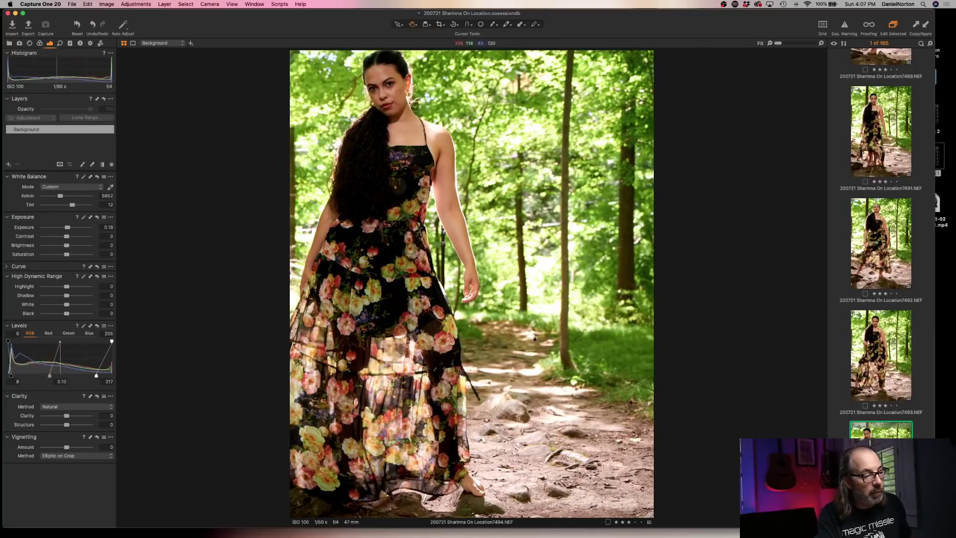
Add a new clone layer to photo 7494.
{"action": "right_click", "coordinate": [18, 166]}
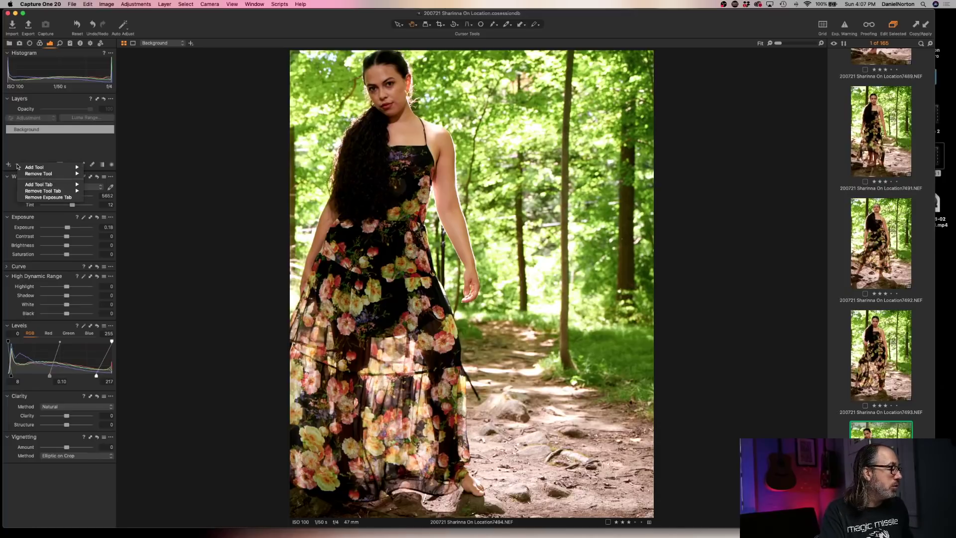
{"action": "mouse_move", "coordinate": [33, 168]}
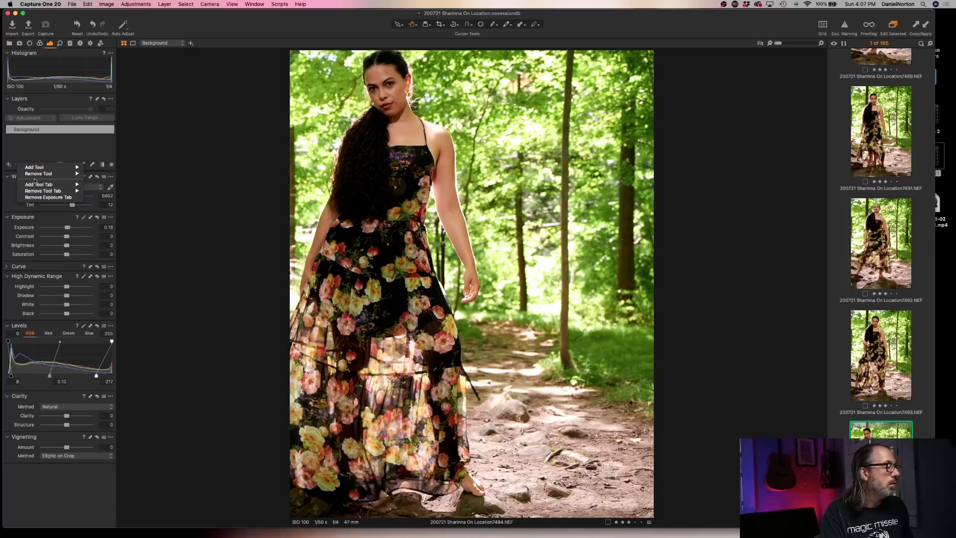
{"action": "left_click", "coordinate": [8, 164]}
{"action": "left_click", "coordinate": [7, 164]}
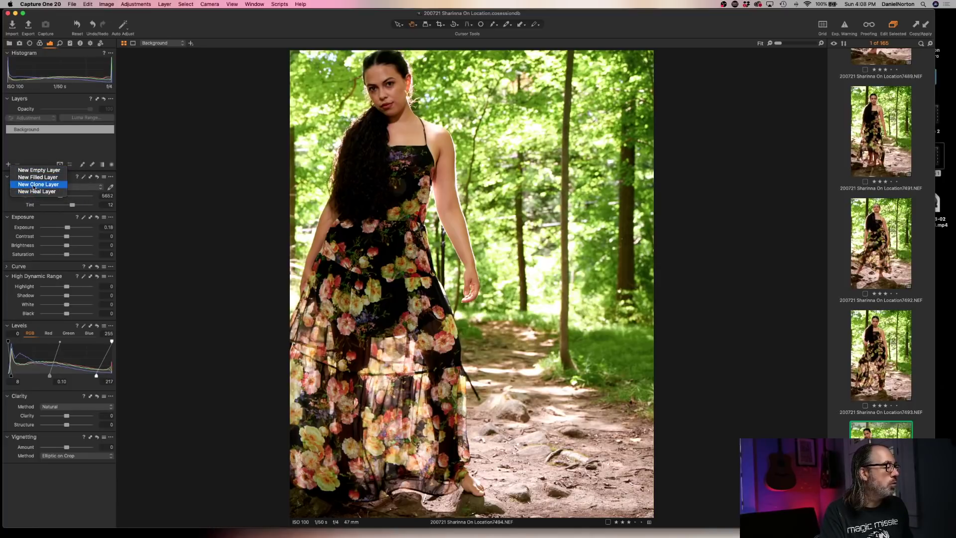
{"action": "left_click", "coordinate": [35, 185]}
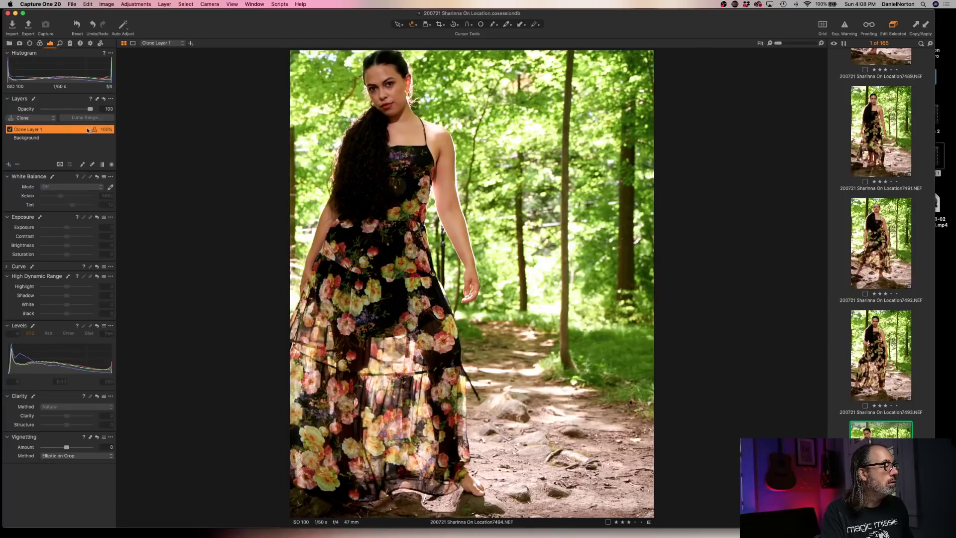
{"action": "right_click", "coordinate": [87, 130]}
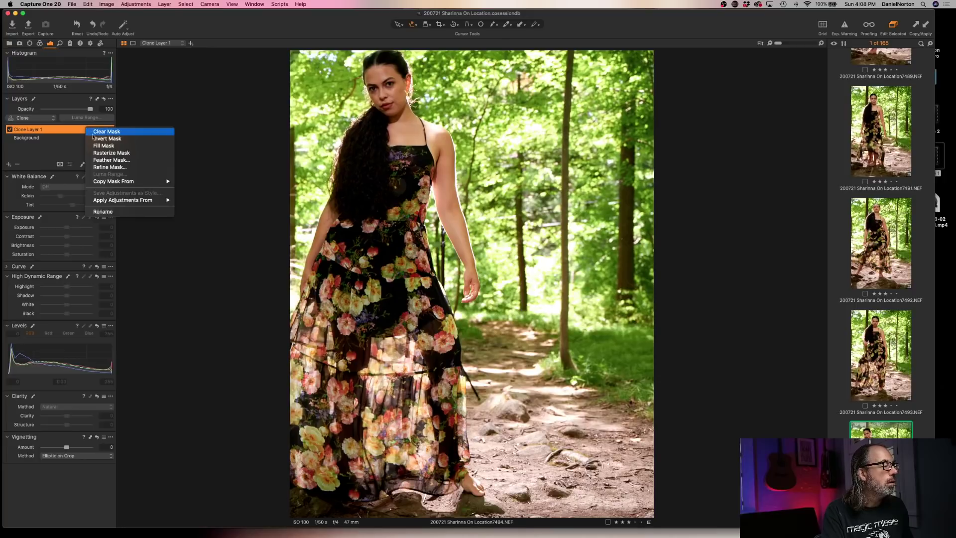
{"action": "mouse_move", "coordinate": [124, 200]}
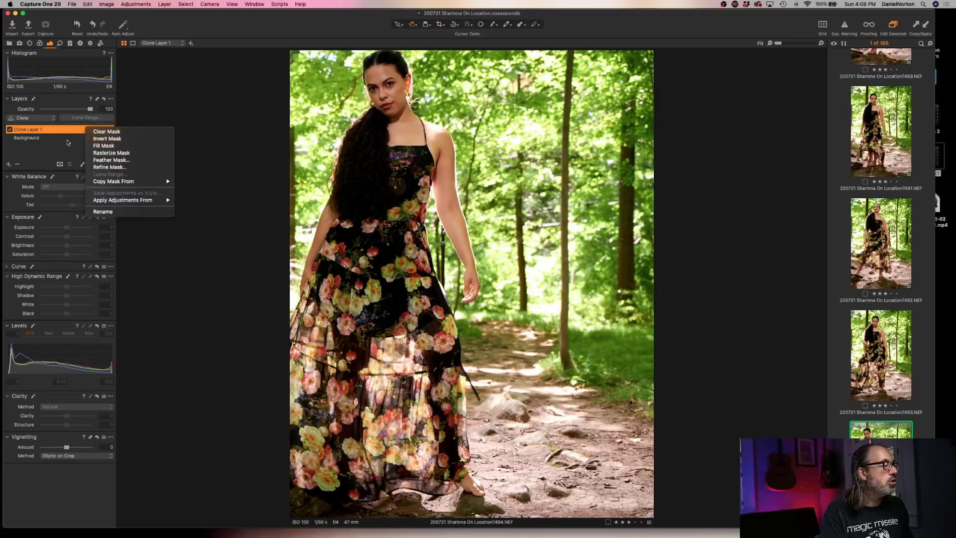
{"action": "left_click", "coordinate": [71, 148]}
{"action": "right_click", "coordinate": [81, 166]}
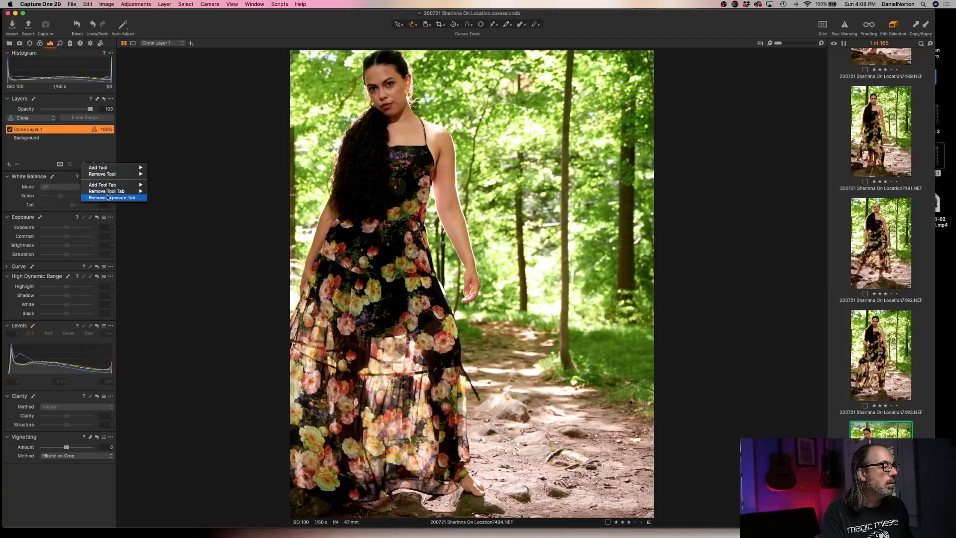
{"action": "key", "text": "Escape"}
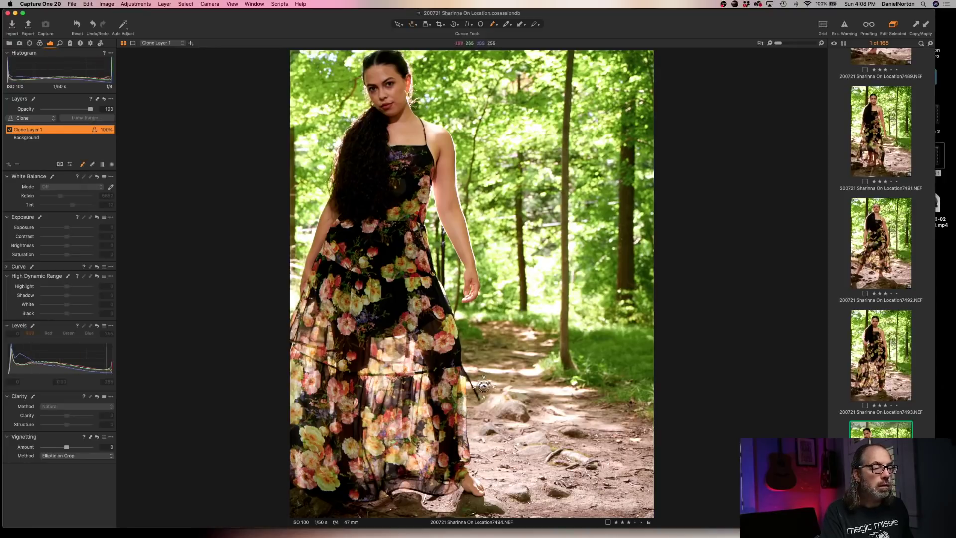
{"action": "right_click", "coordinate": [81, 165]}
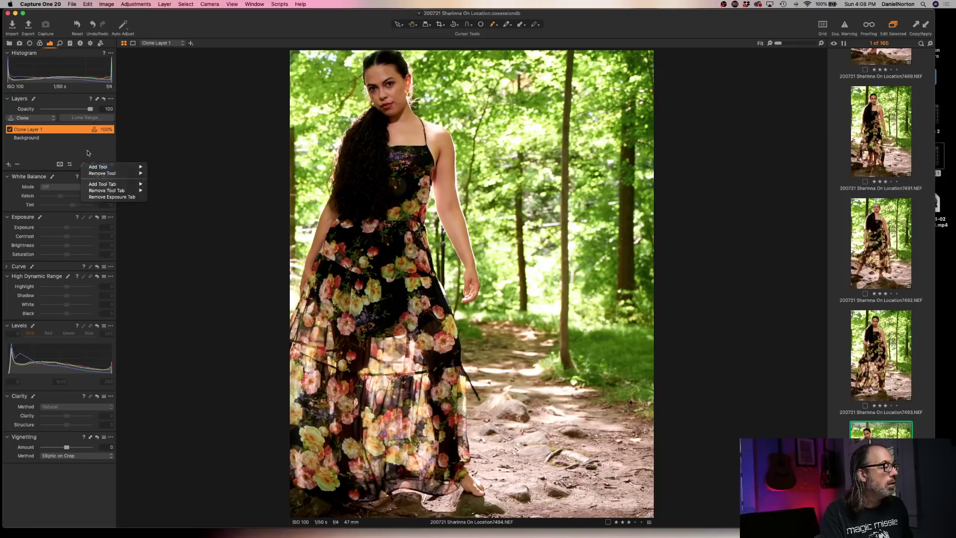
{"action": "key", "text": "Escape"}
{"action": "right_click", "coordinate": [113, 165]}
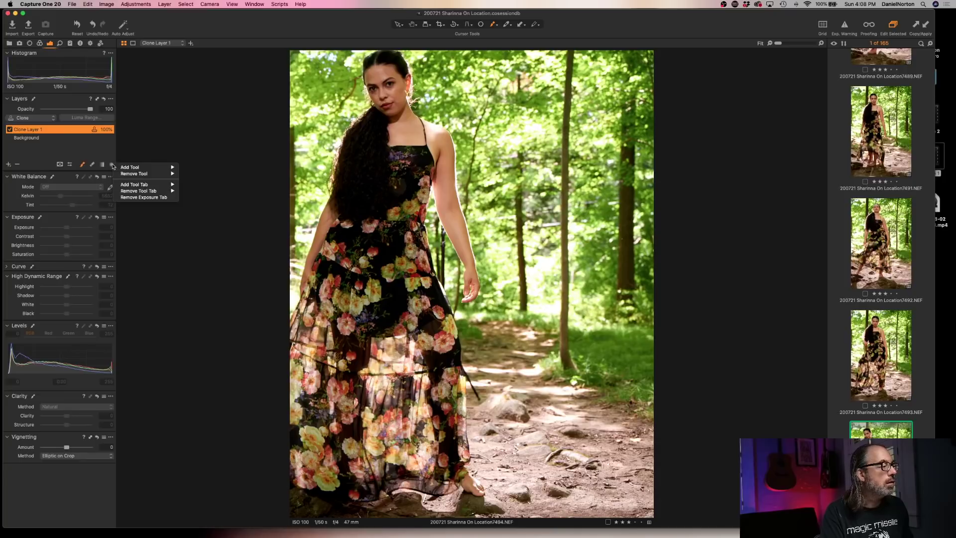
{"action": "mouse_move", "coordinate": [133, 192]}
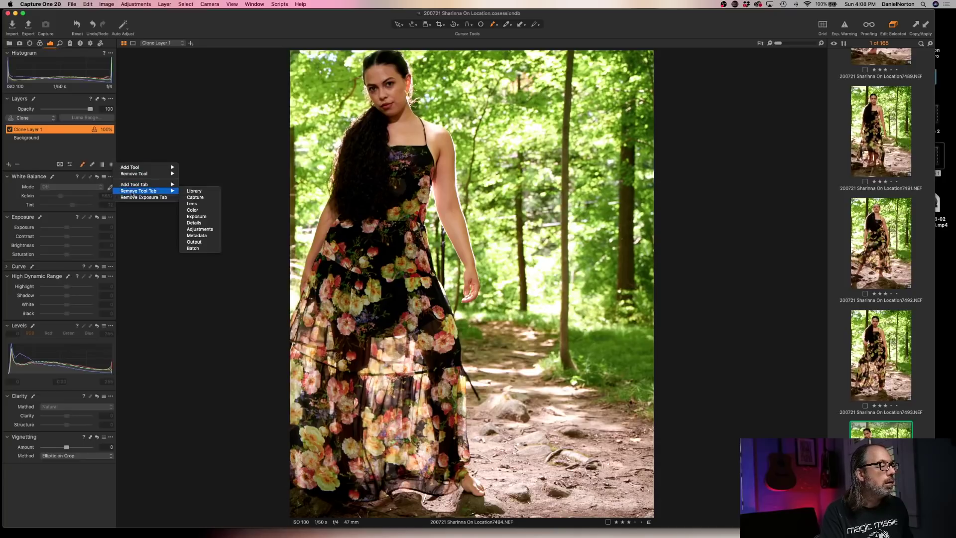
{"action": "left_click", "coordinate": [43, 168]}
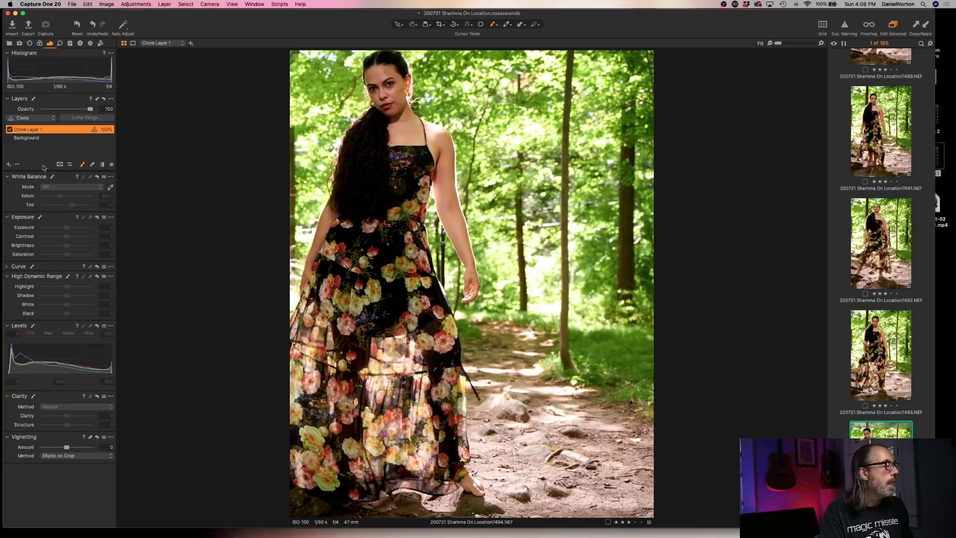
{"action": "right_click", "coordinate": [61, 166]}
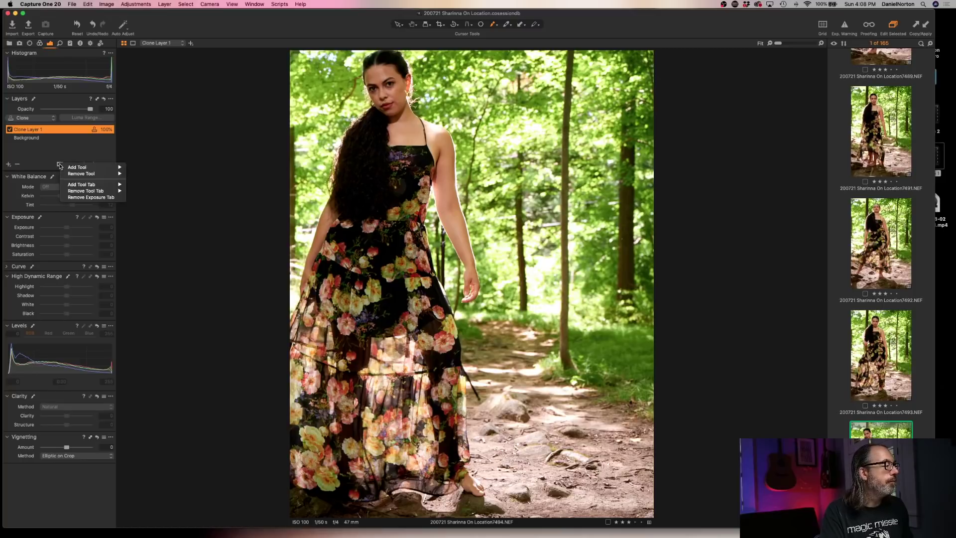
{"action": "right_click", "coordinate": [70, 166]}
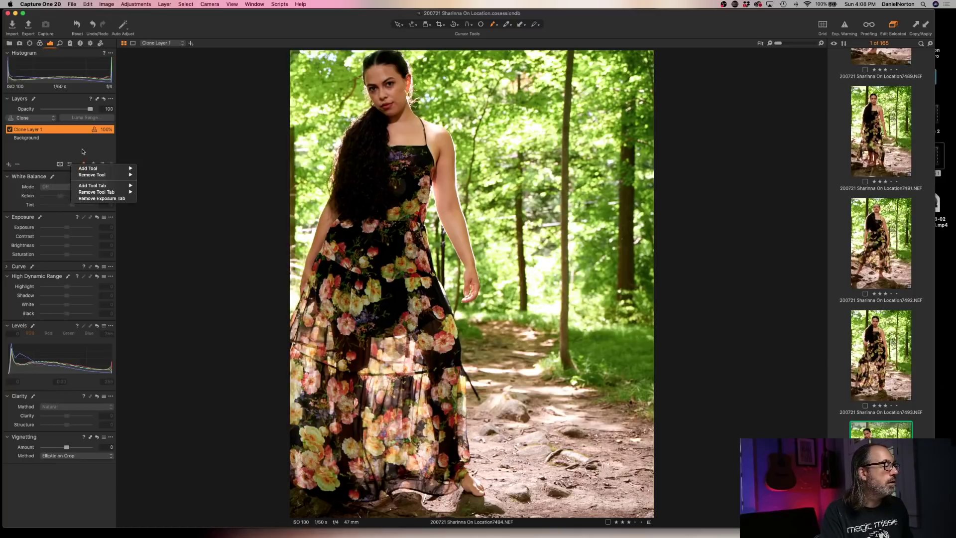
{"action": "left_click", "coordinate": [83, 151]}
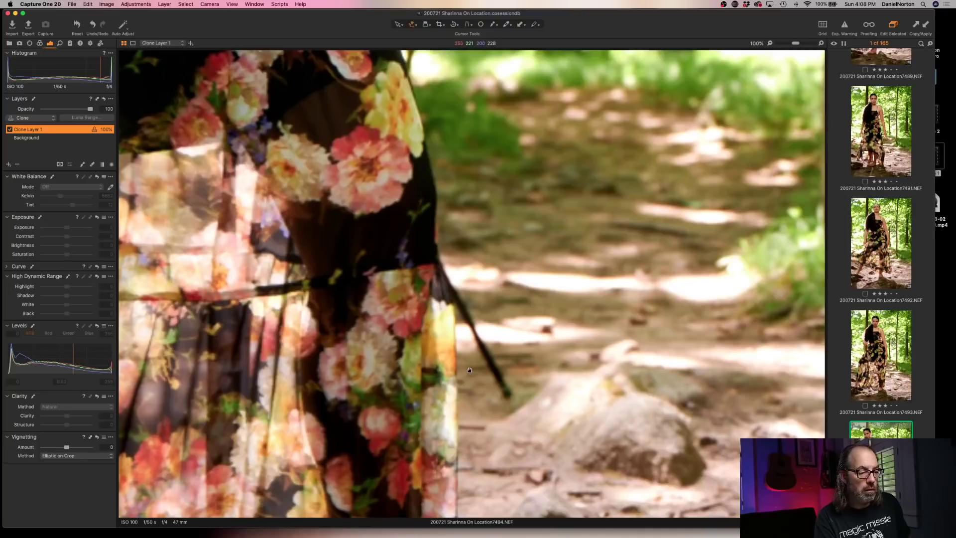
Activate the mask brush and shrink it to fit the thin dark pole beside the dress at 100% zoom.
{"action": "left_click", "coordinate": [439, 291]}
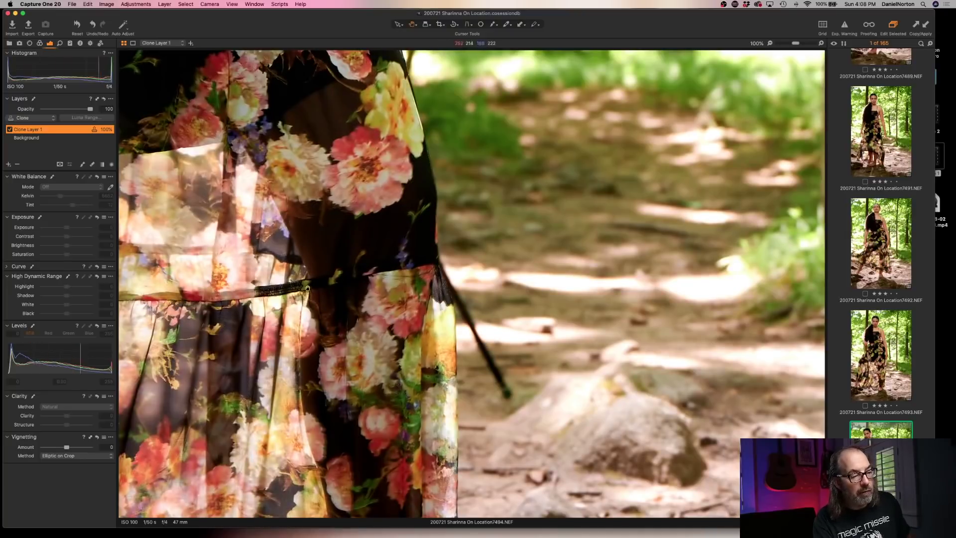
{"action": "left_click", "coordinate": [83, 164]}
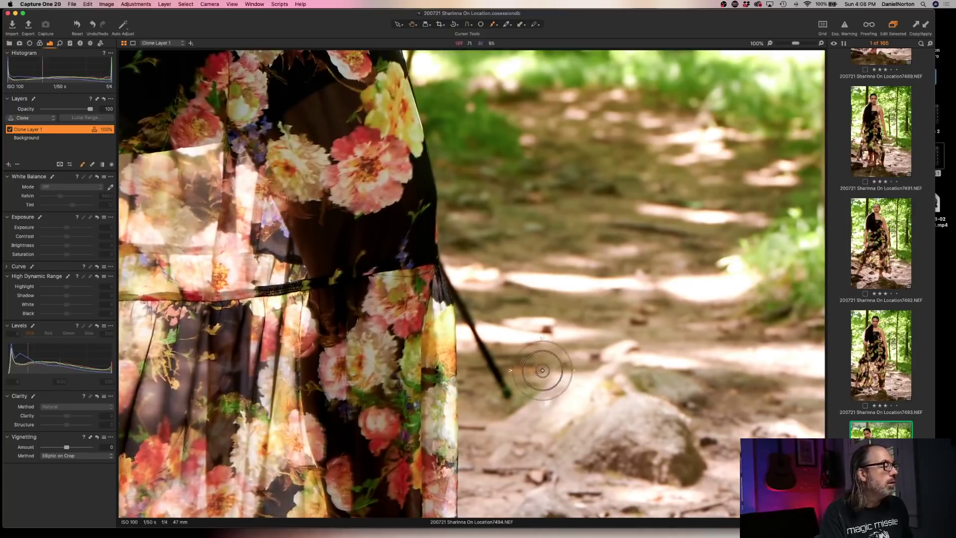
{"action": "key", "text": "bracketleft"}
{"action": "key", "text": "bracketleft"}
{"action": "key", "text": "bracketleft"}
{"action": "key", "text": "bracketleft"}
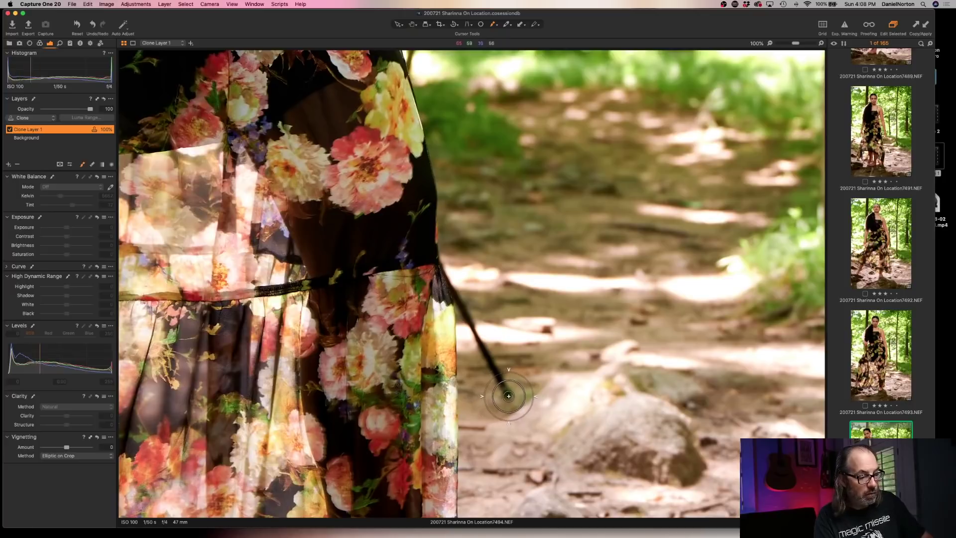
{"action": "key", "text": "bracketleft"}
{"action": "key", "text": "bracketleft"}
{"action": "key", "text": "bracketleft"}
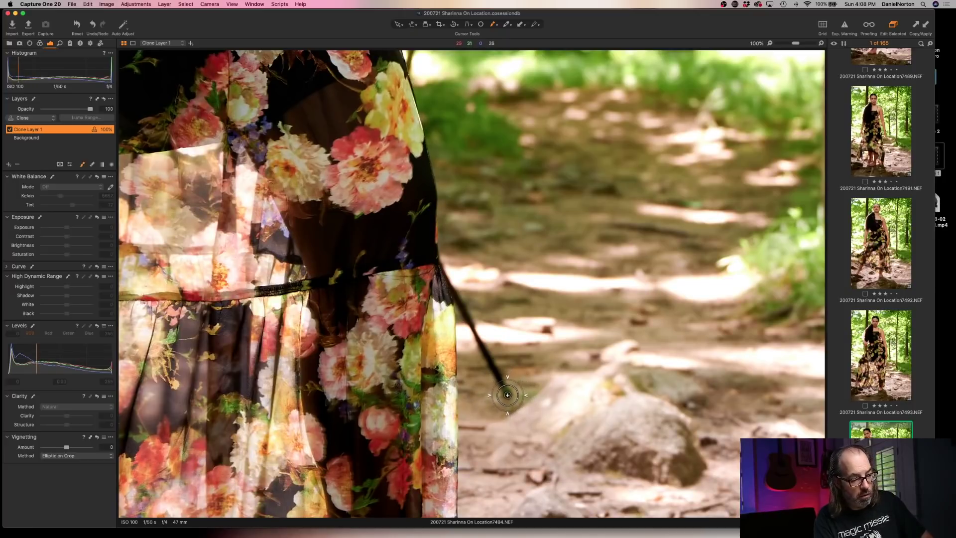
Try to clone nearby ground over the dark pole beside the dress, reposition the clone source, and undo the last change.
{"action": "left_click_drag", "start_coordinate": [508, 393], "coordinate": [458, 277]}
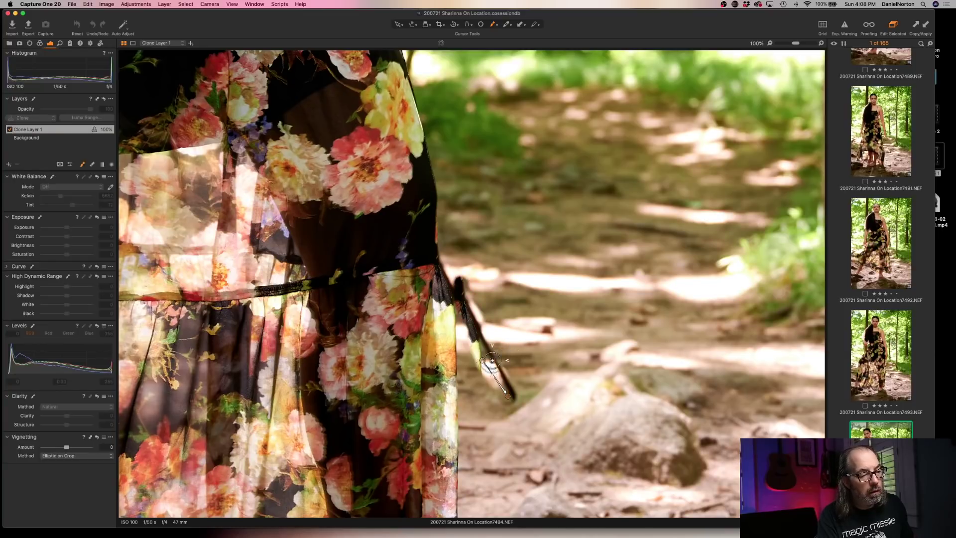
{"action": "left_click_drag", "start_coordinate": [483, 359], "coordinate": [515, 350]}
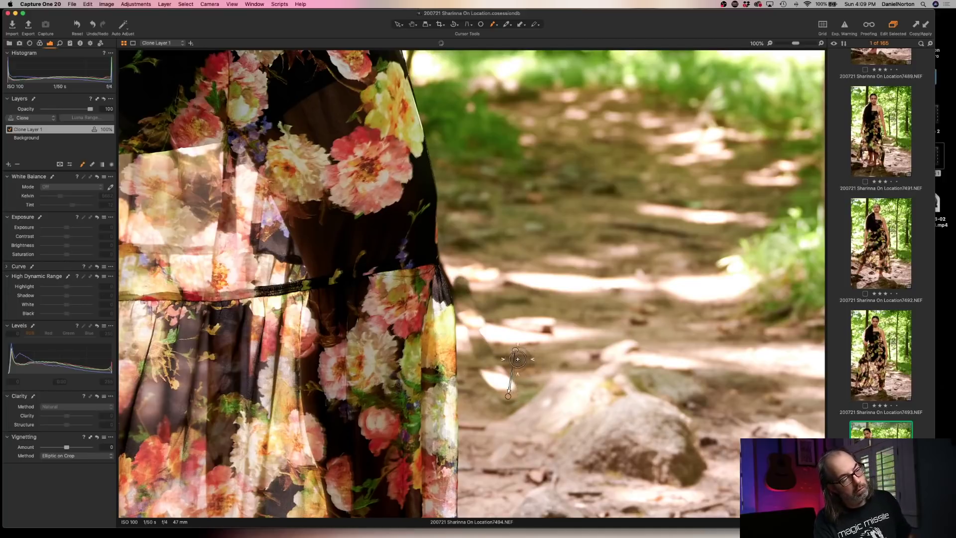
{"action": "key", "text": "super+z"}
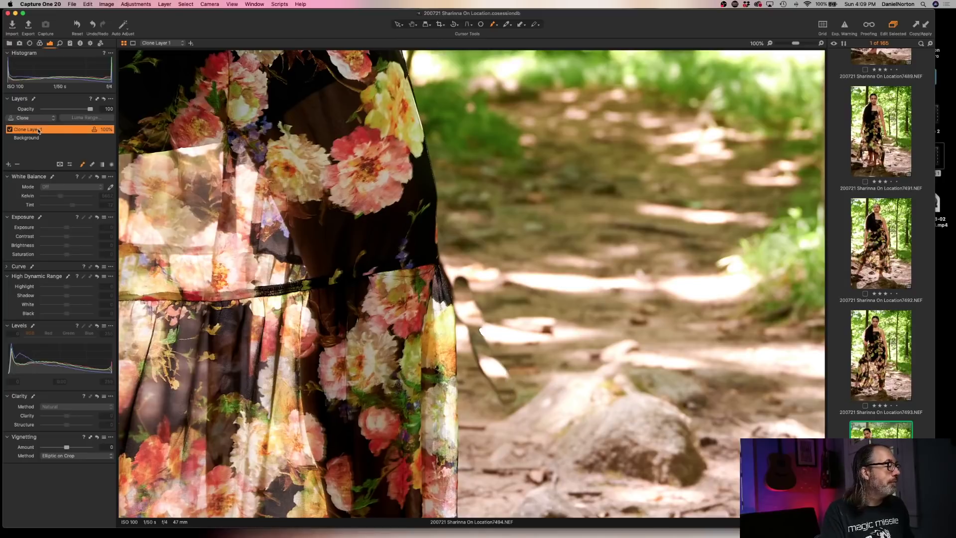
Delete the clone layer from photo 7494 and add a new heal layer in its place.
{"action": "left_click", "coordinate": [17, 163]}
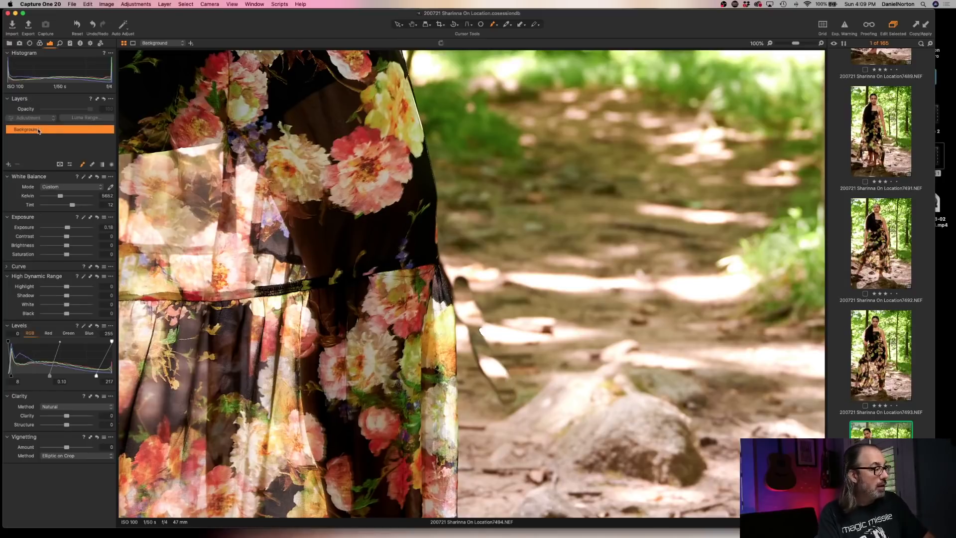
{"action": "left_click", "coordinate": [9, 165]}
{"action": "left_click", "coordinate": [31, 190]}
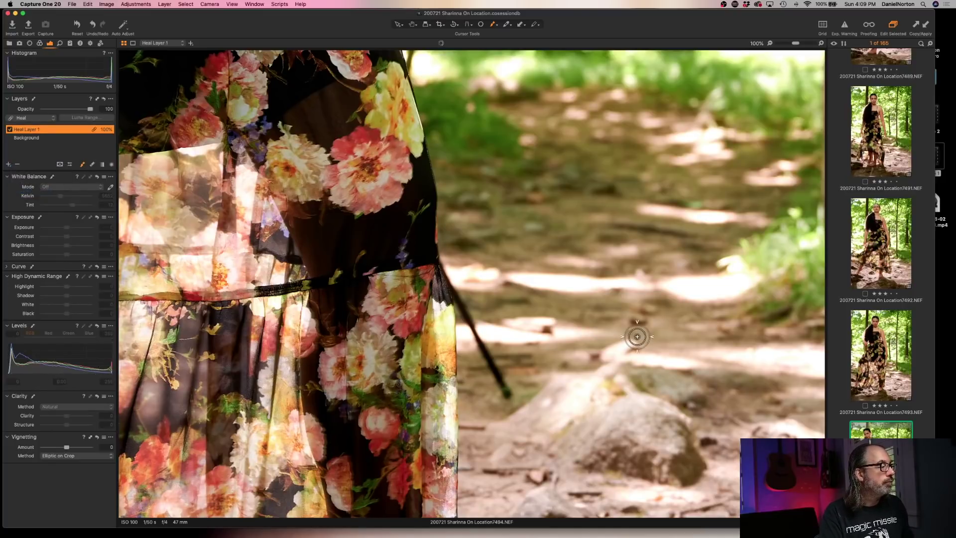
Heal over the dark pole beside the dress, reposition the heal source on nearby ground, and inspect the patch up close.
{"action": "left_click_drag", "start_coordinate": [507, 396], "coordinate": [455, 274]}
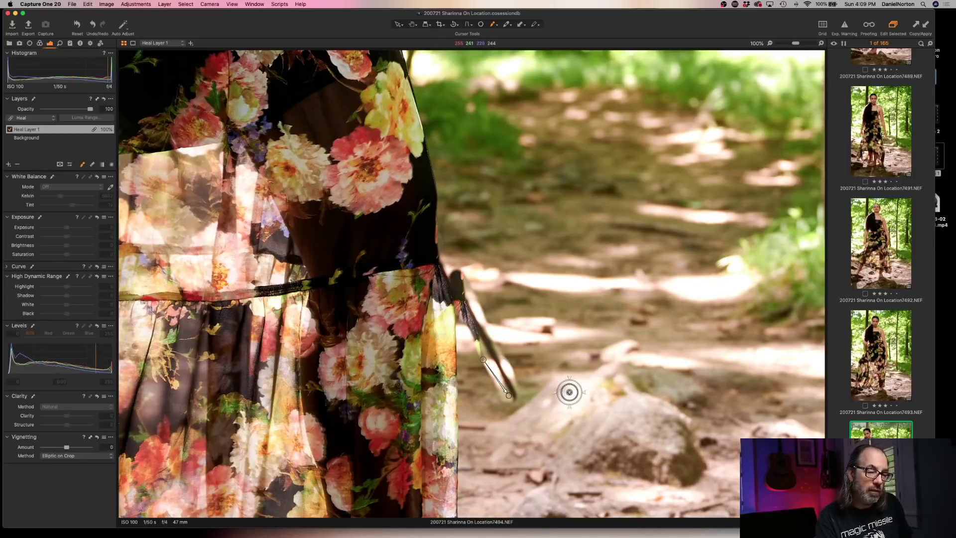
{"action": "mouse_move", "coordinate": [483, 359]}
{"action": "left_mouse_down"}
{"action": "mouse_move", "coordinate": [510, 347]}
{"action": "mouse_move", "coordinate": [513, 390]}
{"action": "mouse_move", "coordinate": [490, 407]}
{"action": "mouse_move", "coordinate": [512, 371]}
{"action": "mouse_move", "coordinate": [509, 322]}
{"action": "mouse_move", "coordinate": [528, 383]}
{"action": "left_mouse_up"}
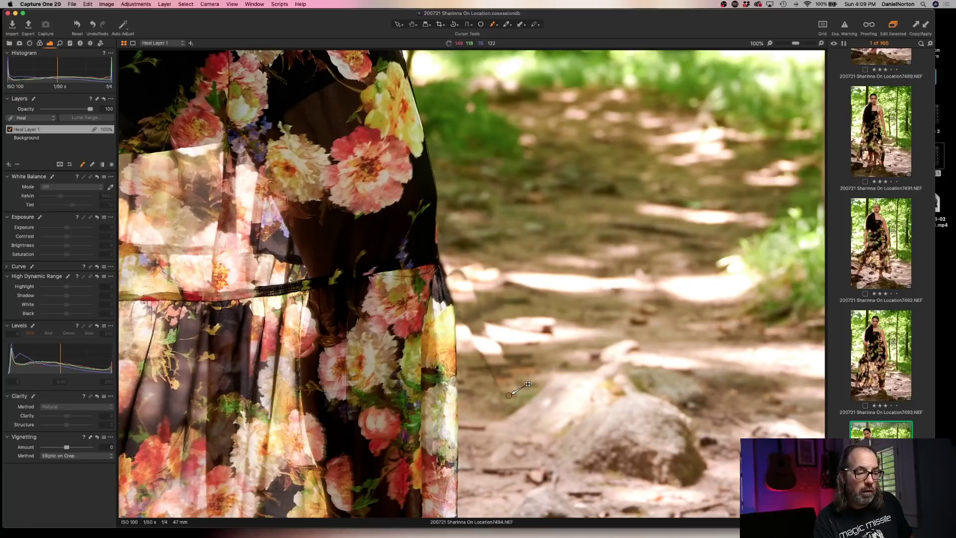
{"action": "mouse_move", "coordinate": [528, 385]}
{"action": "left_mouse_down"}
{"action": "mouse_move", "coordinate": [521, 392]}
{"action": "mouse_move", "coordinate": [533, 394]}
{"action": "left_mouse_up"}
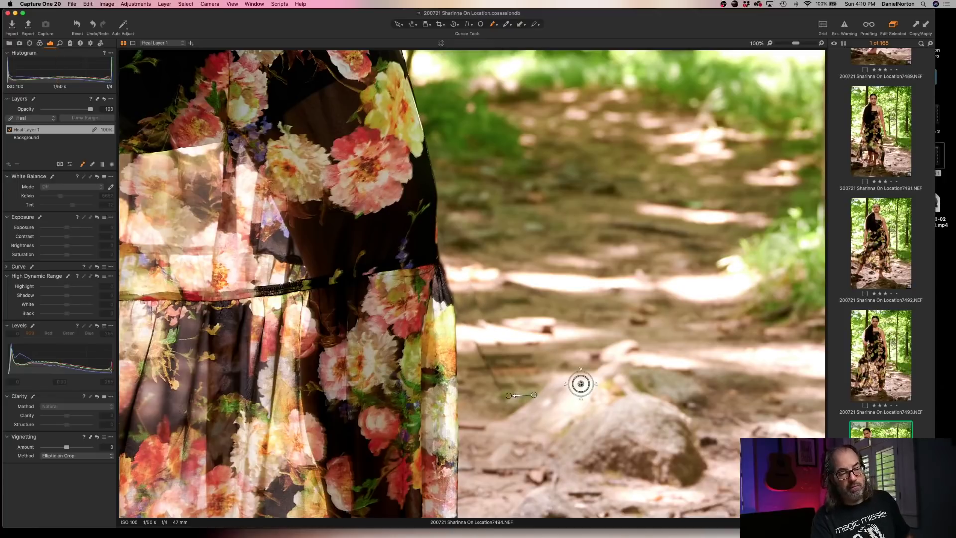
{"action": "scroll", "coordinate": [581, 384], "scroll_direction": "up", "scroll_amount": 5}
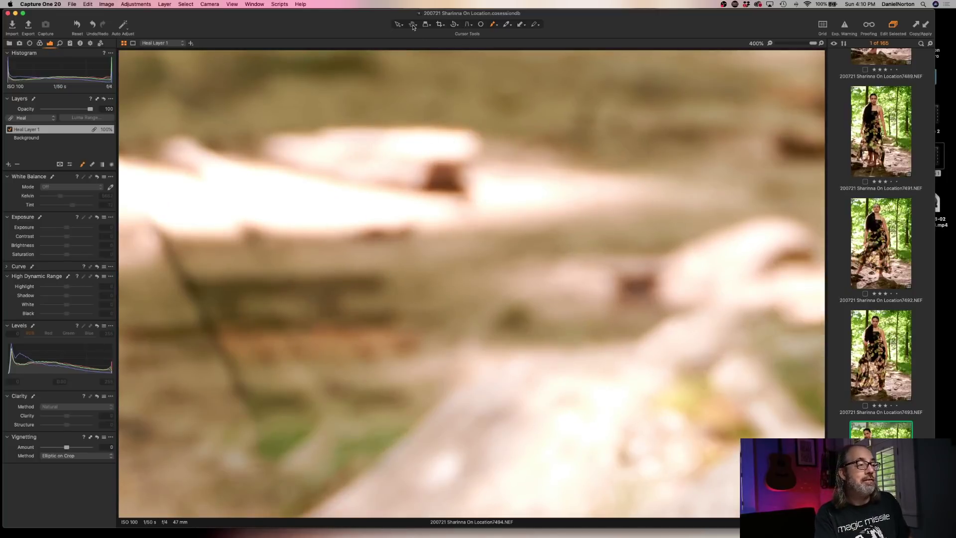
{"action": "key", "text": "super+0"}
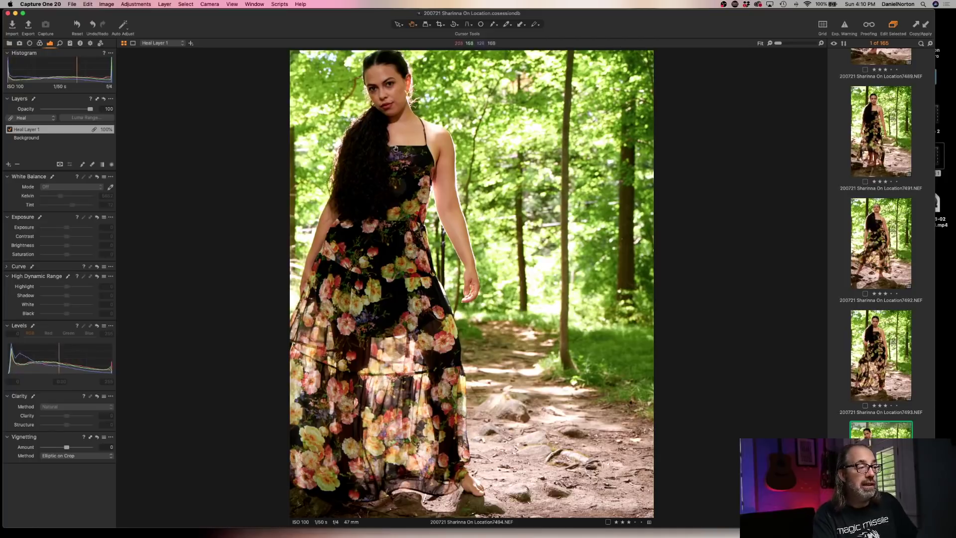
On photo 7494's Background layer, set the Levels midtone to 0.17 and the white input level to 214.
{"action": "left_click", "coordinate": [27, 137]}
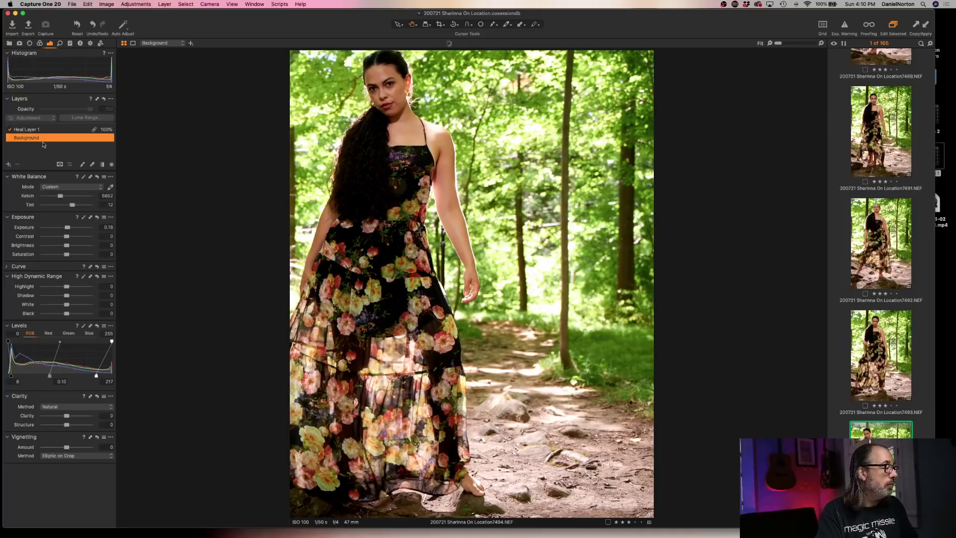
{"action": "left_click_drag", "start_coordinate": [422, 305], "coordinate": [416, 309]}
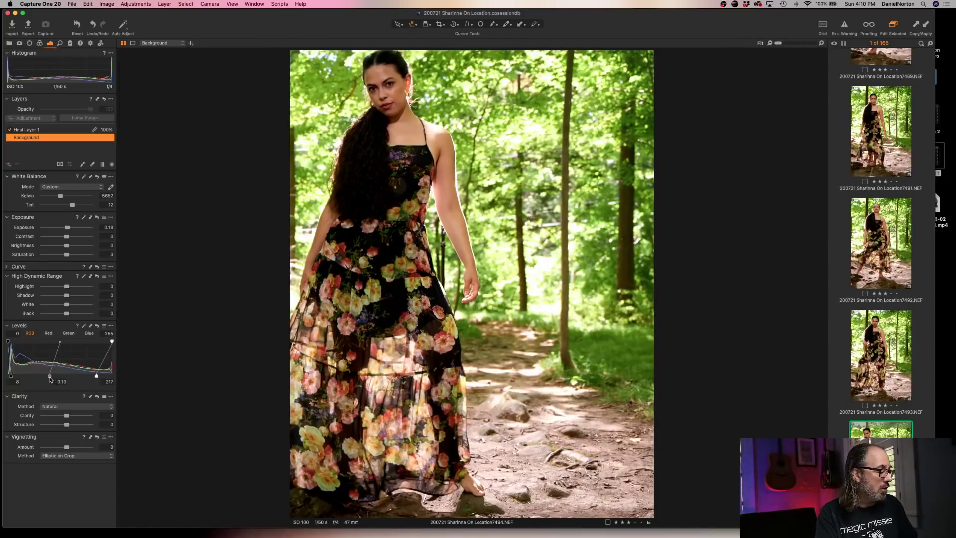
{"action": "left_click_drag", "start_coordinate": [49, 377], "coordinate": [46, 377]}
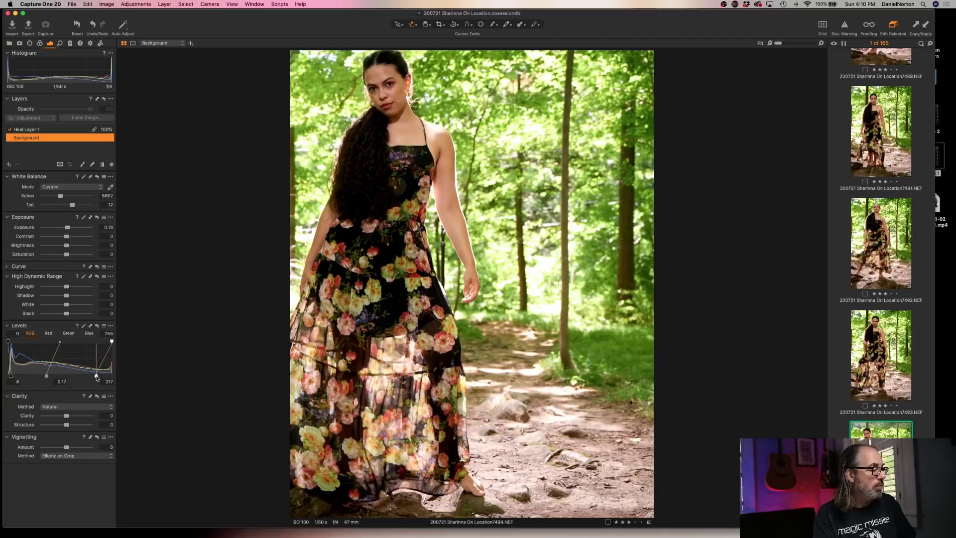
{"action": "left_click_drag", "start_coordinate": [96, 378], "coordinate": [94, 378]}
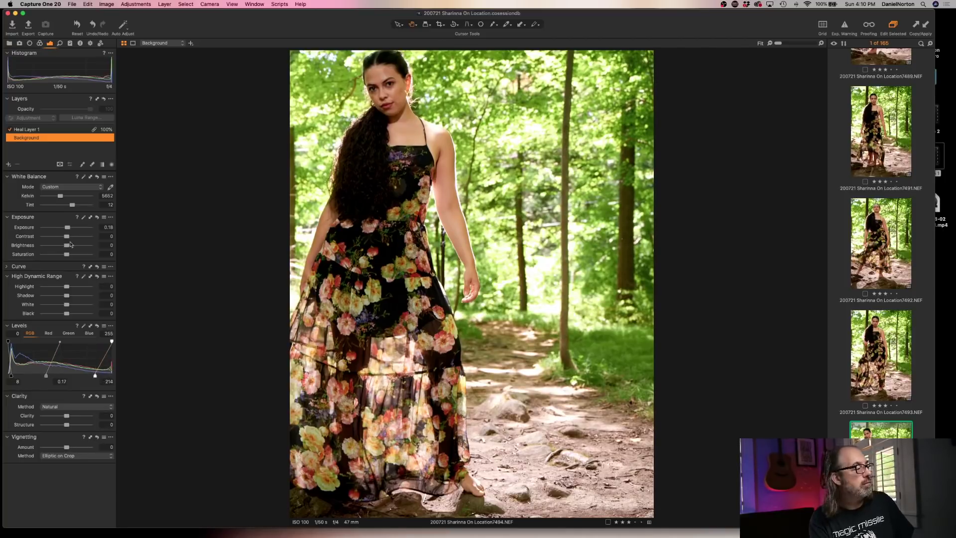
Raise the exposure of photo 7494 to 0.28 and check the face at 100% zoom.
{"action": "left_click_drag", "start_coordinate": [67, 227], "coordinate": [68, 228]}
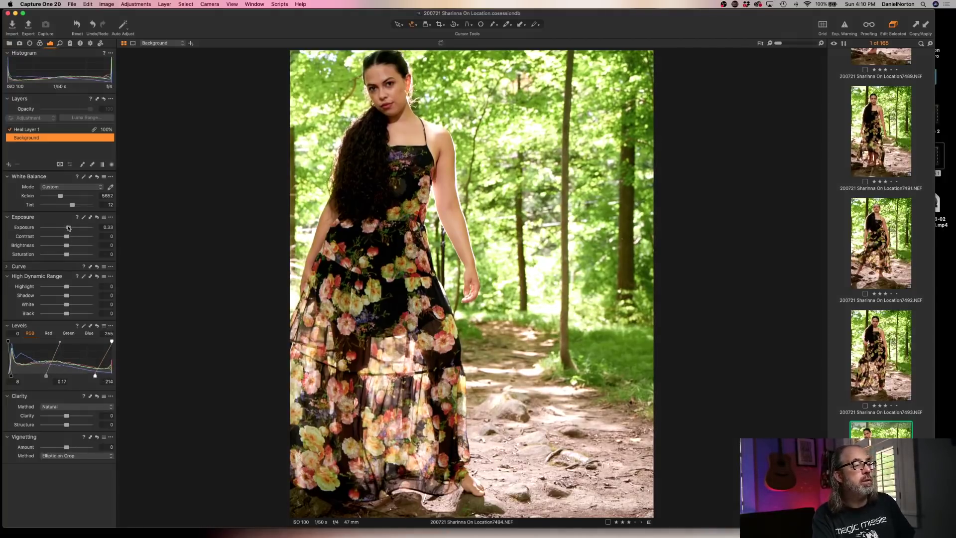
{"action": "left_click", "coordinate": [397, 92]}
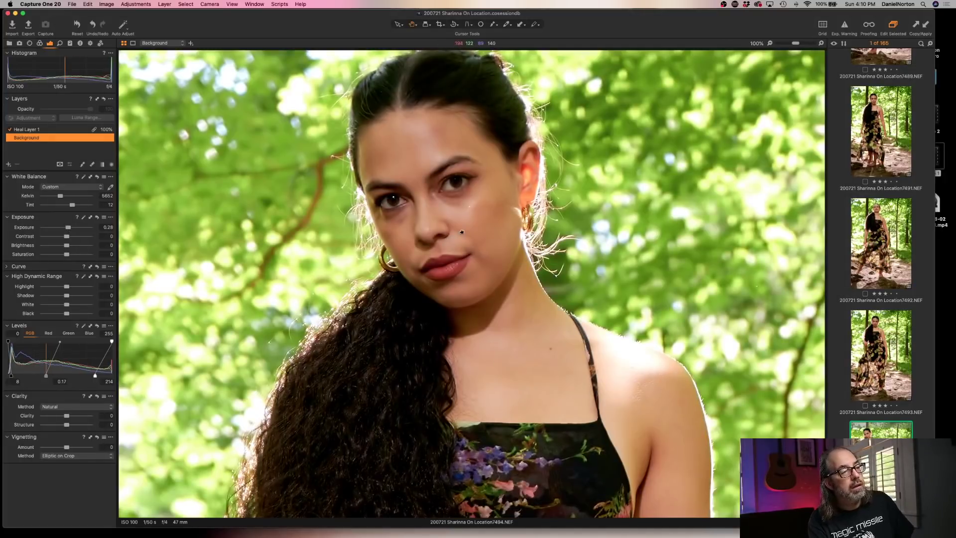
{"action": "left_click", "coordinate": [448, 238]}
Apply the copied adjustments to photo 7495.
{"action": "scroll", "coordinate": [866, 412], "scroll_direction": "down", "scroll_amount": 2}
{"action": "scroll", "coordinate": [866, 412], "scroll_direction": "down", "scroll_amount": 5}
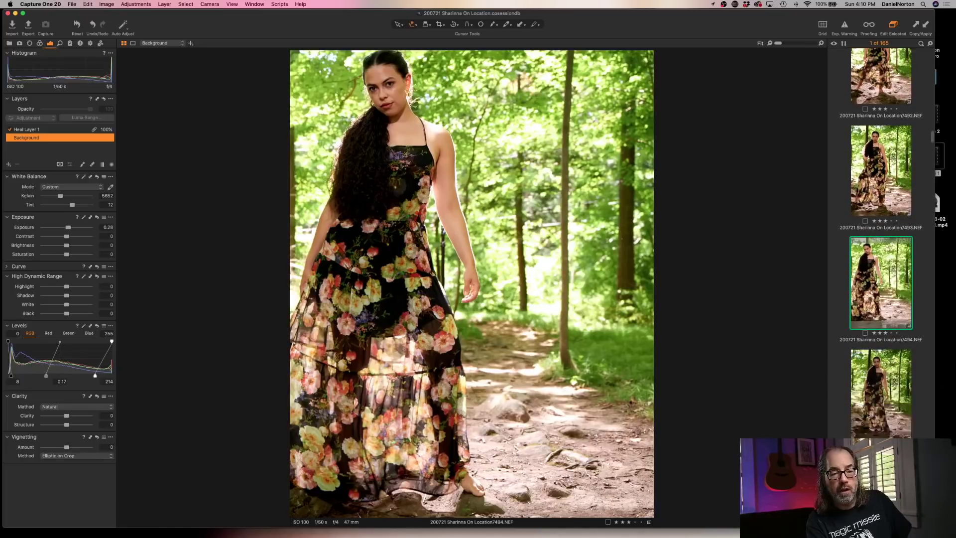
{"action": "left_click", "coordinate": [871, 378]}
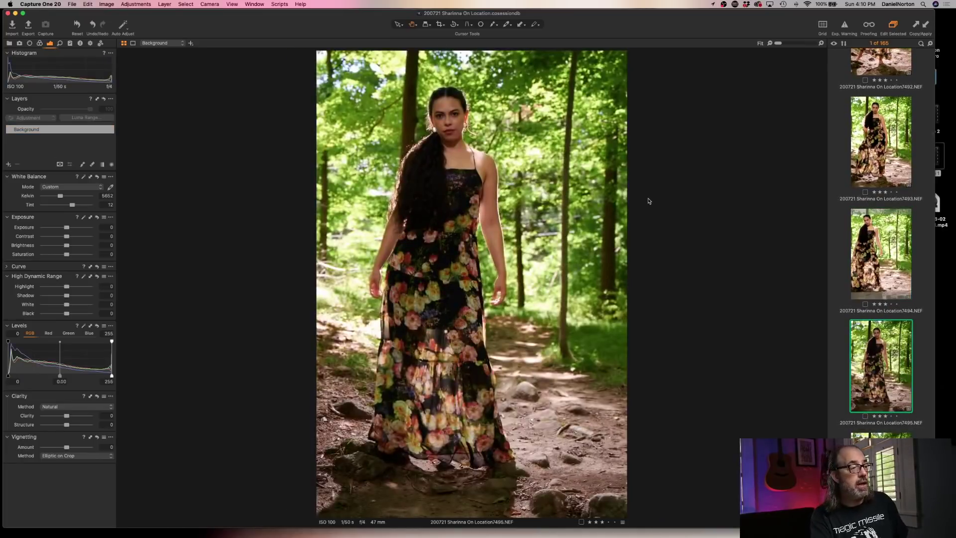
{"action": "key", "text": "super+shift+a"}
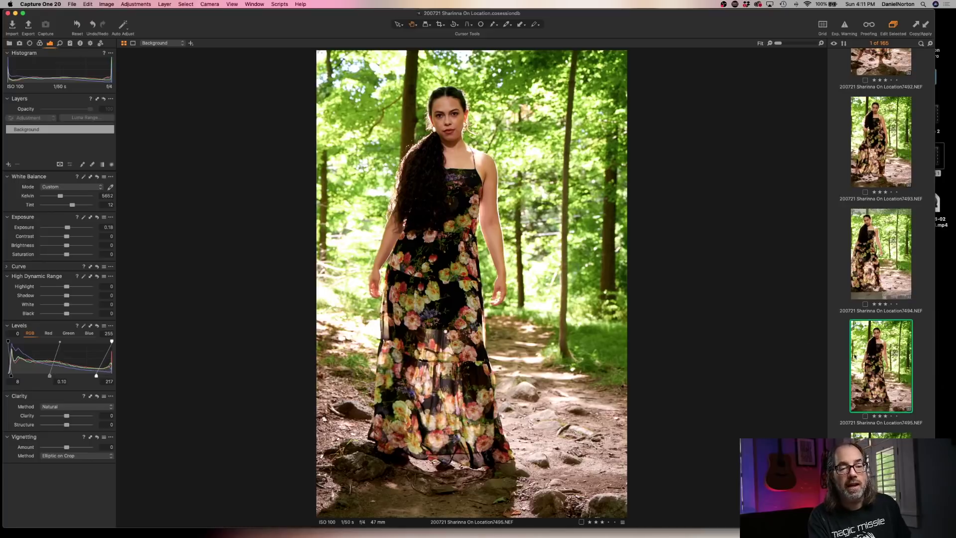
Apply the copied adjustments to photo 7496, raise its exposure to 0.31, and check the face at 100% zoom.
{"action": "scroll", "coordinate": [868, 369], "scroll_direction": "down", "scroll_amount": 4}
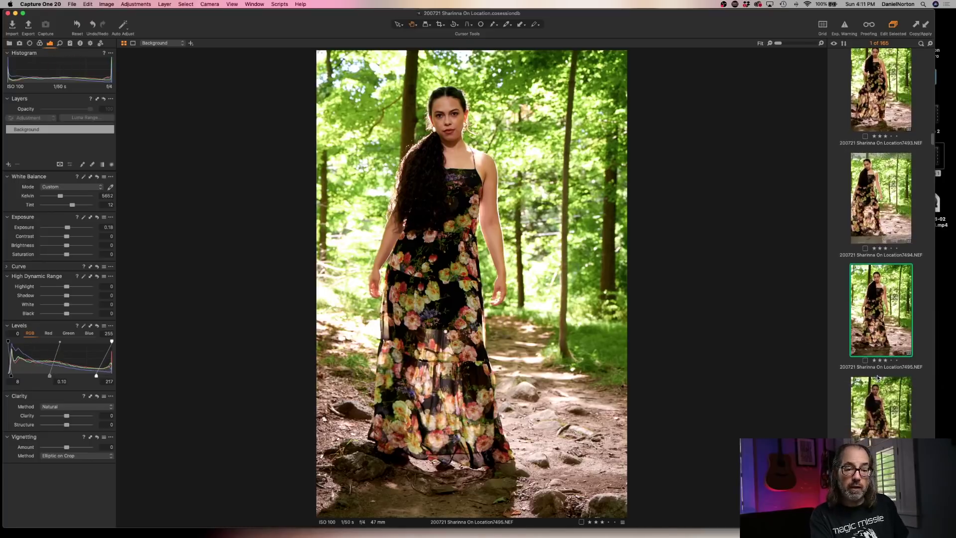
{"action": "scroll", "coordinate": [868, 350], "scroll_direction": "down", "scroll_amount": 5}
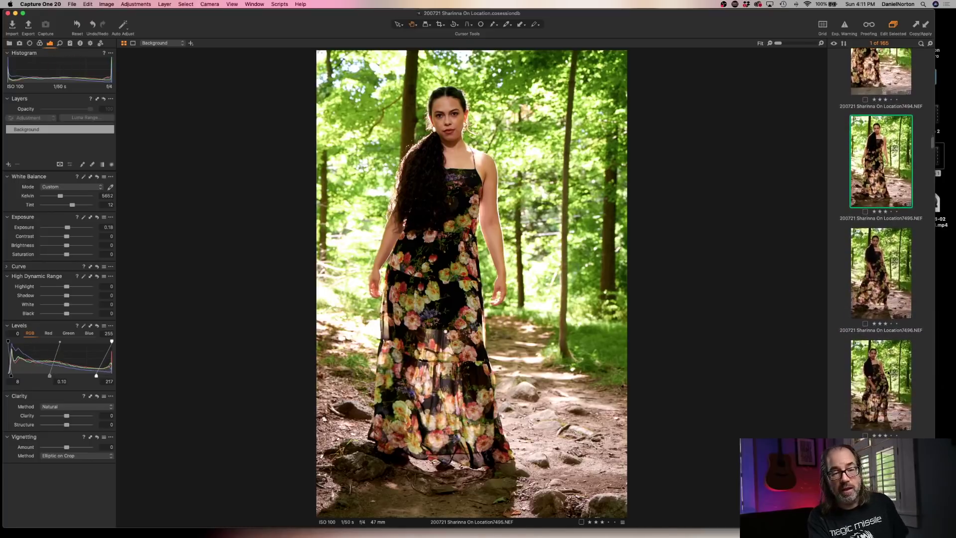
{"action": "left_click", "coordinate": [879, 267]}
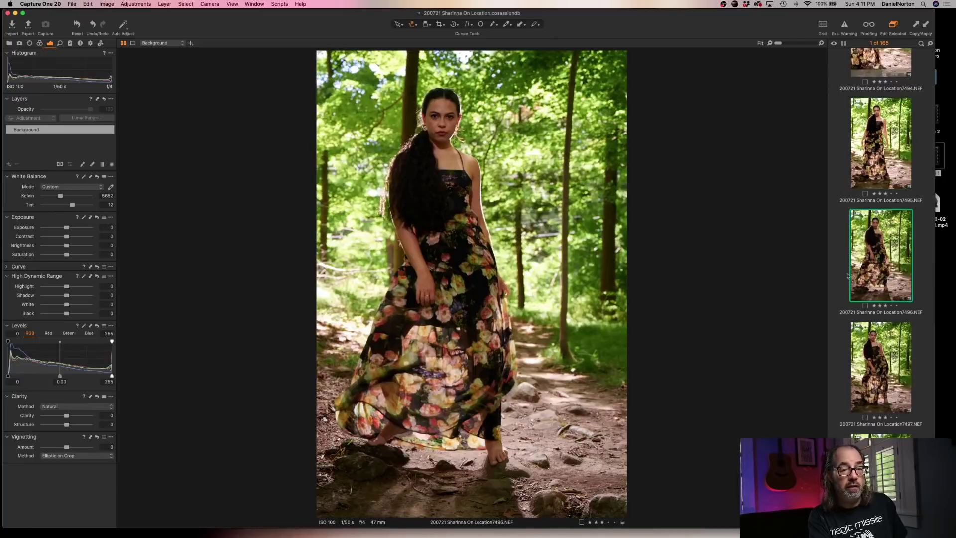
{"action": "key", "text": "super+shift+a"}
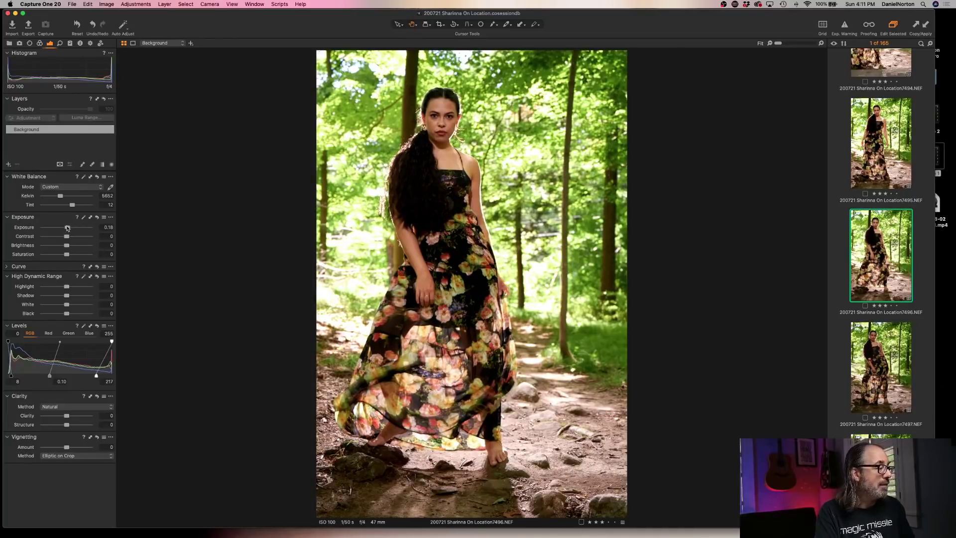
{"action": "left_click_drag", "start_coordinate": [67, 227], "coordinate": [69, 227]}
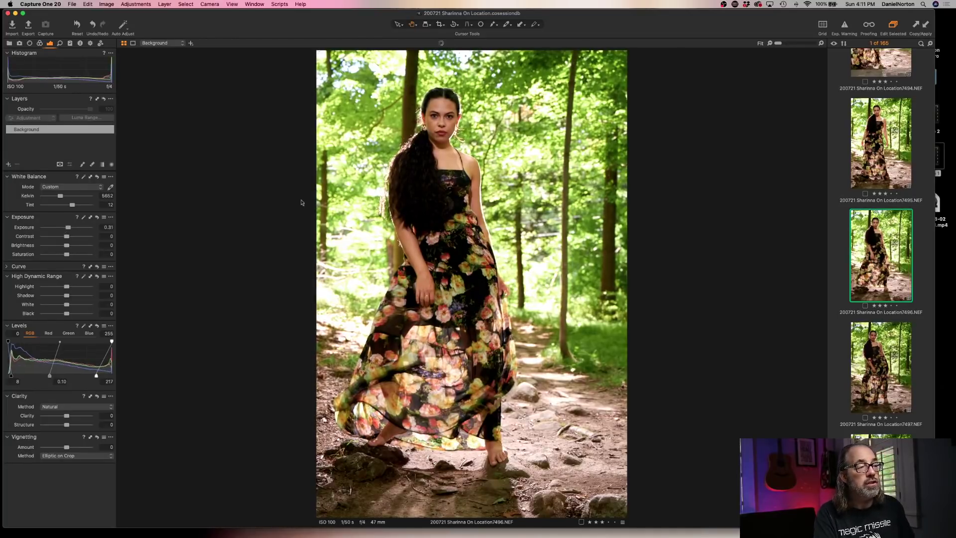
{"action": "left_click", "coordinate": [434, 120]}
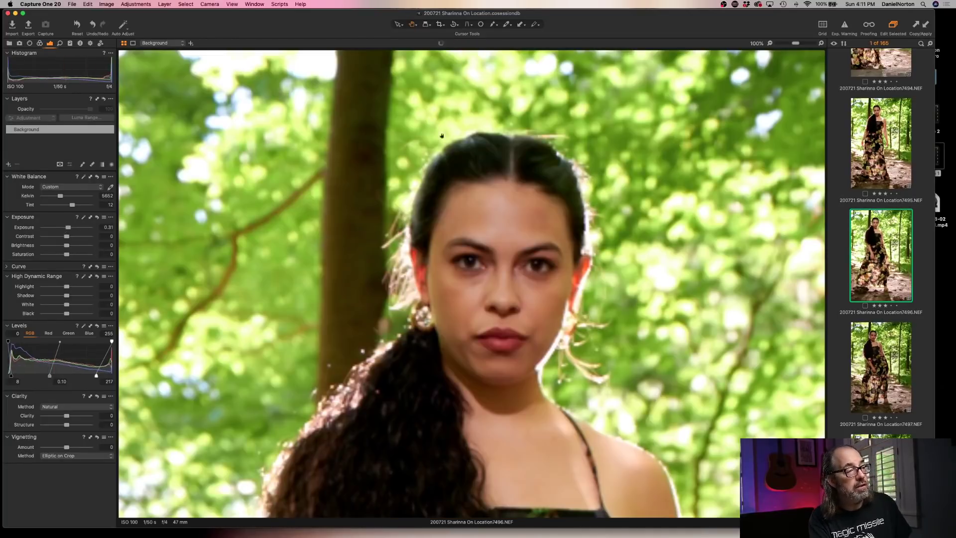
{"action": "left_click", "coordinate": [494, 319]}
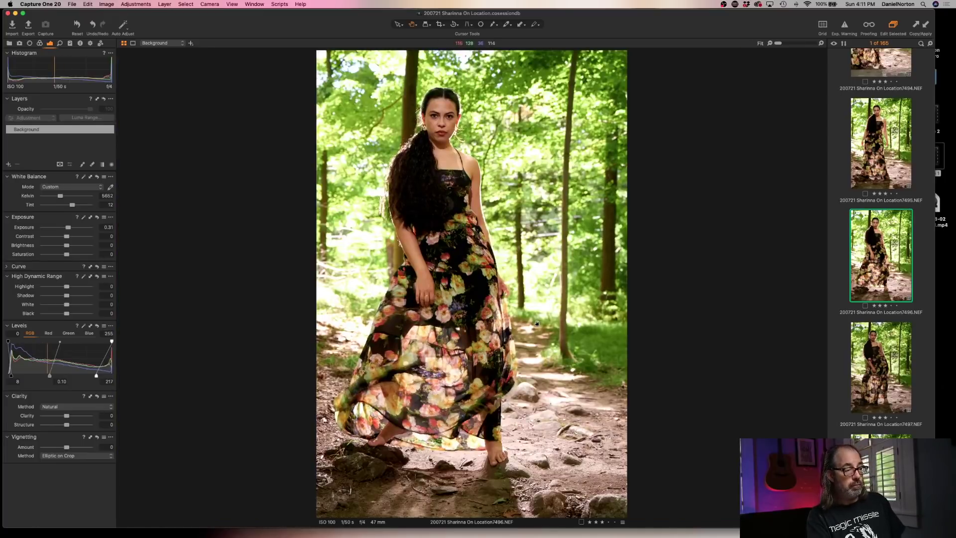
Apply the copied adjustments to photos 7497 and 7498 and compare the two shots.
{"action": "key", "text": "Down"}
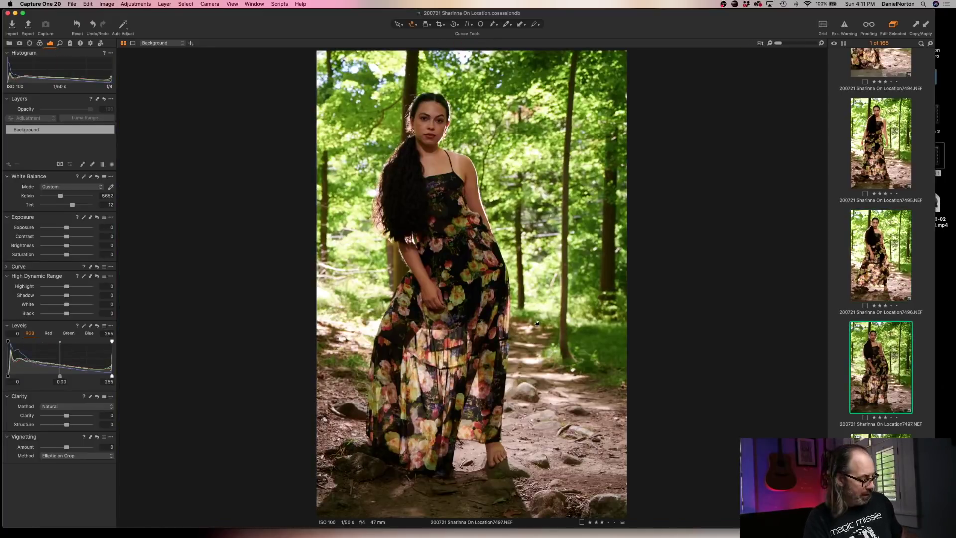
{"action": "key", "text": "super+shift+a"}
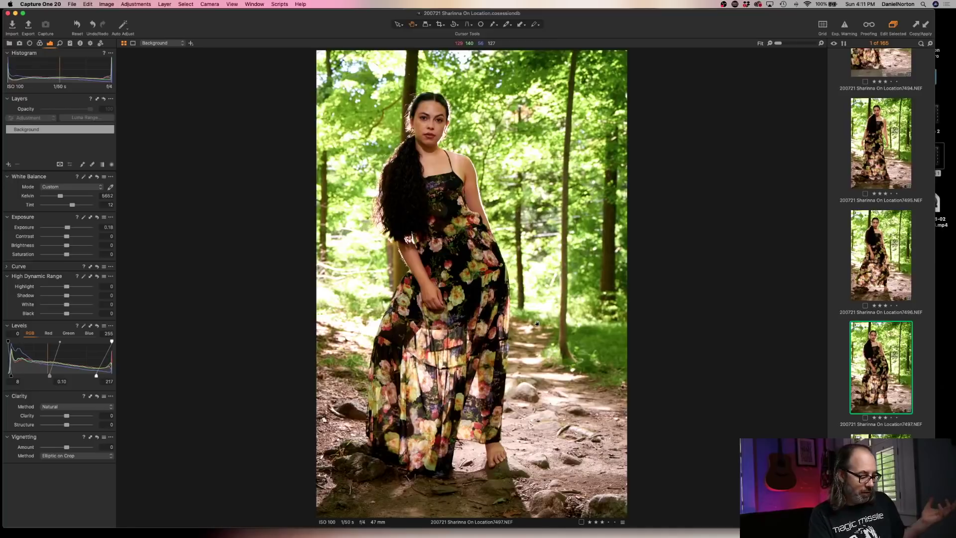
{"action": "key", "text": "Down"}
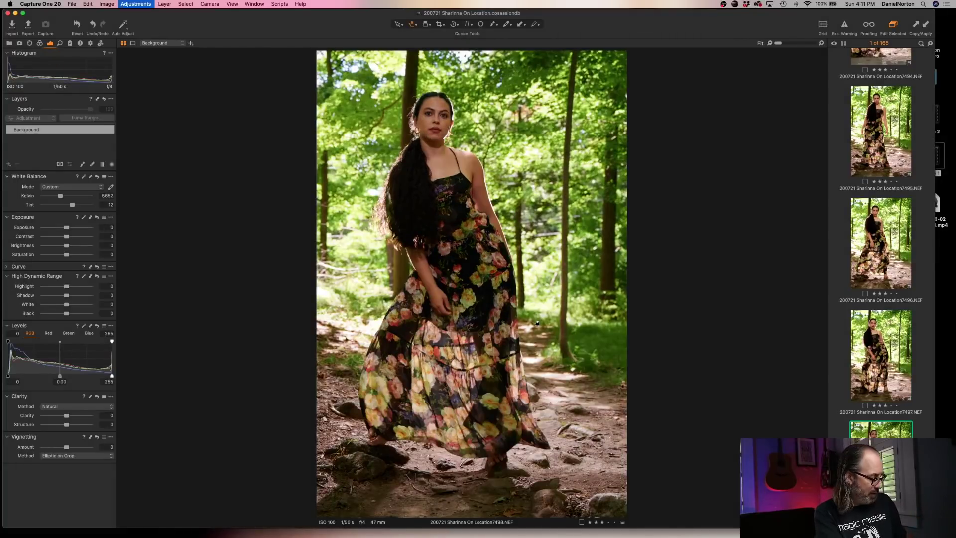
{"action": "key", "text": "super+shift+a"}
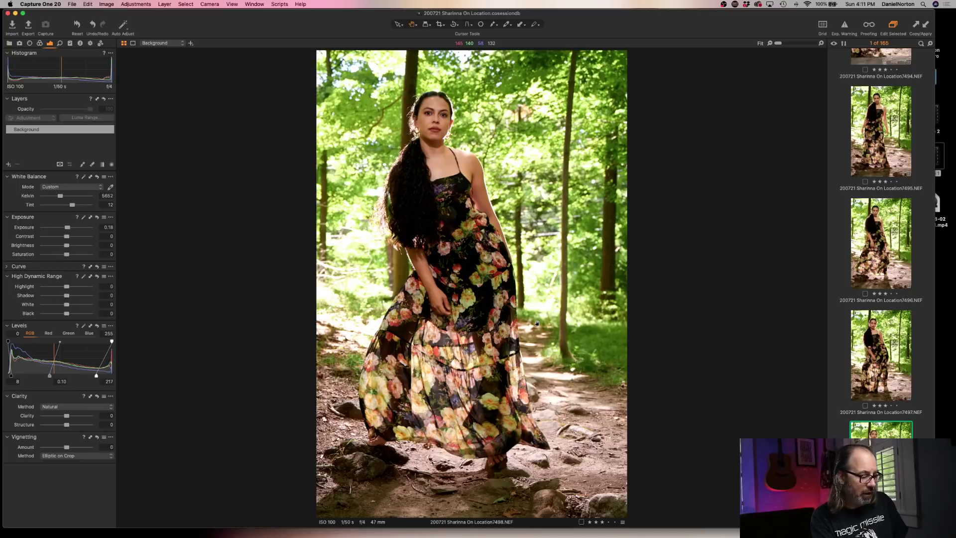
{"action": "key", "text": "Up"}
{"action": "key", "text": "Down"}
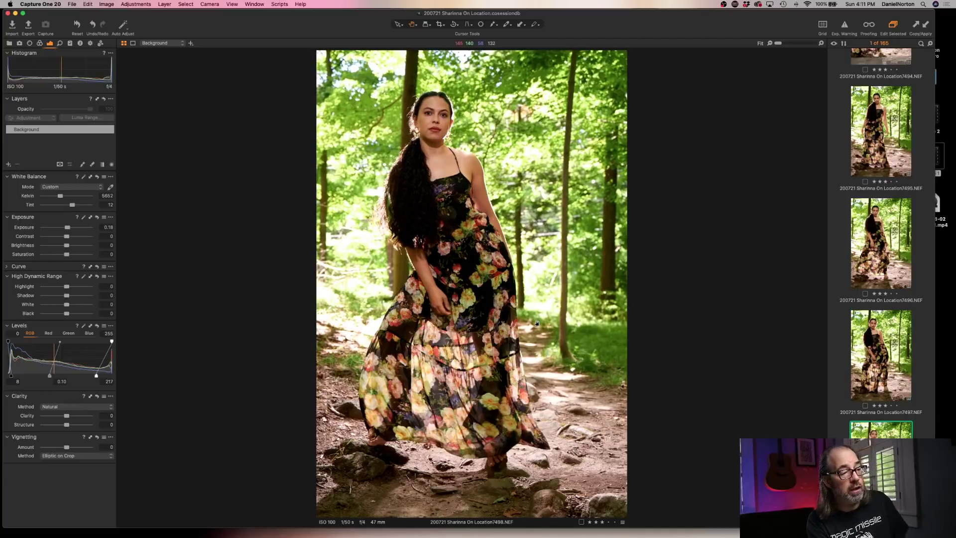
Apply the copied adjustments to photos 7499 and 7500 and check the face in 7500 at 100% zoom.
{"action": "key", "text": "Down"}
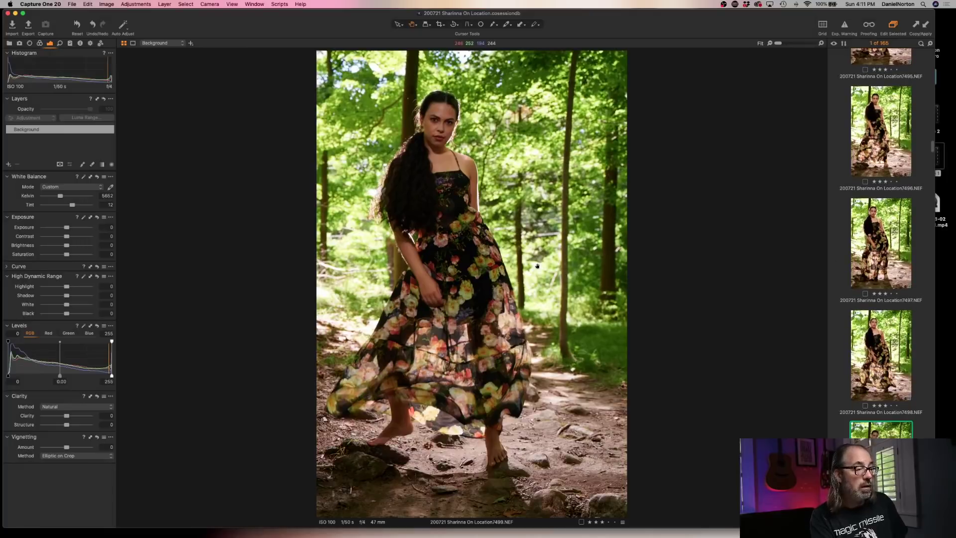
{"action": "key", "text": "super+shift+a"}
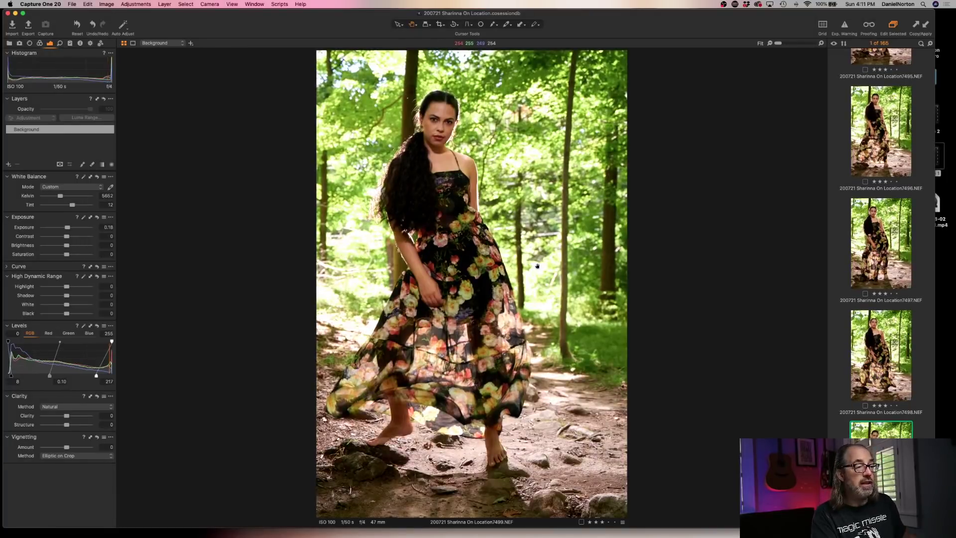
{"action": "key", "text": "Down"}
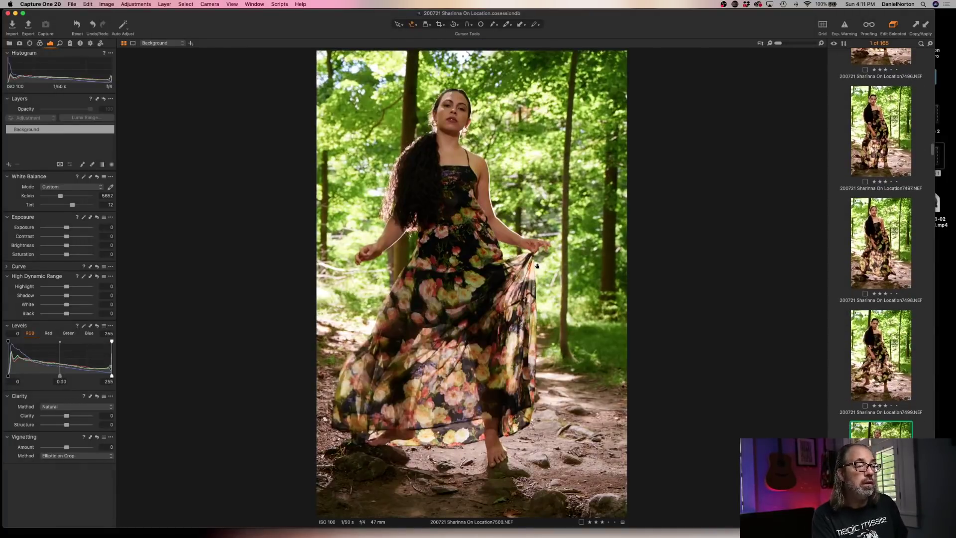
{"action": "key", "text": "super+shift+a"}
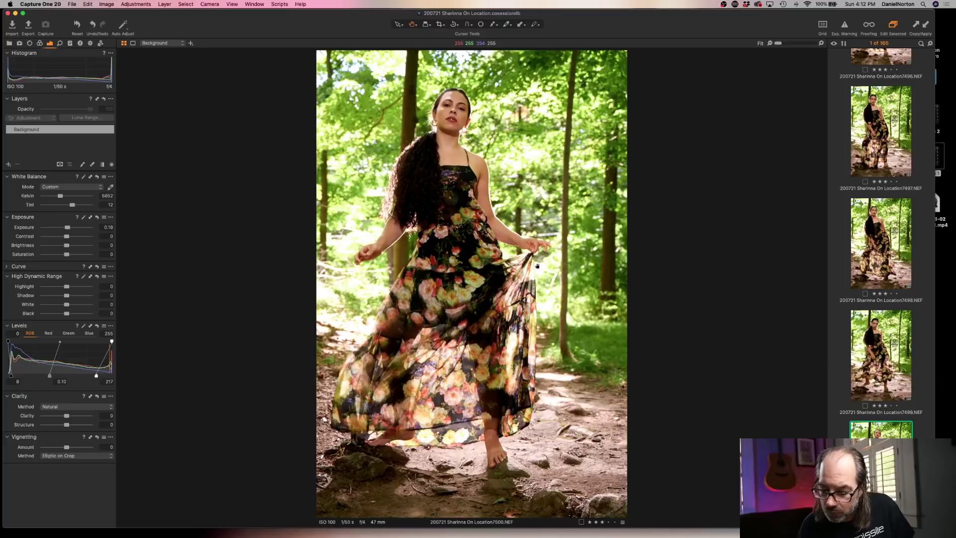
{"action": "left_click", "coordinate": [448, 123]}
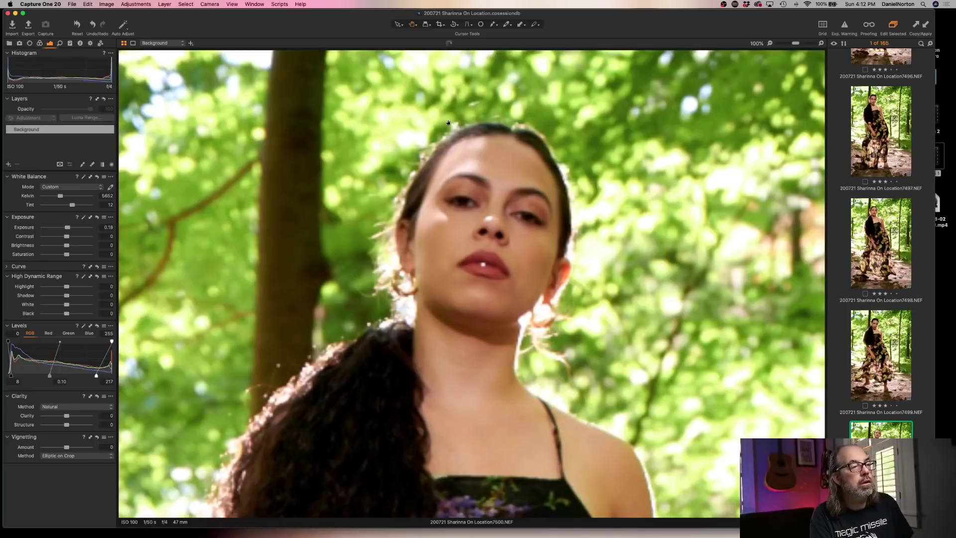
{"action": "left_click", "coordinate": [479, 257]}
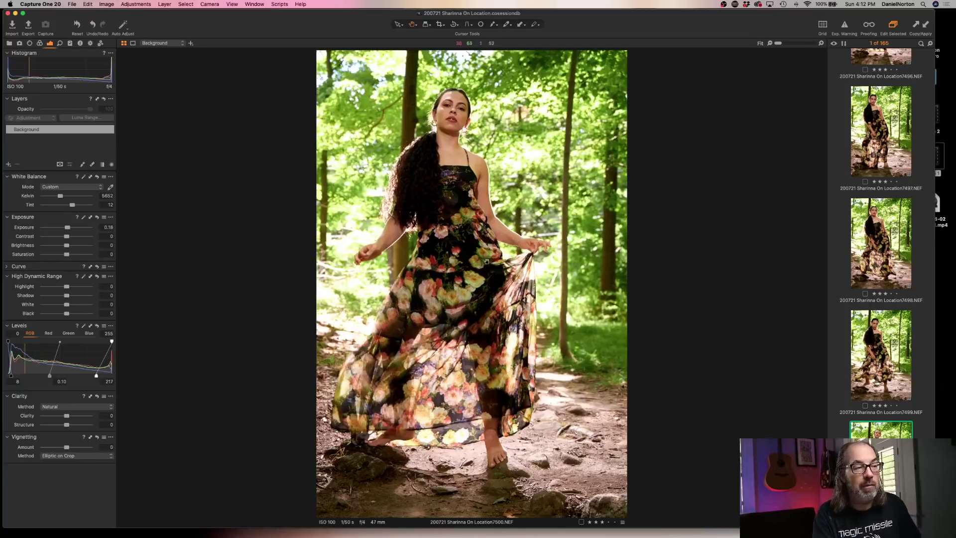
Apply the copied adjustments to photo 7501.
{"action": "scroll", "coordinate": [868, 381], "scroll_direction": "down", "scroll_amount": 5}
{"action": "scroll", "coordinate": [869, 381], "scroll_direction": "down", "scroll_amount": 2}
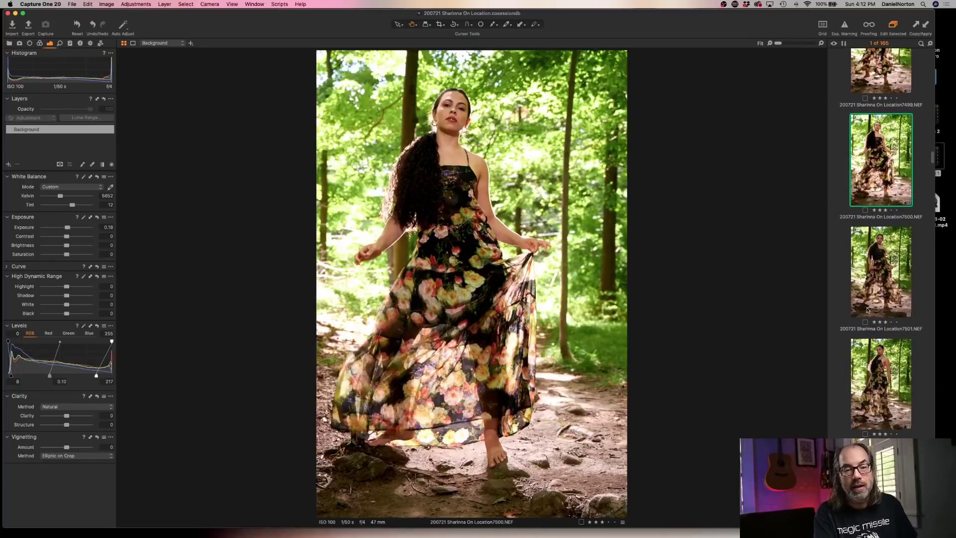
{"action": "left_click", "coordinate": [870, 301]}
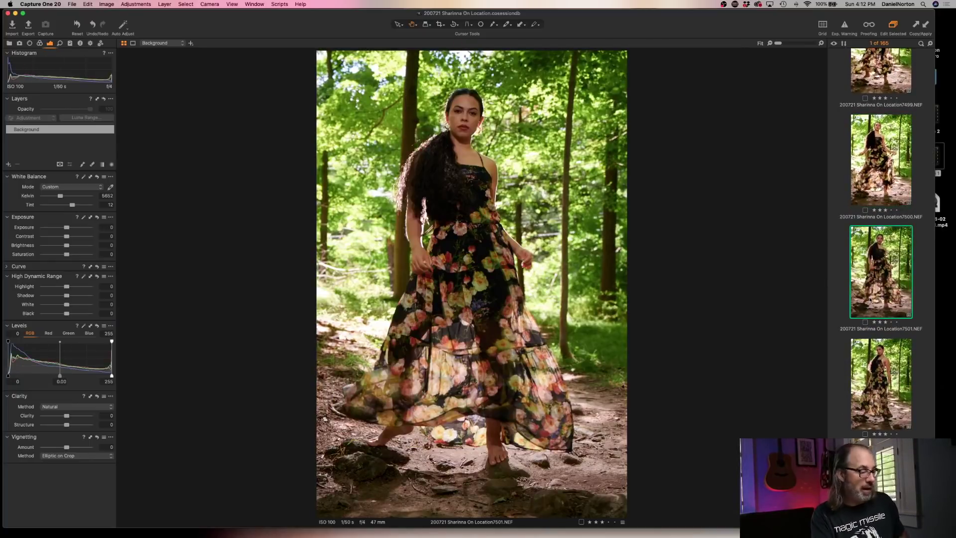
{"action": "key", "text": "super+shift+a"}
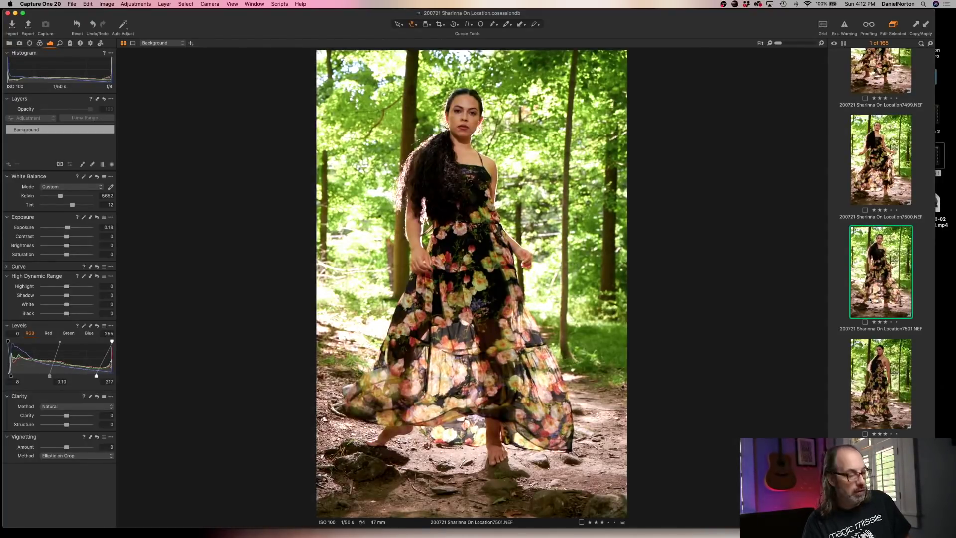
Apply the copied adjustments to photo 7502 and delete the blurred, empty woodland shot 7503.
{"action": "key", "text": "Right"}
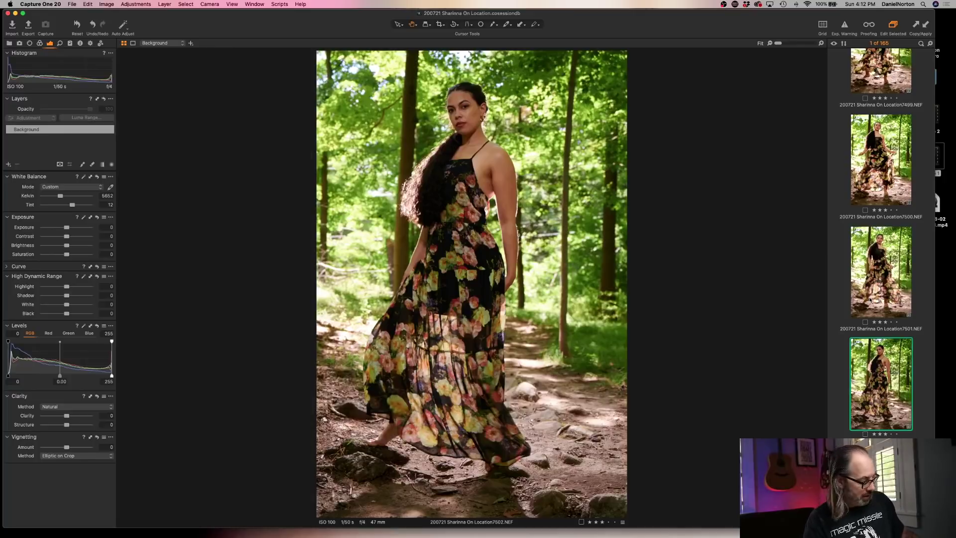
{"action": "key", "text": "super+shift+a"}
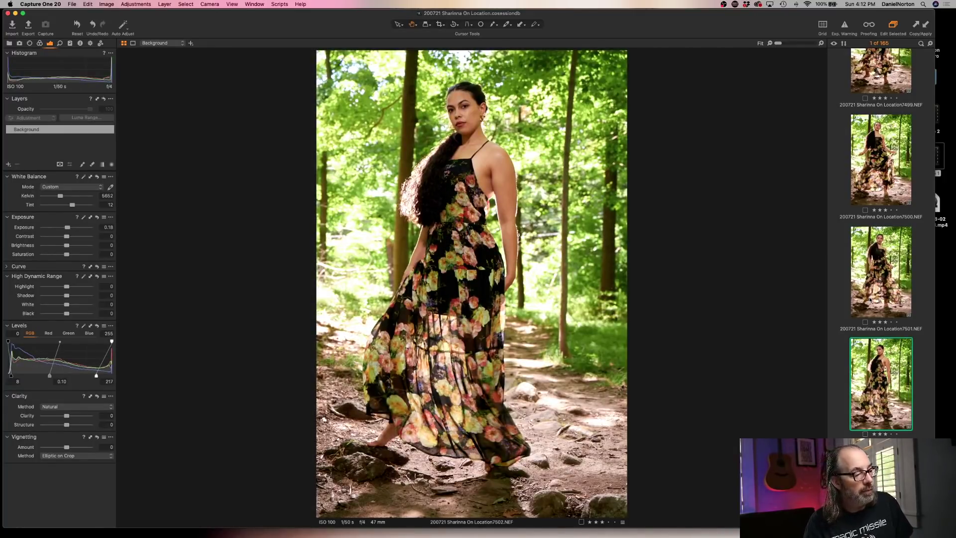
{"action": "key", "text": "Right"}
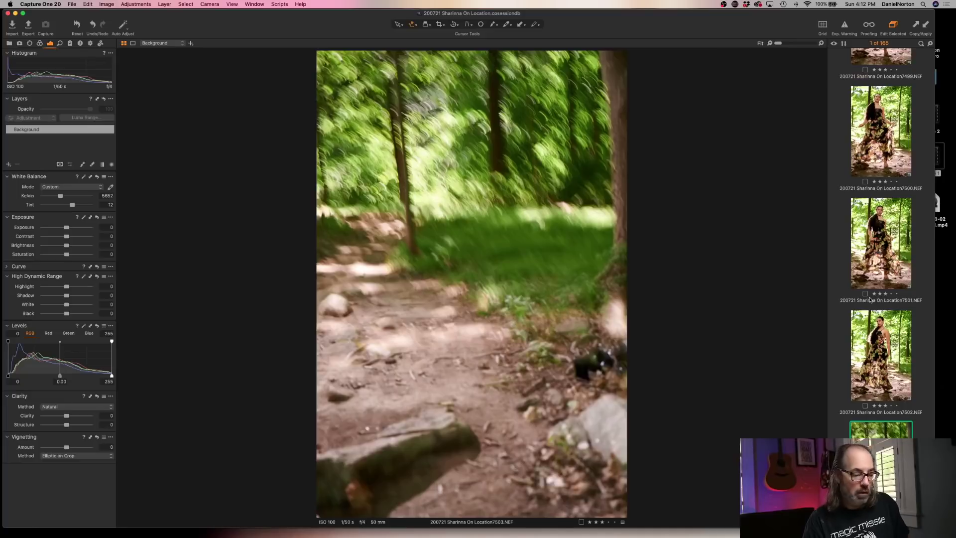
{"action": "key", "text": "super+BackSpace"}
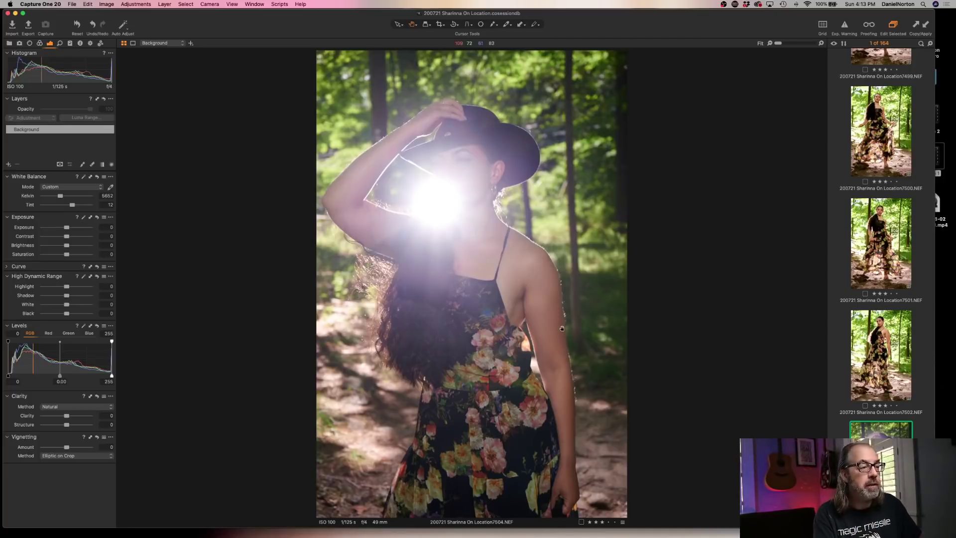
{"action": "scroll", "coordinate": [557, 327], "scroll_direction": "up", "scroll_amount": 1}
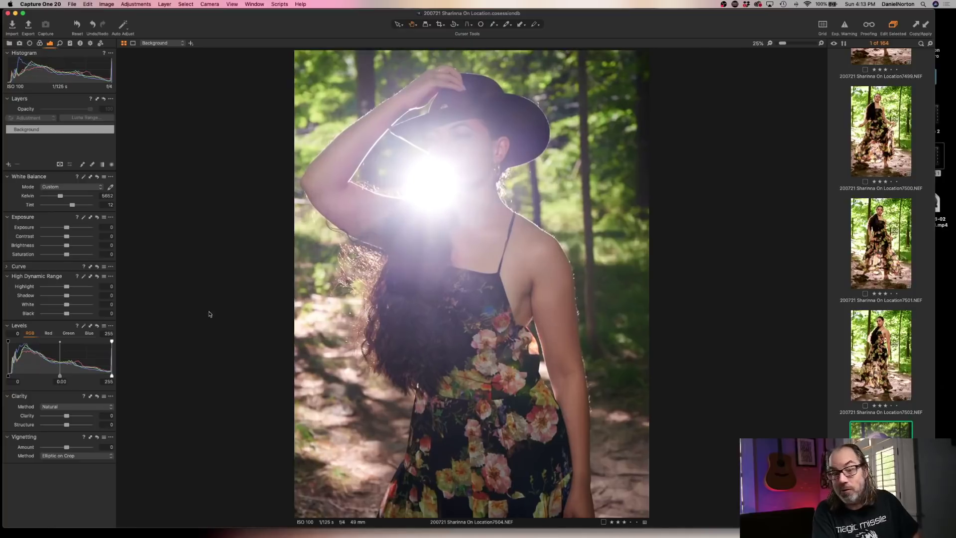
{"action": "scroll", "coordinate": [308, 236], "scroll_direction": "down", "scroll_amount": 1}
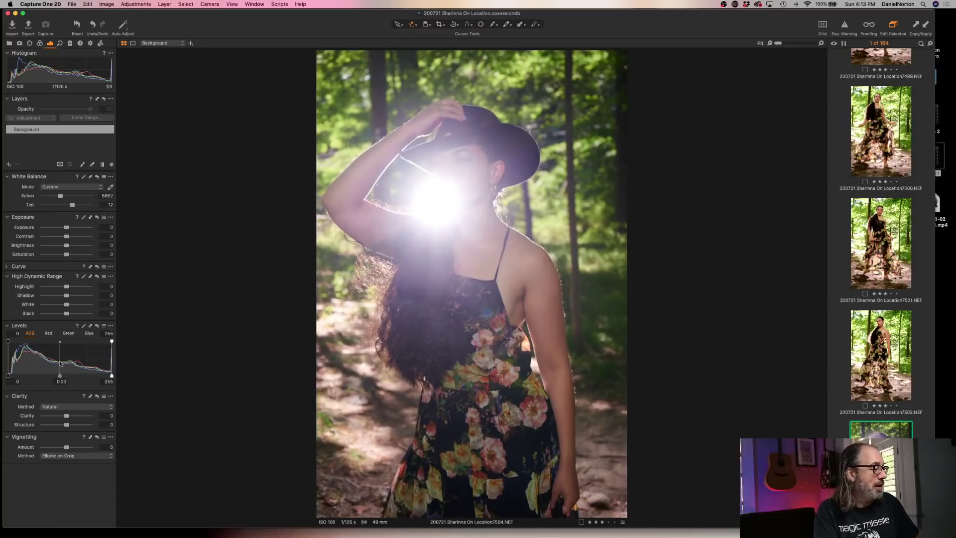